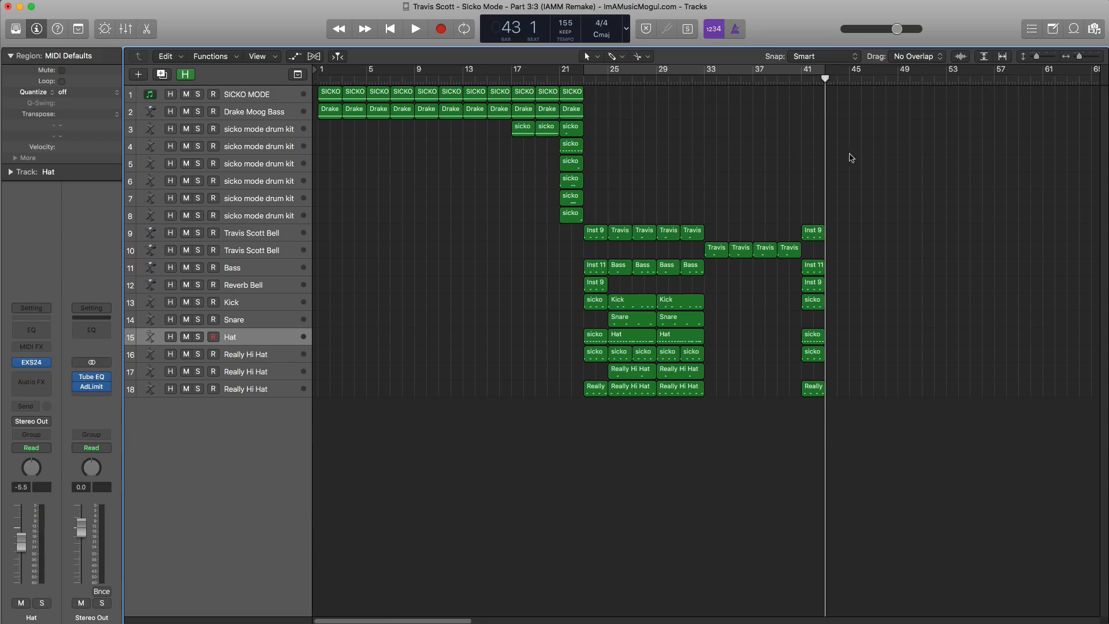
Step: Play the arrangement's last section from bar 42 and place the playhead at bar 45
scroll(894, 179, up, 5)
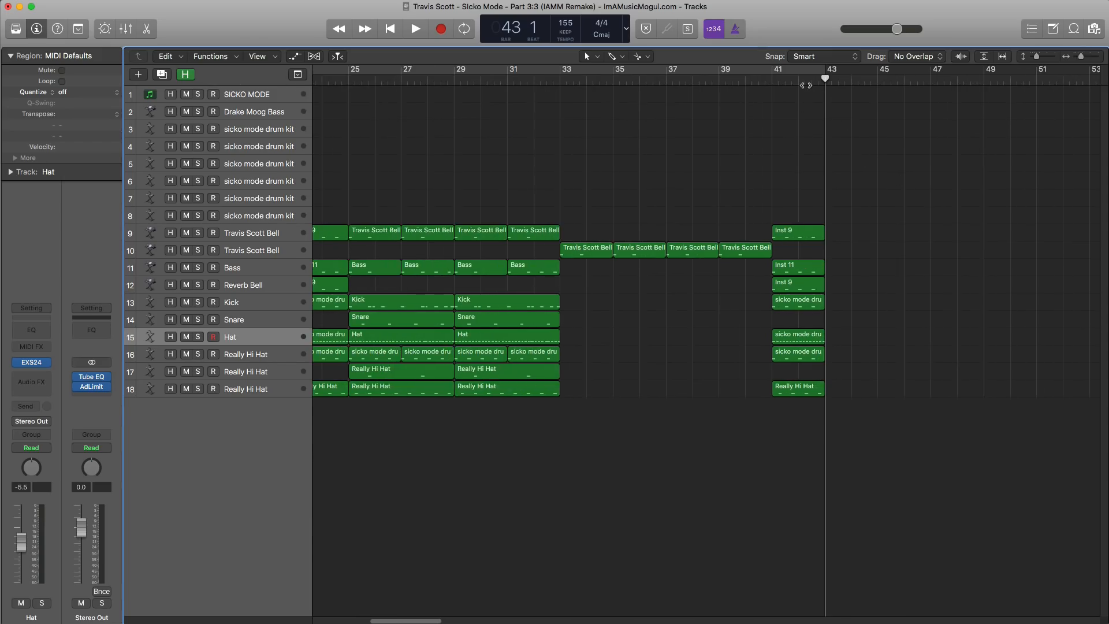
double_click(798, 83)
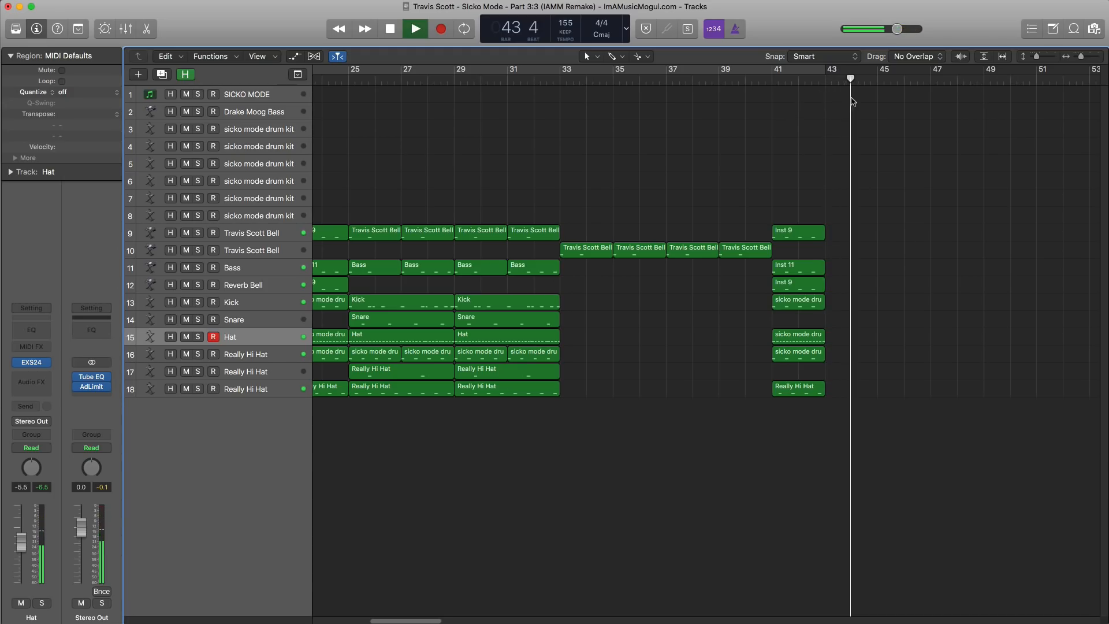
key(space)
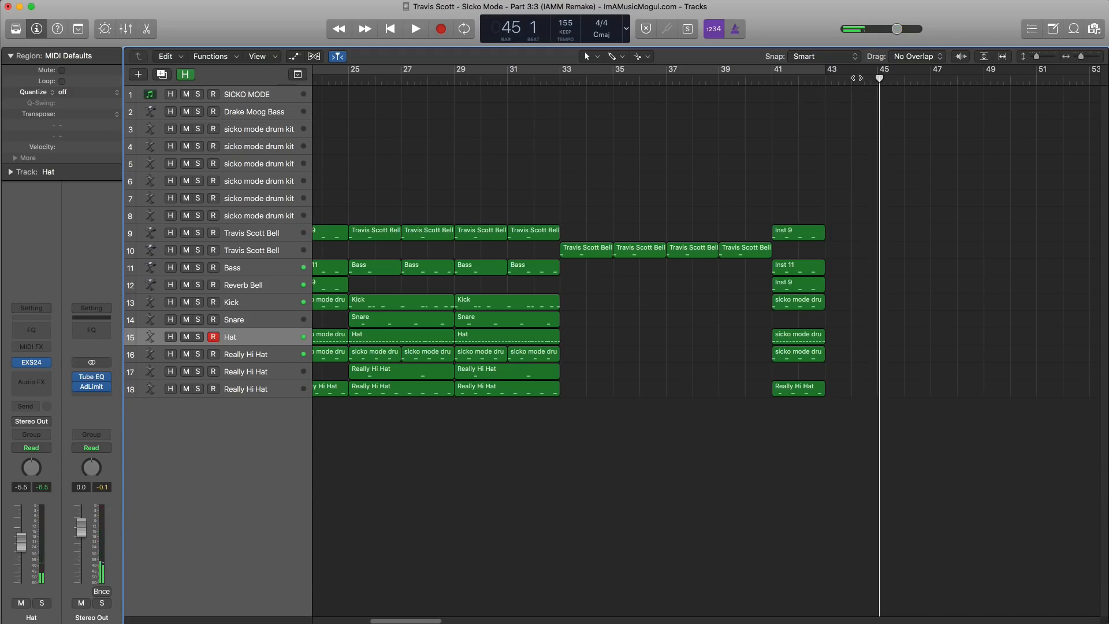
click(877, 82)
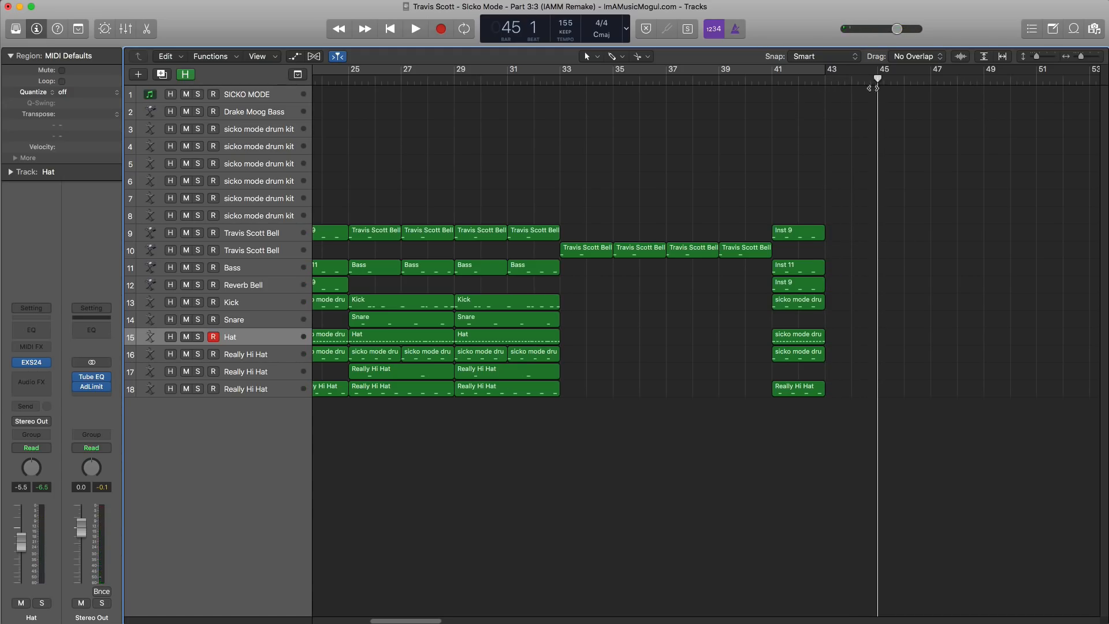
Step: Add a software instrument track below the last Really Hi Hat track and hide tracks 1 to 18
scroll(825, 134, right, 10)
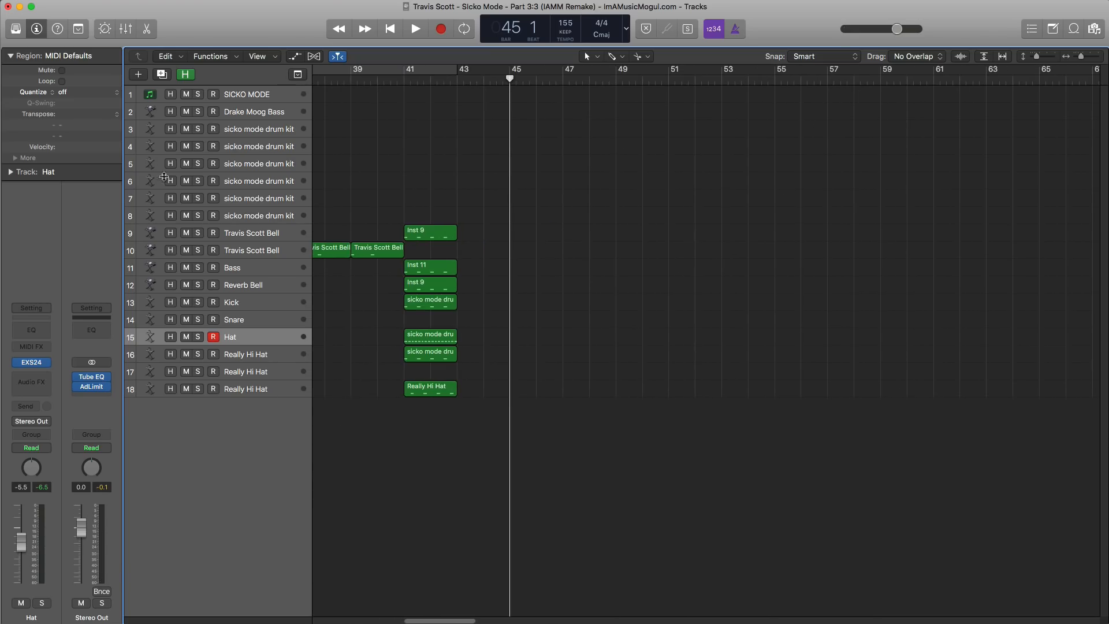
click(138, 74)
key(Return)
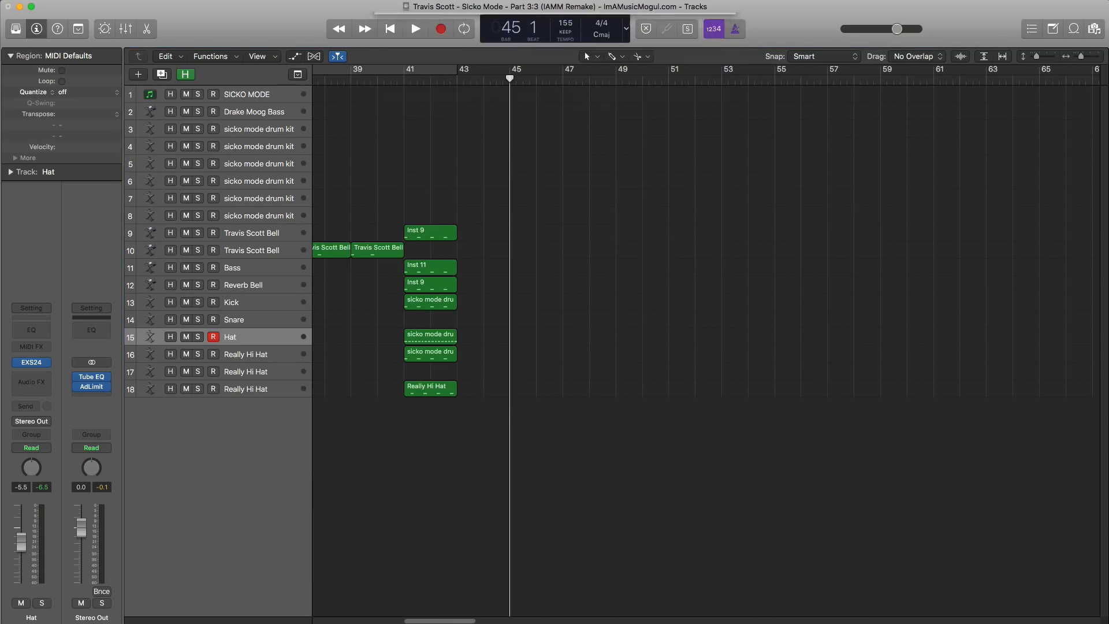
drag(244, 362, 248, 462)
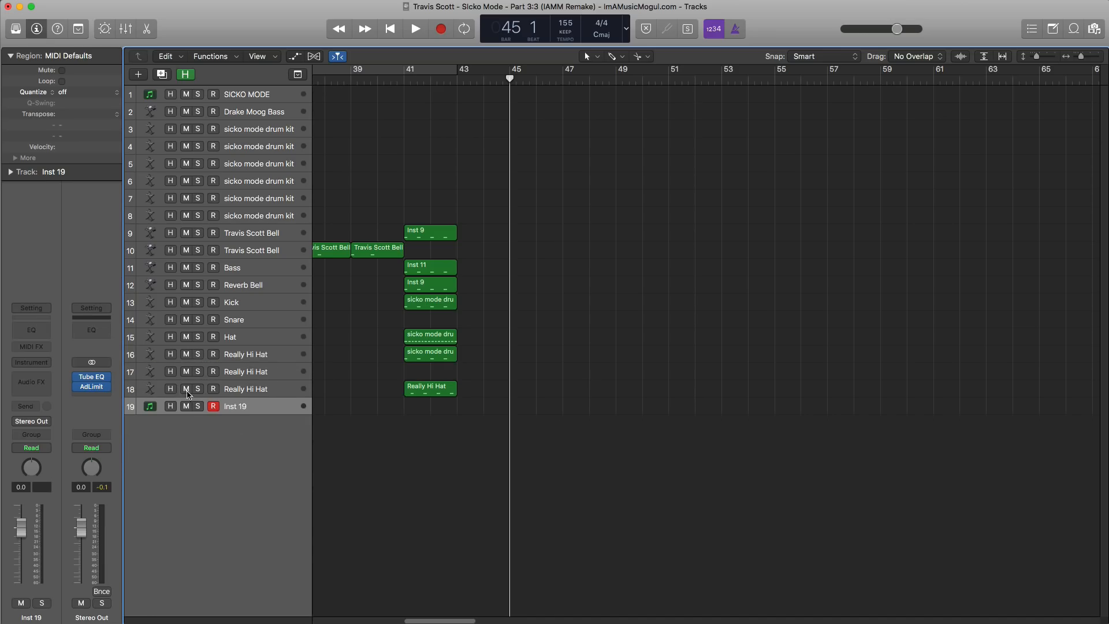
drag(174, 393, 162, 107)
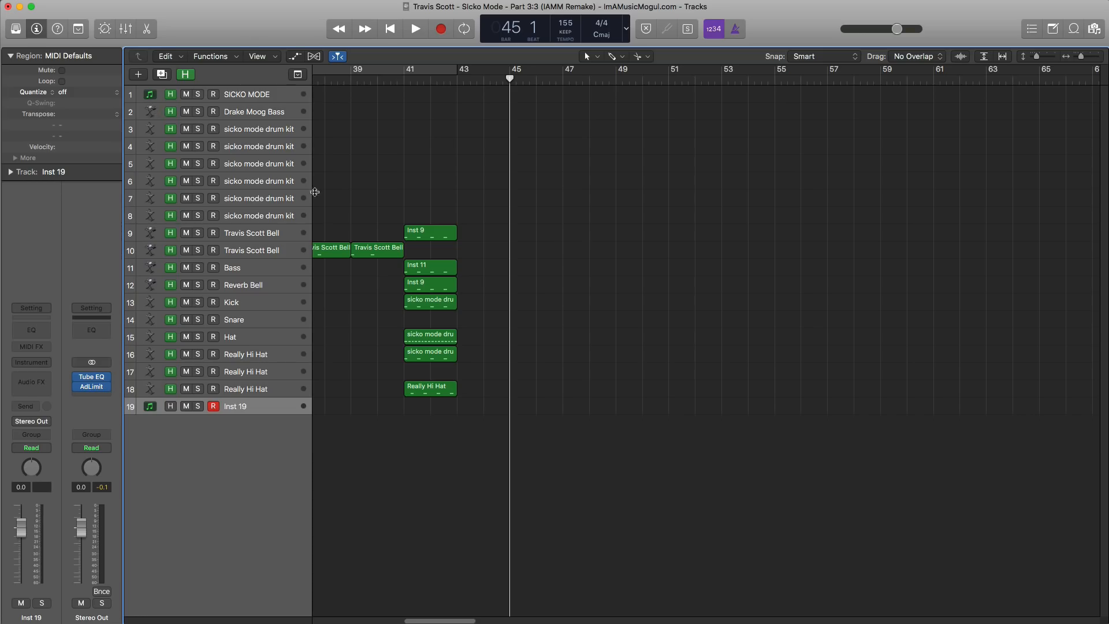
key(h)
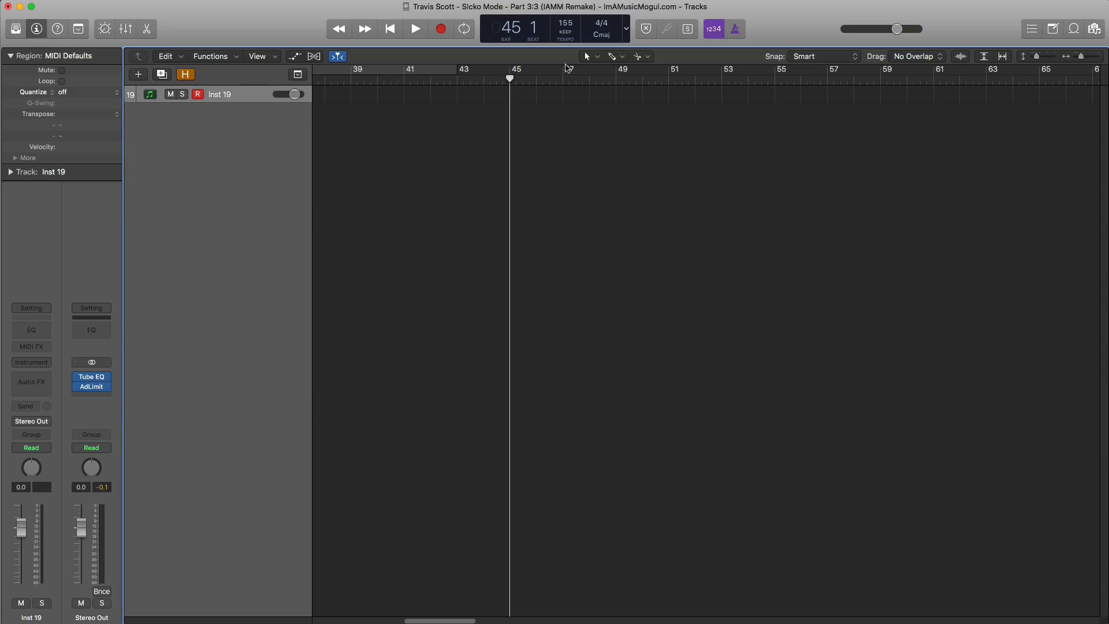
Step: Set the cycle range to bars 45–53 and create an empty MIDI region of the same length on the Inst 19 track
drag(516, 76, 726, 72)
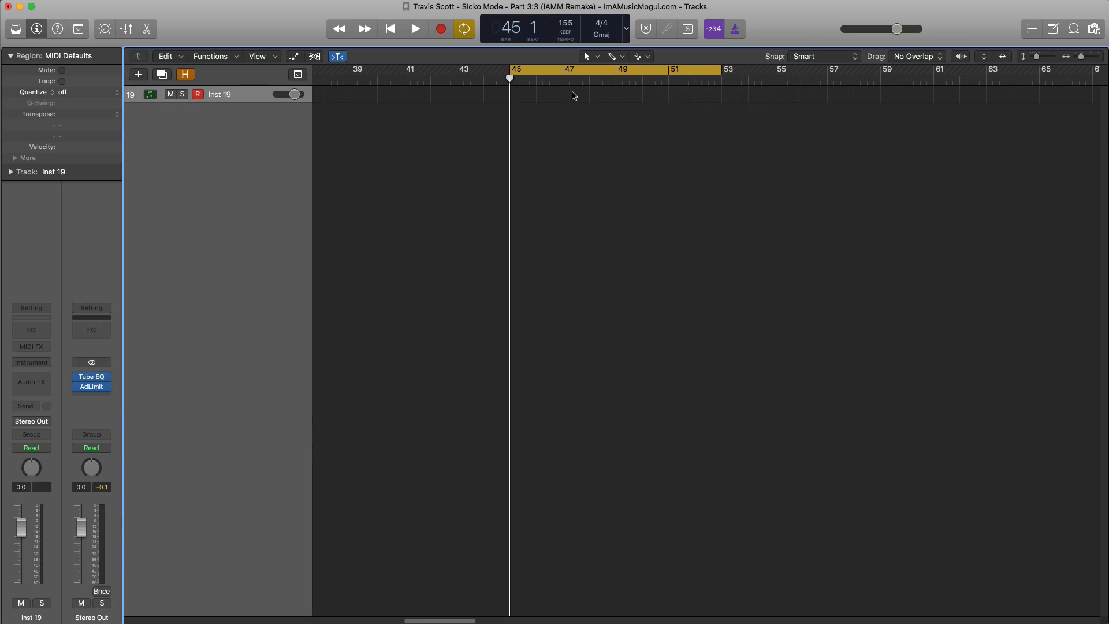
double_click(532, 109)
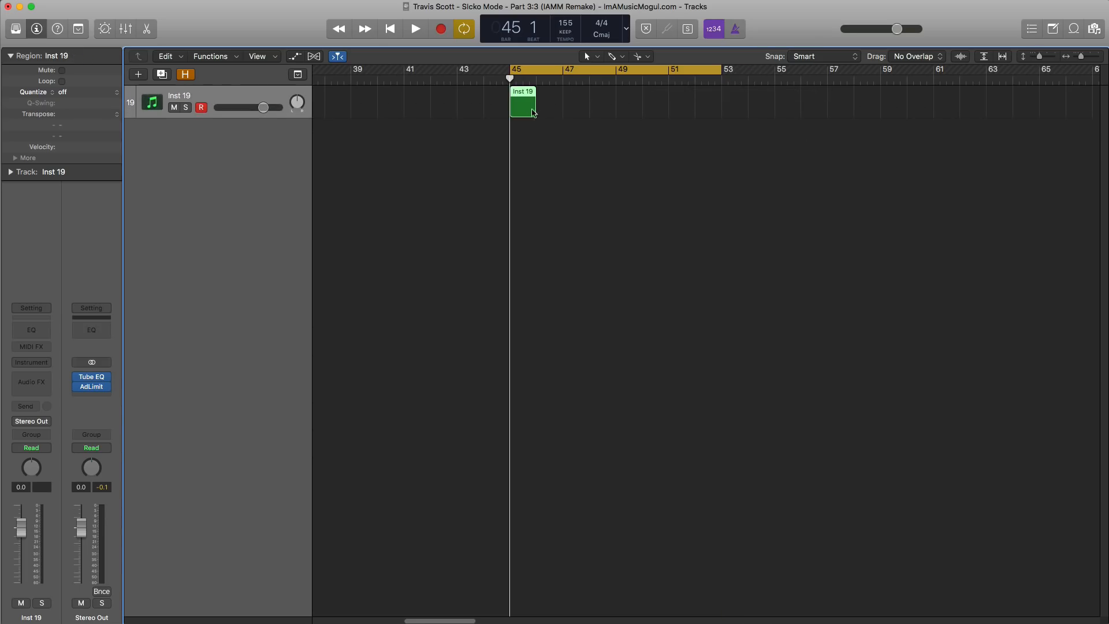
drag(599, 120, 721, 119)
Step: Search the sound library for "air" and load the Air Bells patch on the new track
click(16, 29)
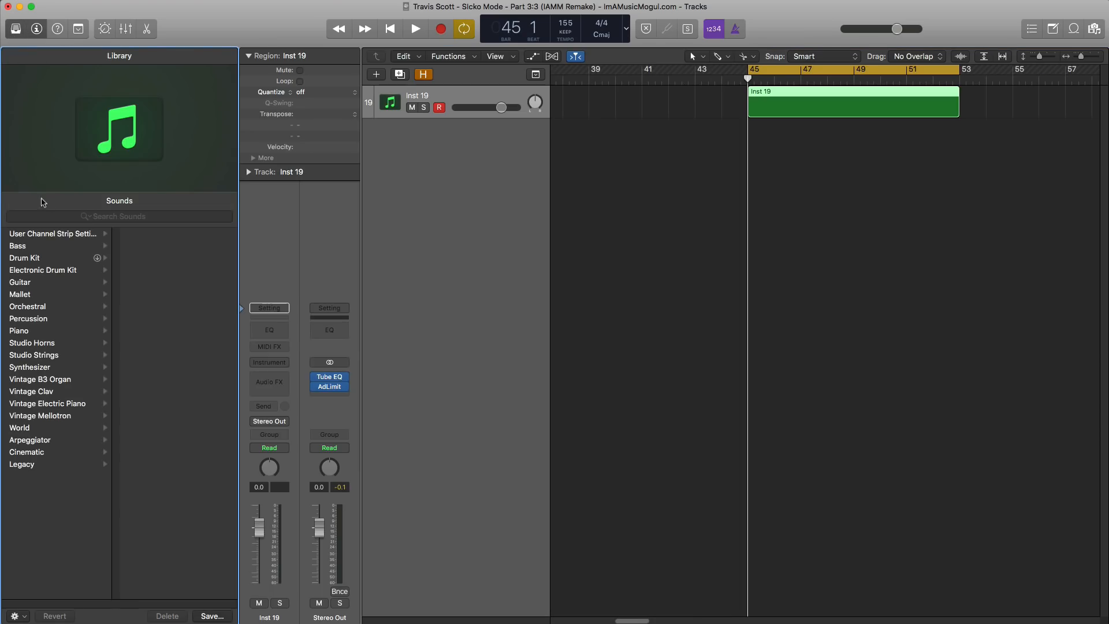
click(64, 217)
text(air)
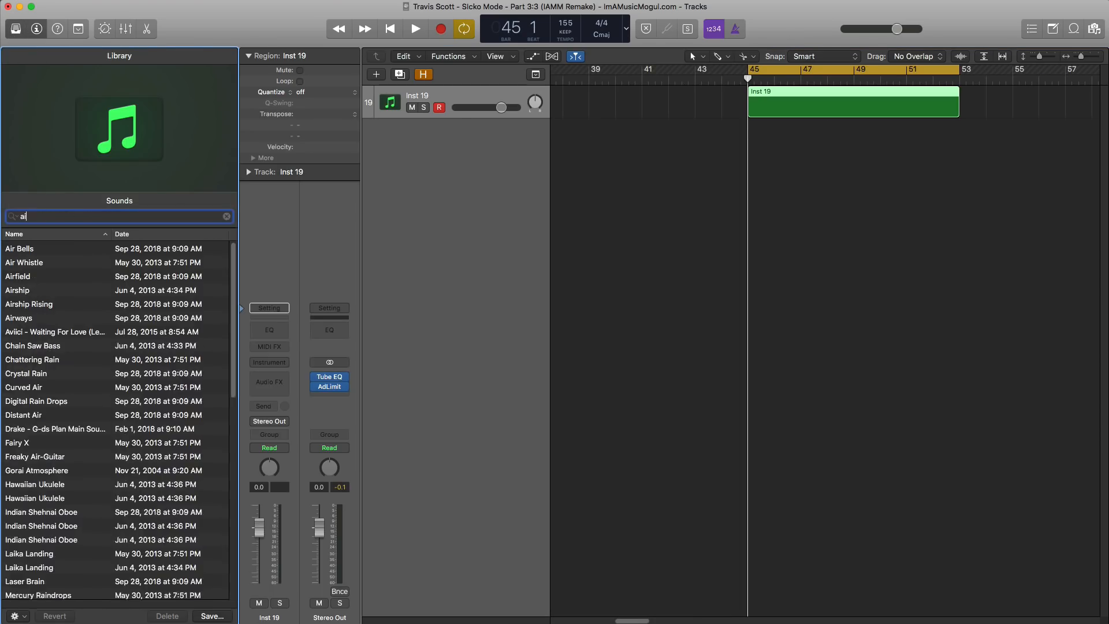
click(30, 249)
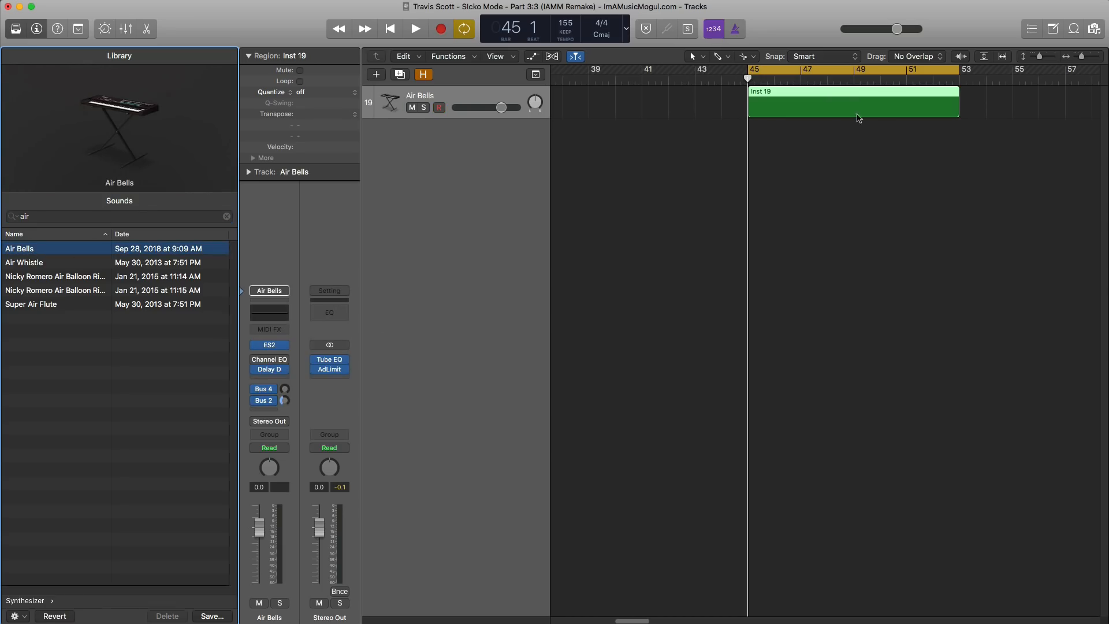
scroll(798, 211, right, 5)
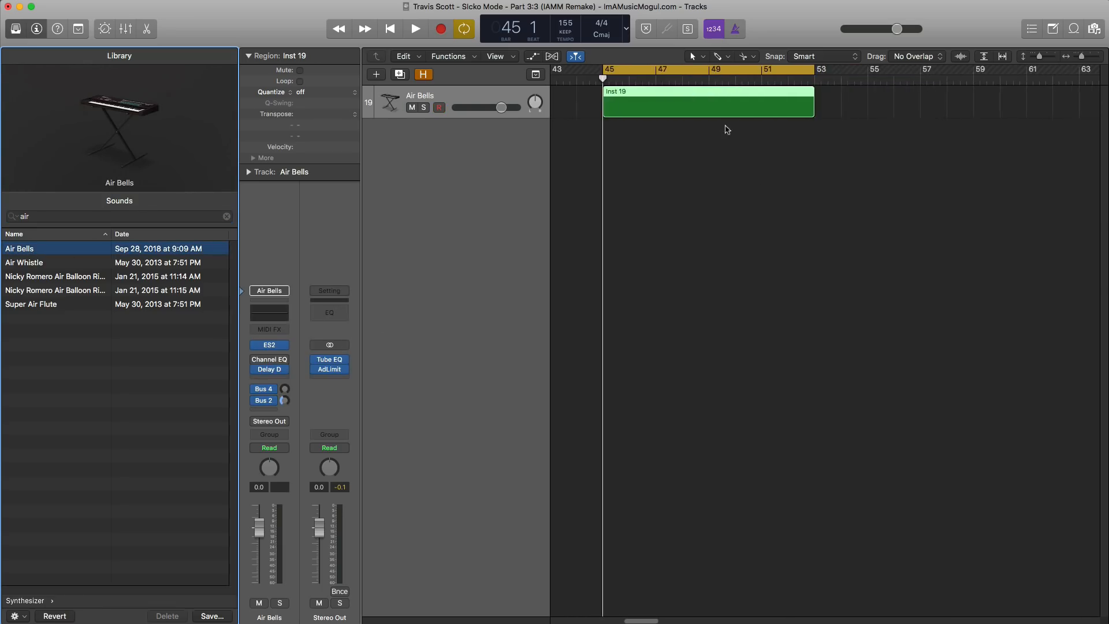
click(23, 30)
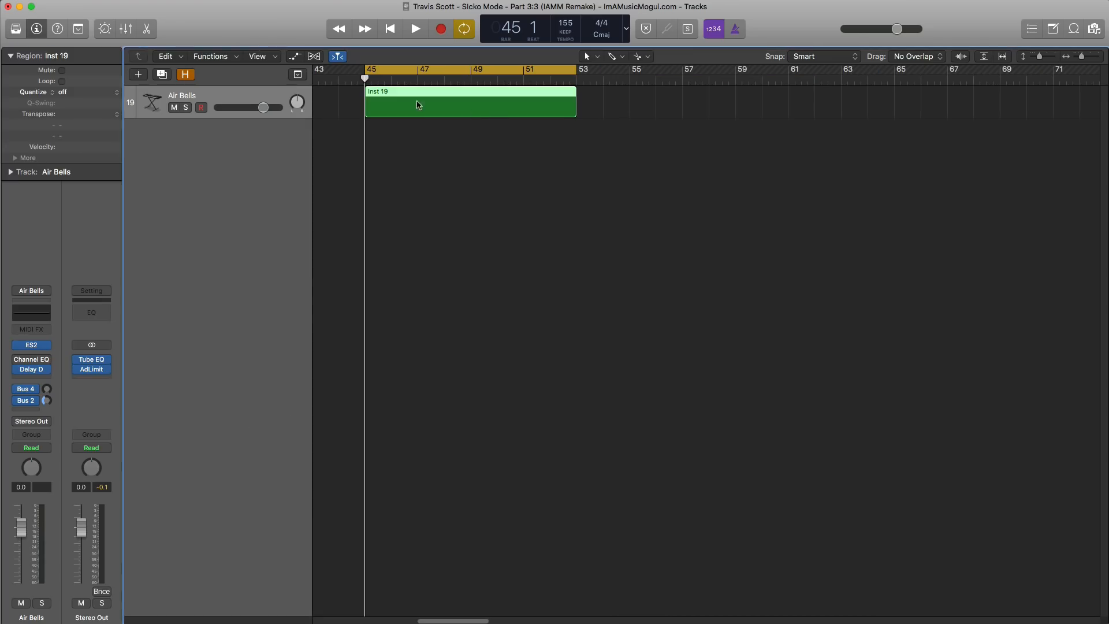
Step: Open the Inst 19 region in the Piano Roll and add an A#3 note at bar 45, shortened to length 0 0 1 0
scroll(487, 166, left, 4)
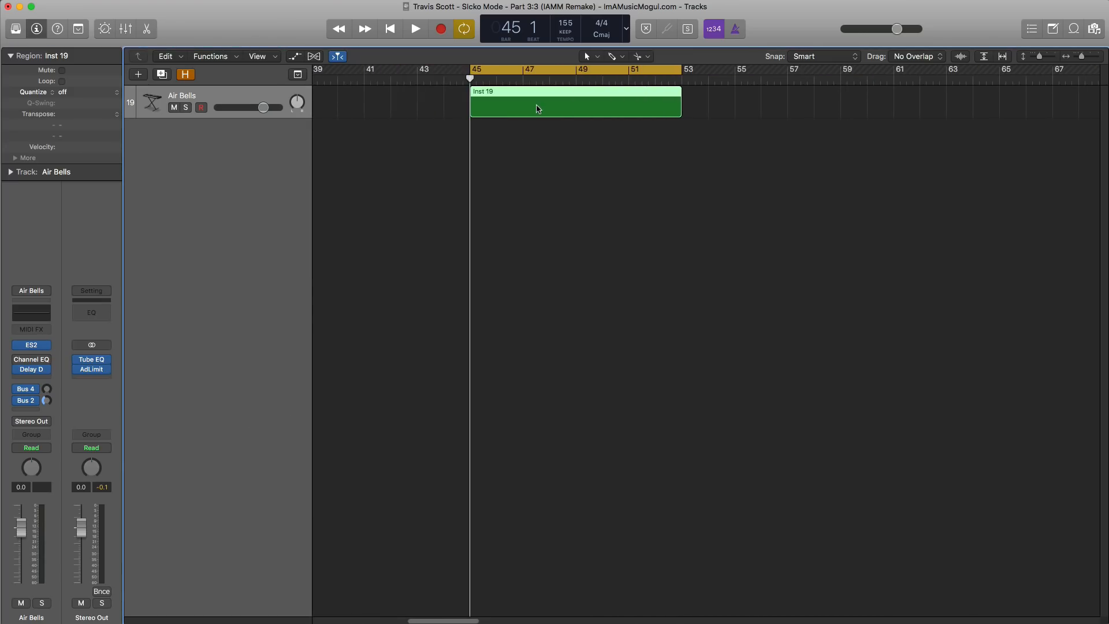
double_click(537, 108)
scroll(602, 498, right, 10)
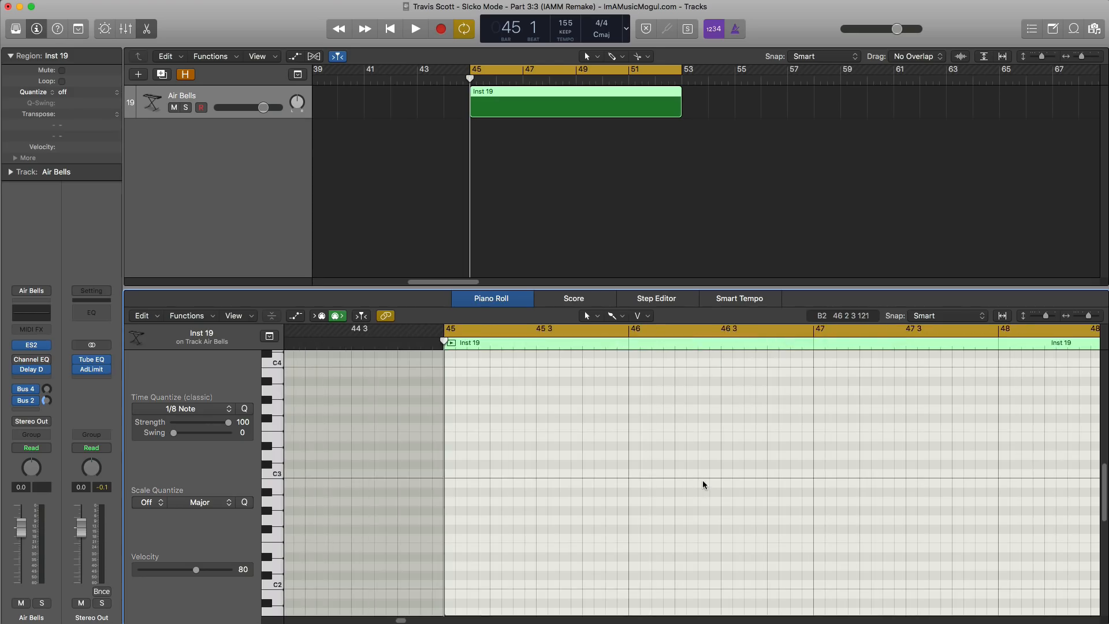
scroll(703, 484, up, 5)
scroll(703, 484, right, 1)
super+click(384, 484)
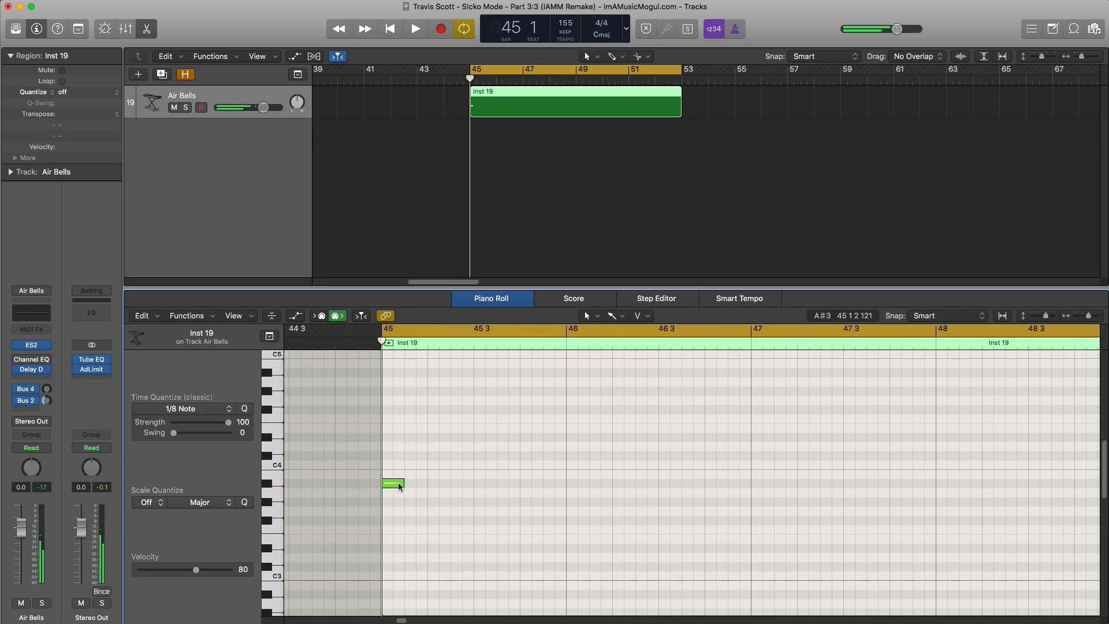
drag(404, 489, 389, 486)
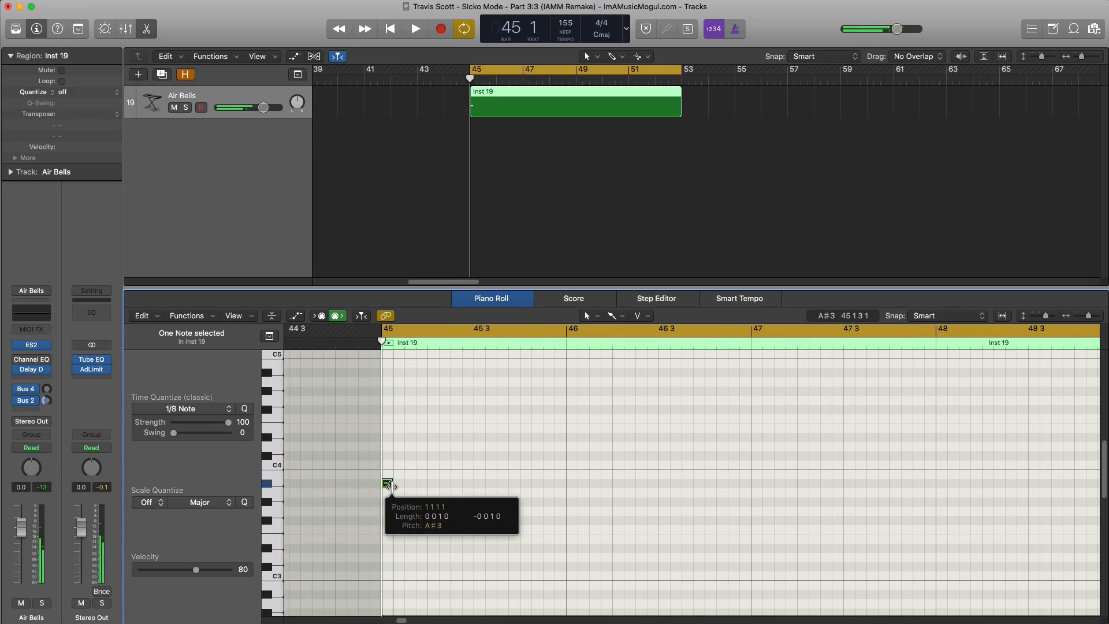
Step: Add eighth notes D#4, F4 and F#4 on beats 2, 3 and 4 of bar 45, playing the melody back
key(space)
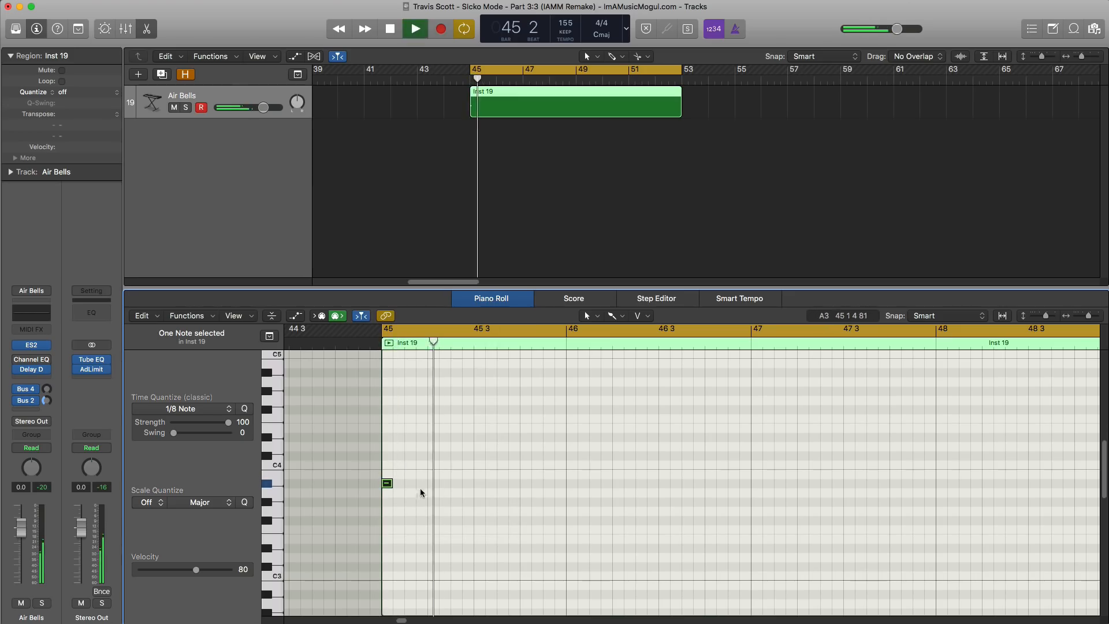
super+click(414, 438)
drag(415, 438, 437, 440)
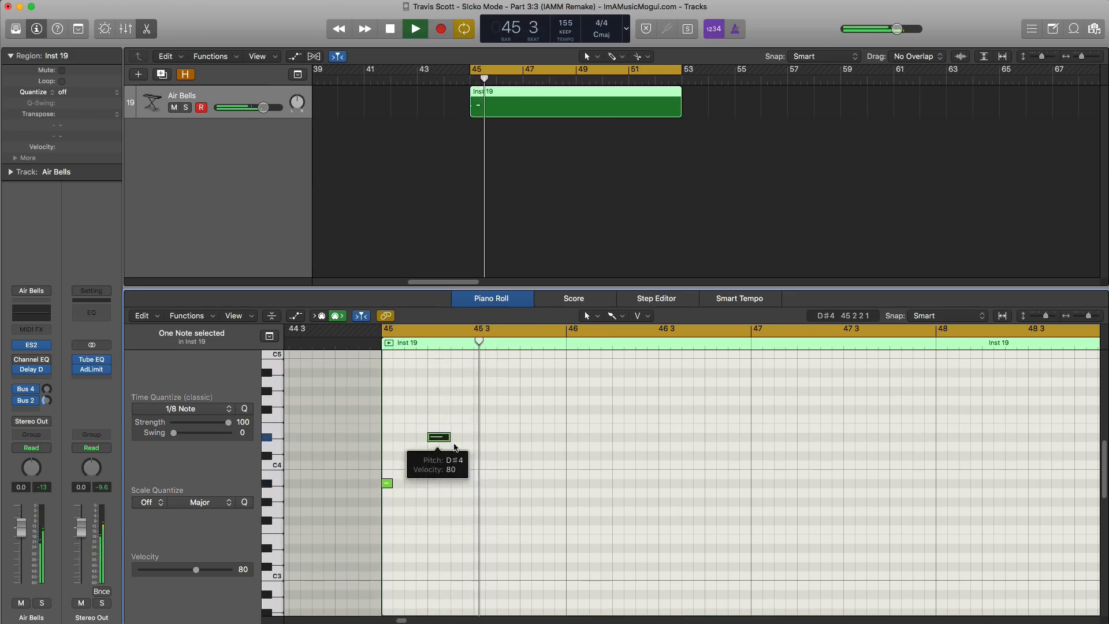
super+click(484, 410)
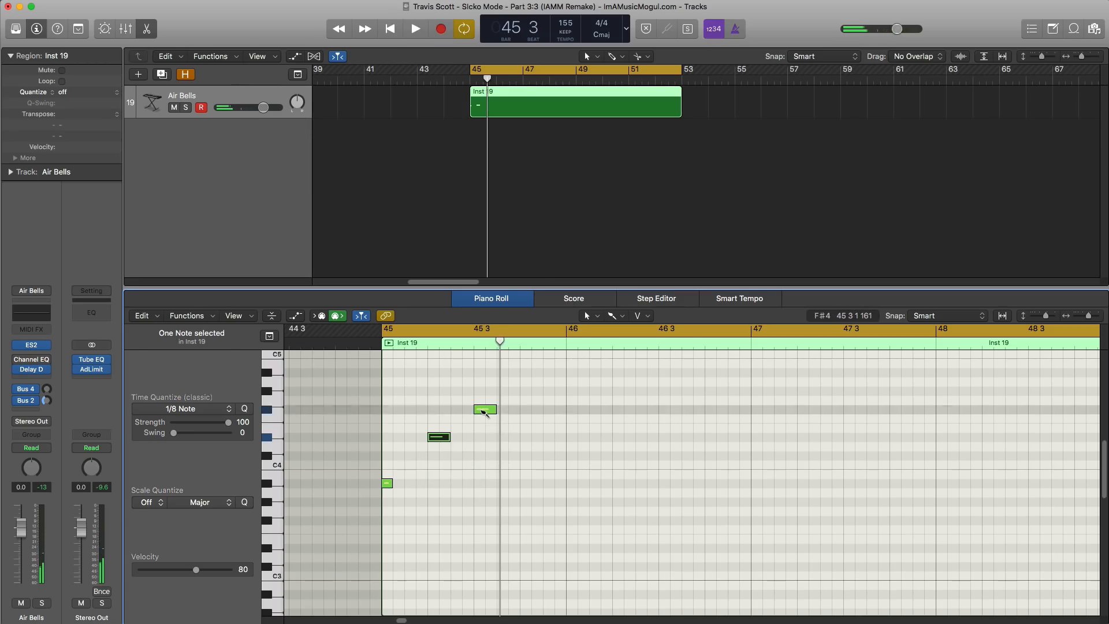
click(482, 410)
drag(480, 418, 481, 427)
super+click(529, 410)
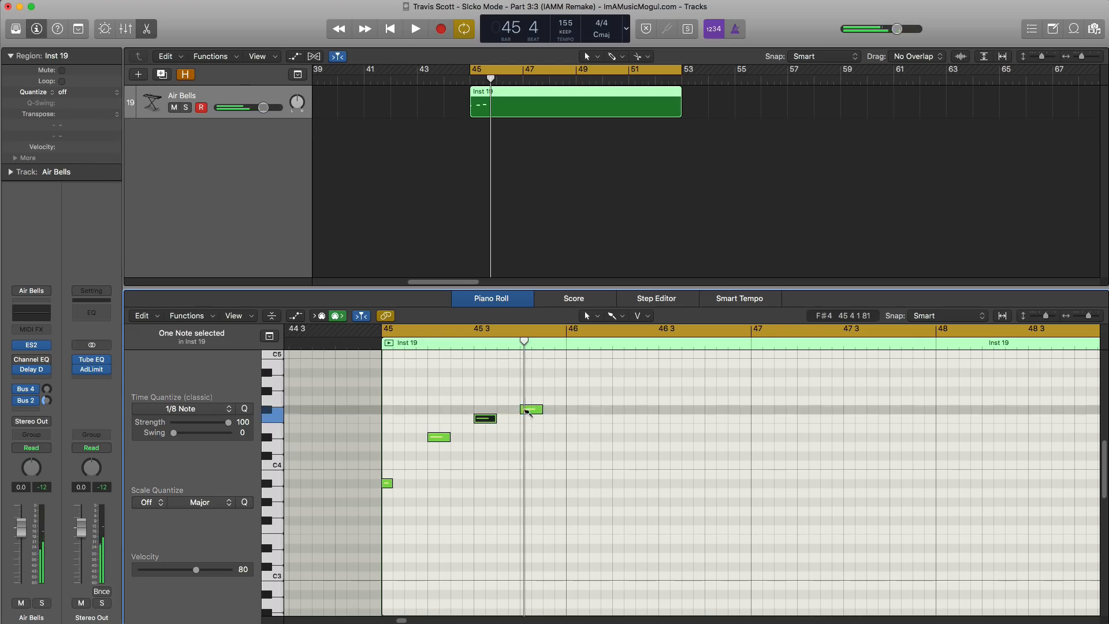
click(542, 434)
key(space)
key(space)
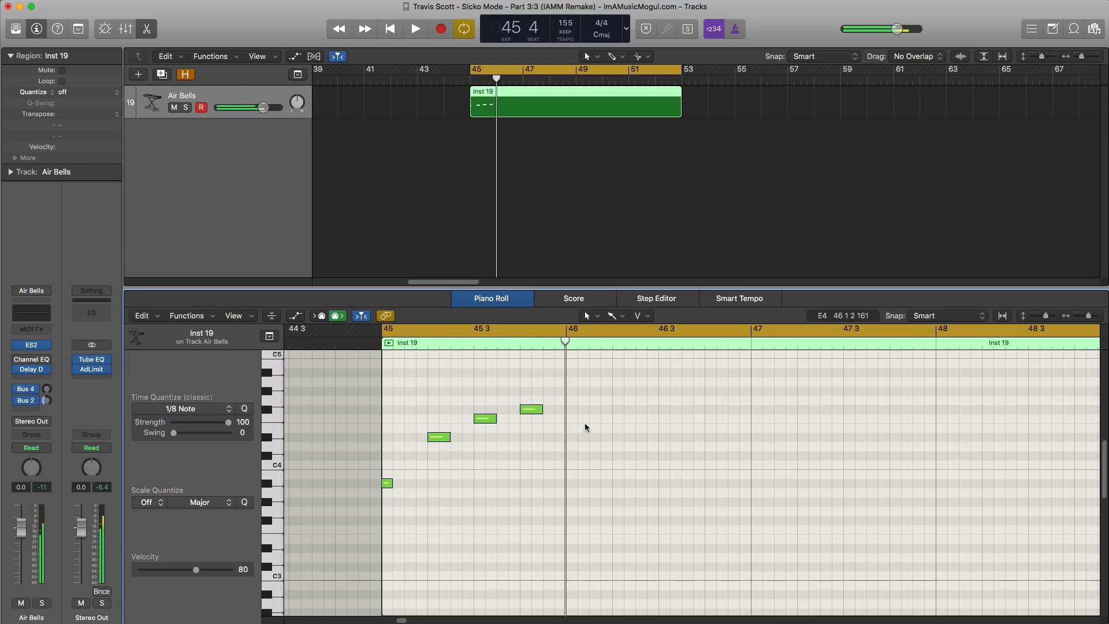
Step: Add an F4 eighth note on beat 1 of bar 46 and audition the melody
super+click(576, 410)
key(space)
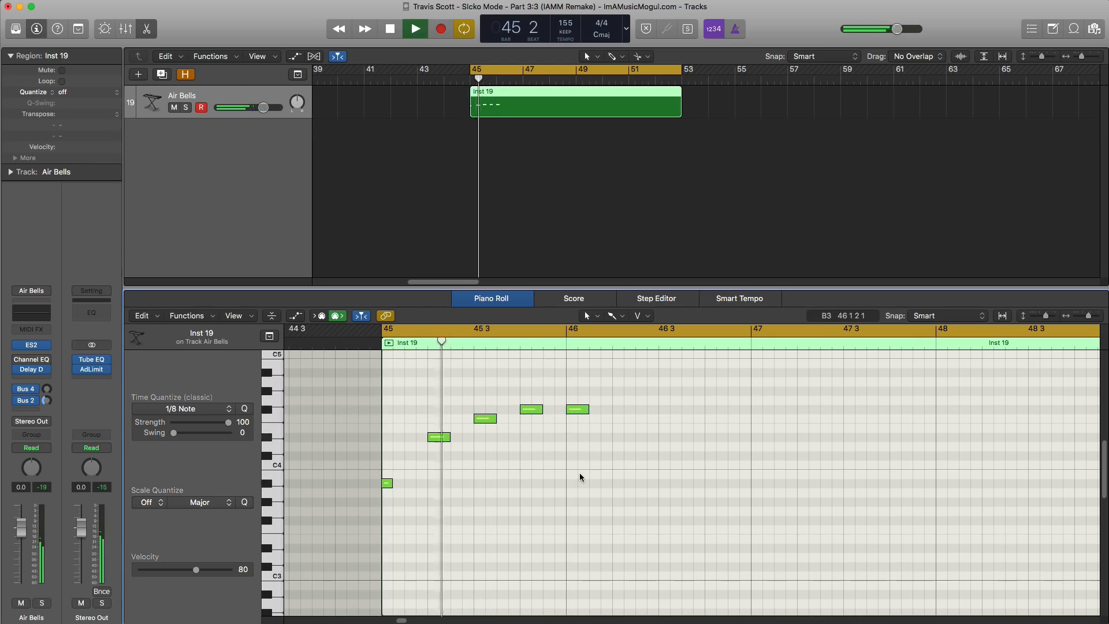
key(space)
drag(578, 410, 576, 421)
key(space)
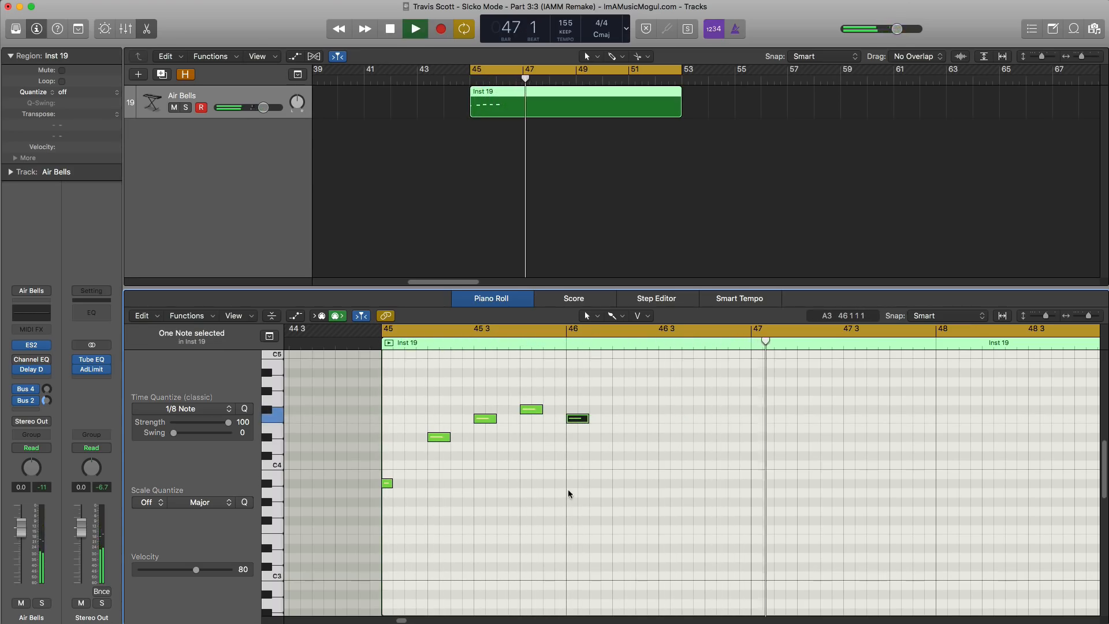
key(space)
Step: Add eighth notes A#4, G#4 and F#4 on beats 2, 3 and 4 of bar 46, playing the melody back after each
super+click(619, 374)
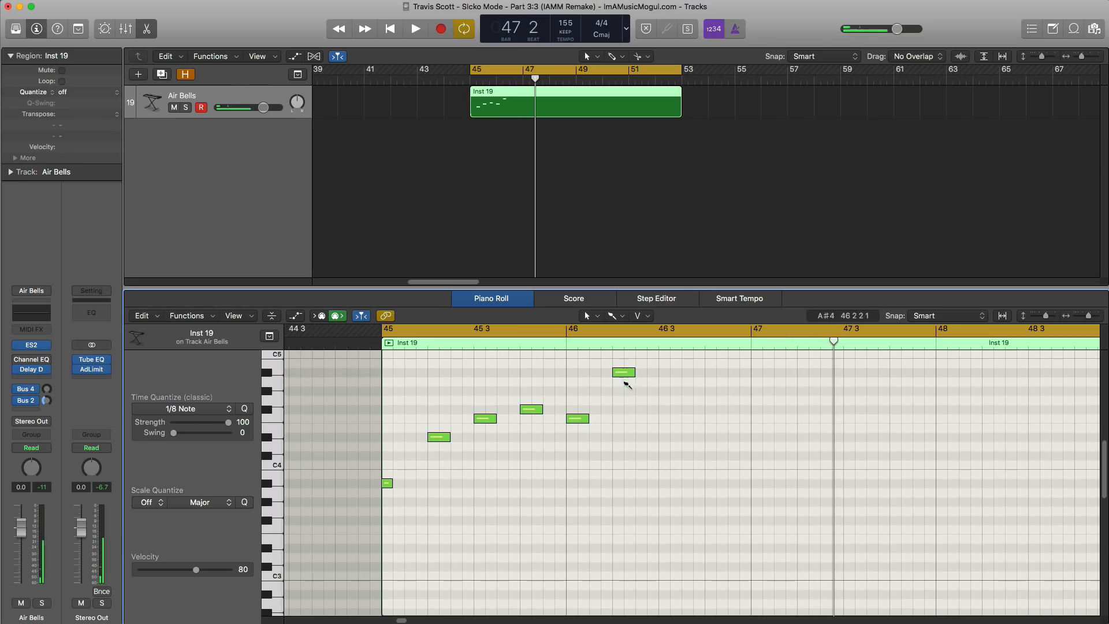
key(space)
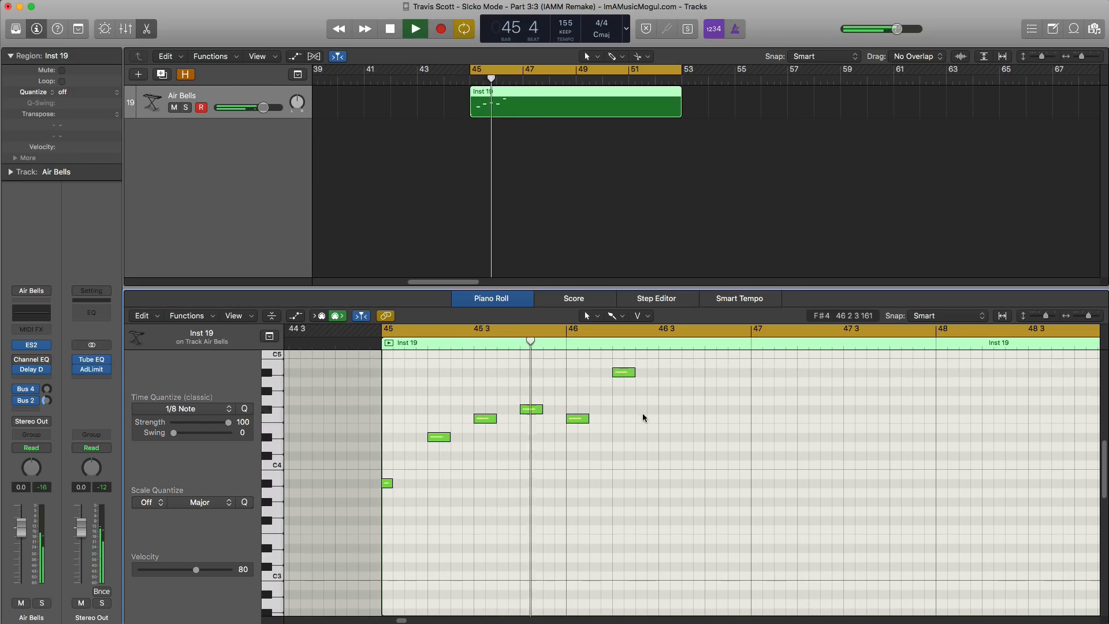
key(space)
super+click(667, 391)
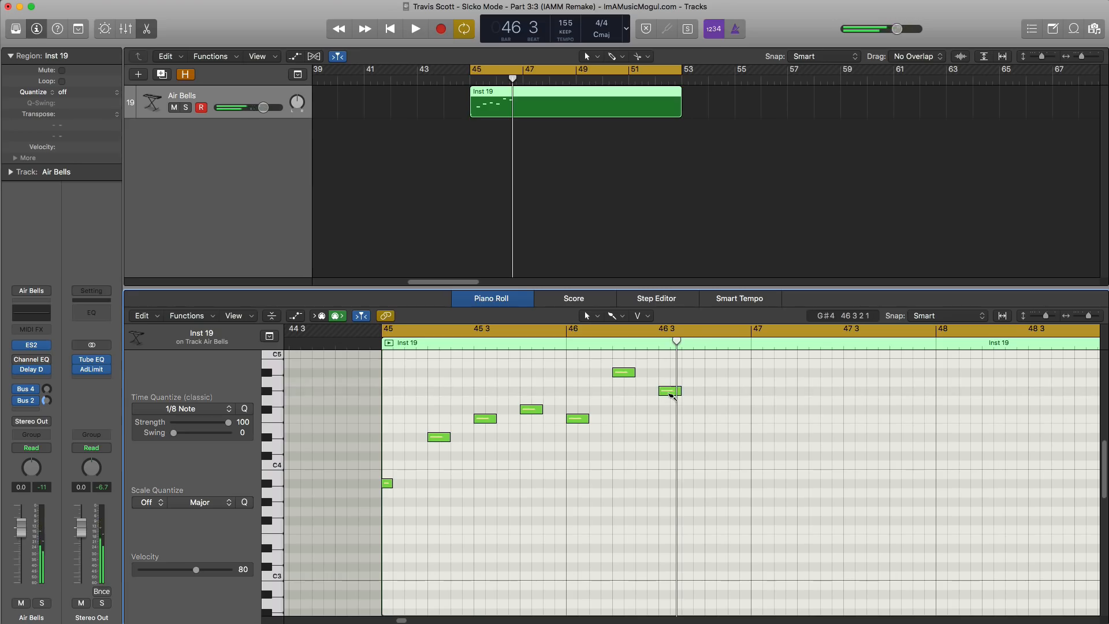
key(space)
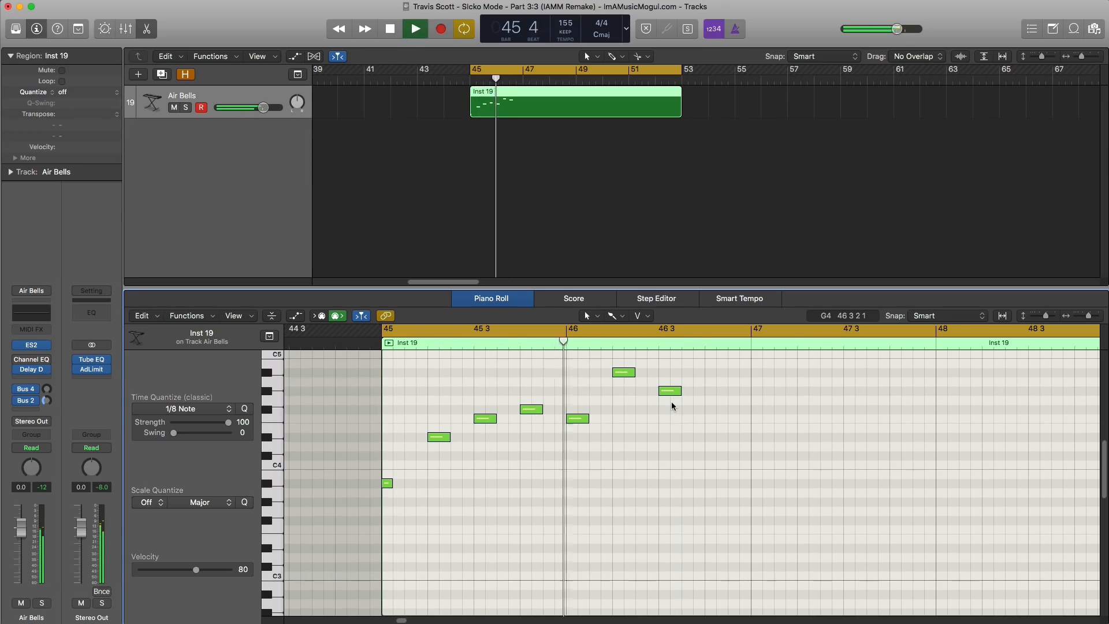
key(space)
super+click(711, 409)
key(space)
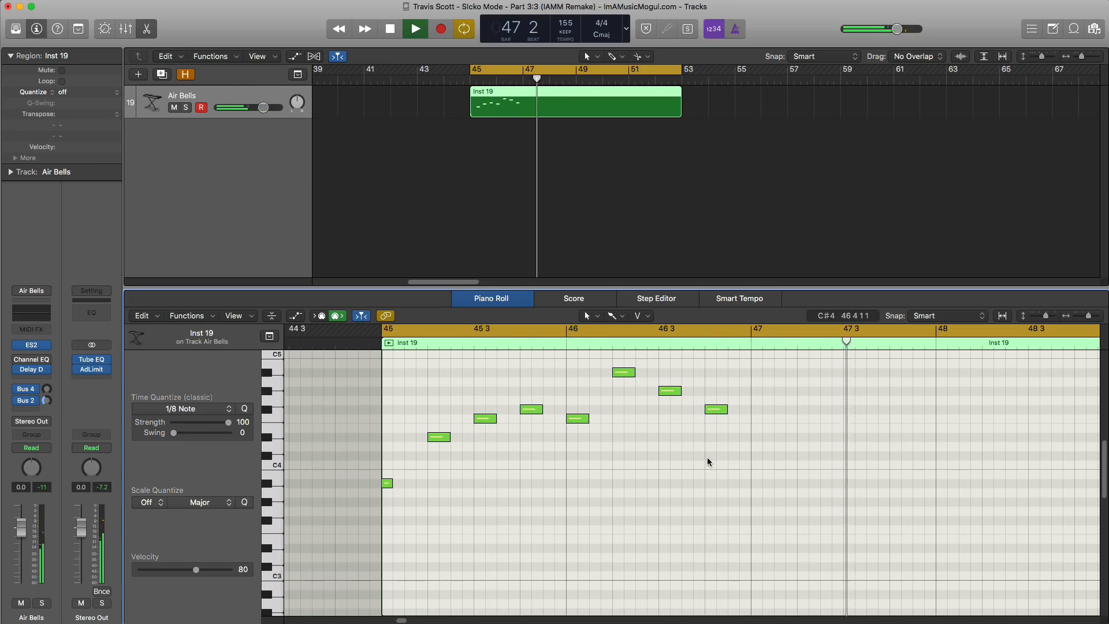
key(space)
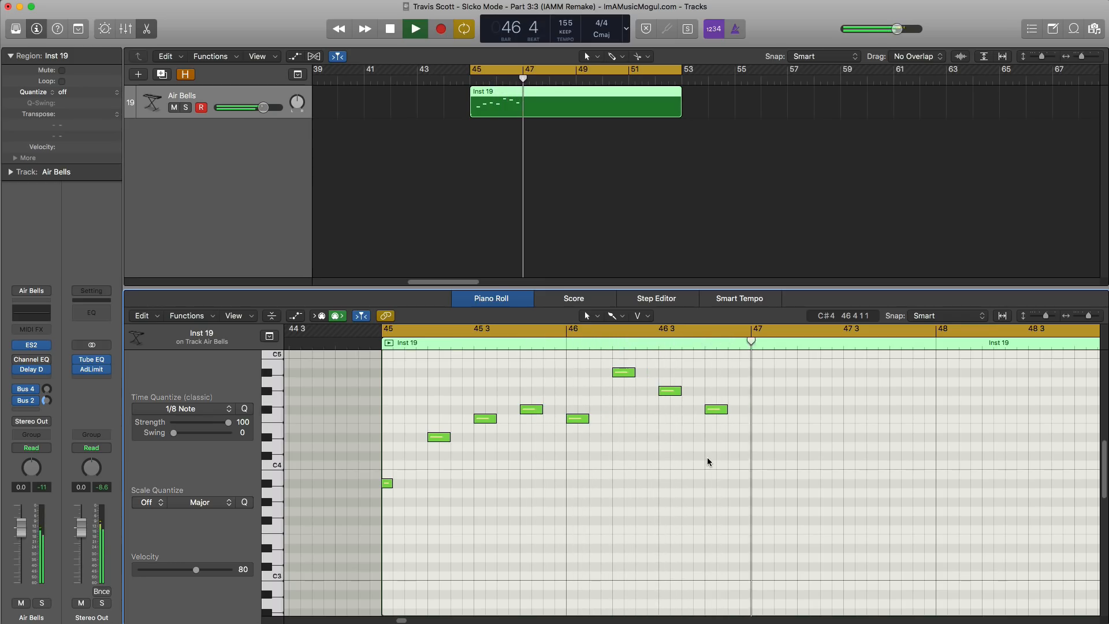
key(space)
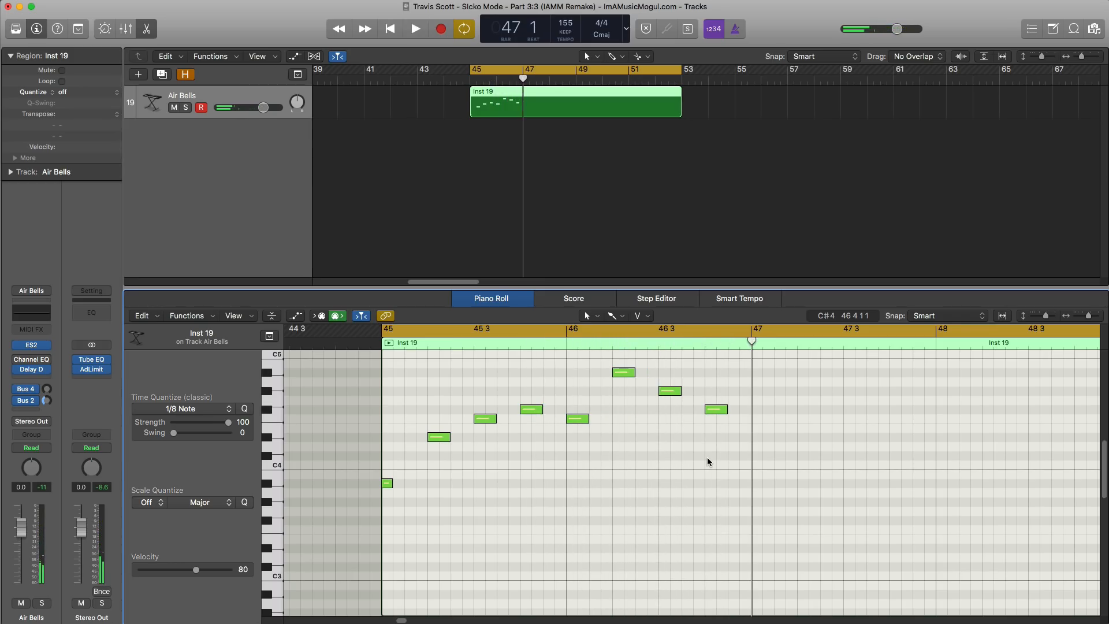
Step: Extend the opening A#3 to an eighth note, copy all eight melody notes one octave down from A#2, and play the doubled melody
click(389, 483)
drag(774, 498, 438, 370)
shift+click(388, 483)
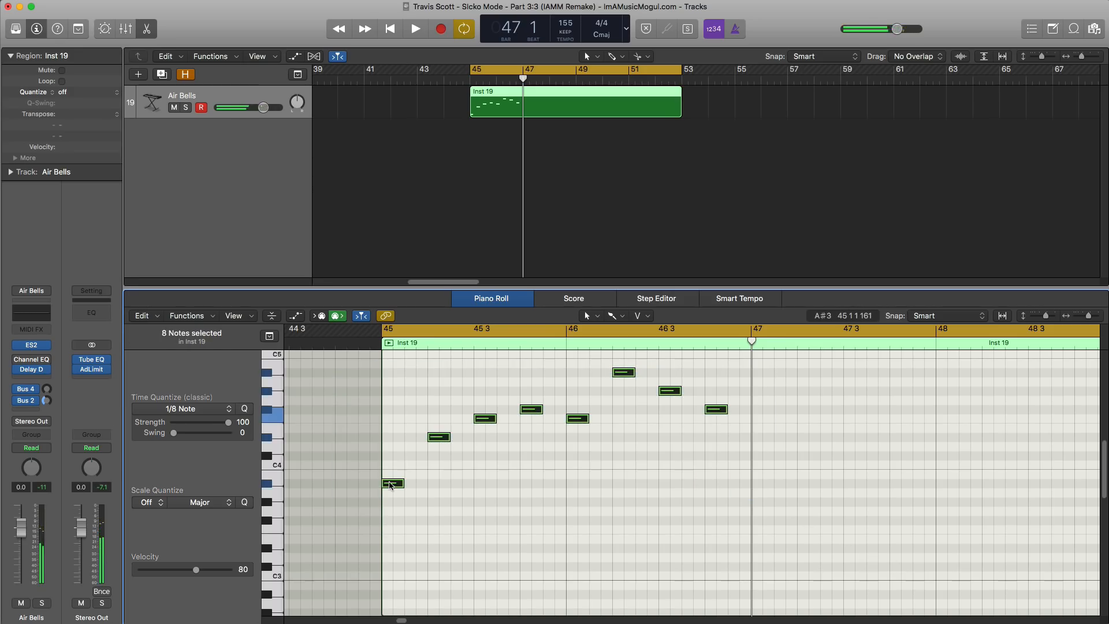
click(390, 485)
scroll(450, 532, down, 5)
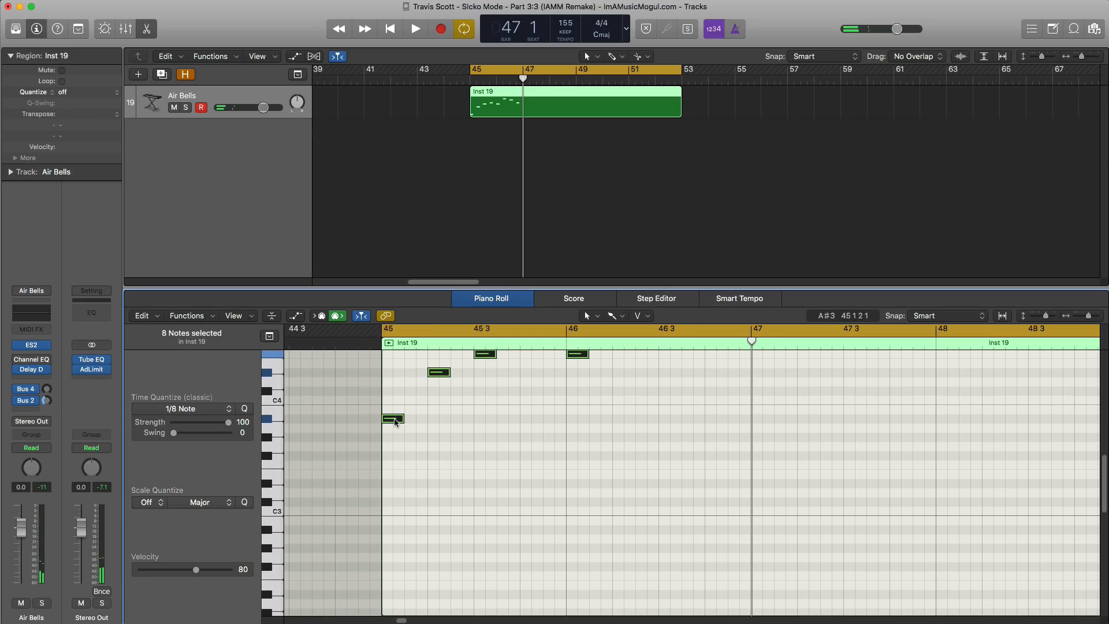
drag(393, 419, 394, 532)
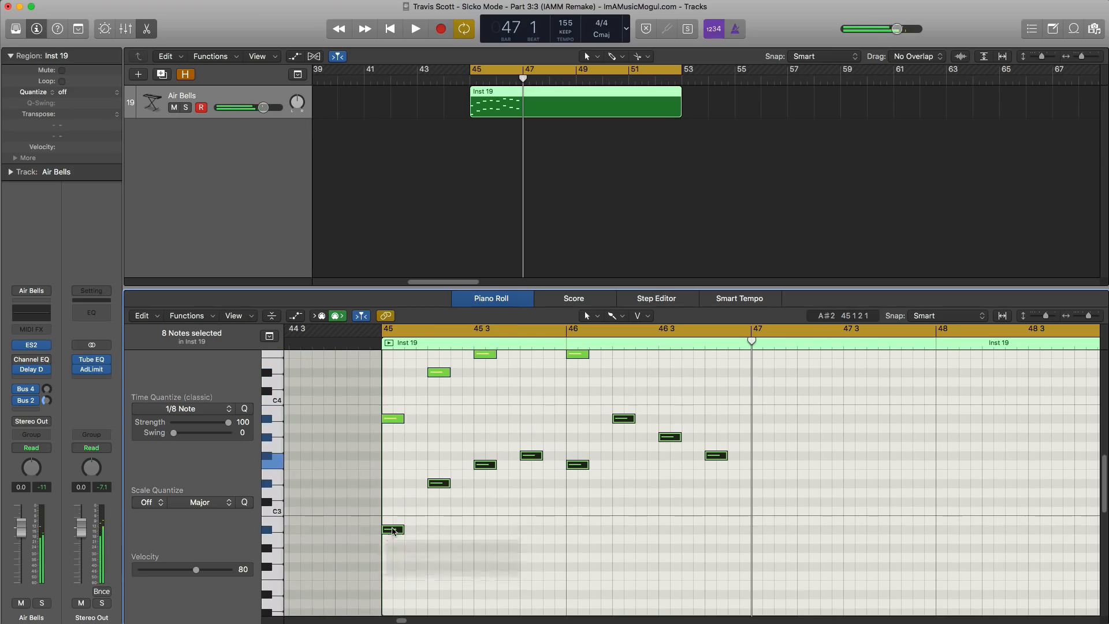
key(space)
scroll(559, 518, down, 5)
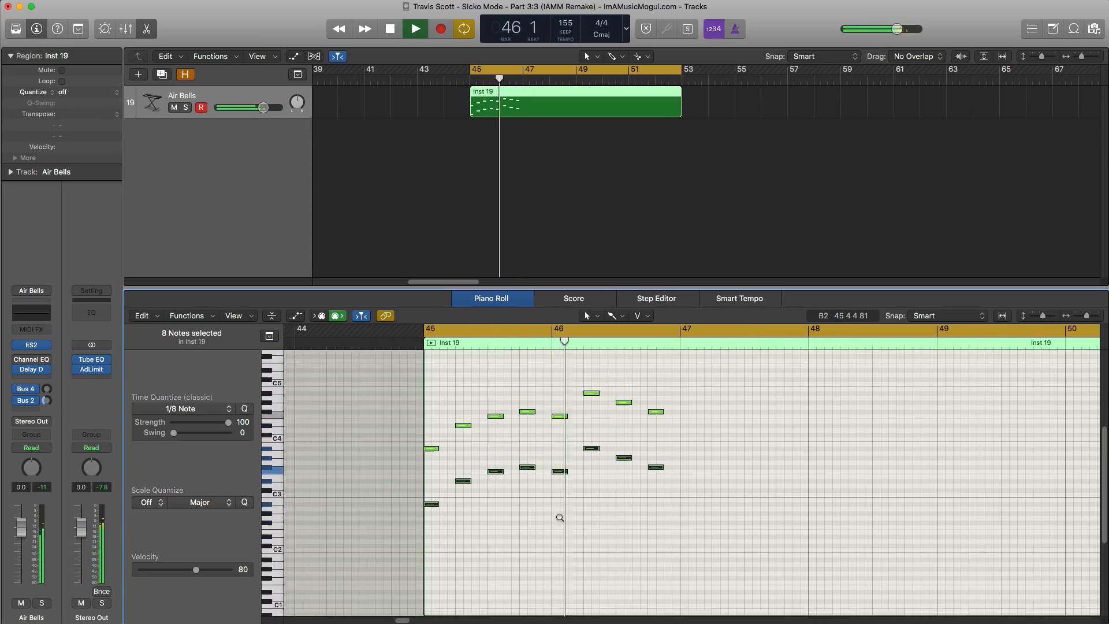
scroll(558, 515, down, 3)
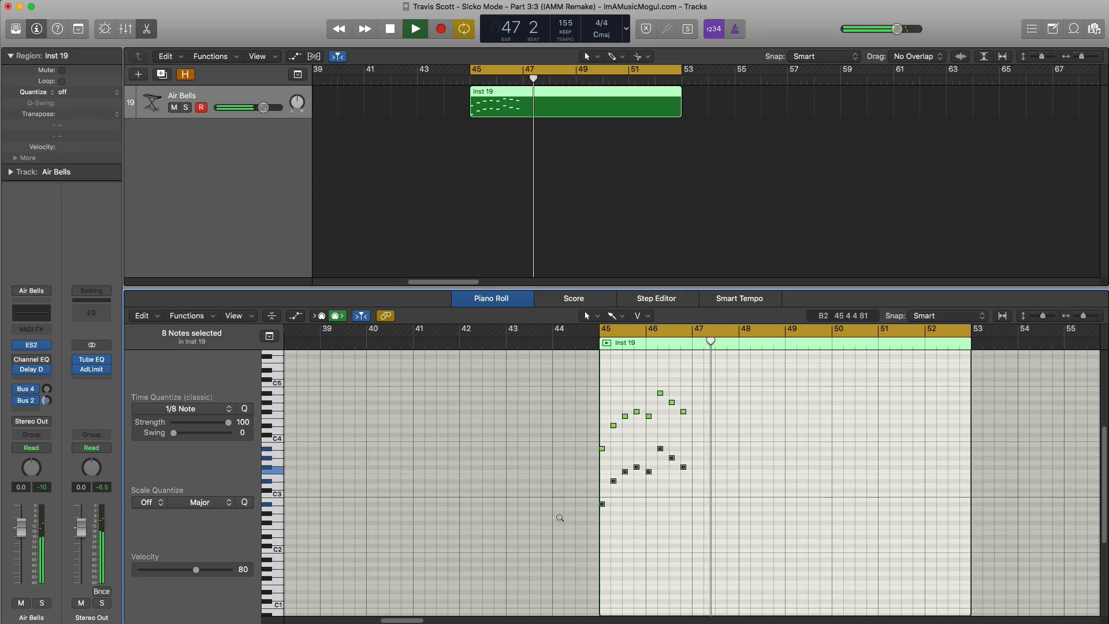
key(space)
Step: Repeat the 16 notes three times to fill the Inst 19 region from bar 47 to bar 53, and audition the pattern
key(super+Right)
drag(719, 535, 454, 368)
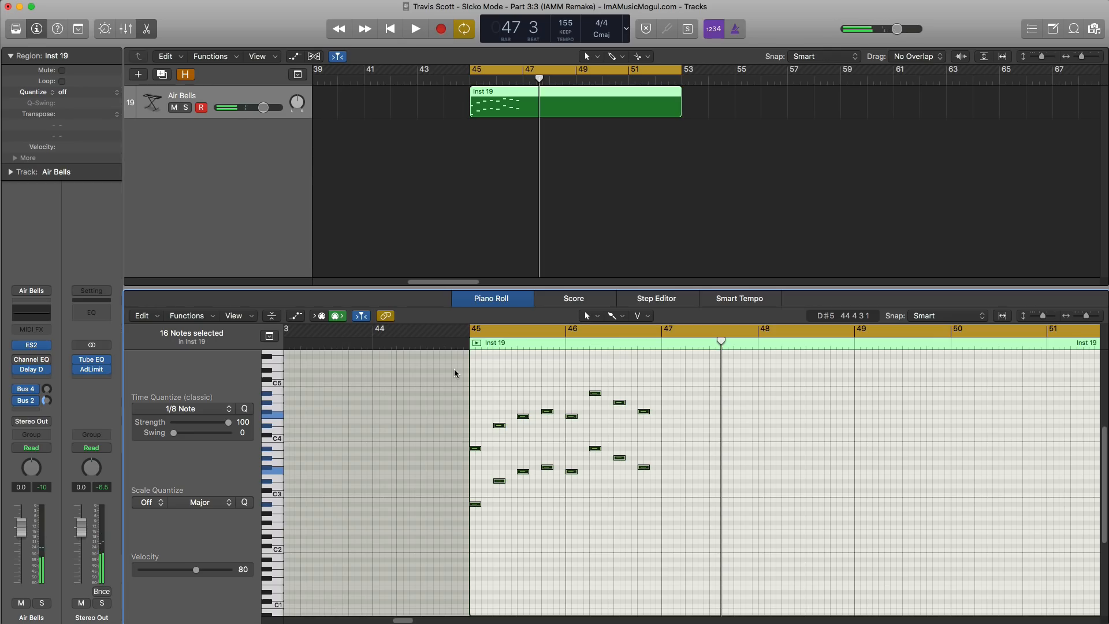
key(super+r)
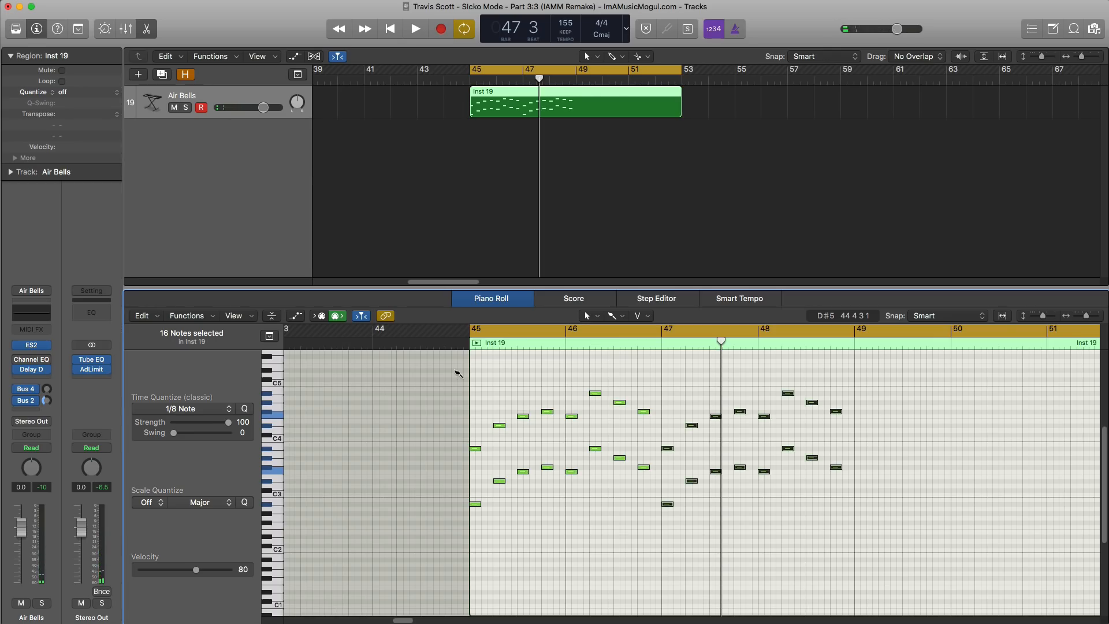
key(super+r)
scroll(538, 381, right, 5)
key(super+r)
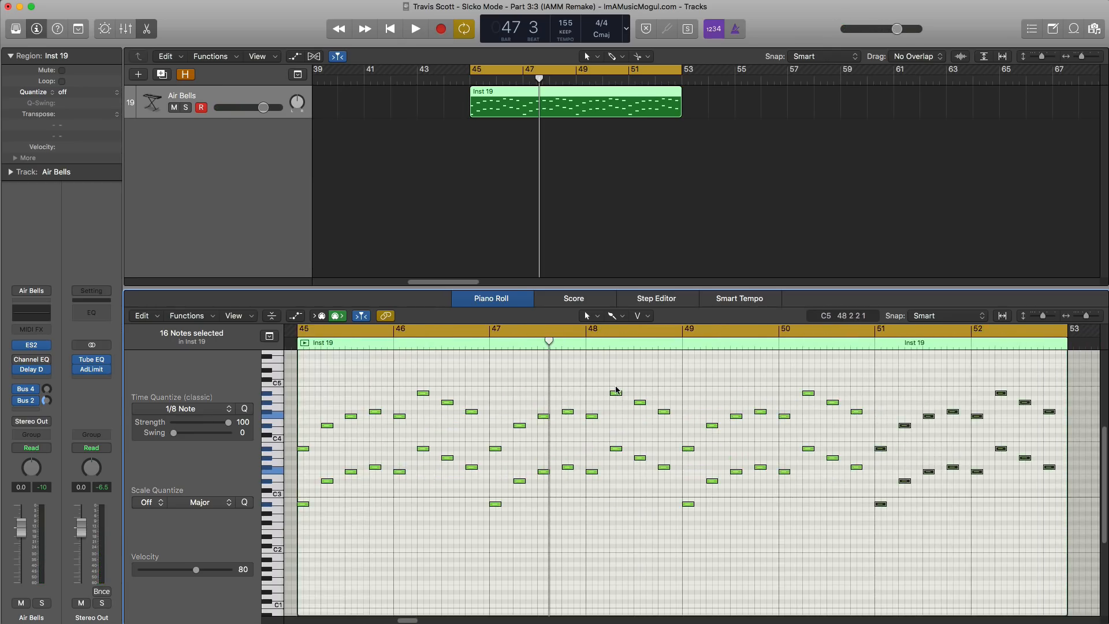
key(space)
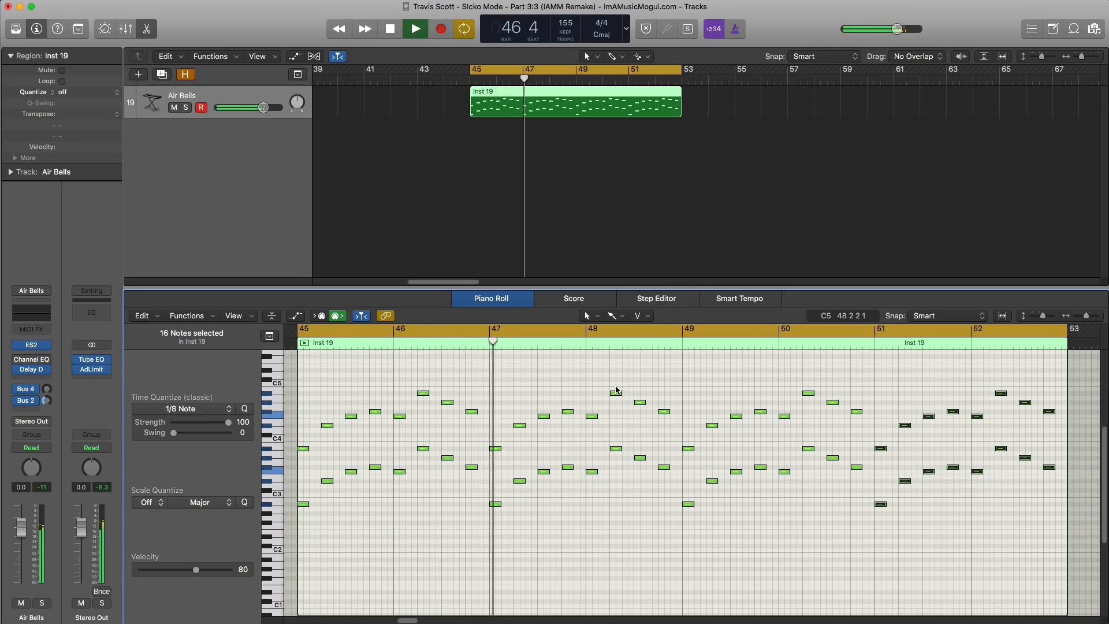
scroll(616, 391, left, 1)
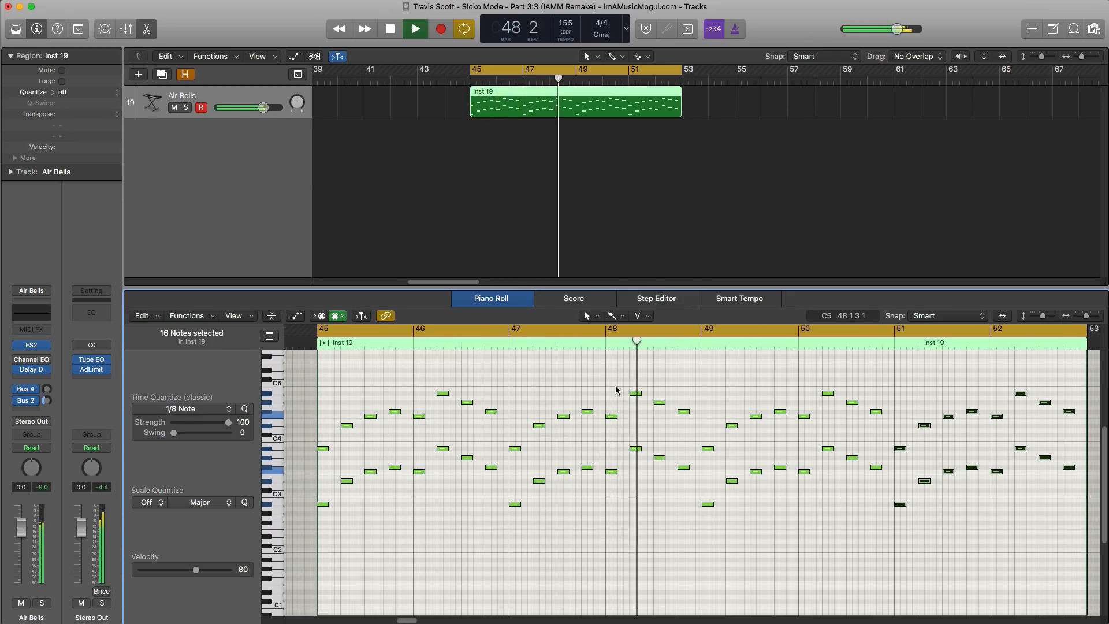
key(space)
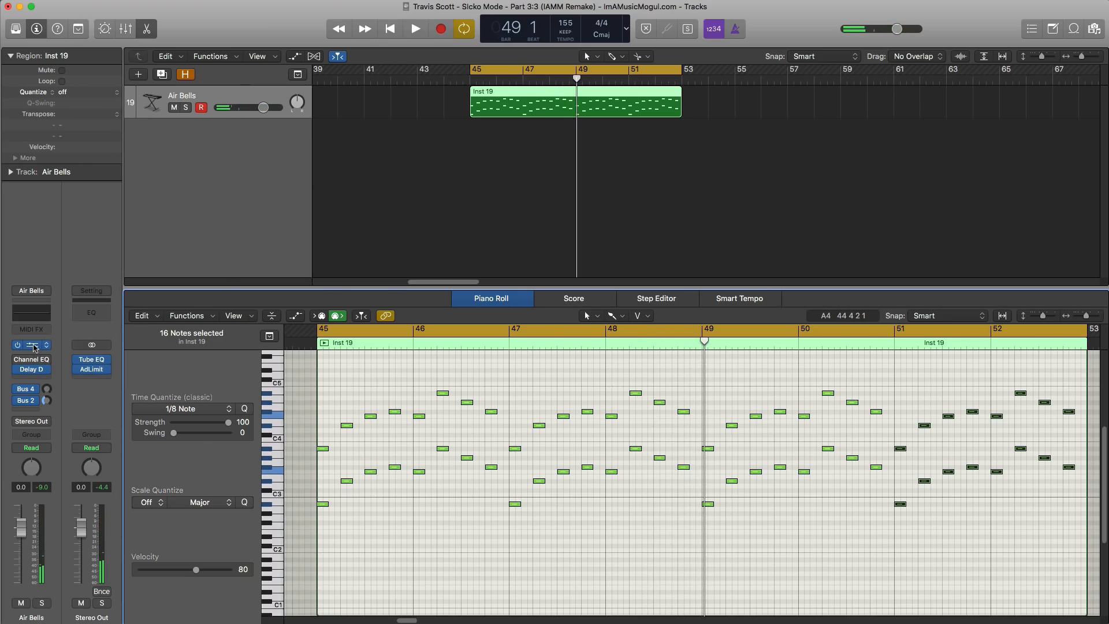
Step: Open the Air Bells track's ES2 synth and change the waveforms of oscillators 2 and 3 while auditioning the melody
click(32, 345)
drag(307, 66, 552, 70)
drag(791, 150, 793, 310)
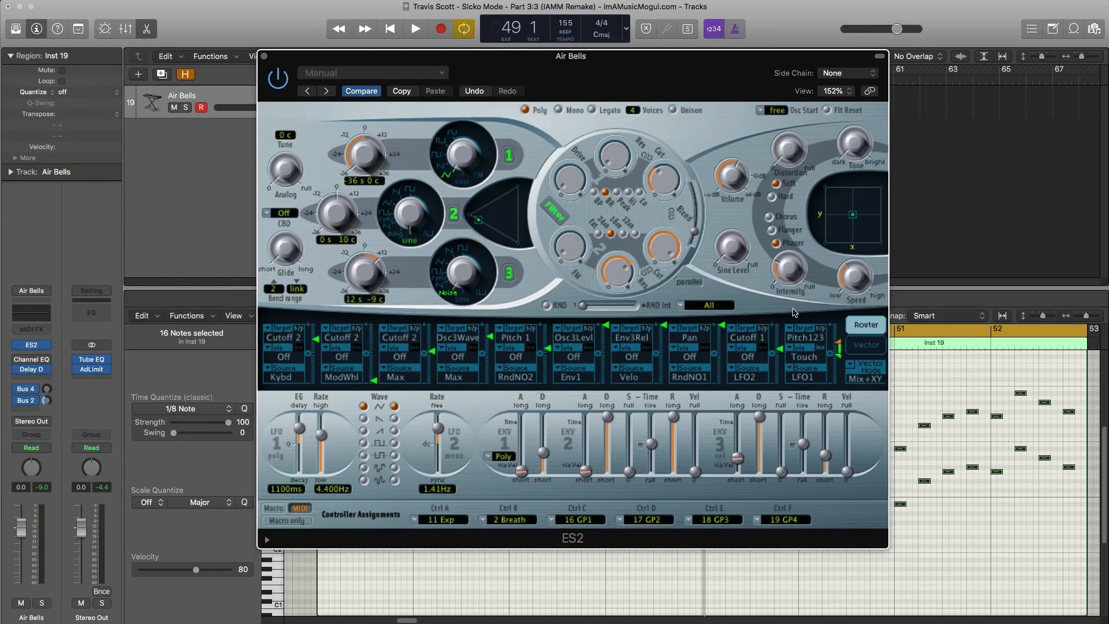
key(space)
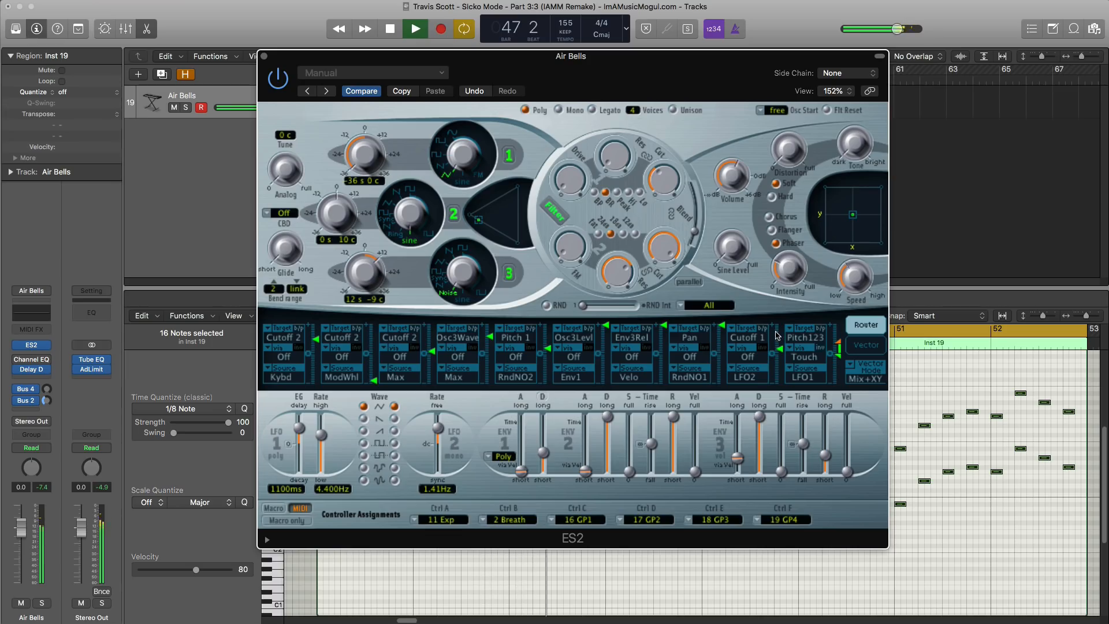
key(space)
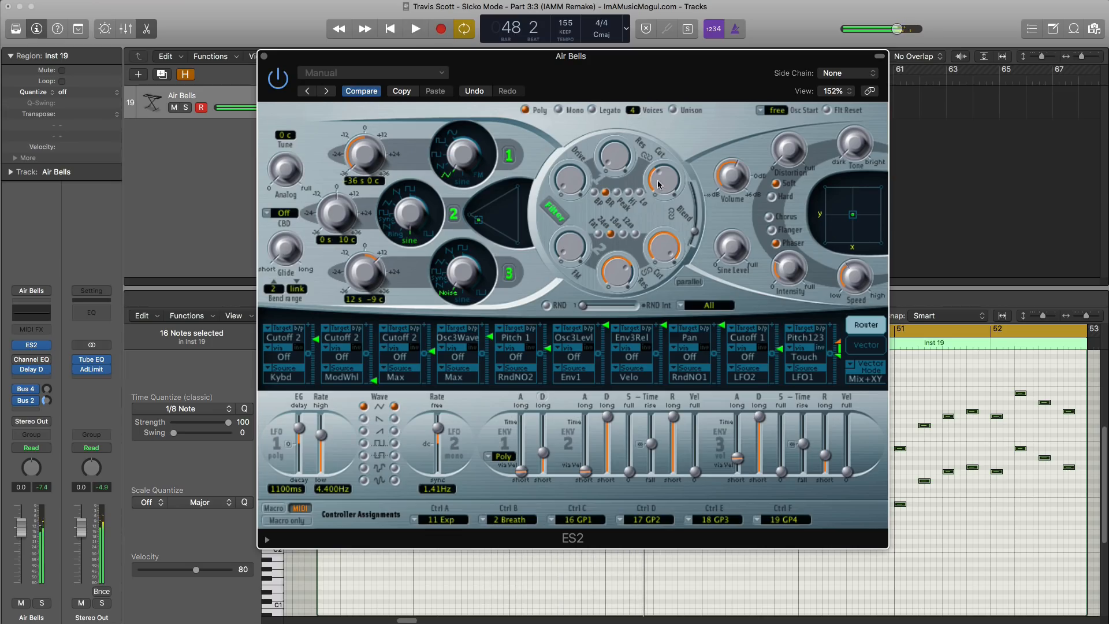
key(space)
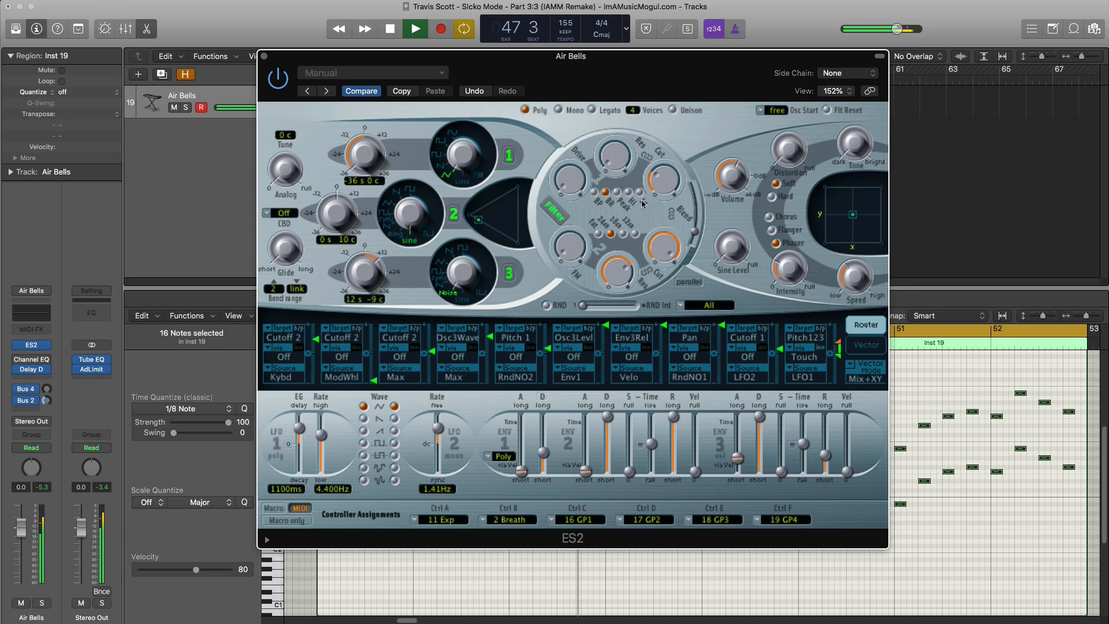
key(space)
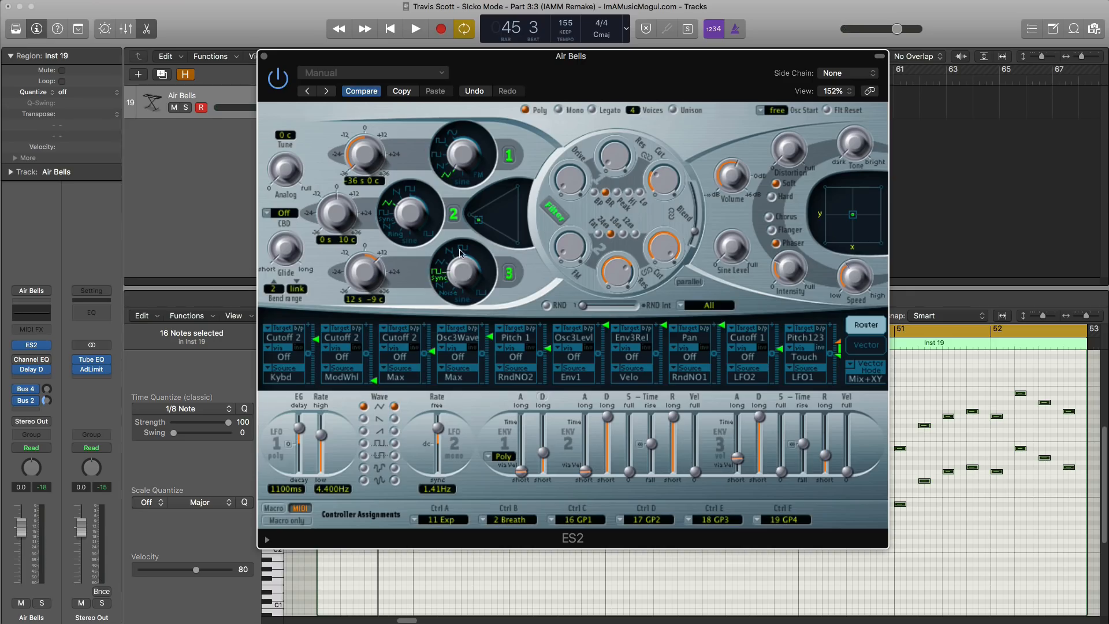
key(space)
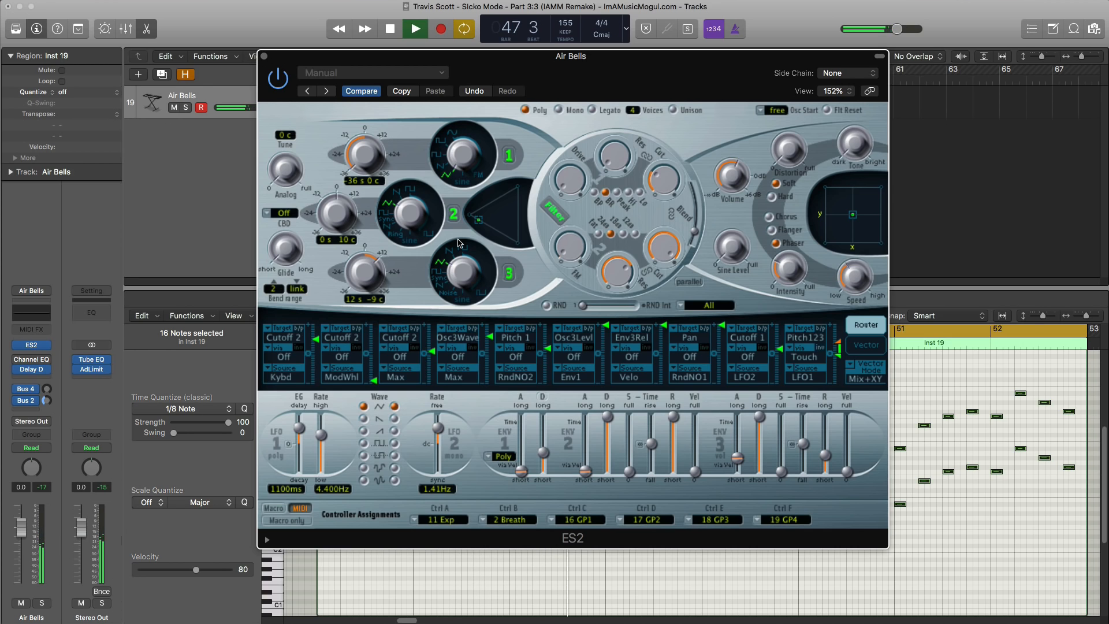
Step: Raise the ES2 Analog amount and turn filter 2's resonance down to minimum while auditioning the melody
key(space)
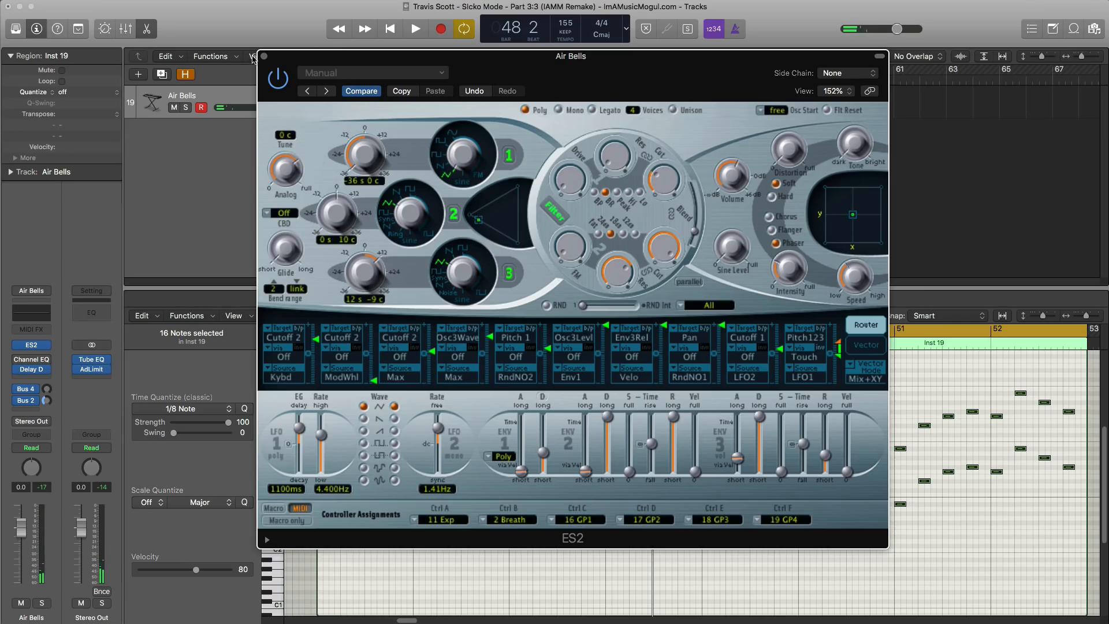
key(space)
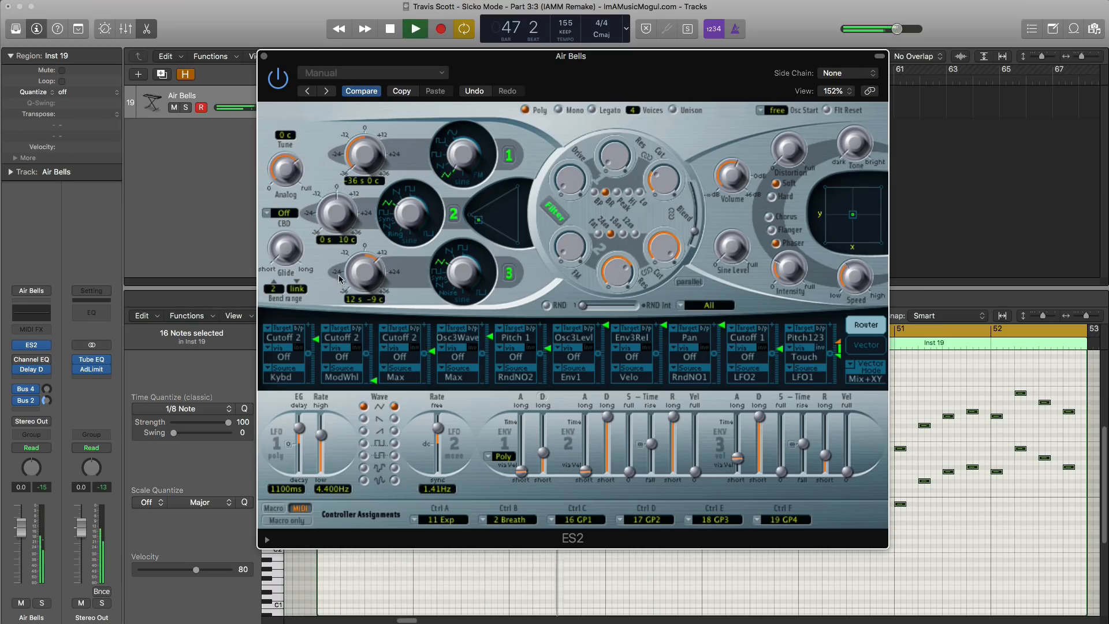
key(space)
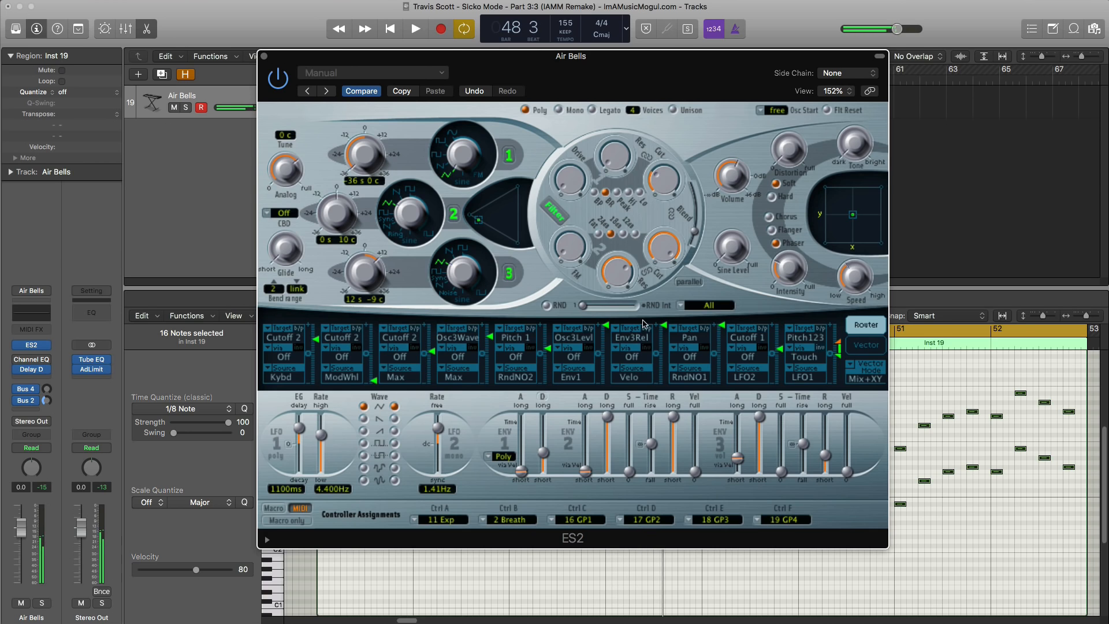
key(space)
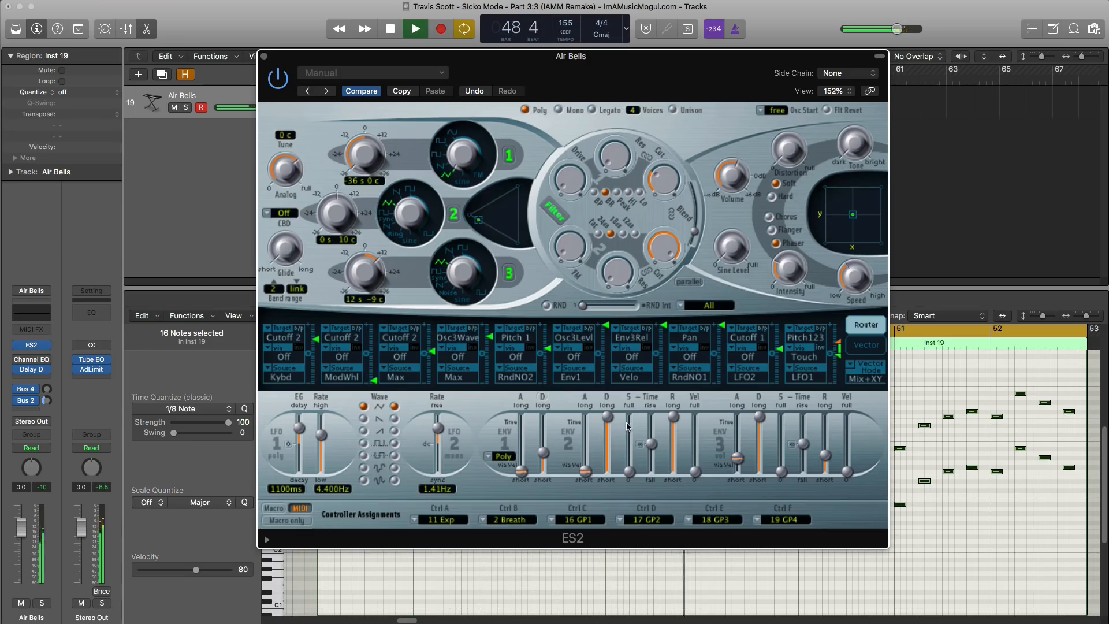
key(space)
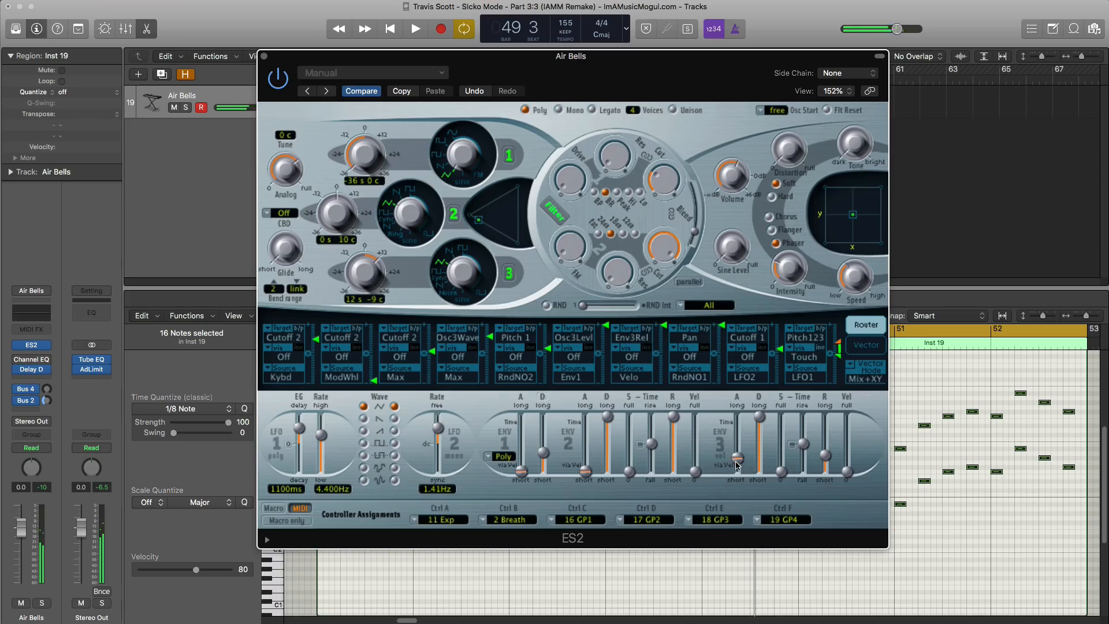
Step: Lengthen envelope 3's attack, set its decay and the phaser intensity to minimum while auditioning, and close the ES2 window
drag(737, 462, 738, 462)
key(space)
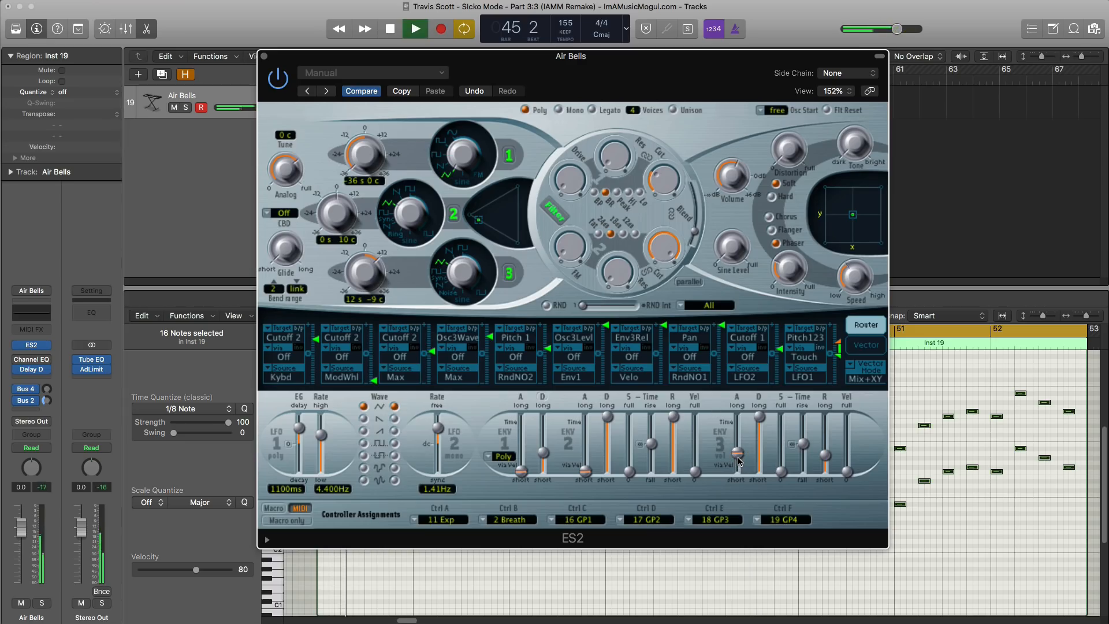
drag(739, 461, 740, 456)
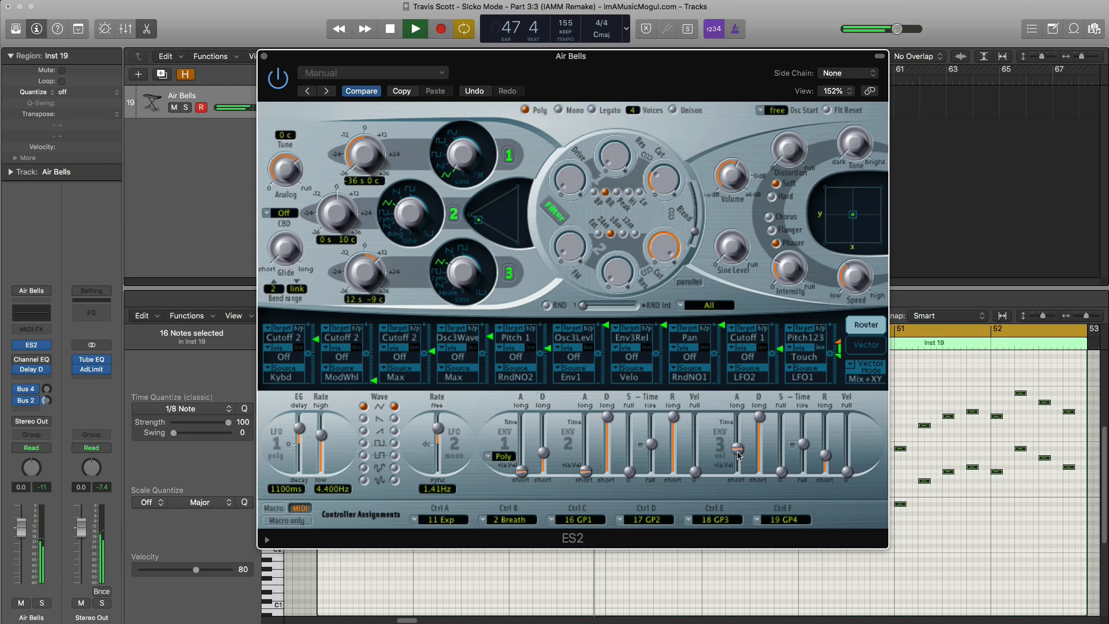
key(space)
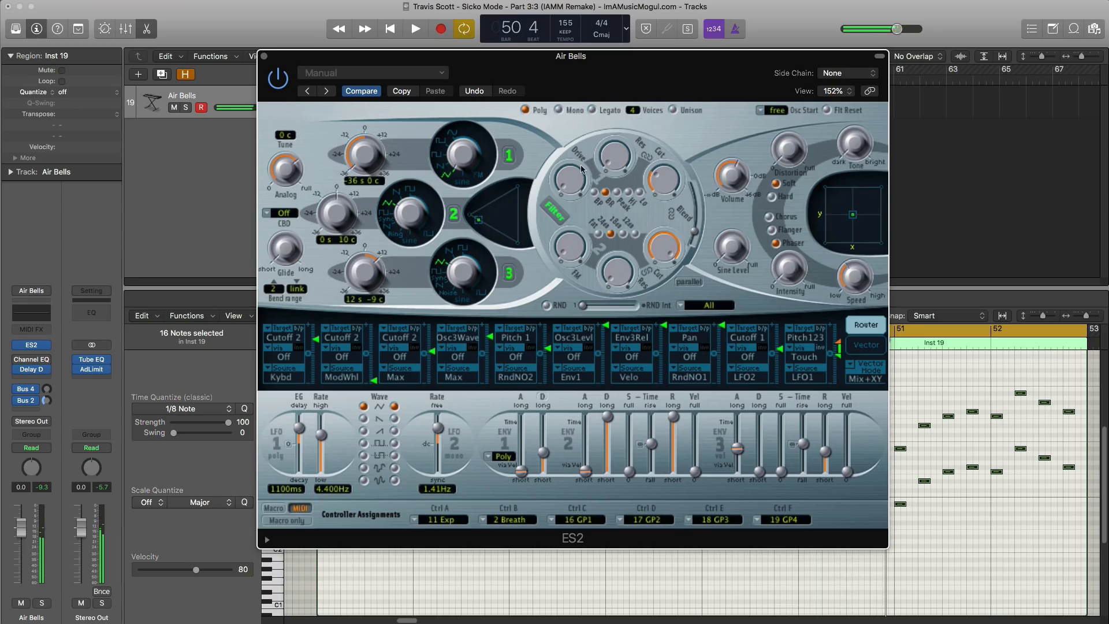
click(264, 57)
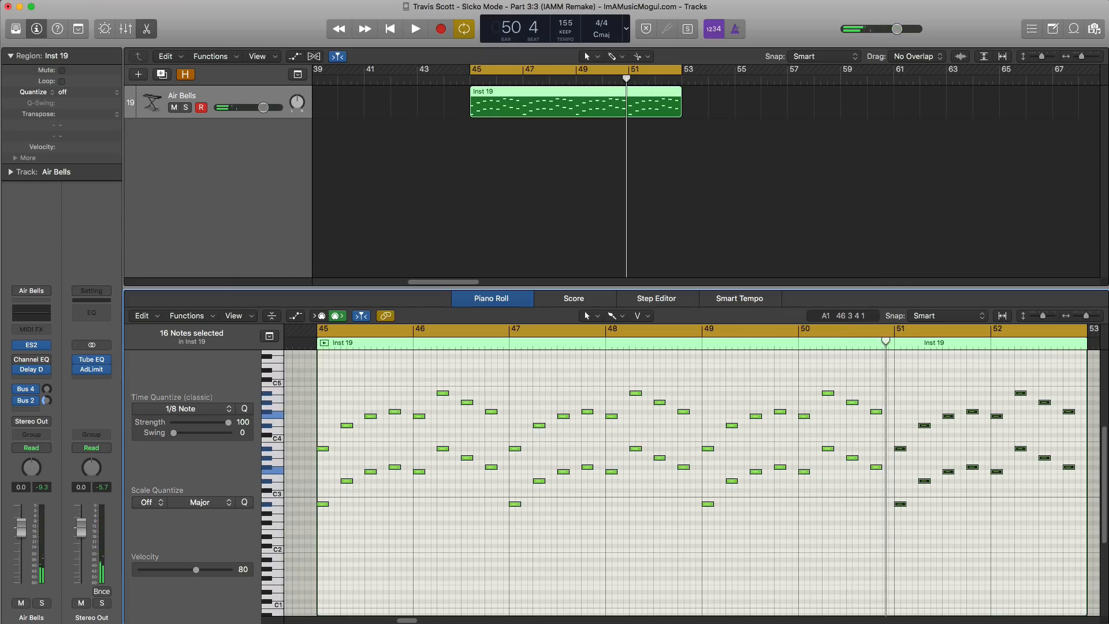
Step: Open and enable the Air Bells Channel EQ, and set a 24 dB/Oct low cut at 610 Hz during playback
click(37, 363)
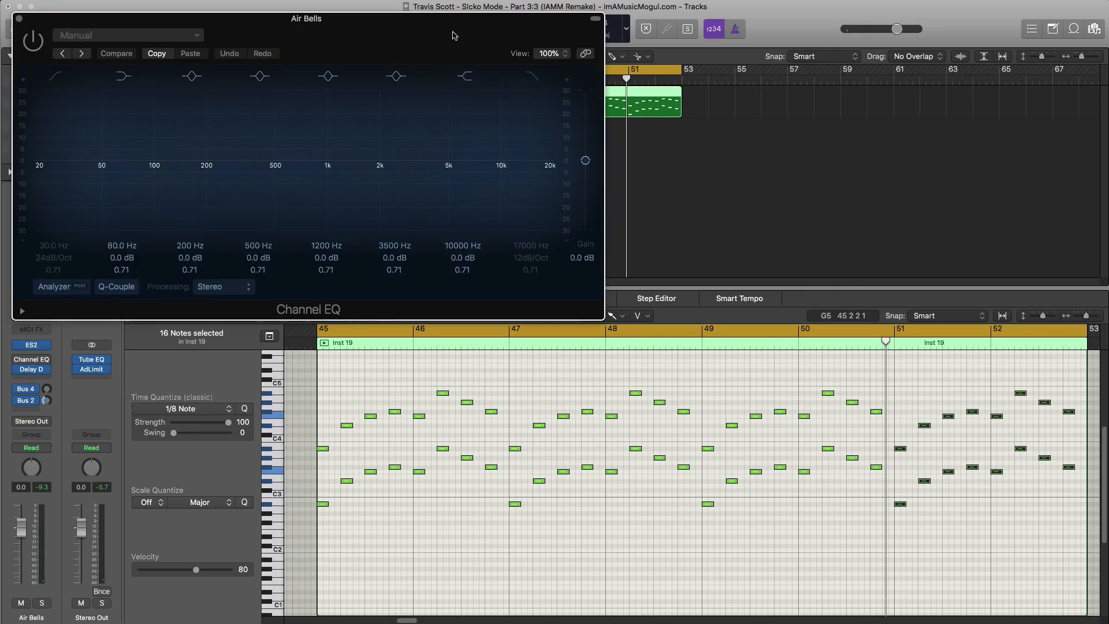
drag(441, 52, 693, 119)
click(305, 144)
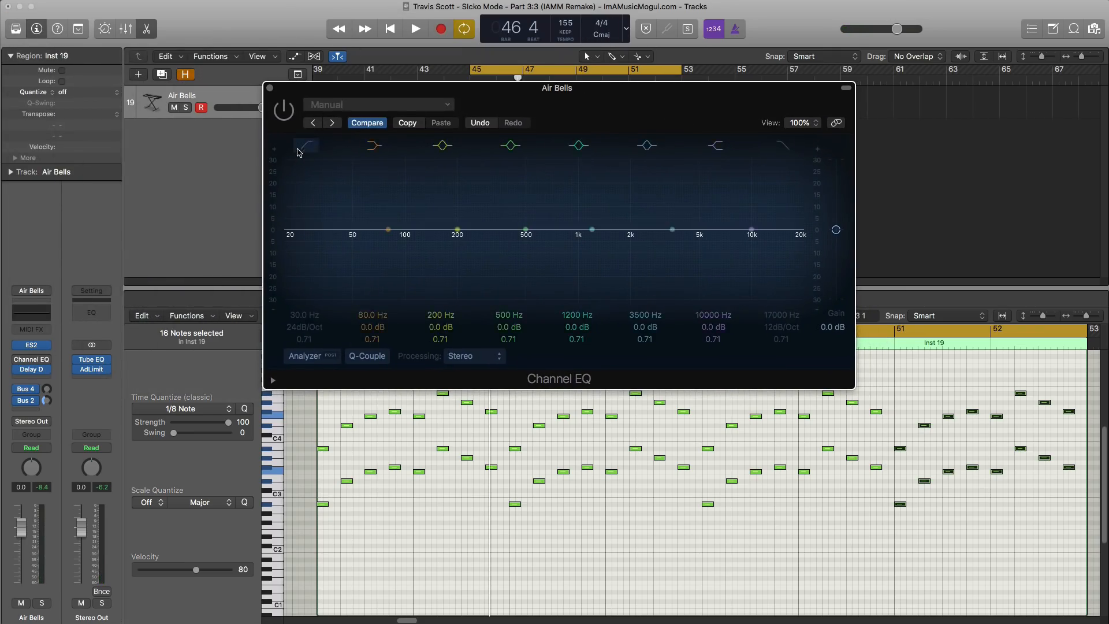
click(286, 116)
key(space)
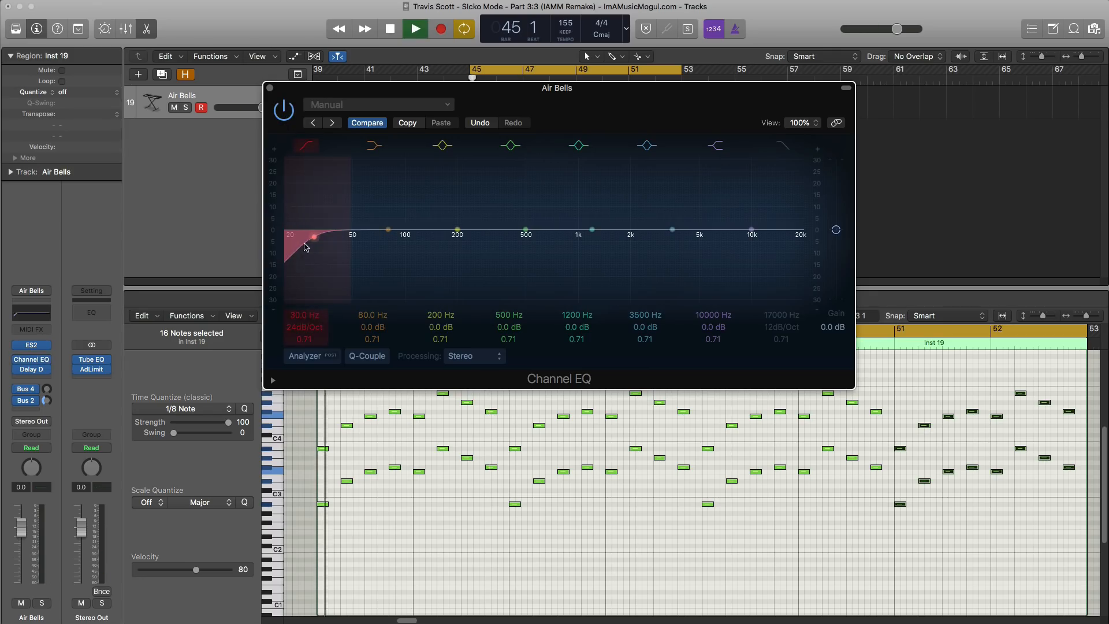
drag(300, 267, 619, 264)
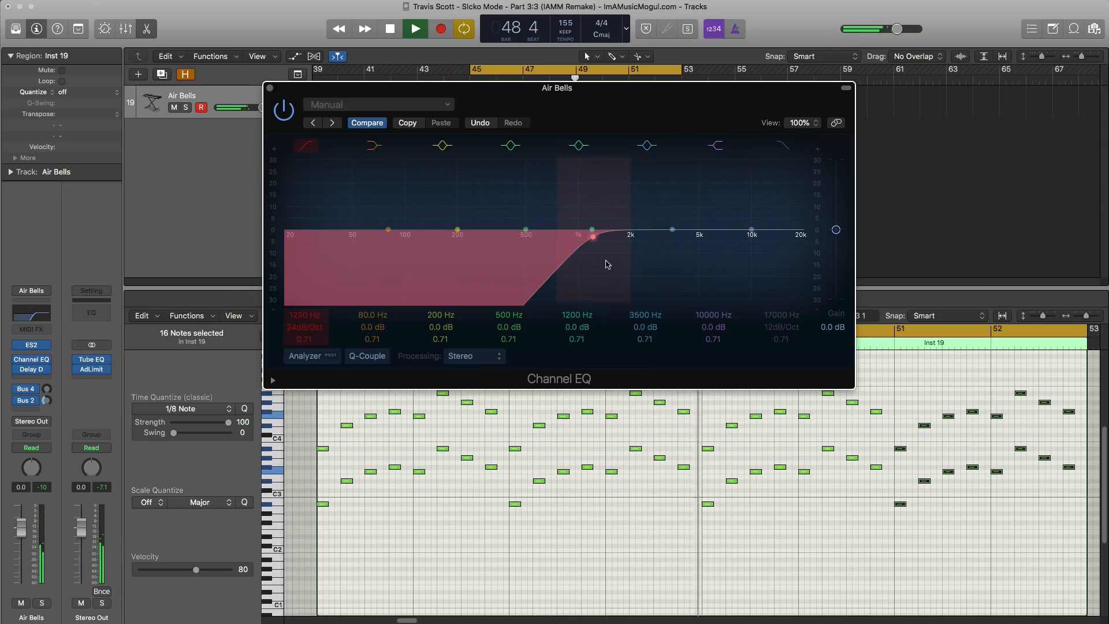
drag(619, 265, 550, 264)
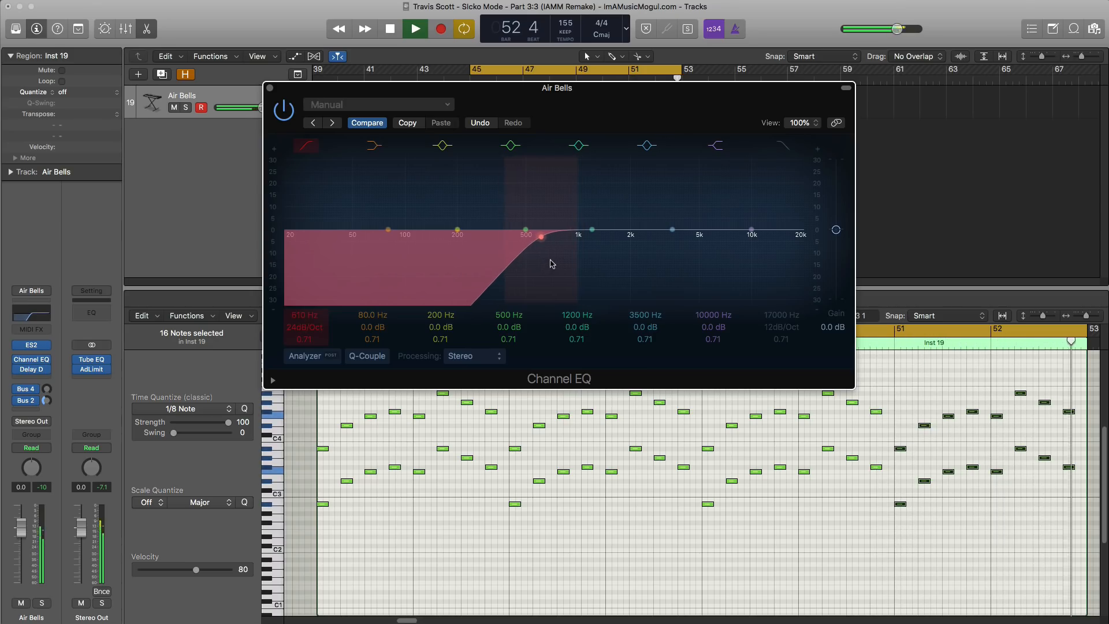
key(space)
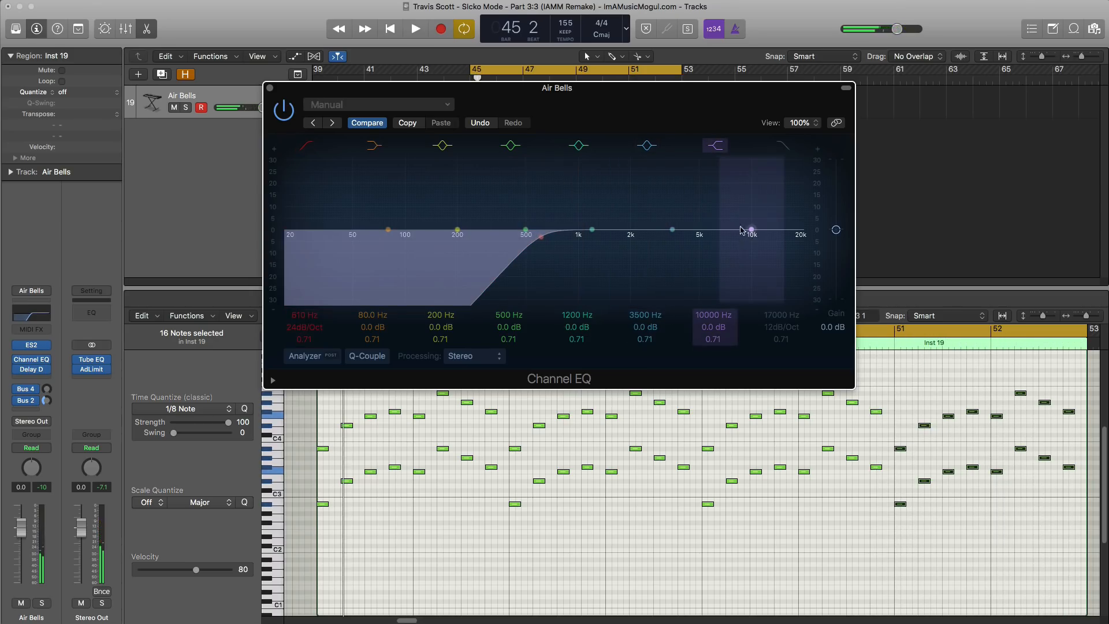
Step: Boost the Channel EQ's high shelf to +7.5 dB at 8900 Hz while playing the melody
key(space)
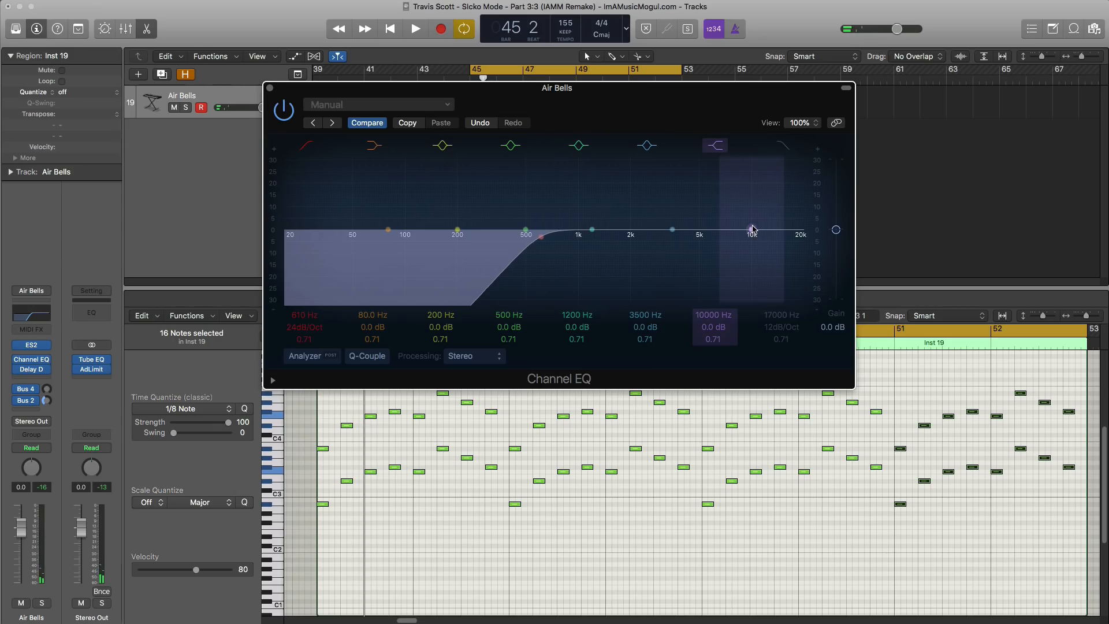
key(space)
mouse_move(751, 232)
mouse_down()
mouse_move(724, 215)
mouse_move(744, 213)
mouse_up()
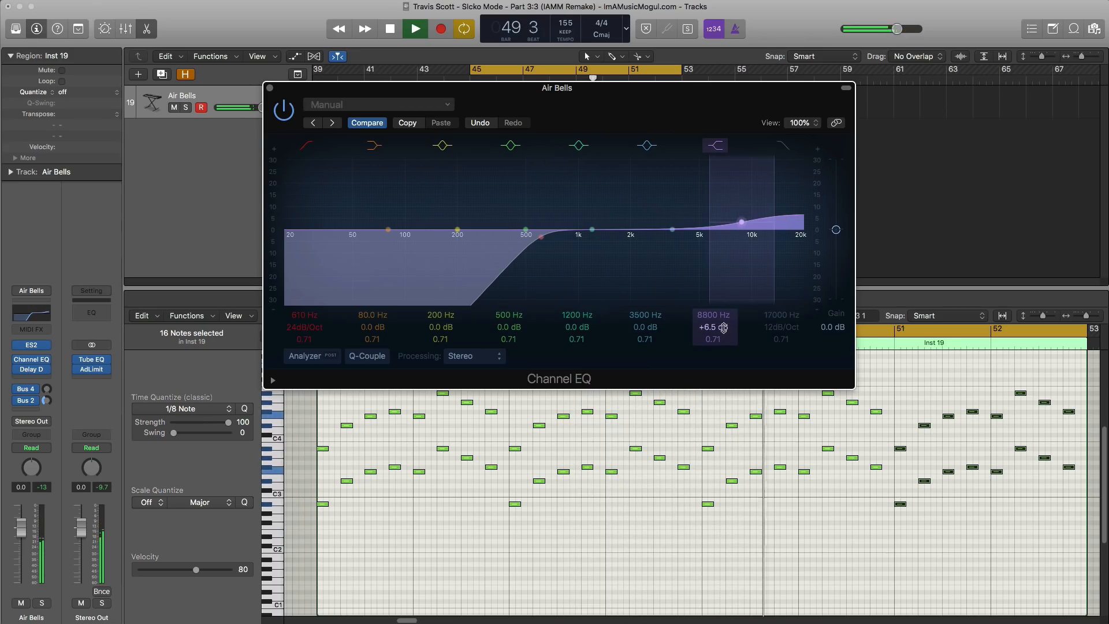
drag(723, 327, 722, 311)
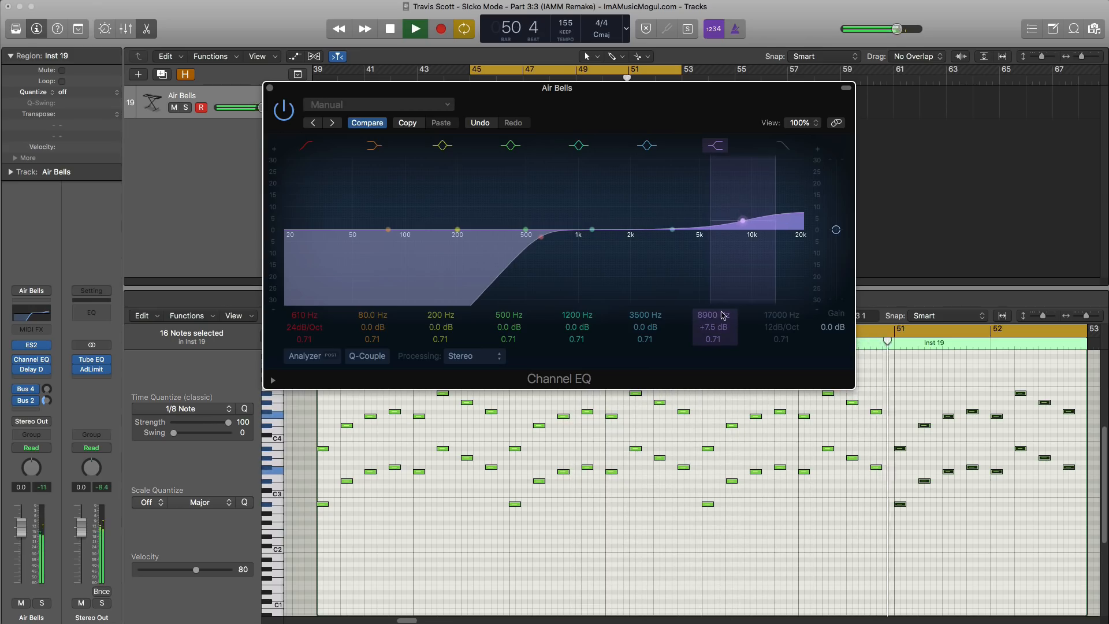
Step: Stop playback, close the Channel EQ, and add a new software instrument track below Air Bells
key(space)
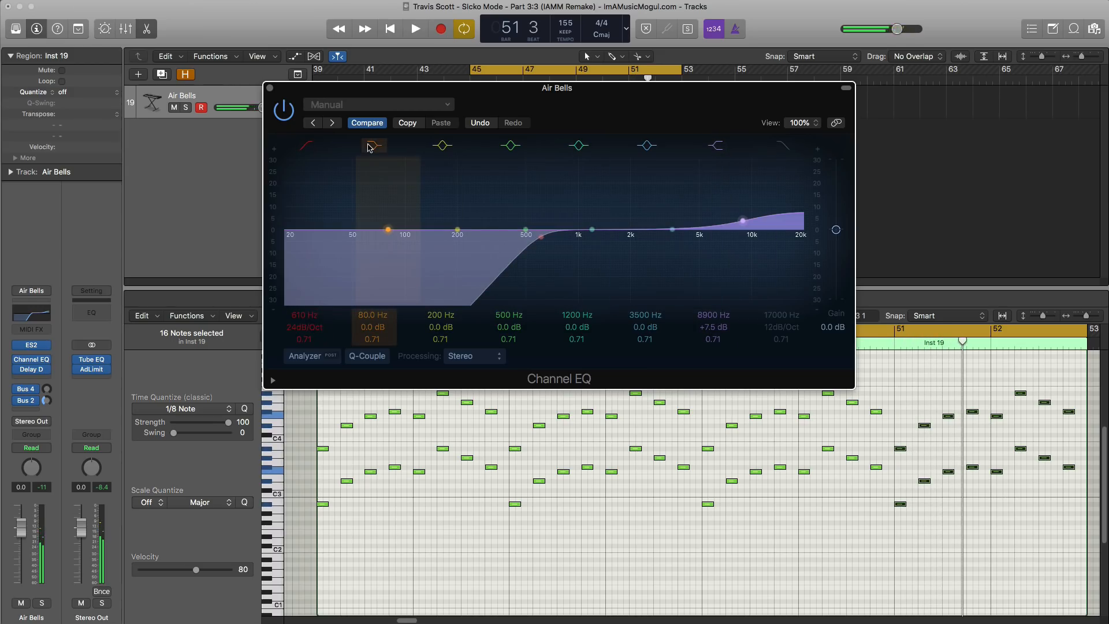
click(269, 90)
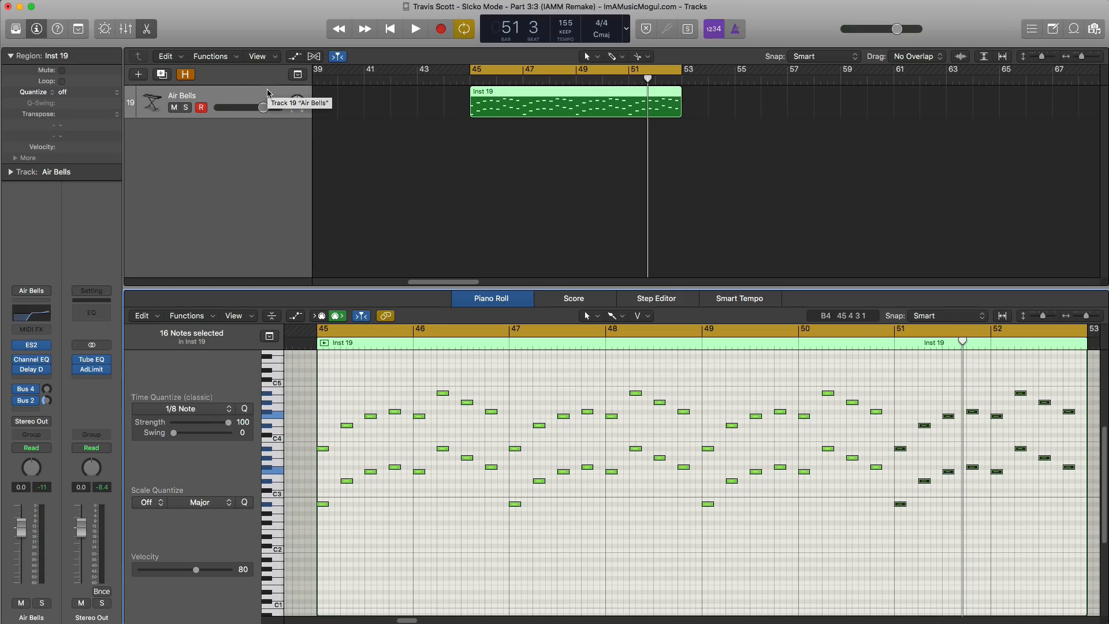
click(139, 74)
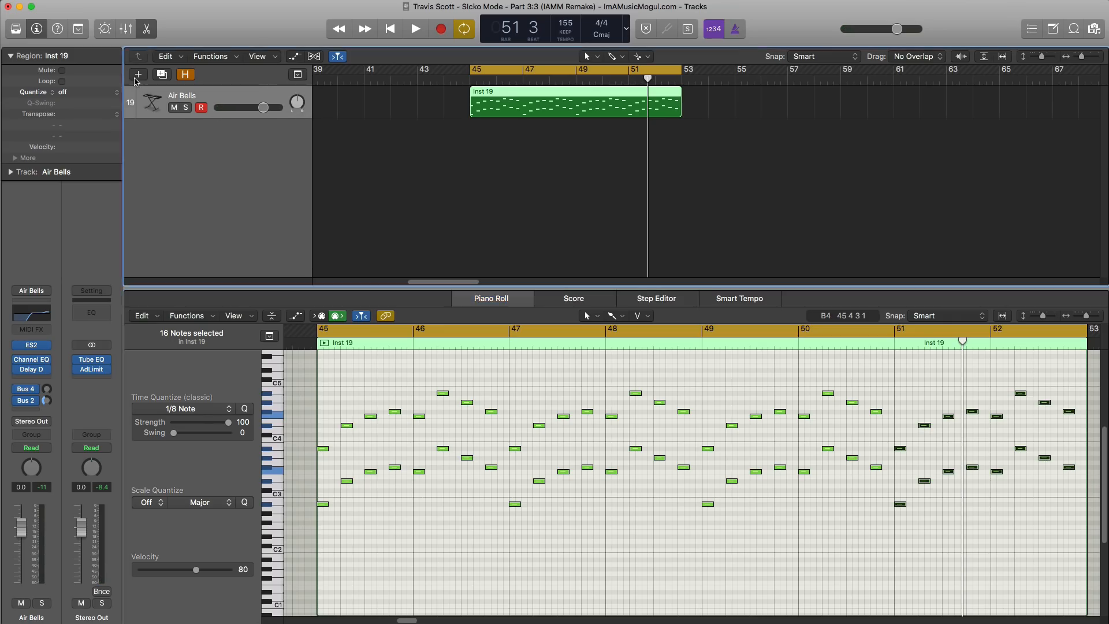
key(Return)
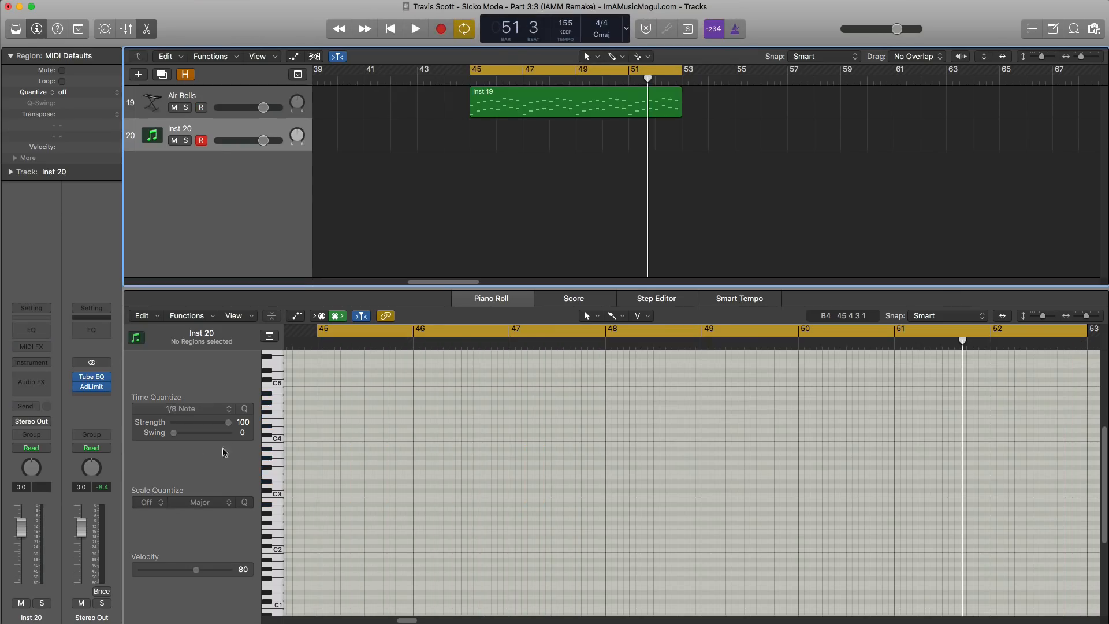
Step: Load a stereo EXS24 sampler with the sicko mode drum kit on the new track and close its window
click(49, 375)
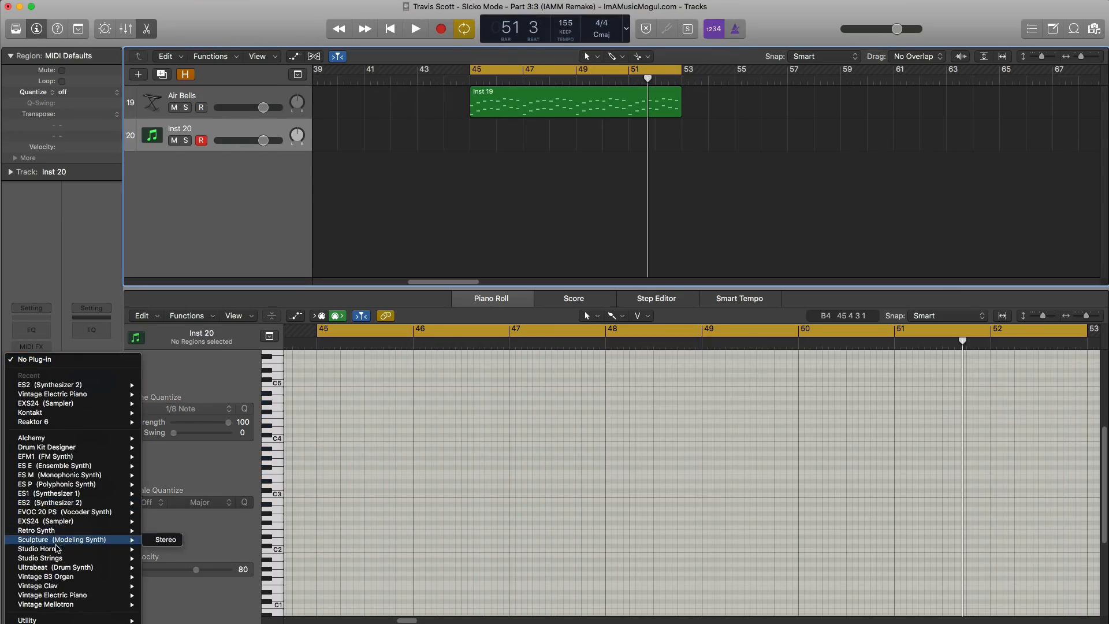
mouse_move(69, 407)
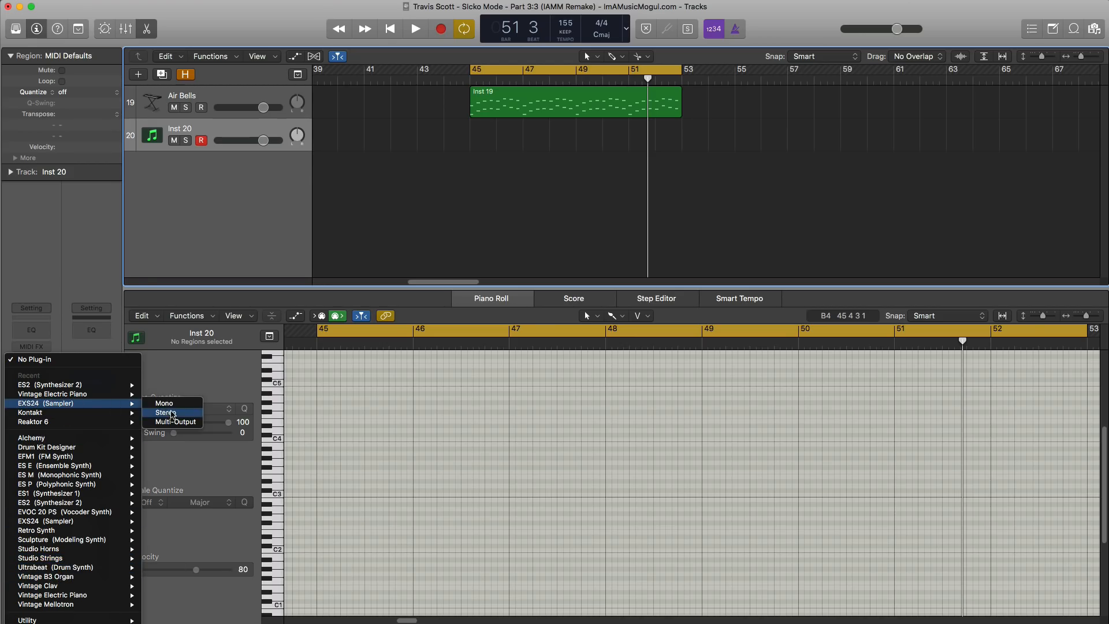
click(167, 413)
click(308, 74)
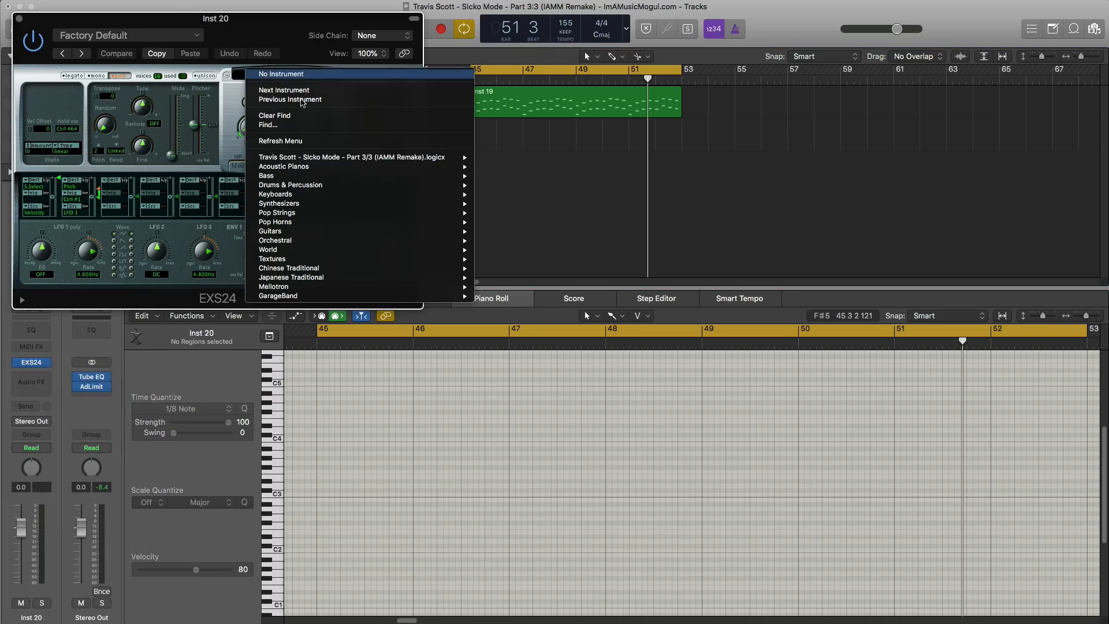
click(519, 158)
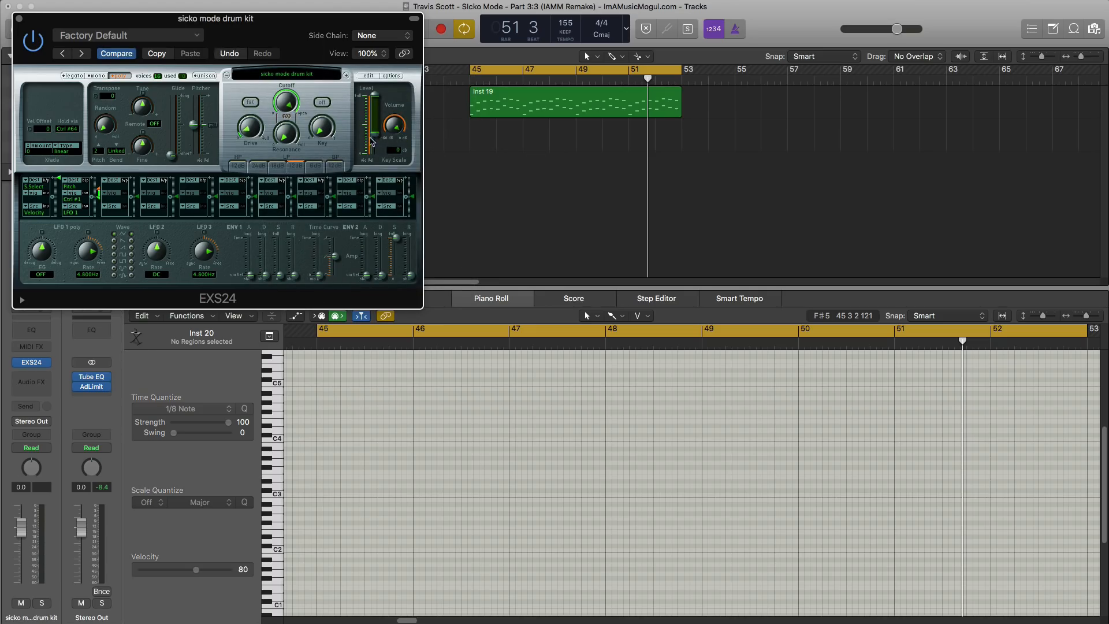
click(19, 19)
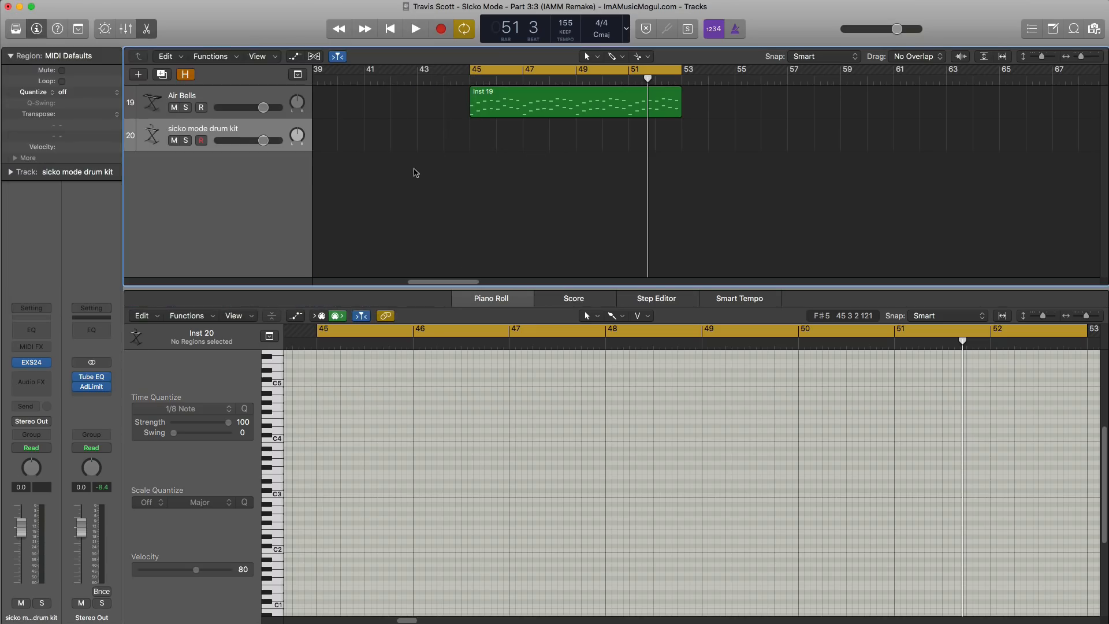
Step: Create a drum kit region from bar 45 to 53, fill it with repeated F#0 hits, and audition it
double_click(478, 145)
drag(493, 146, 674, 154)
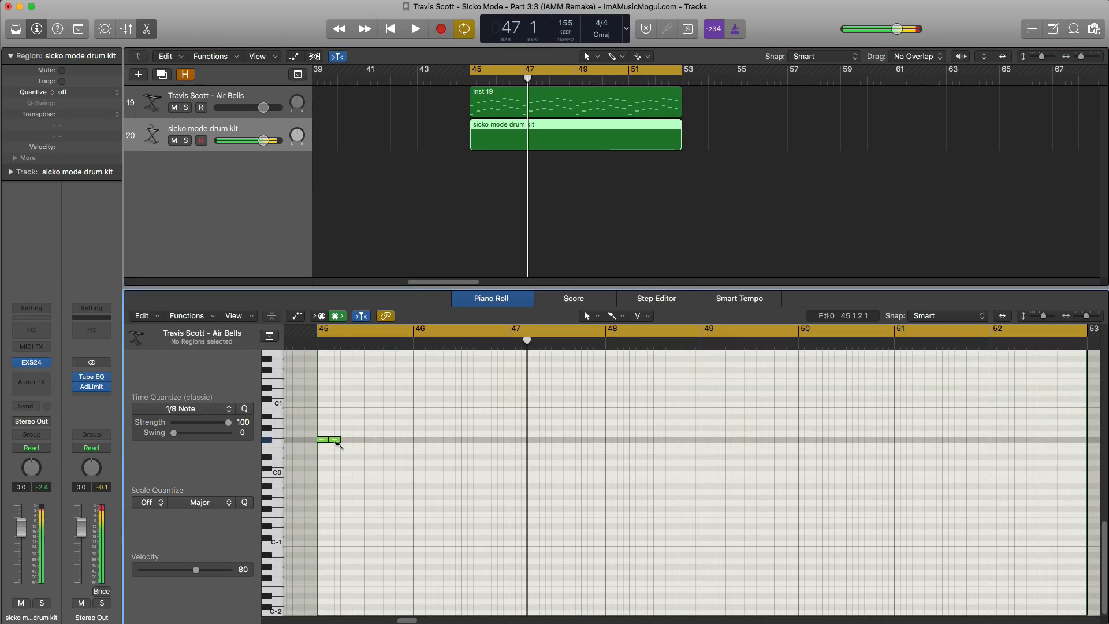
mouse_move(338, 444)
mouse_down()
mouse_move(418, 450)
mouse_move(310, 430)
mouse_up()
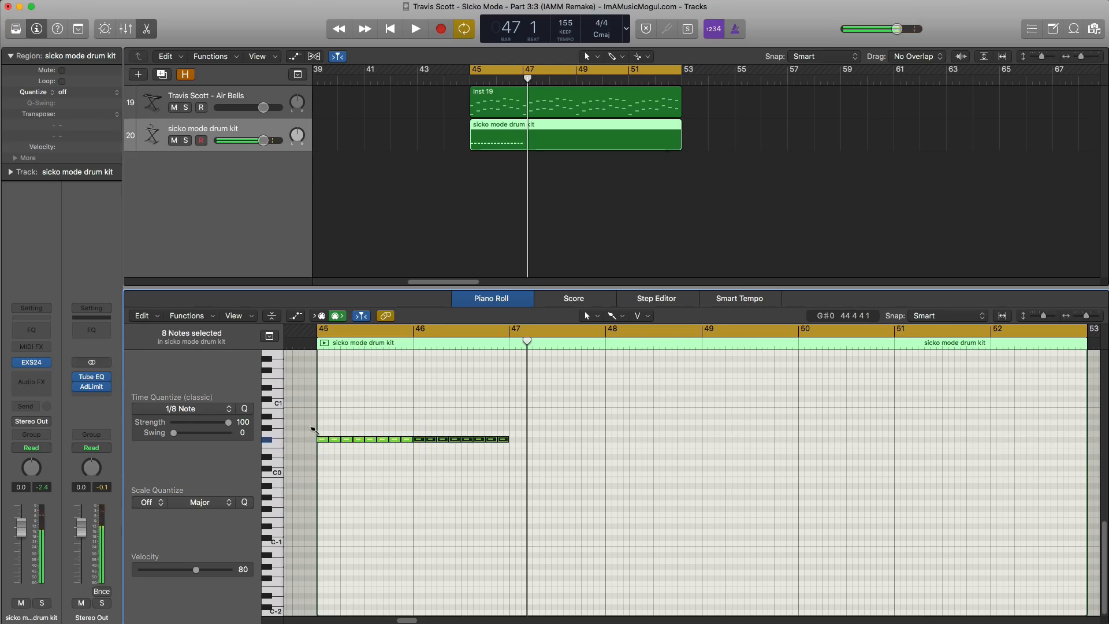
key(super+r)
key(super+r)
key(super+r)
key(super+r)
key(super+r)
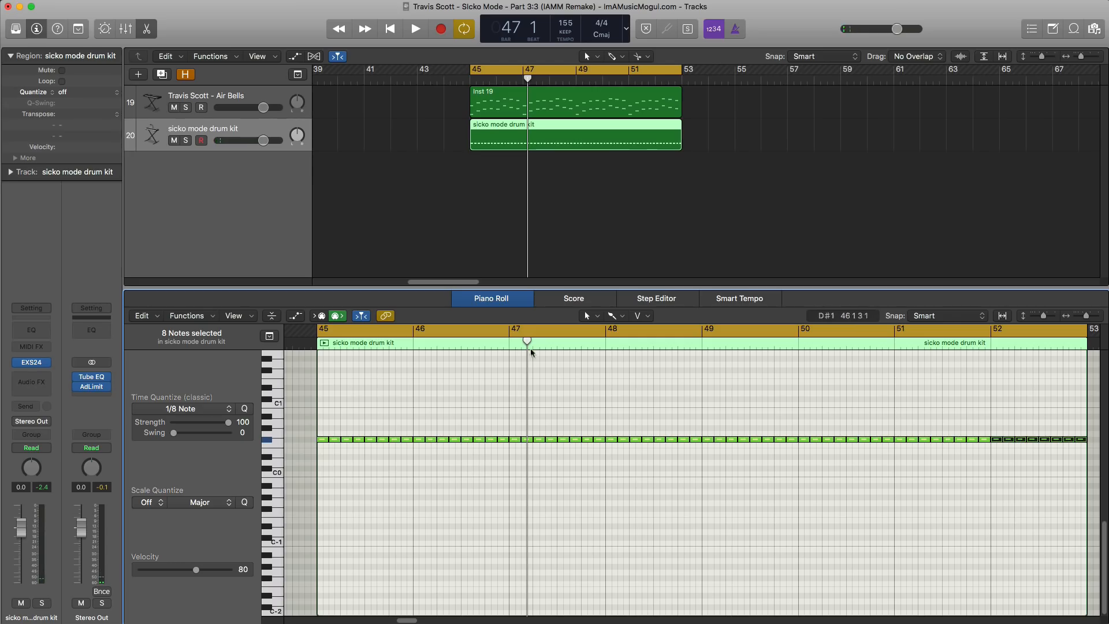
key(space)
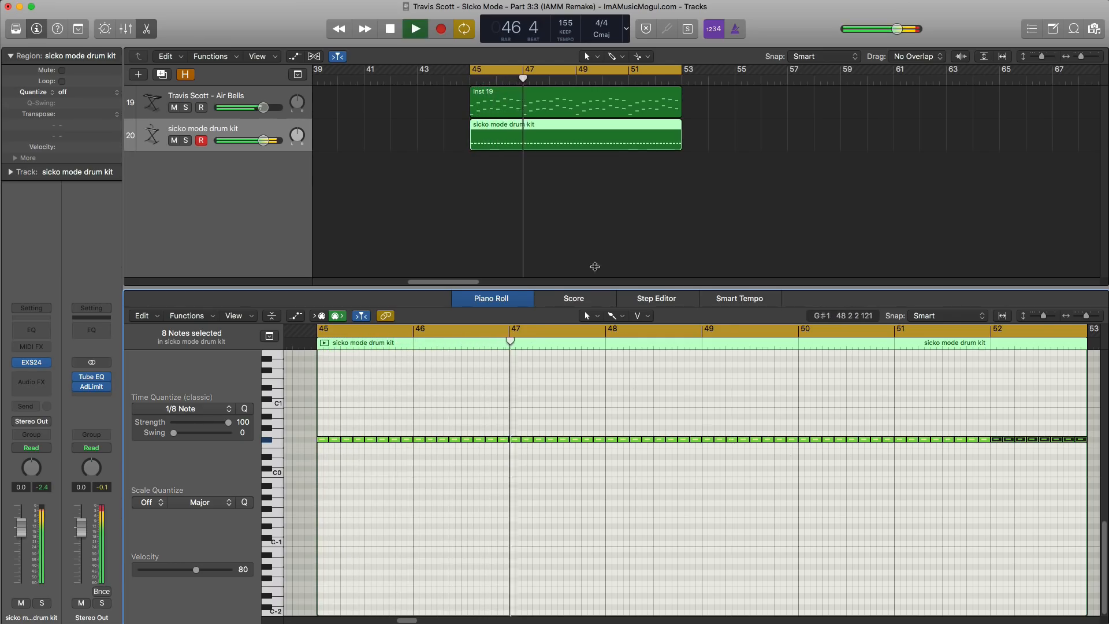
key(space)
Step: Transpose the Air Bells melody up an octave and lower the track volume to -7.8 dB during playback
click(558, 105)
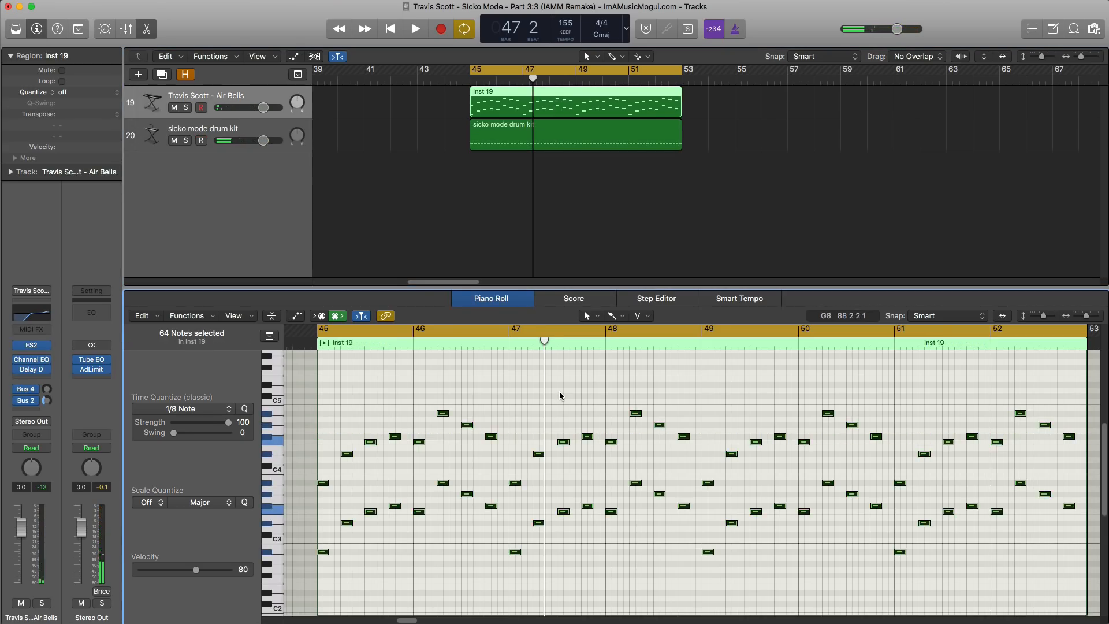
key(shift+alt+Up)
key(shift+space)
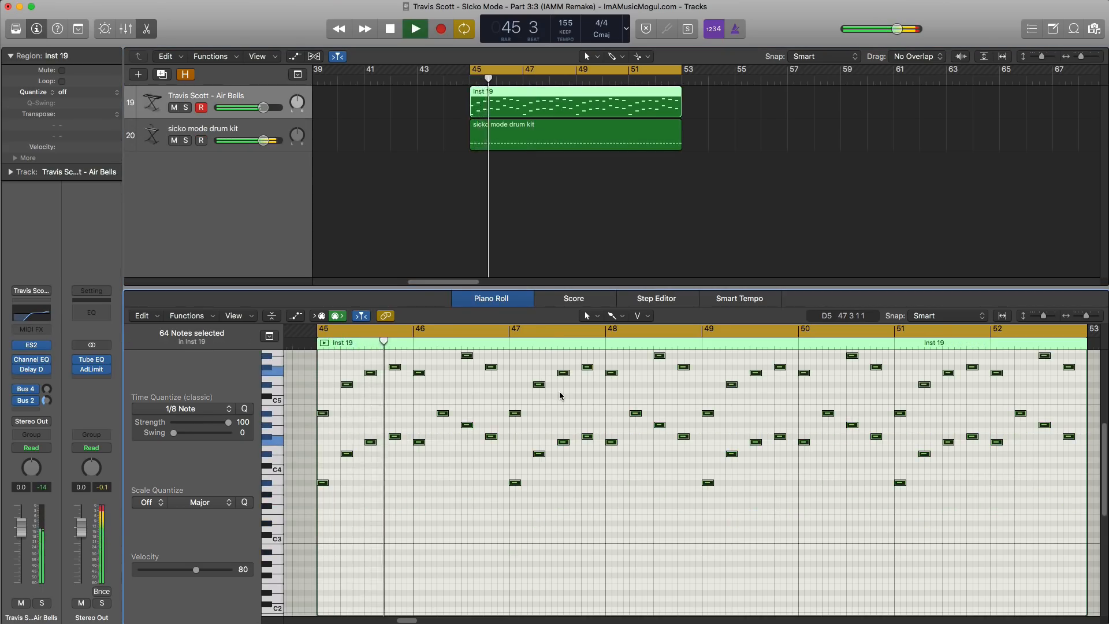
drag(263, 108, 247, 107)
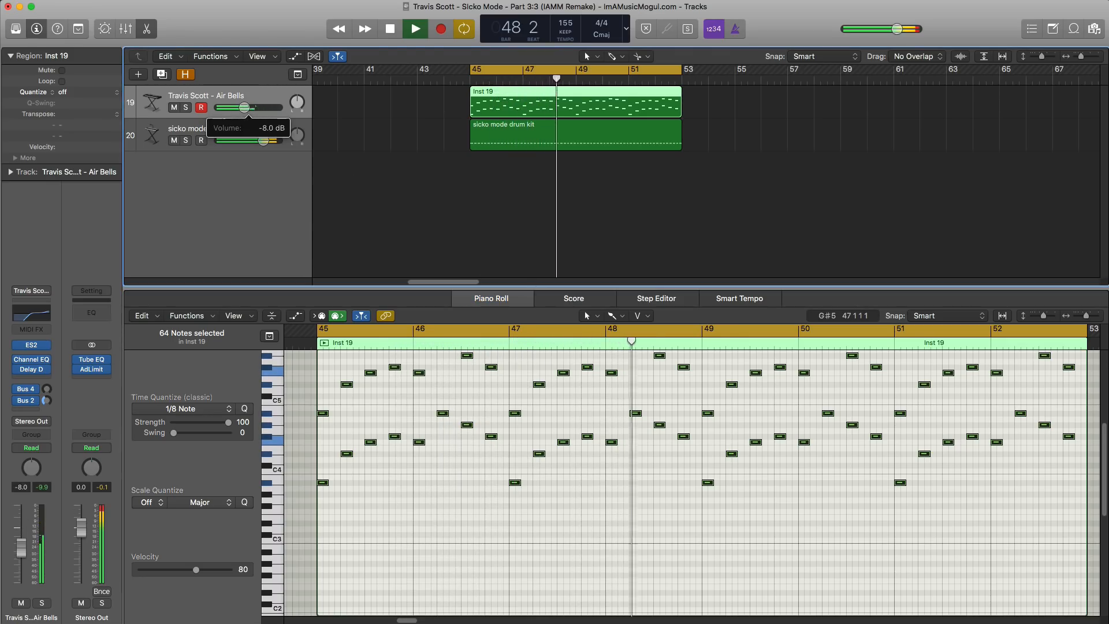
drag(247, 107, 245, 108)
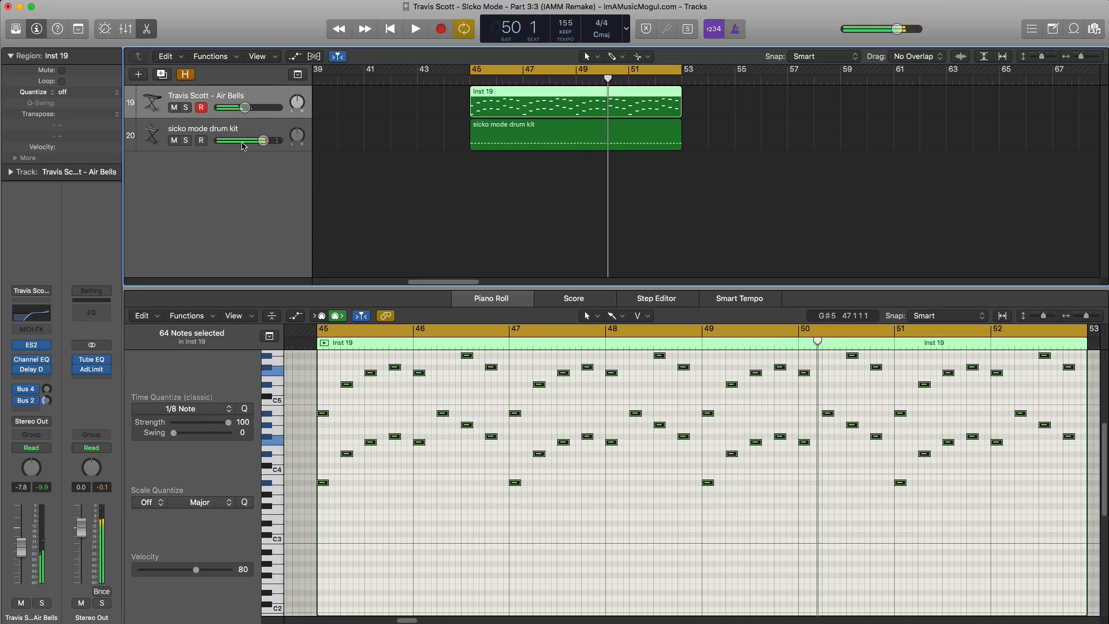
Step: Set the drum pattern's quantize to 1/16 Note, split the F#0 hit at bar 48 into two sixteenths, and play it back
click(240, 126)
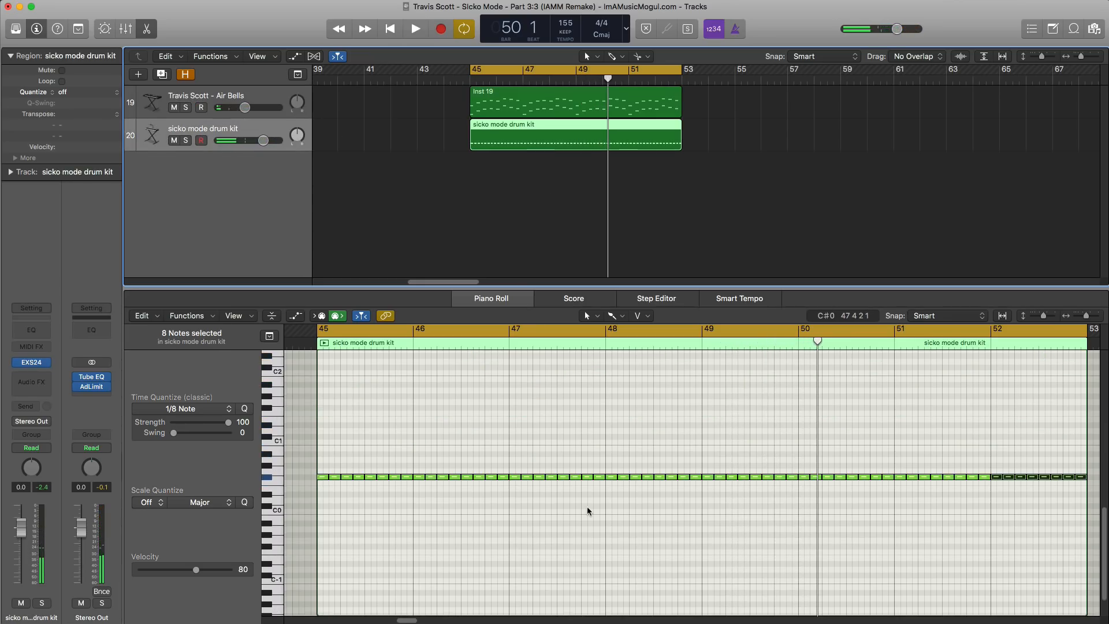
key(space)
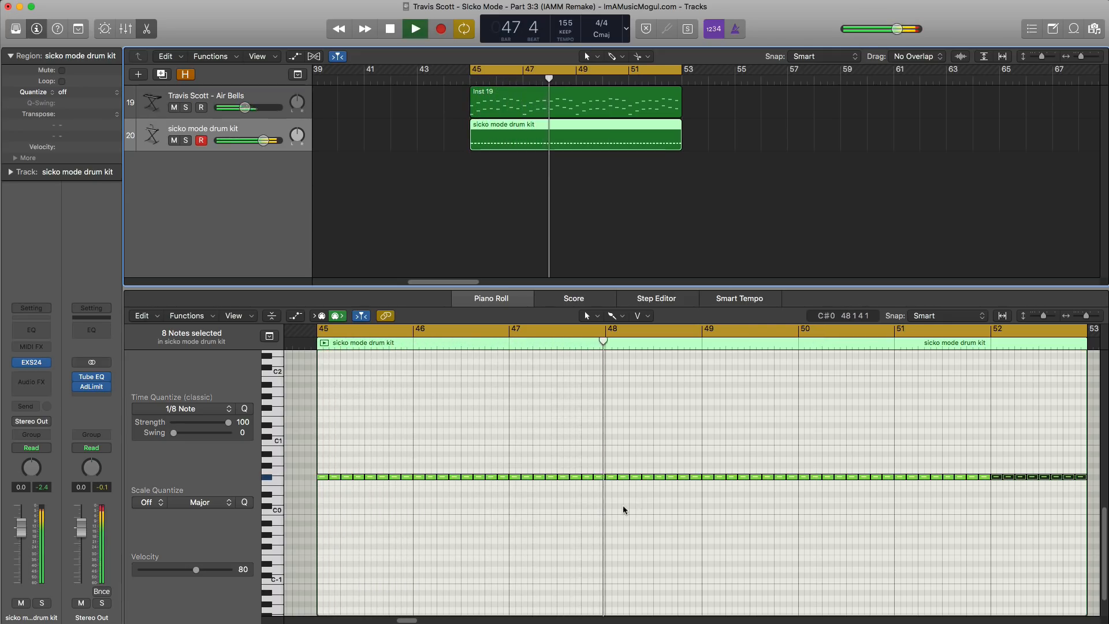
key(space)
scroll(622, 502, up, 2)
scroll(622, 502, up, 2)
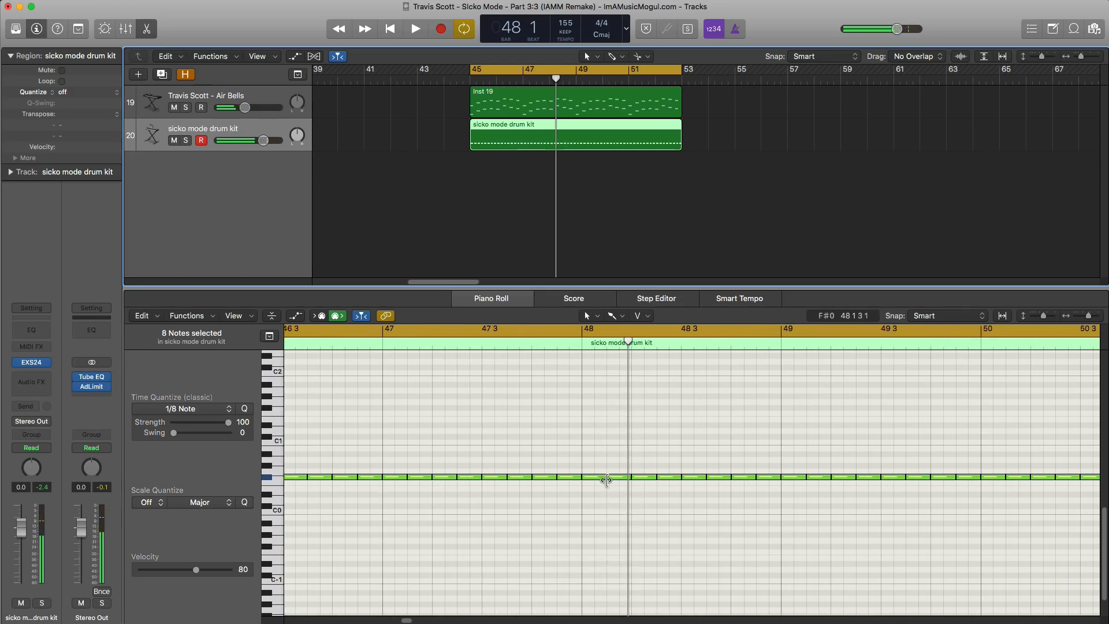
click(600, 479)
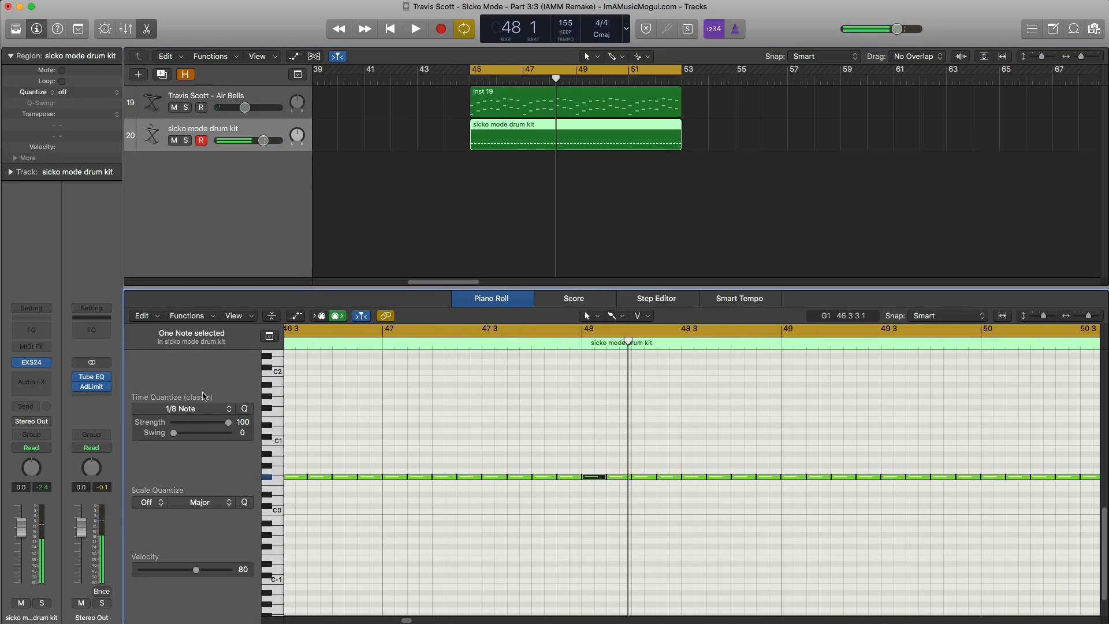
click(194, 410)
click(179, 482)
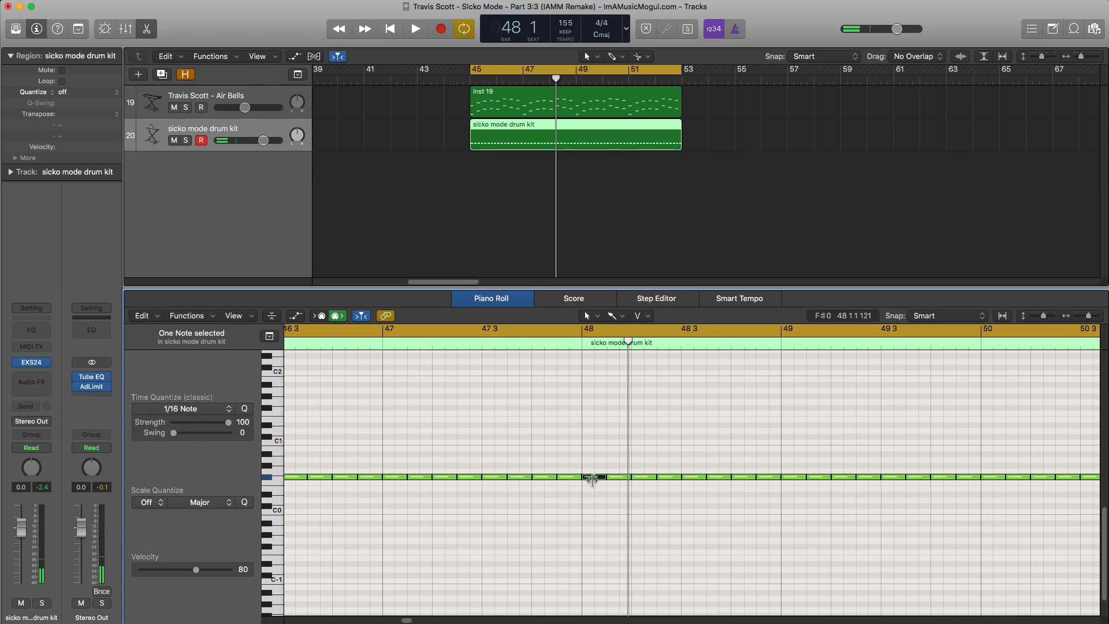
drag(603, 478, 586, 478)
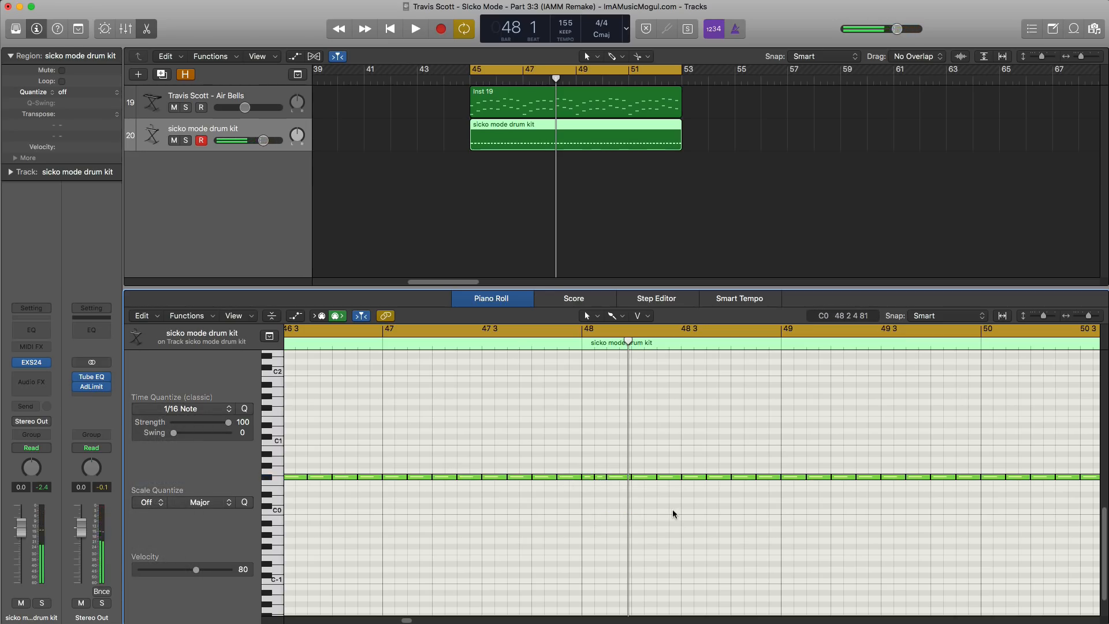
key(space)
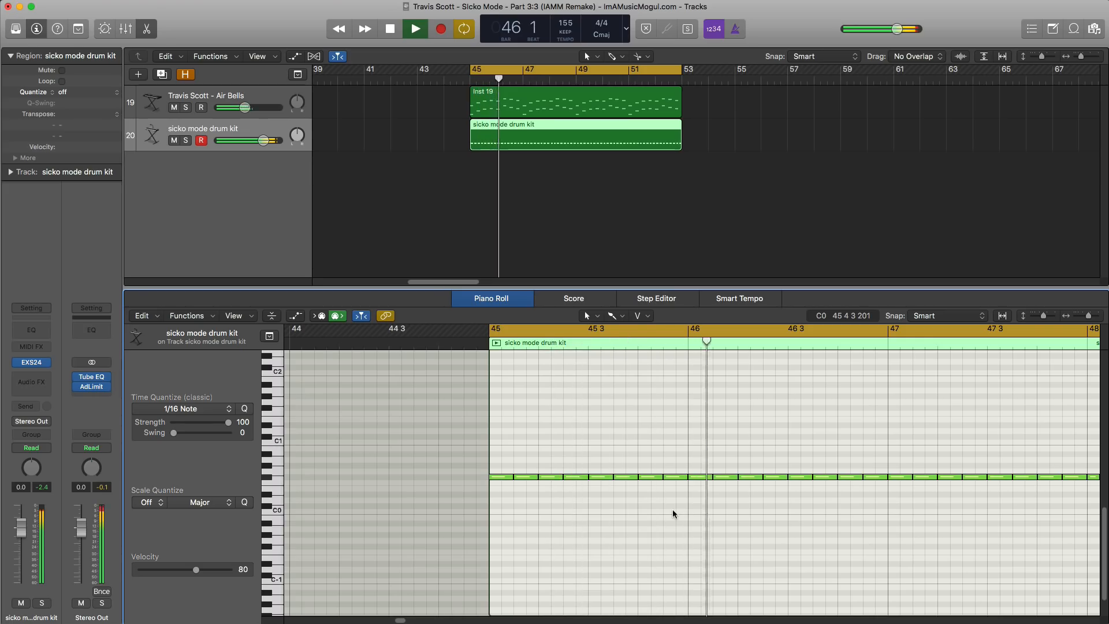
ctrl+alt+click(673, 511)
ctrl+alt+click(674, 511)
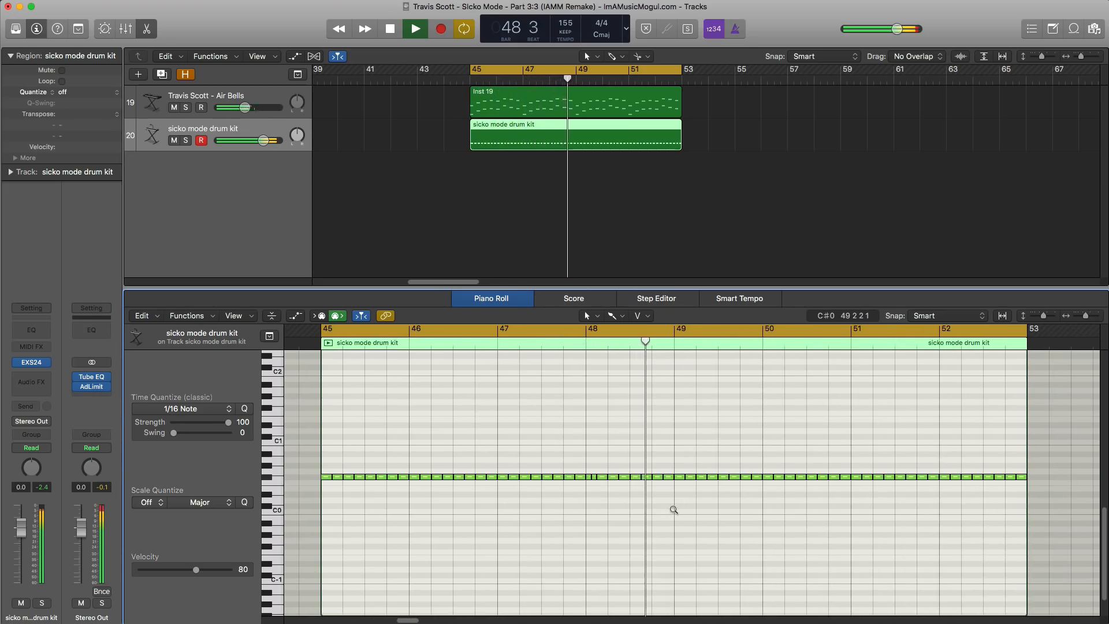
Step: Duplicate the drum kit track and create an empty region on it spanning bars 45 to 53
click(162, 74)
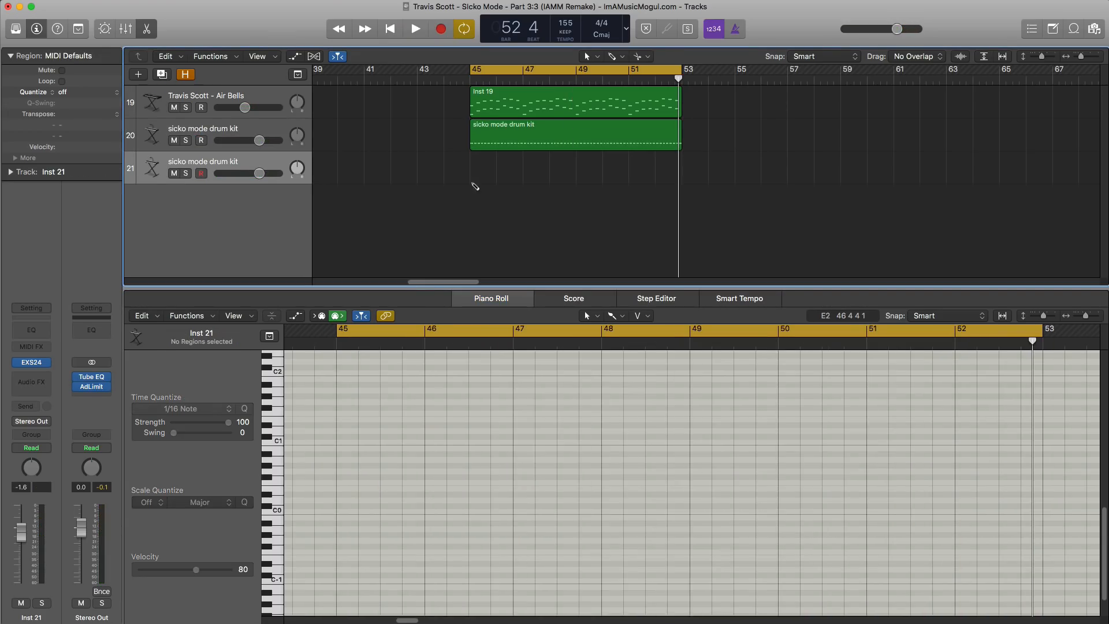
click(486, 178)
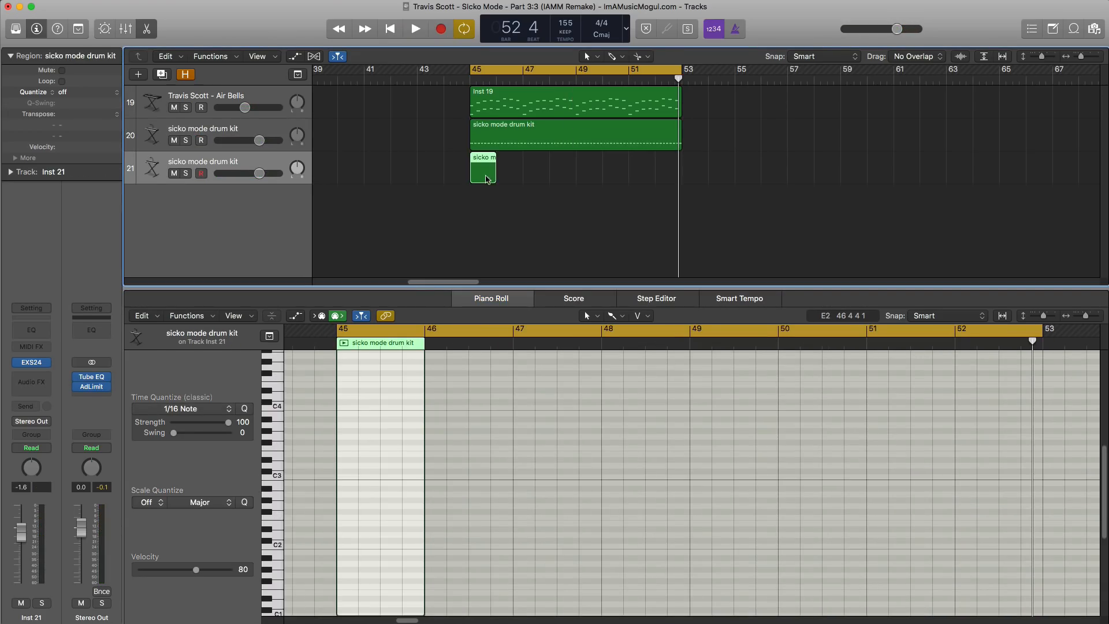
drag(494, 177, 682, 176)
Step: Lower the Air Bells and first drum kit track volumes slightly while playing the beat
key(space)
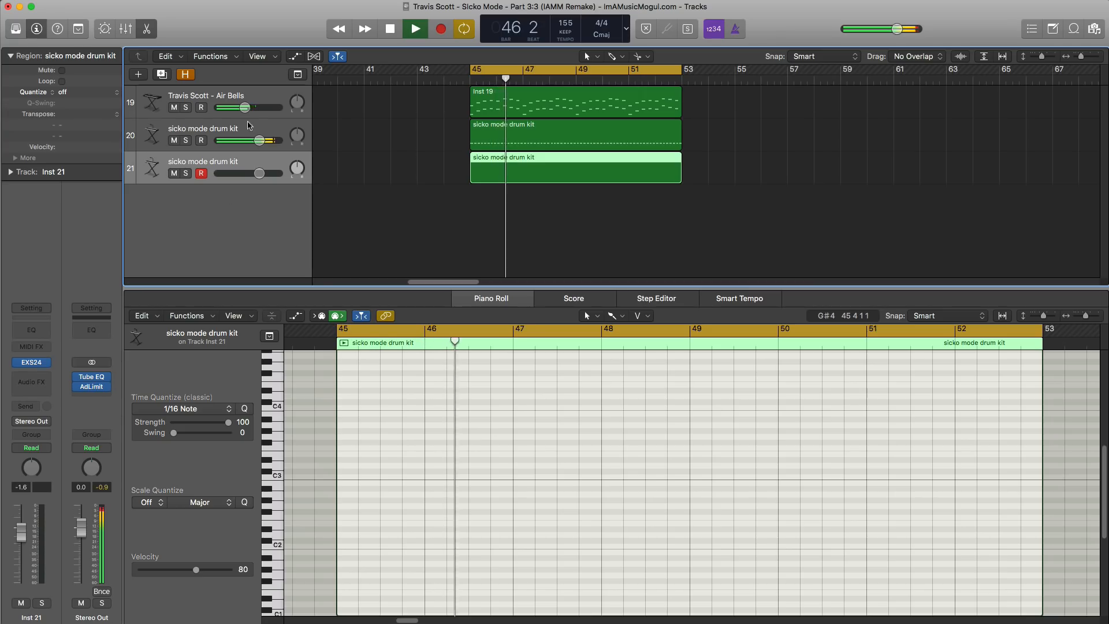
mouse_move(245, 108)
mouse_down()
mouse_move(235, 122)
mouse_move(258, 140)
mouse_move(243, 107)
mouse_up()
key(space)
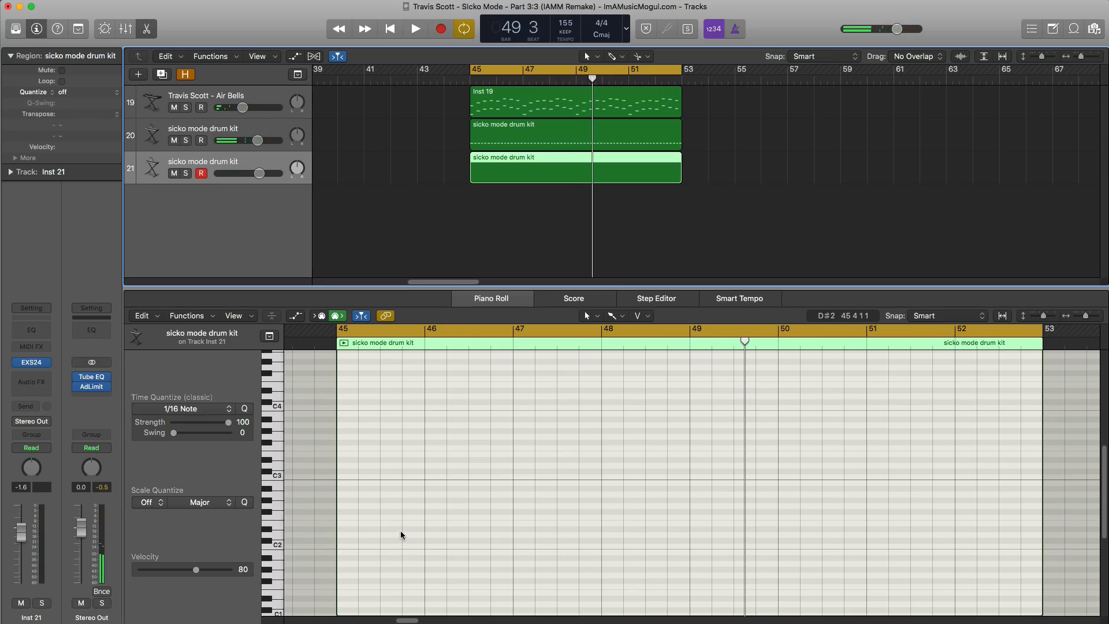
Step: Using the Pencil tool and 1/8 Note quantize, place C2 hits on beat 3 of bars 45 and 46 in the second drum kit region
key(super+Down)
scroll(384, 495, down, 3)
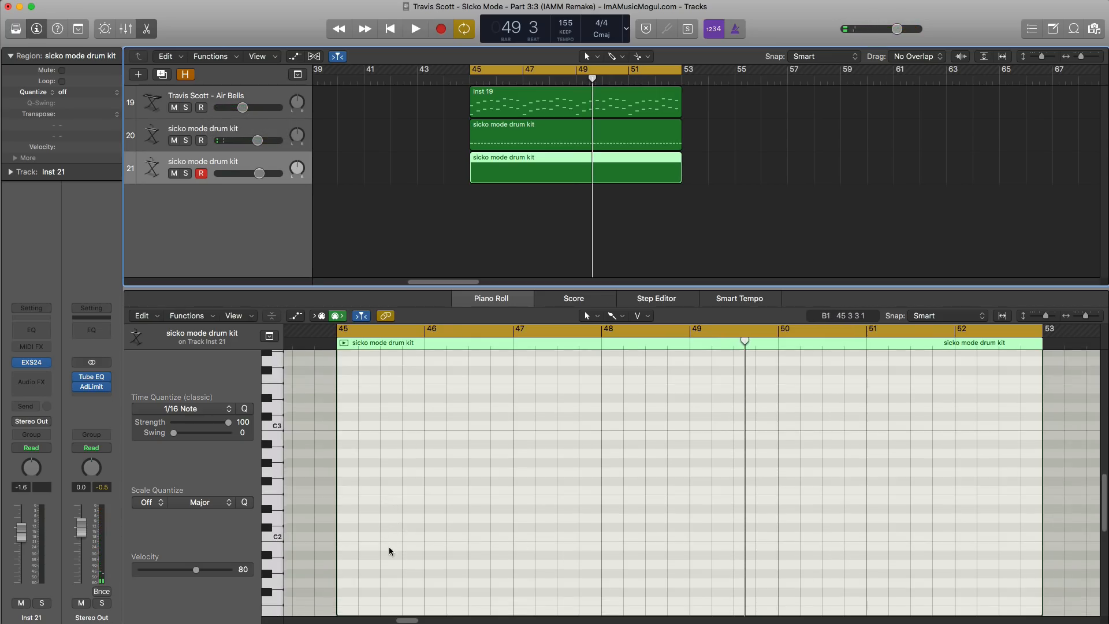
click(388, 538)
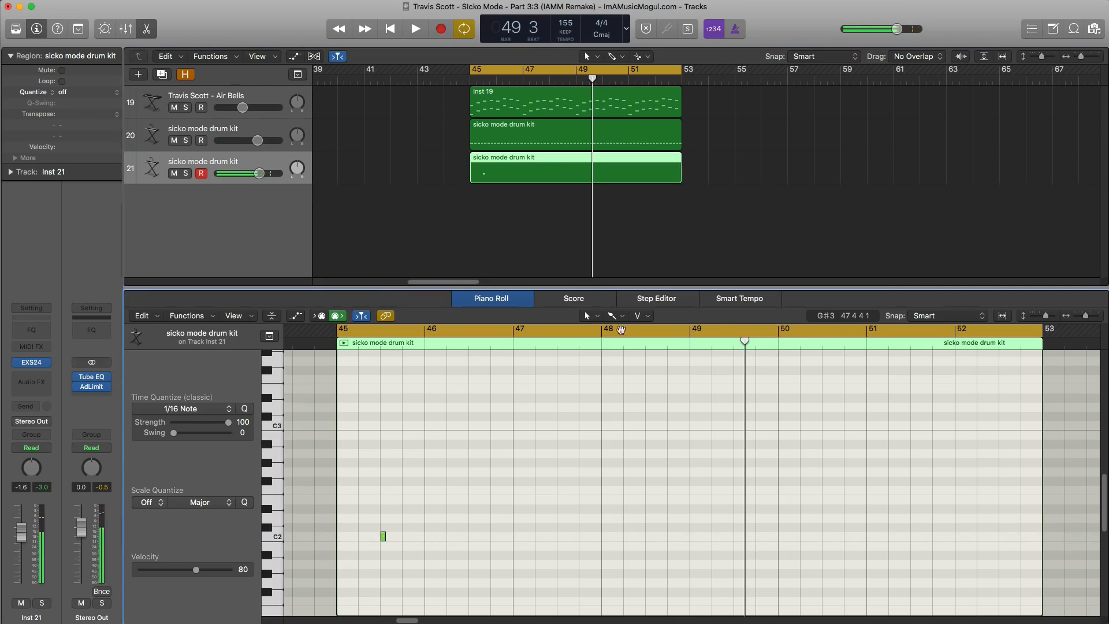
click(617, 321)
click(349, 505)
click(177, 408)
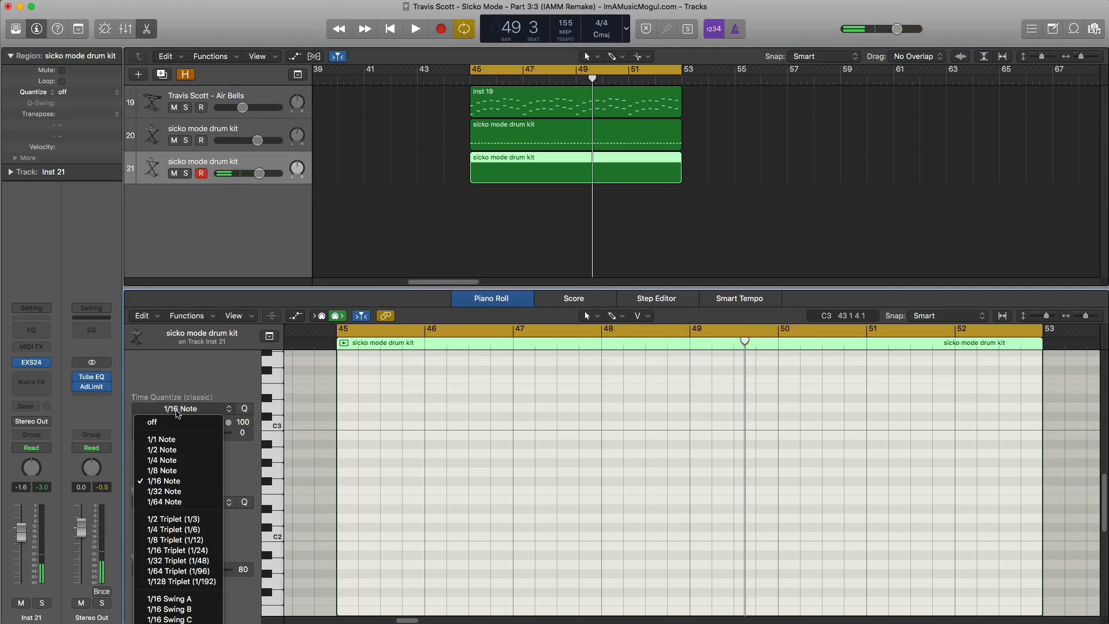
click(173, 470)
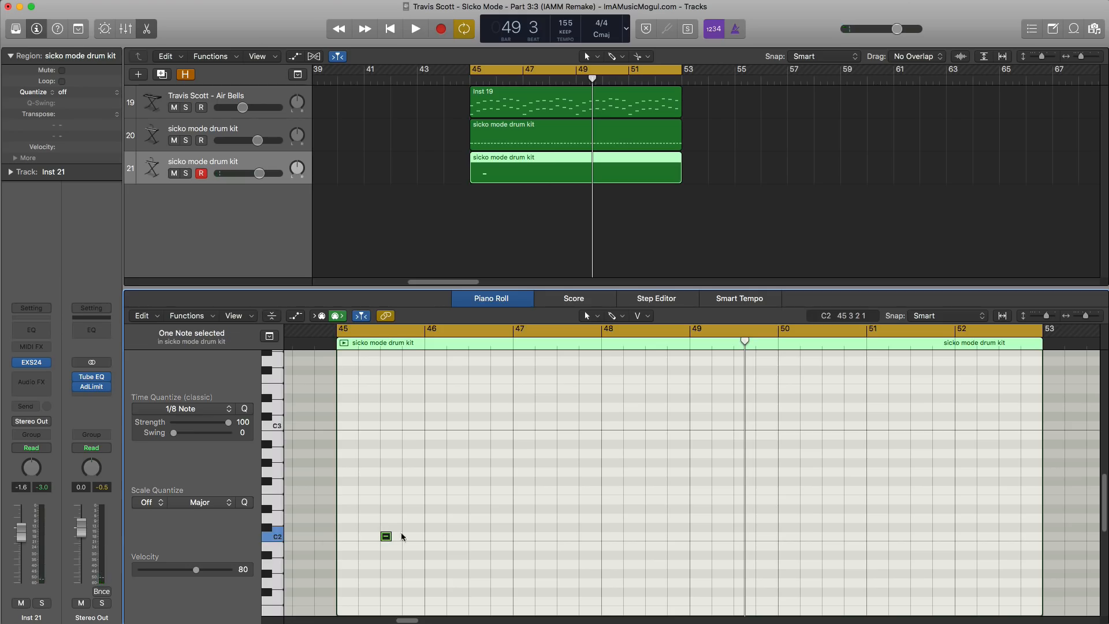
key(space)
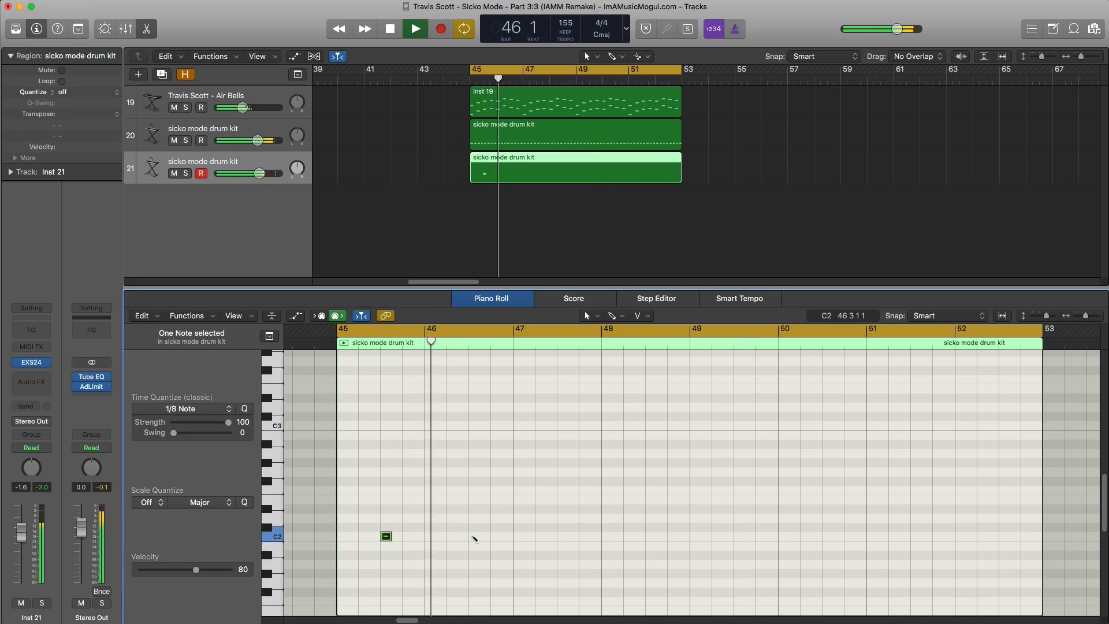
click(474, 536)
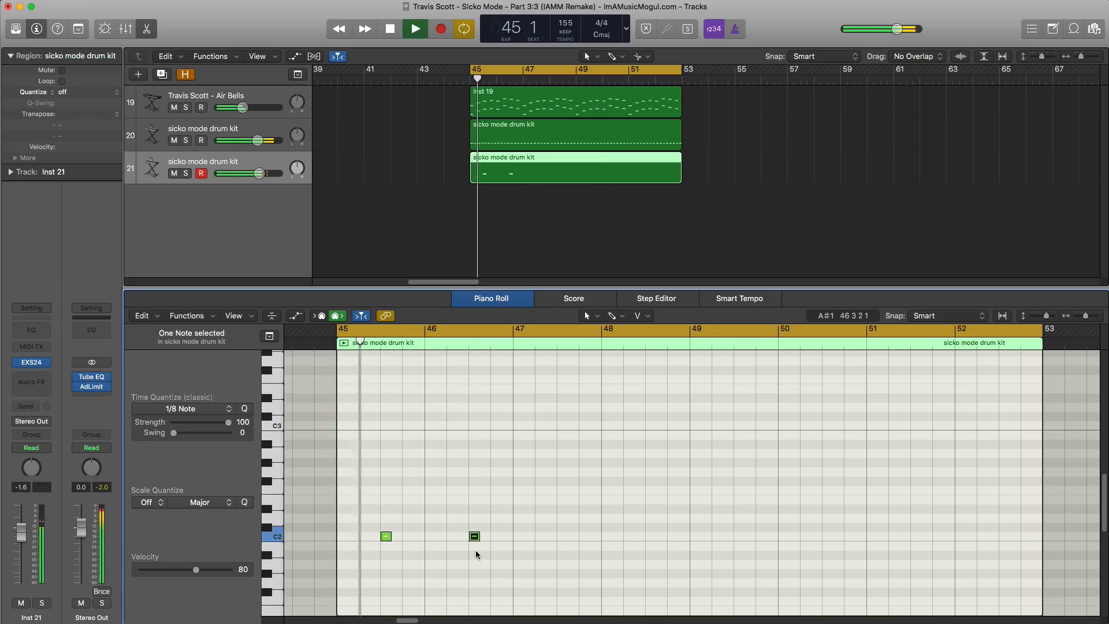
Step: Add C2 hits to the second drum kit region at positions 46 1 3, 47 3 1, 48 1 3 and 48 3 1 while auditioning the beat
scroll(475, 553, up, 2)
key(space)
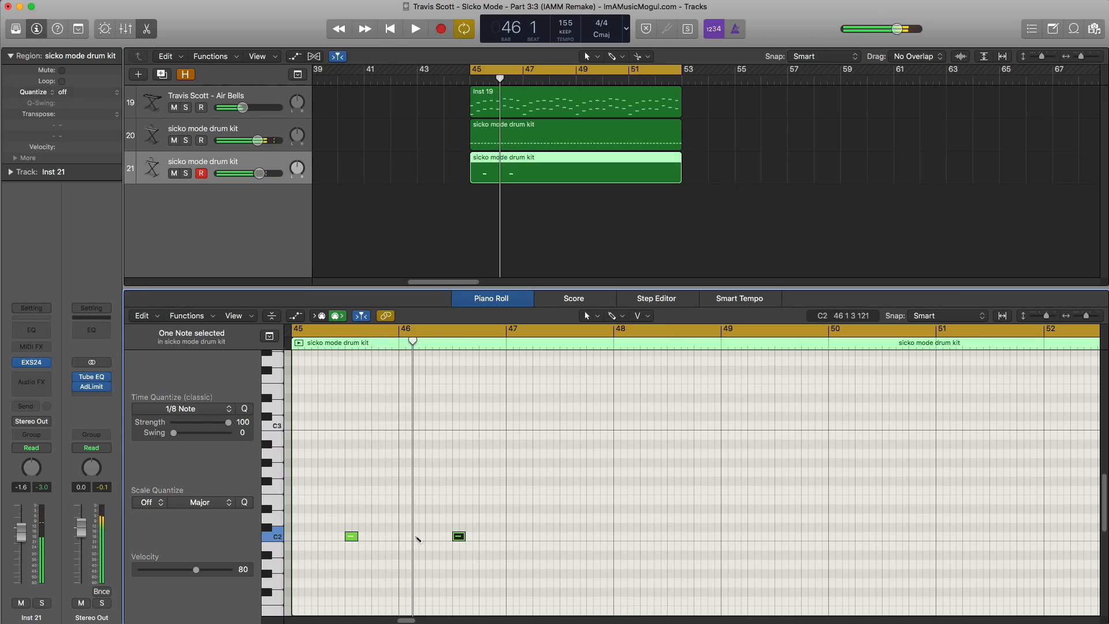
click(419, 536)
key(space)
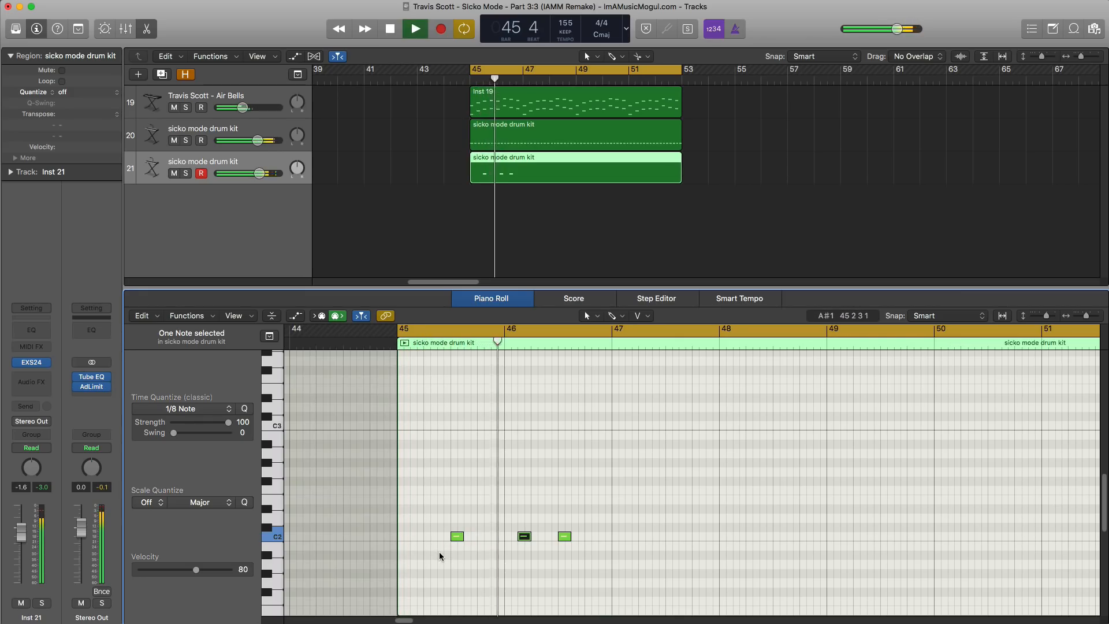
click(672, 538)
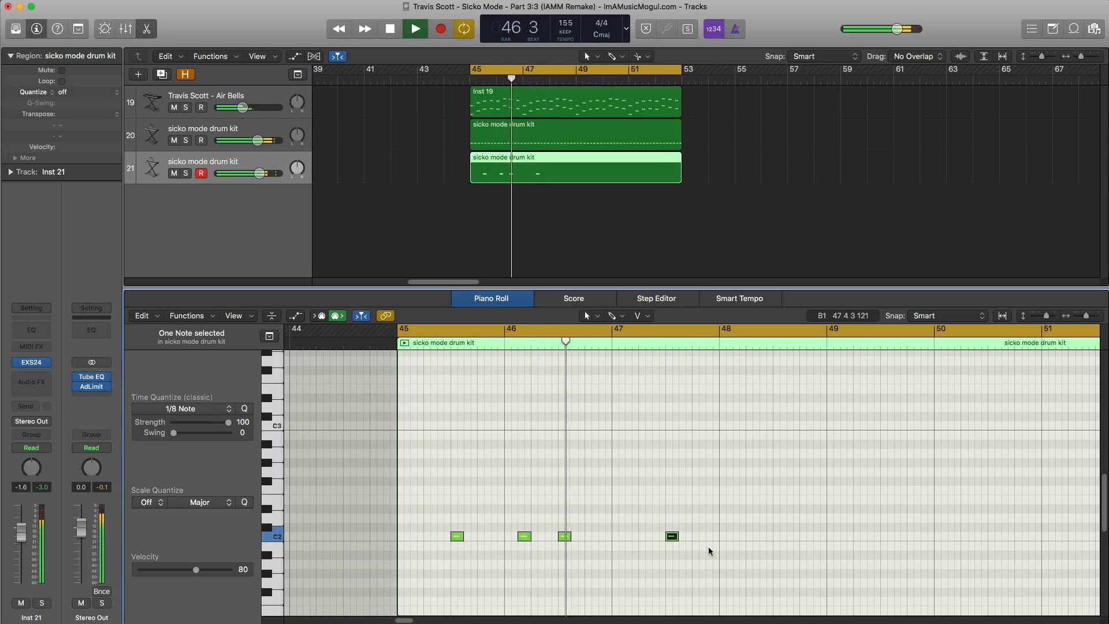
click(740, 537)
click(779, 537)
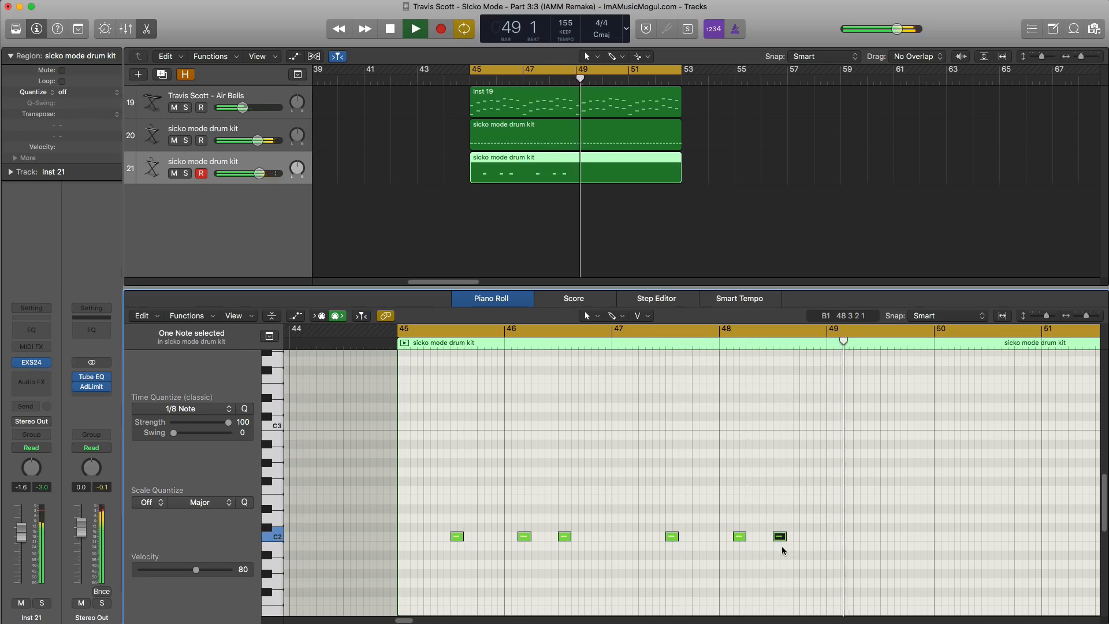
Step: Add a C2 hit on the last eighth of bar 48 and copy the seven-note pattern to bars 49 through 52
key(space)
key(space)
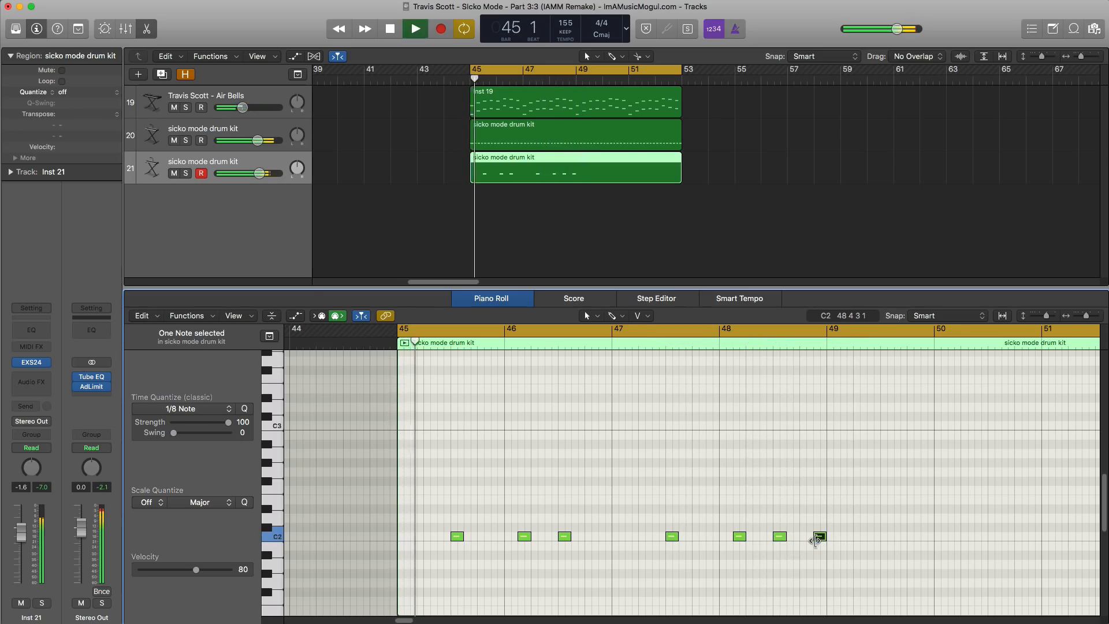
mouse_move(816, 540)
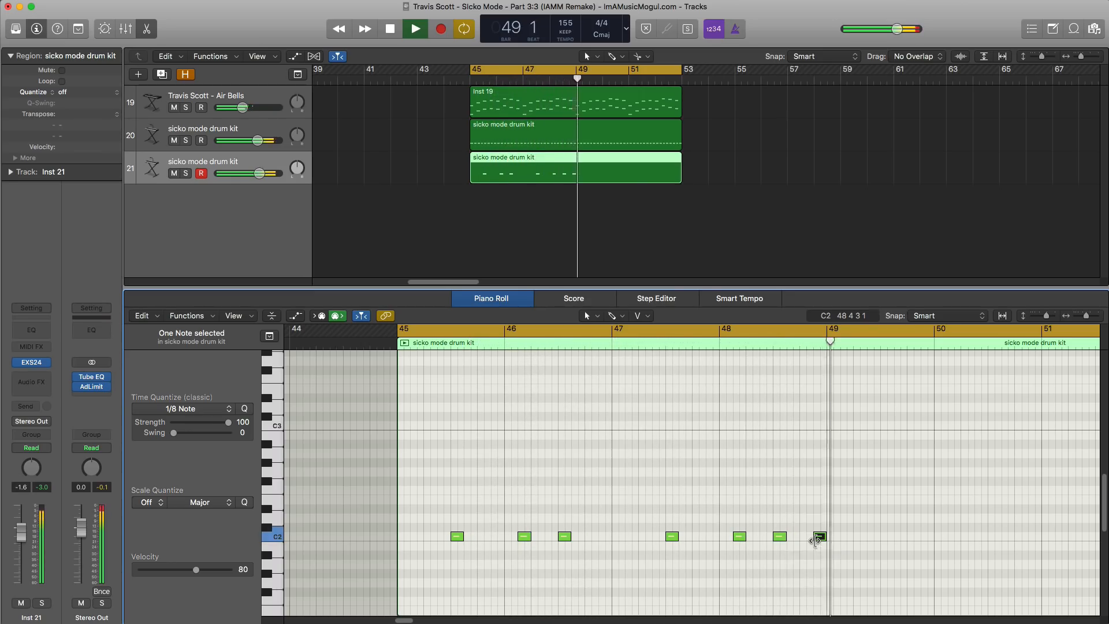
drag(845, 561, 457, 502)
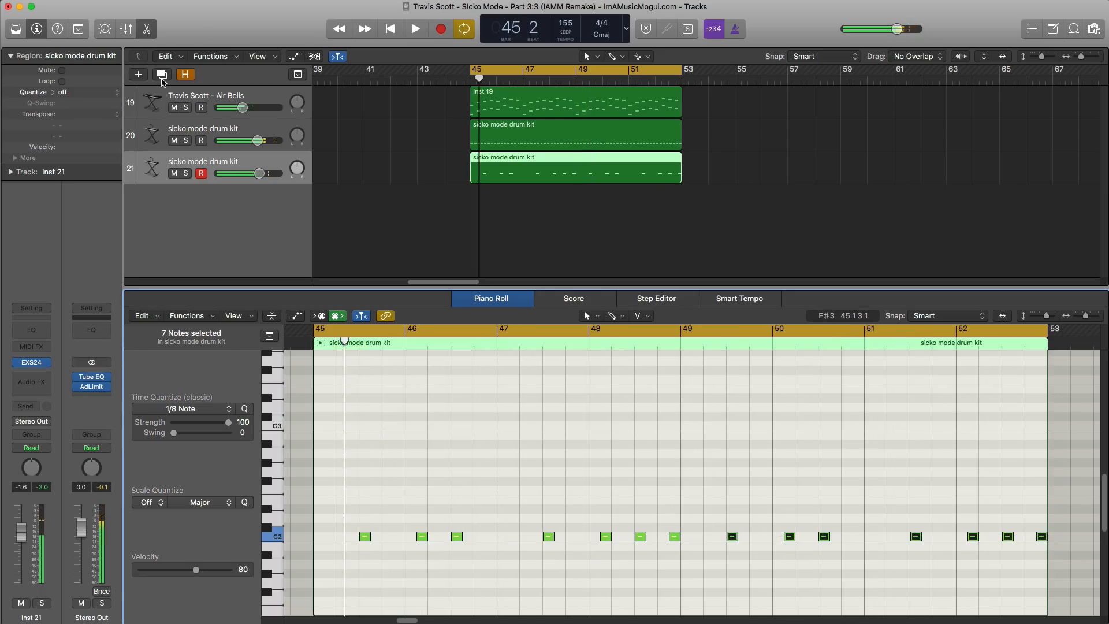
Step: Duplicate the second drum kit track and copy its C2 region onto the new third drum kit track at bar 45
click(162, 76)
drag(536, 186, 536, 203)
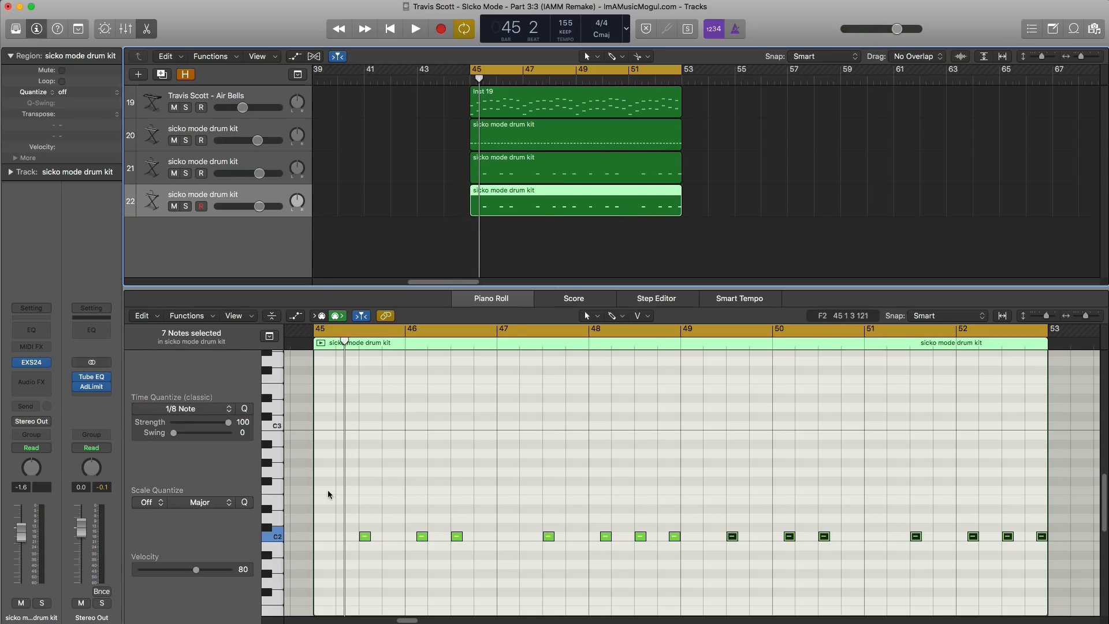
Step: Move all 14 notes of the copied region down to A#0 and lower the third drum kit track's volume to -8.4 dB during playback
drag(331, 508, 1063, 580)
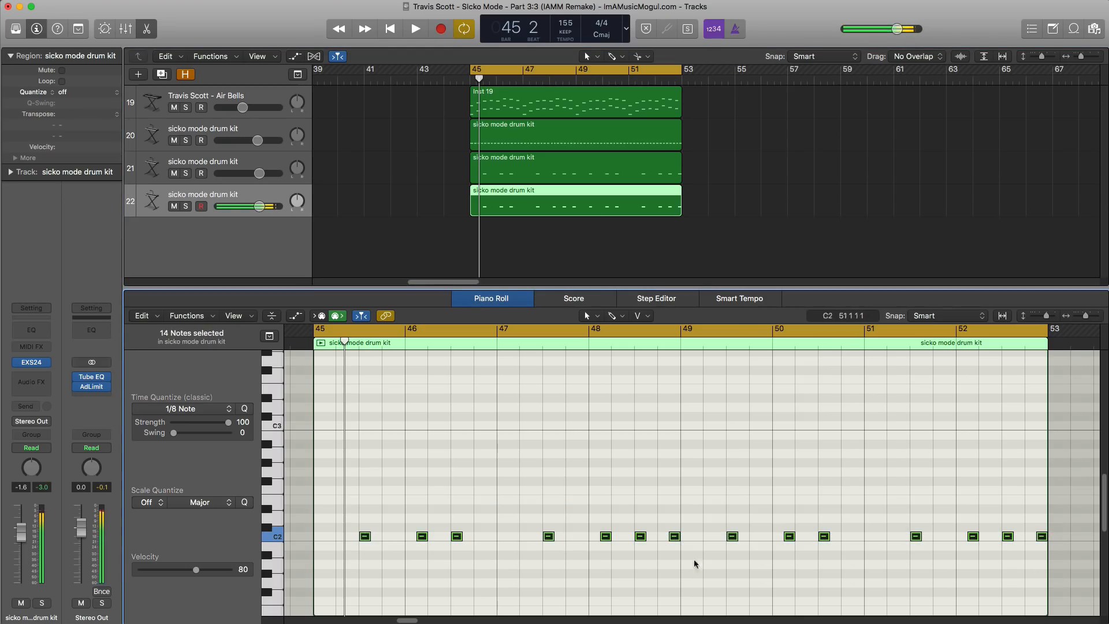
drag(366, 537, 365, 584)
scroll(365, 585, down, 3)
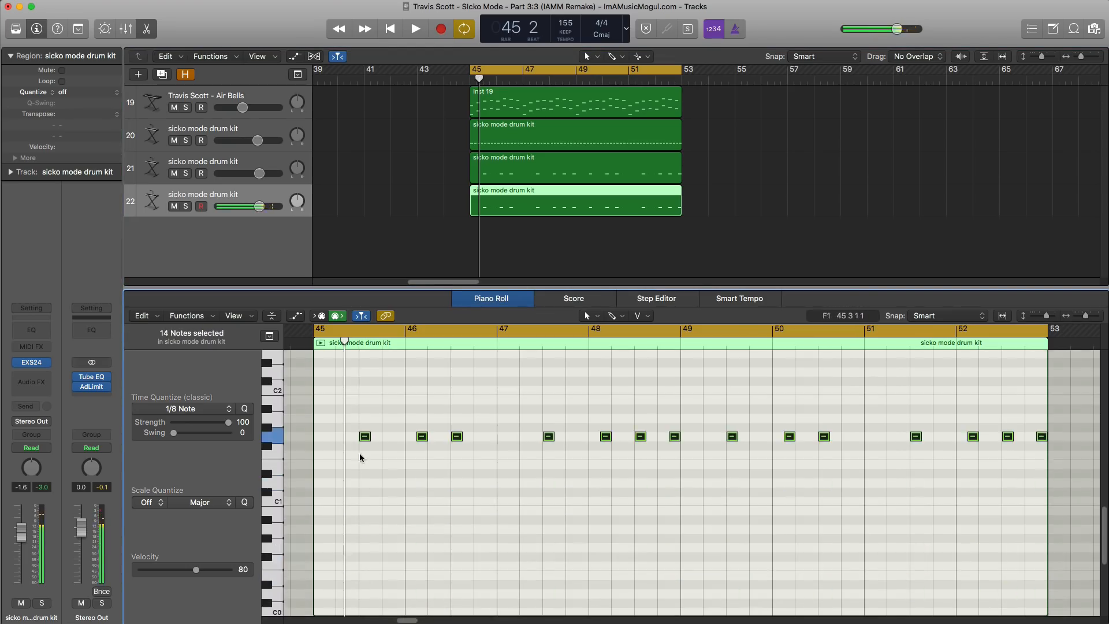
drag(364, 440, 364, 521)
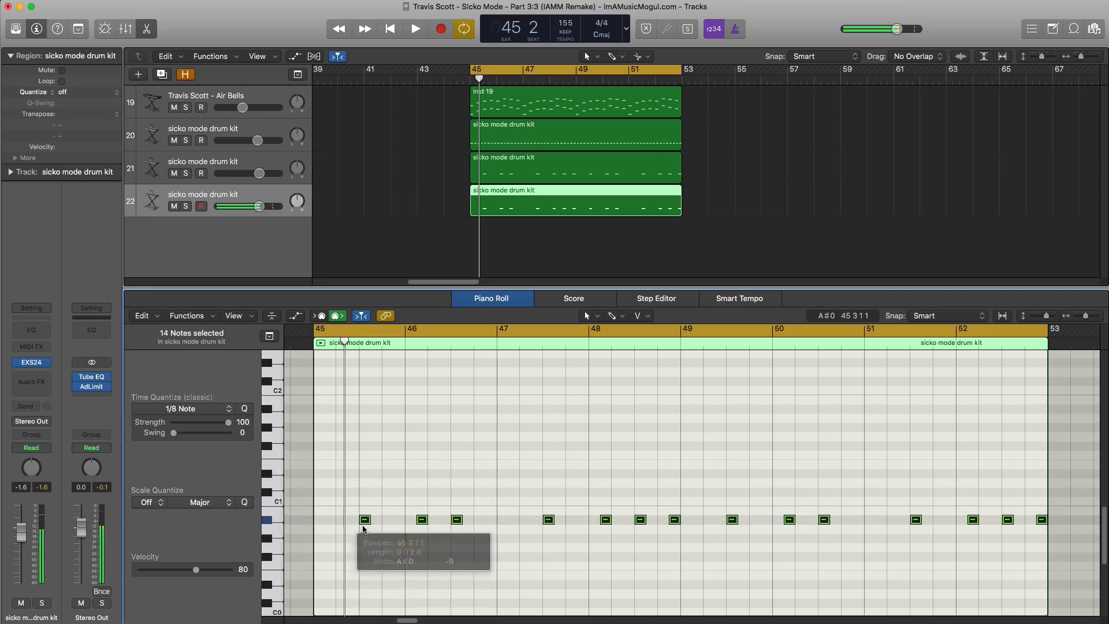
key(space)
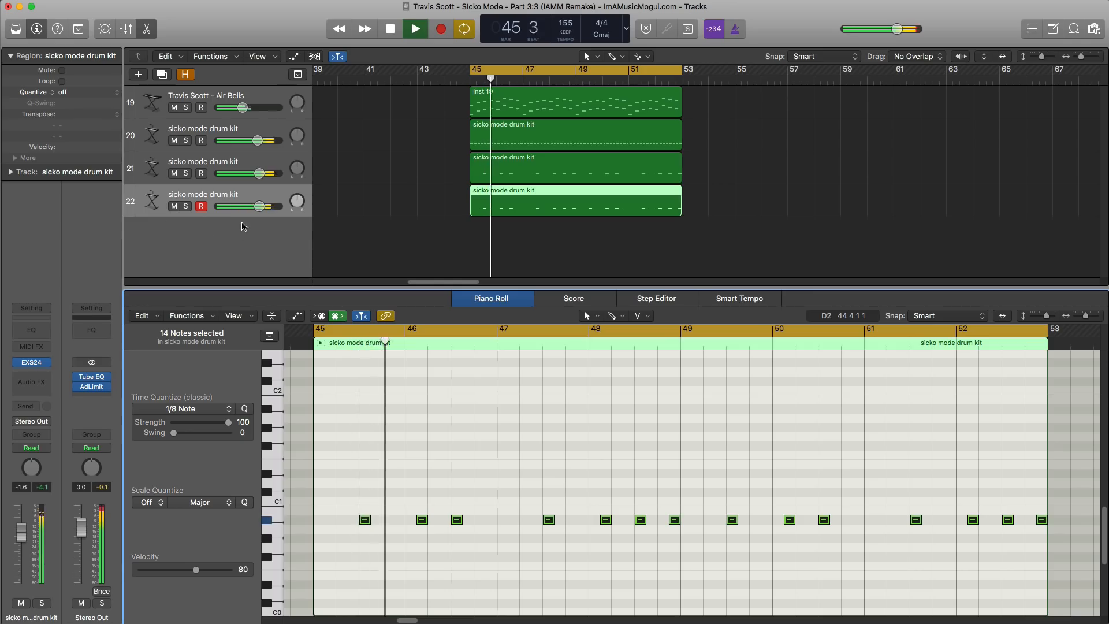
drag(259, 206, 243, 206)
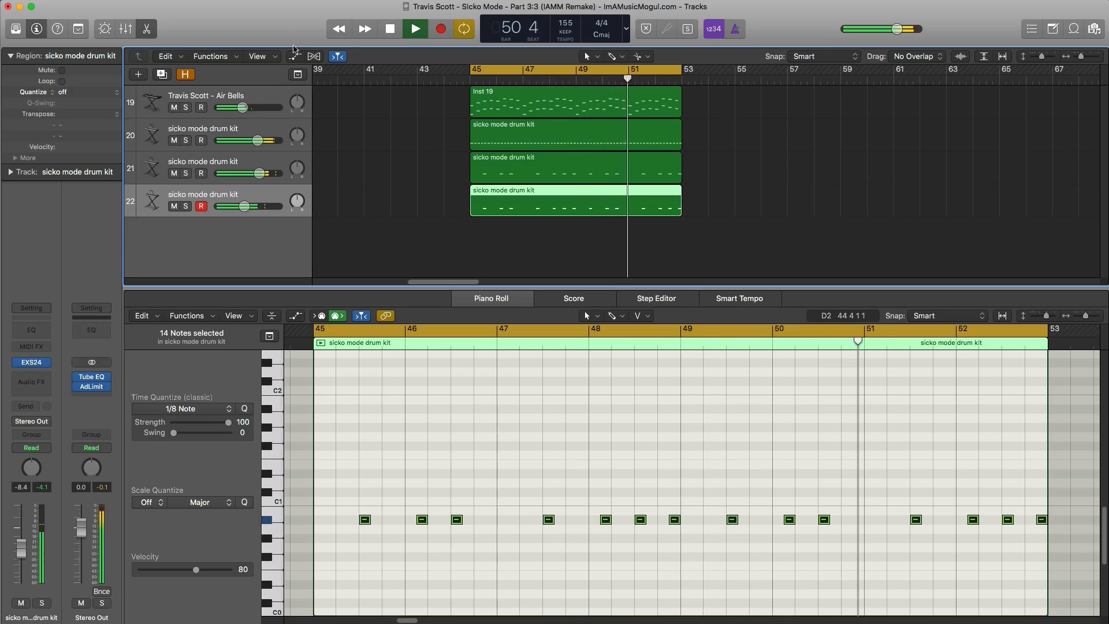
Step: Duplicate the third drum kit track and create an empty region on the new fourth track spanning bars 45 to 53
click(161, 75)
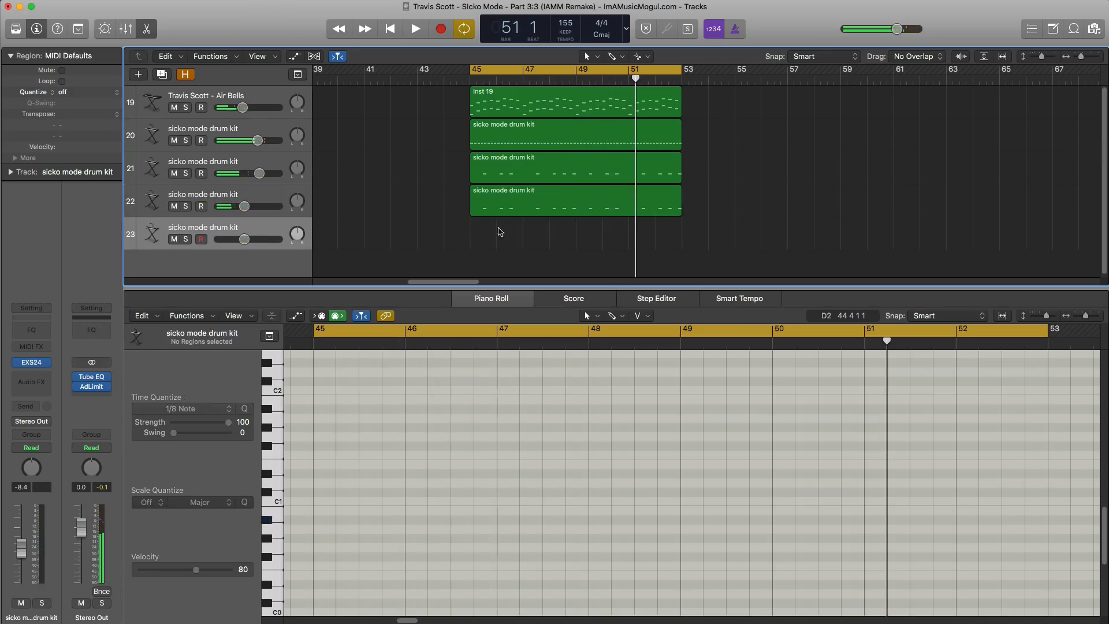
super+click(487, 245)
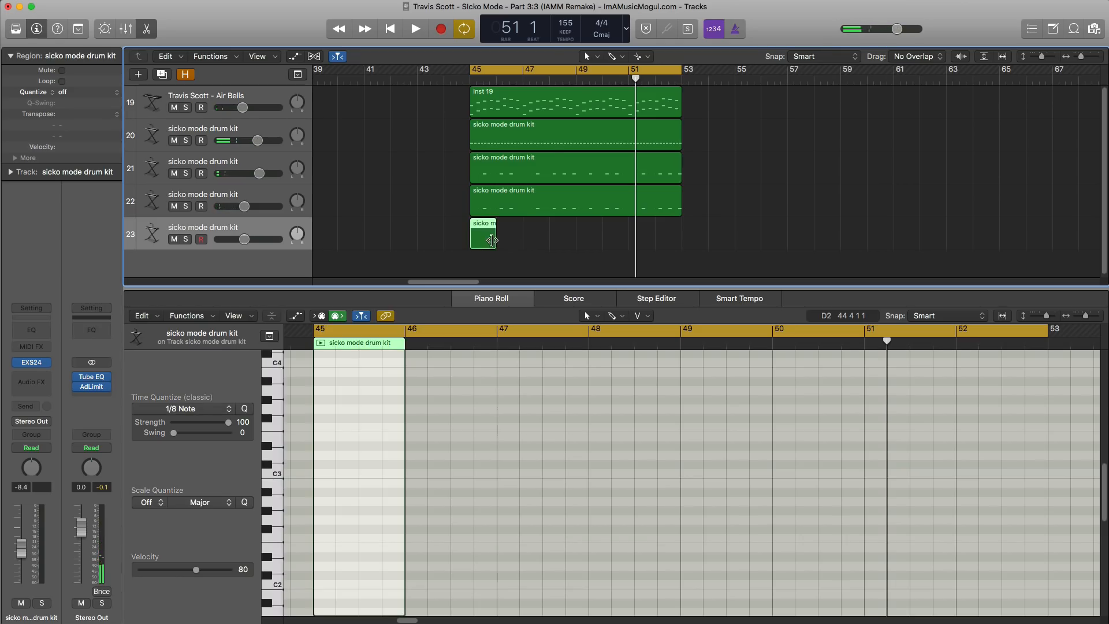
drag(492, 240, 677, 246)
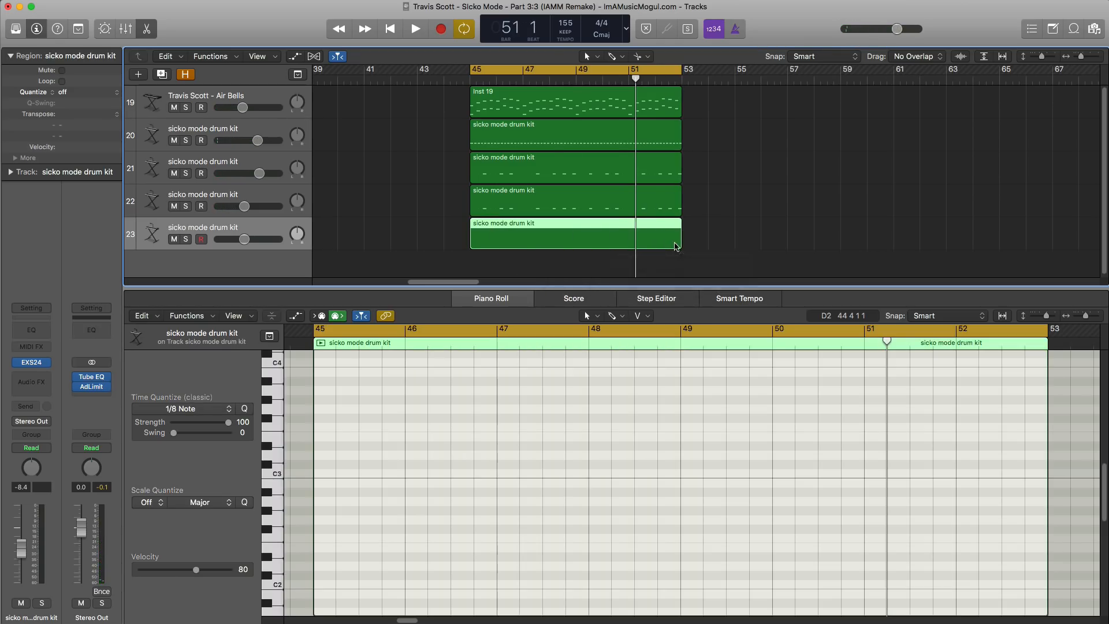
Step: Place eighth-note C0 hits at positions 45 1 1 and 45 2 3 in the fourth drum kit region and audition them
scroll(493, 438, down, 1)
scroll(493, 437, down, 10)
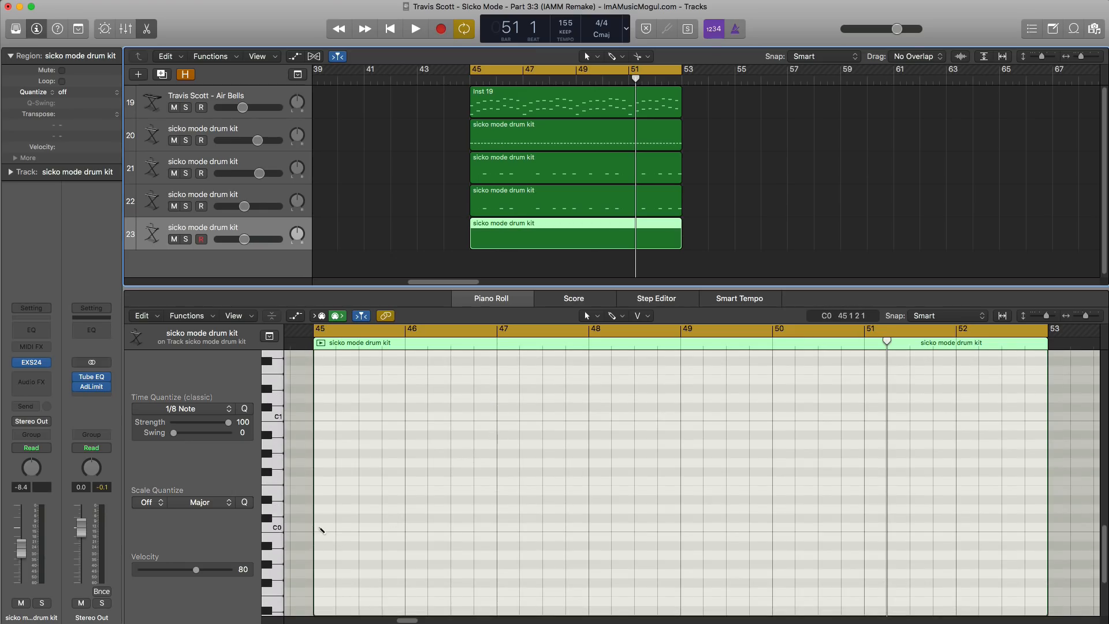
click(321, 527)
drag(323, 531, 320, 531)
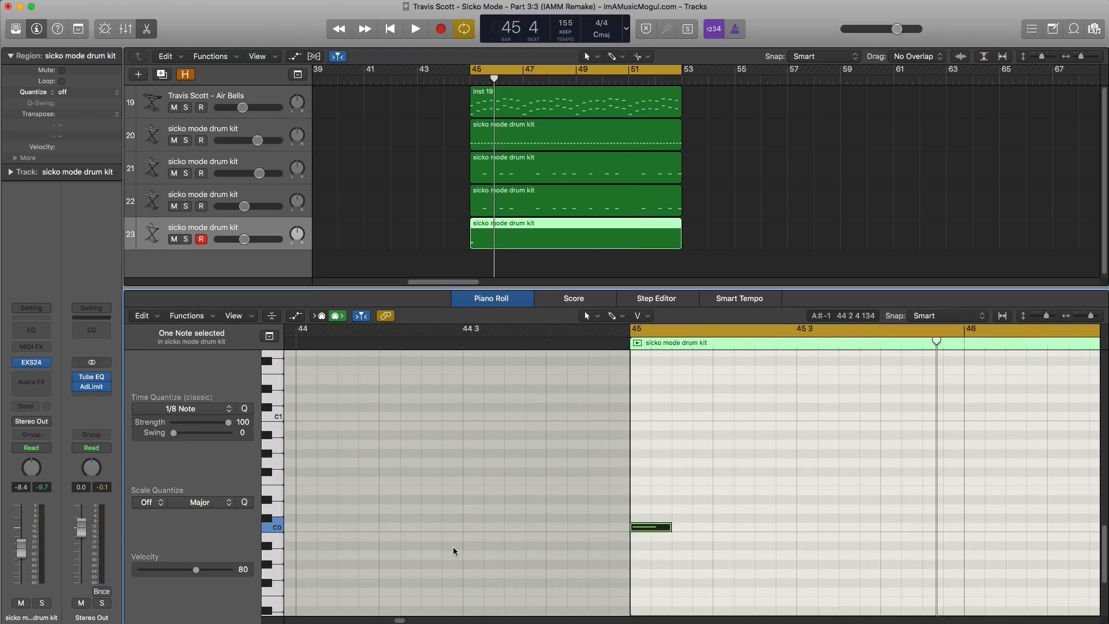
scroll(453, 549, right, 5)
key(space)
key(space)
click(583, 527)
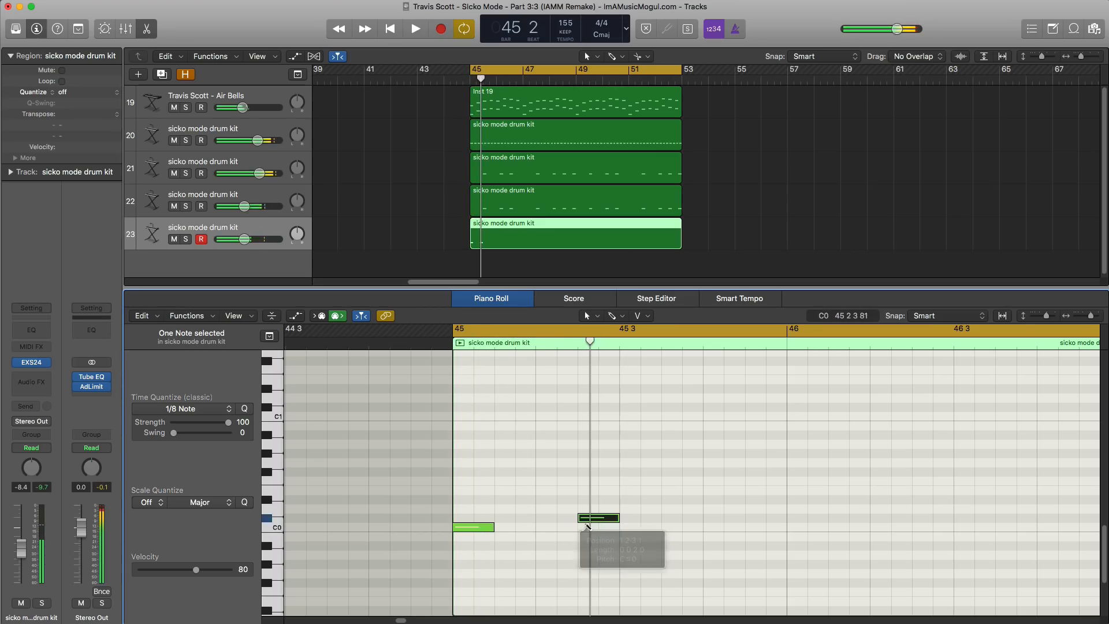
key(space)
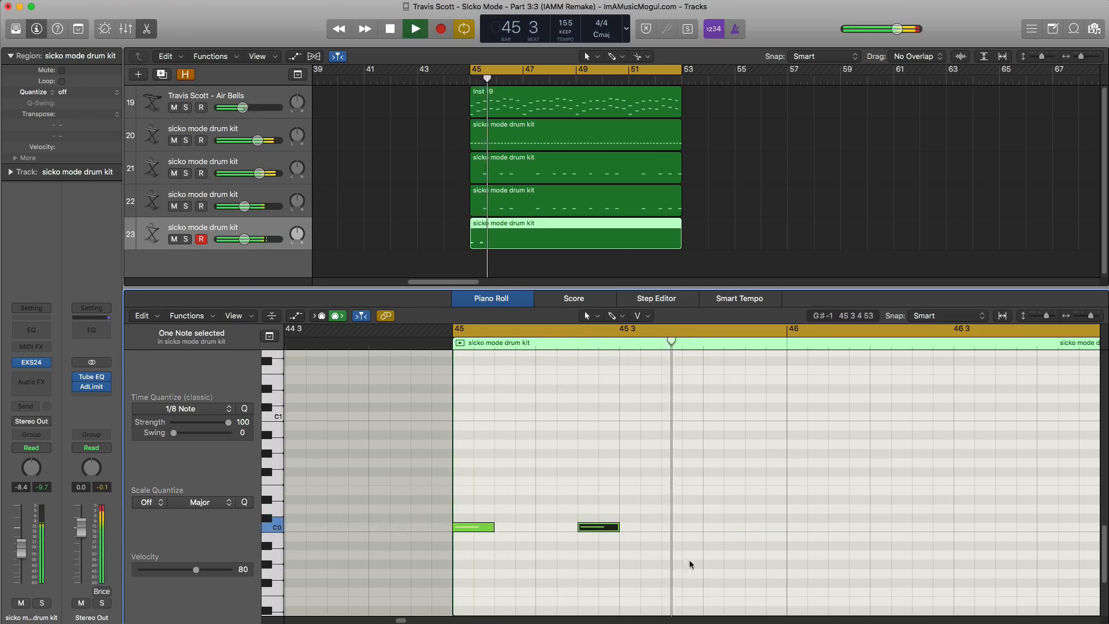
Step: Add C0 hits on both eighths of beat 4 in bar 45 and on beat 2 of bar 46 while auditioning
key(space)
click(715, 527)
key(space)
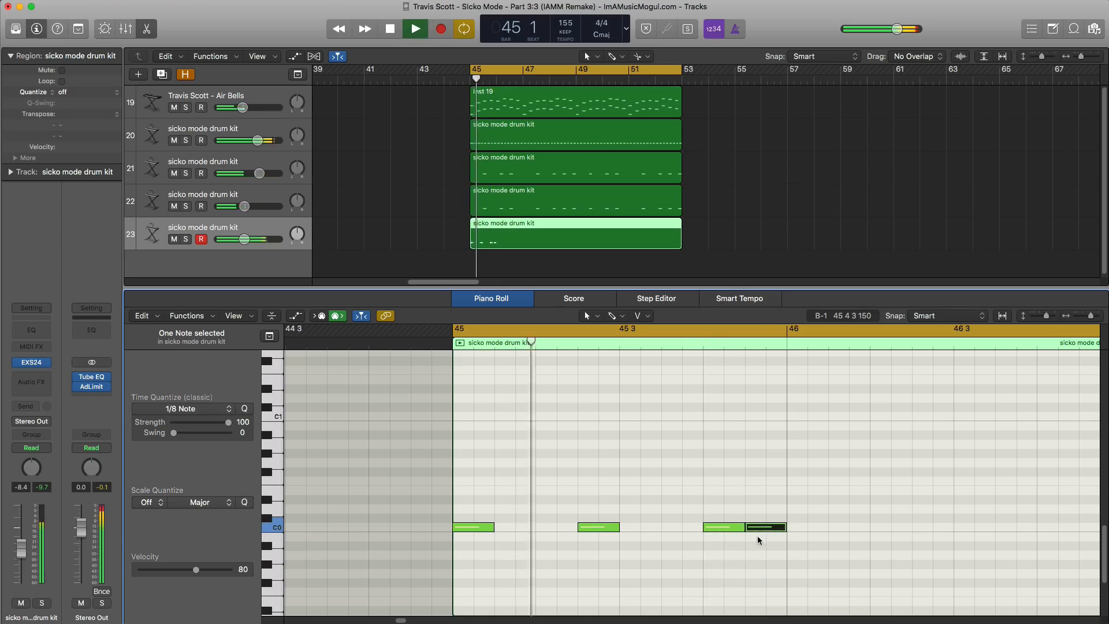
key(super+Left)
key(space)
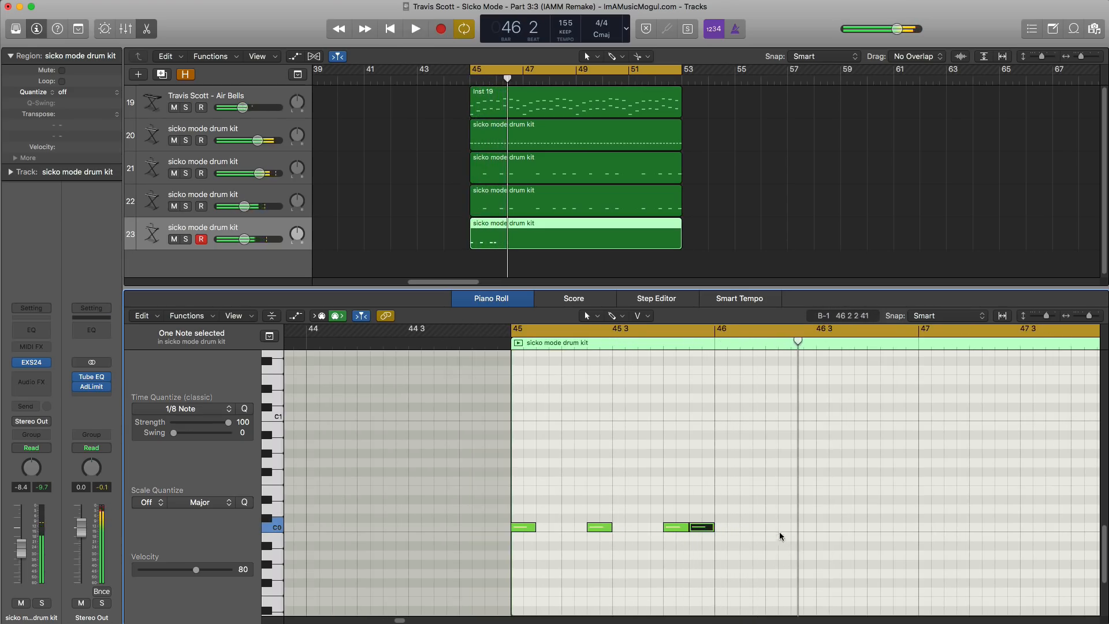
key(space)
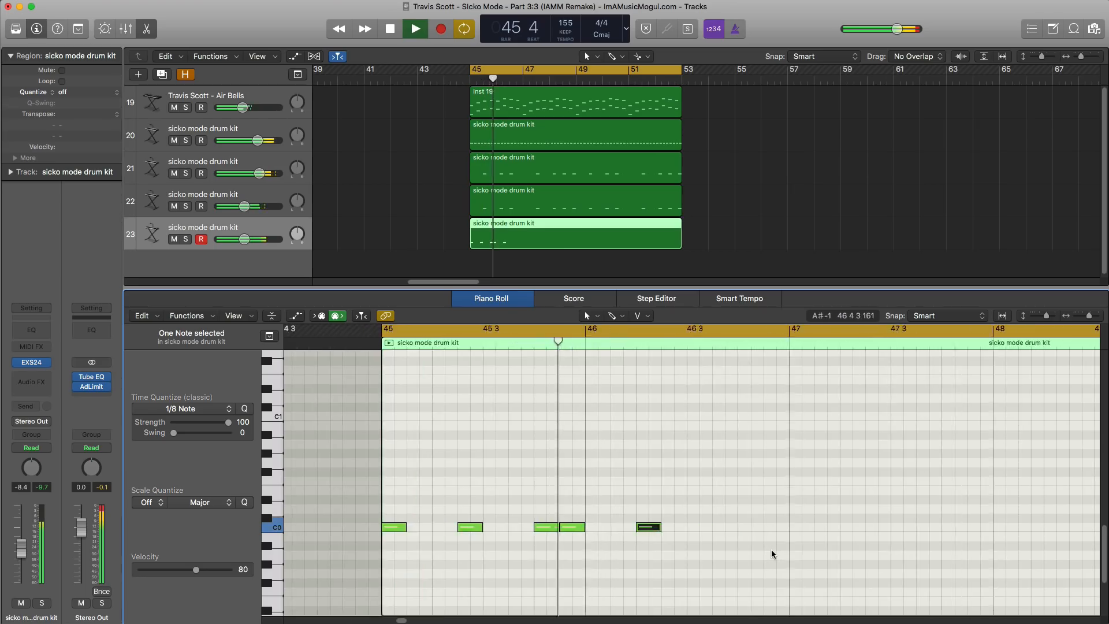
key(space)
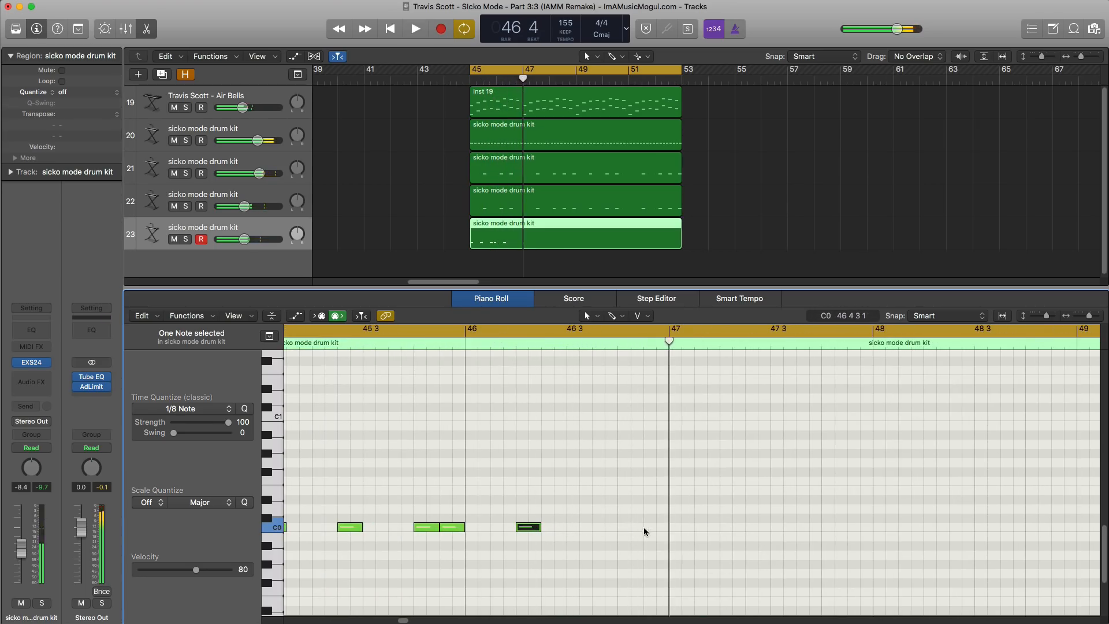
Step: Audition a C0 hit on the last eighth of bar 46 and replace it with one on the second eighth of beat 3
super+click(644, 527)
key(space)
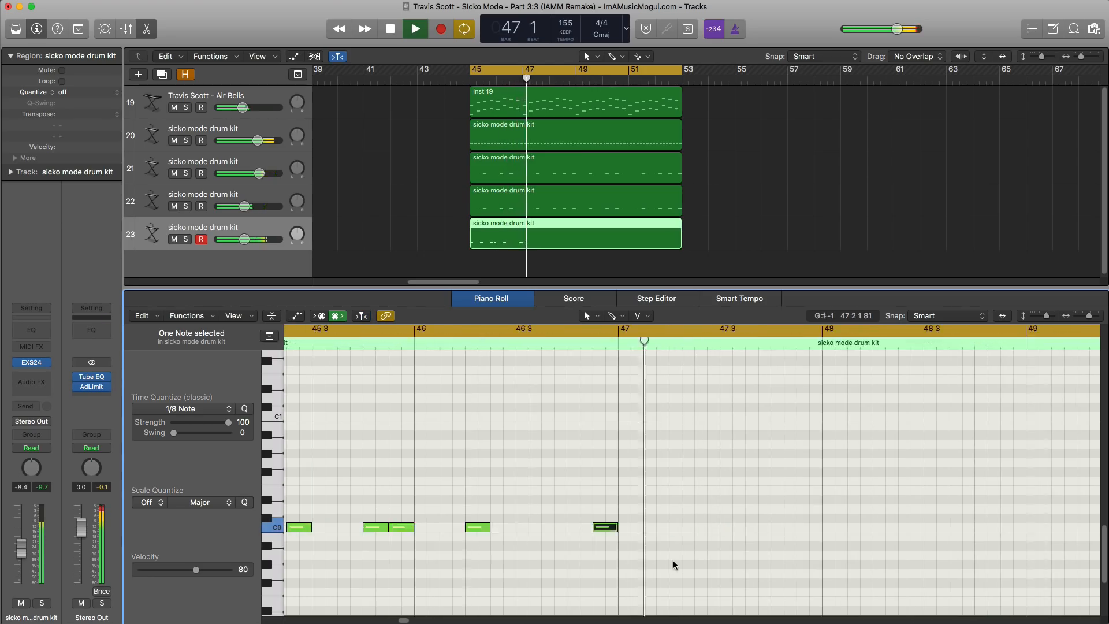
key(space)
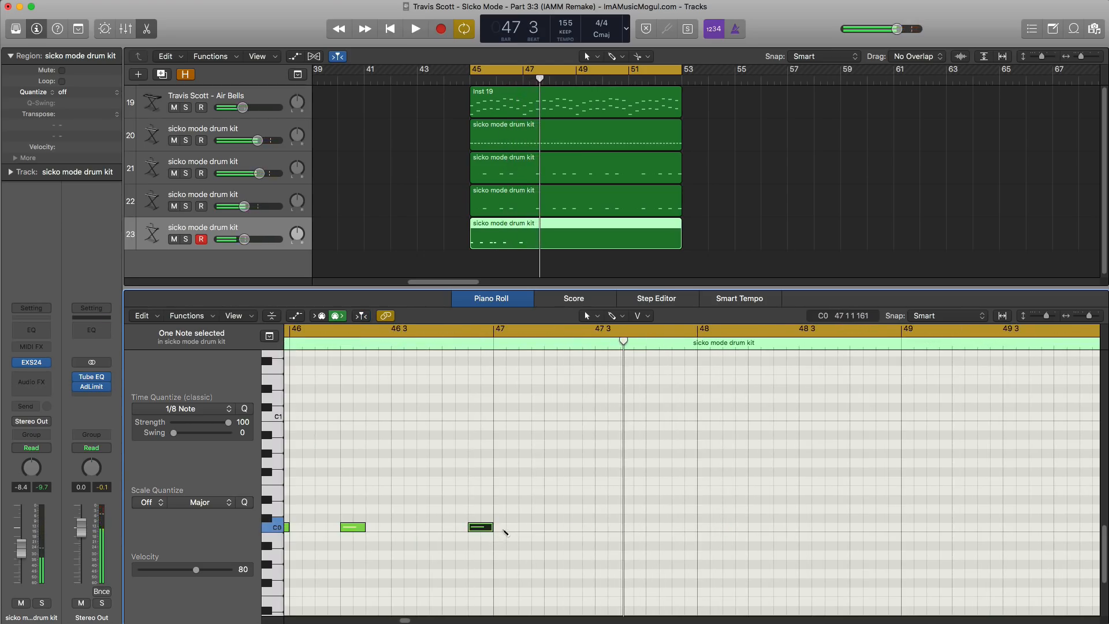
key(space)
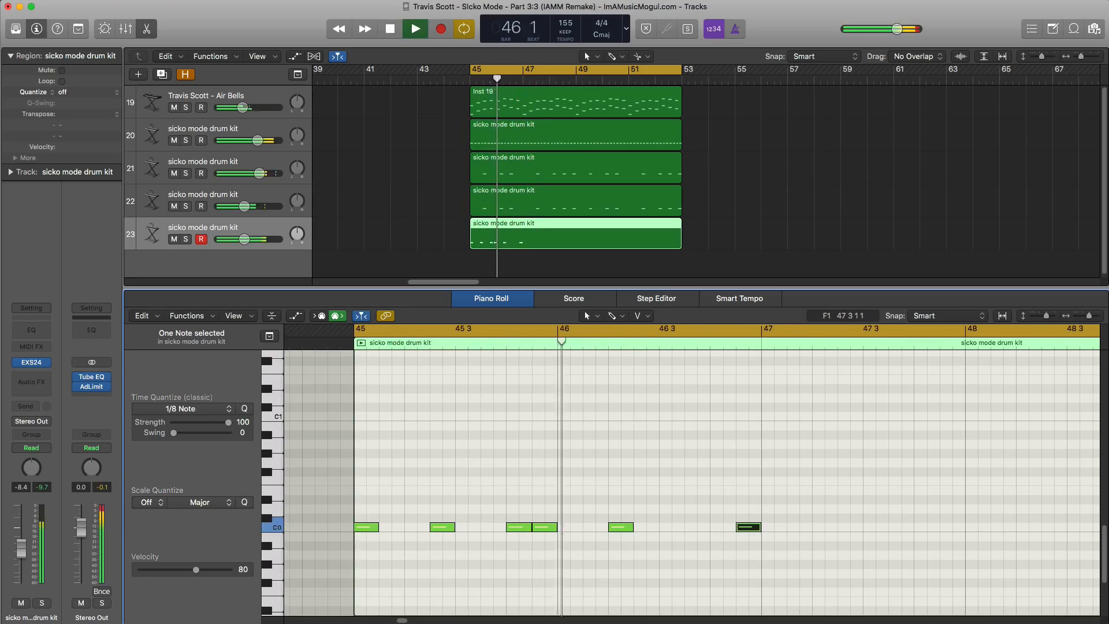
key(space)
super+click(689, 528)
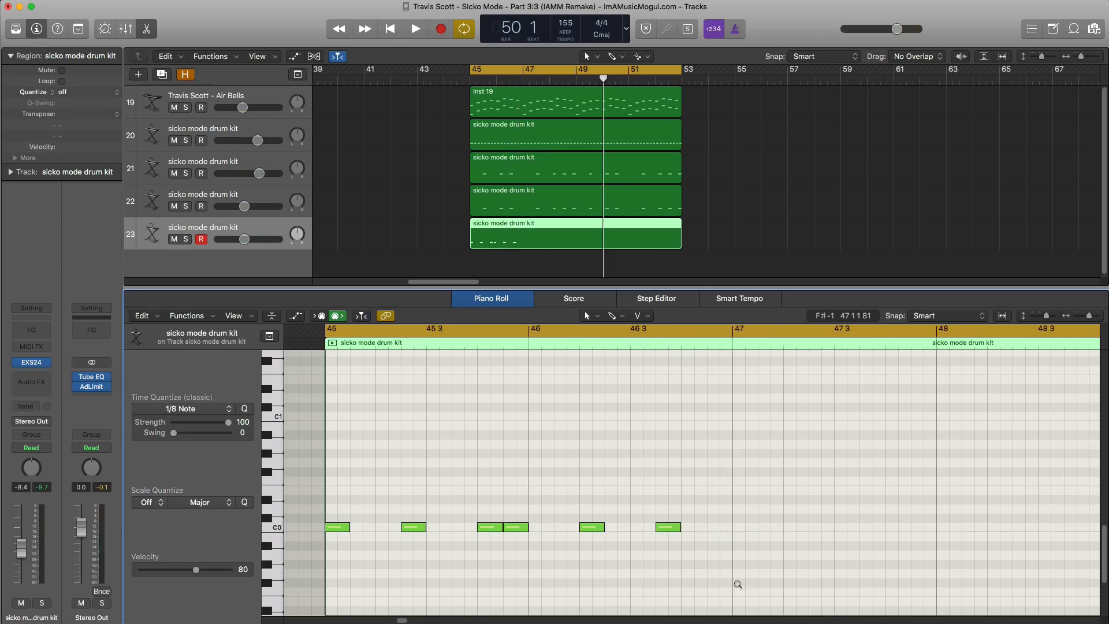
Step: Copy the six C0 hits of bars 45 and 46 repeatedly to fill the fourth drum kit region up to bar 53
ctrl+alt+click(738, 585)
drag(657, 570, 382, 495)
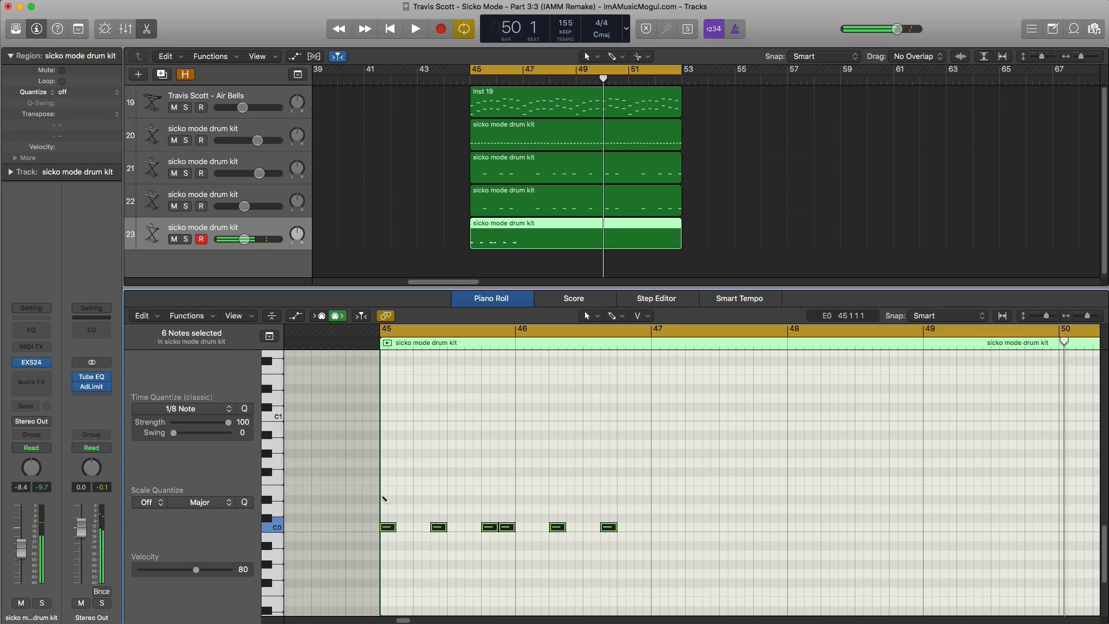
key(space)
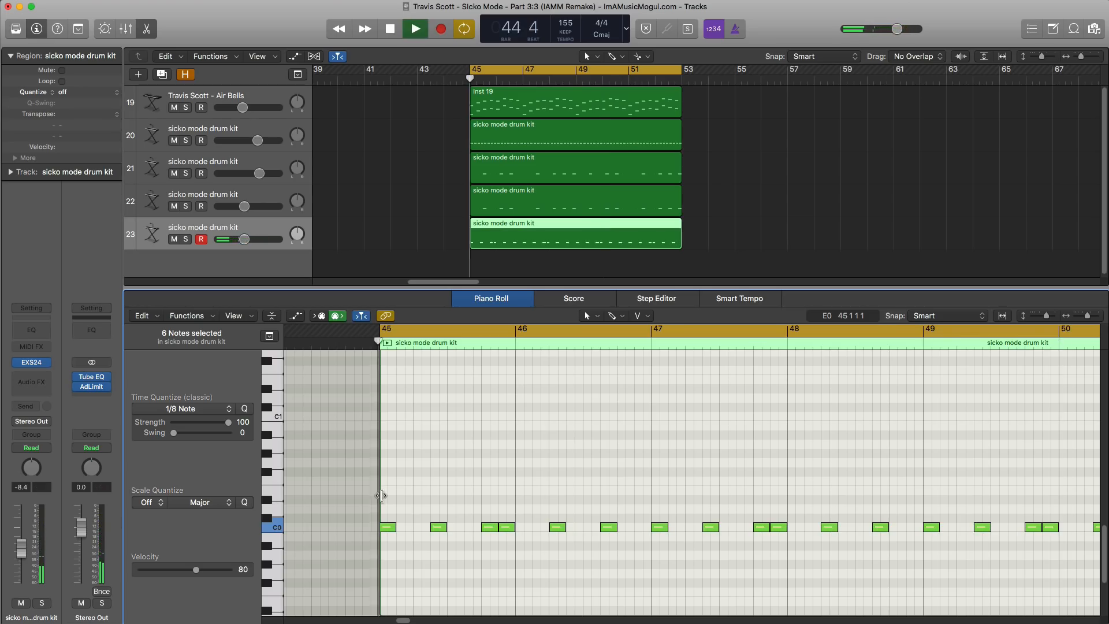
Step: Play the full beat and raise the fourth drum kit track's volume to -7.2 dB
ctrl+alt+click(459, 506)
ctrl+alt+click(460, 508)
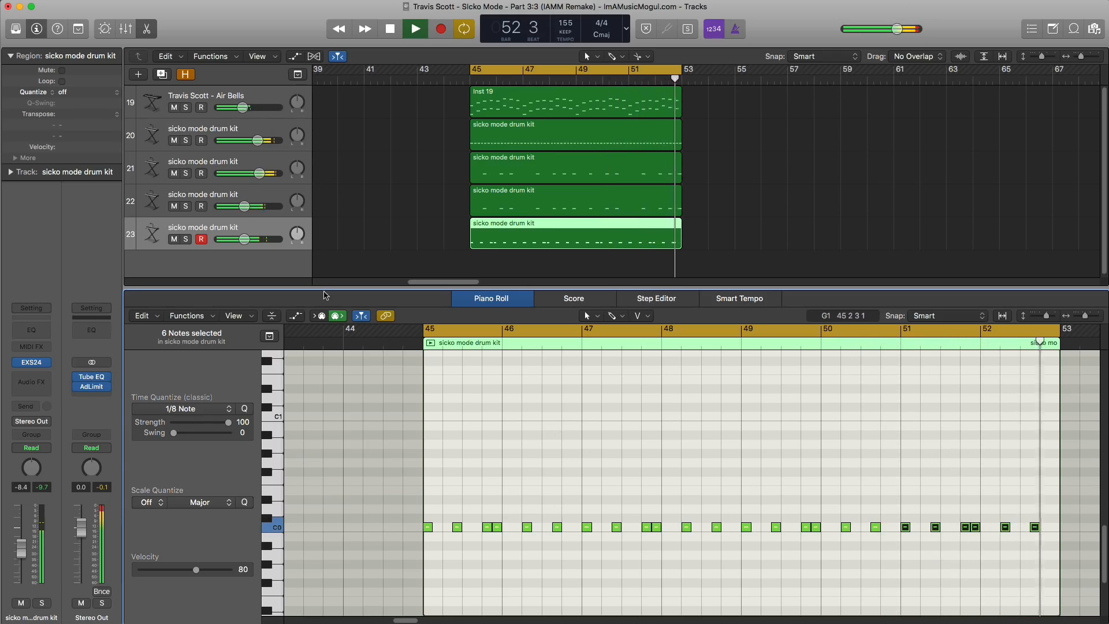
drag(244, 239, 245, 240)
key(space)
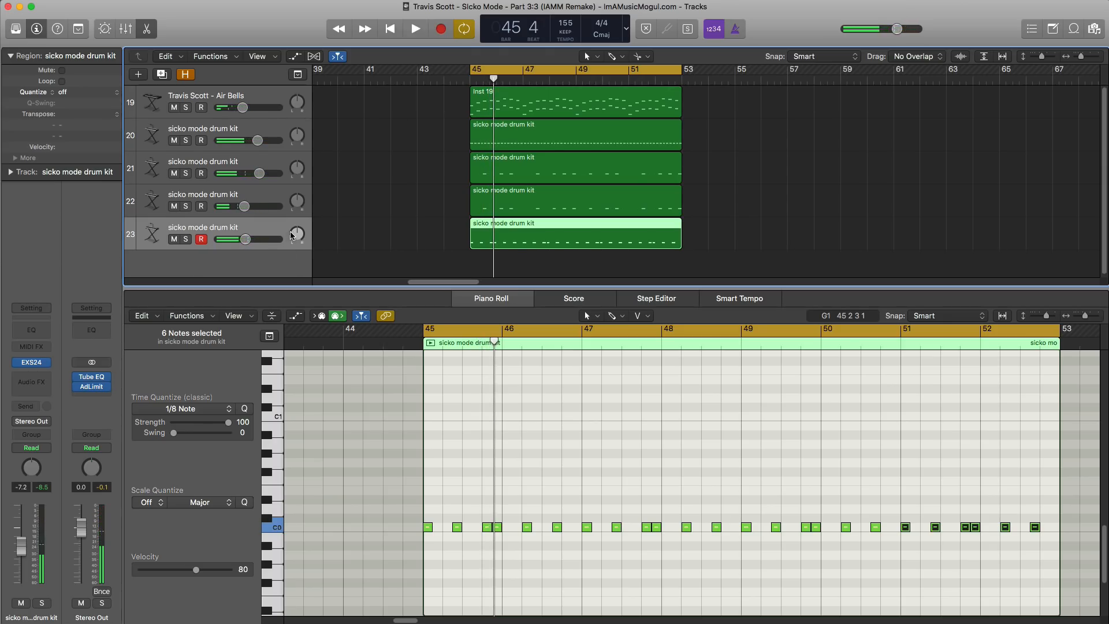
Step: Import the Tay Keith riser effect master audio onto a new track at bar 52 and play the arrangement
scroll(699, 197, down, 1)
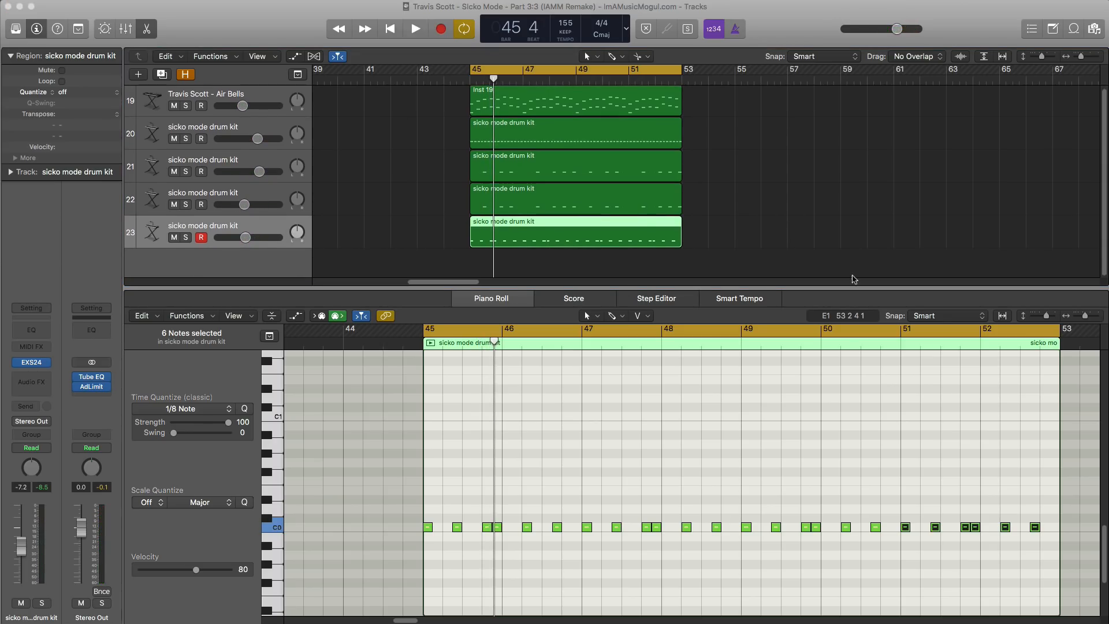
drag(959, 388, 656, 266)
key(space)
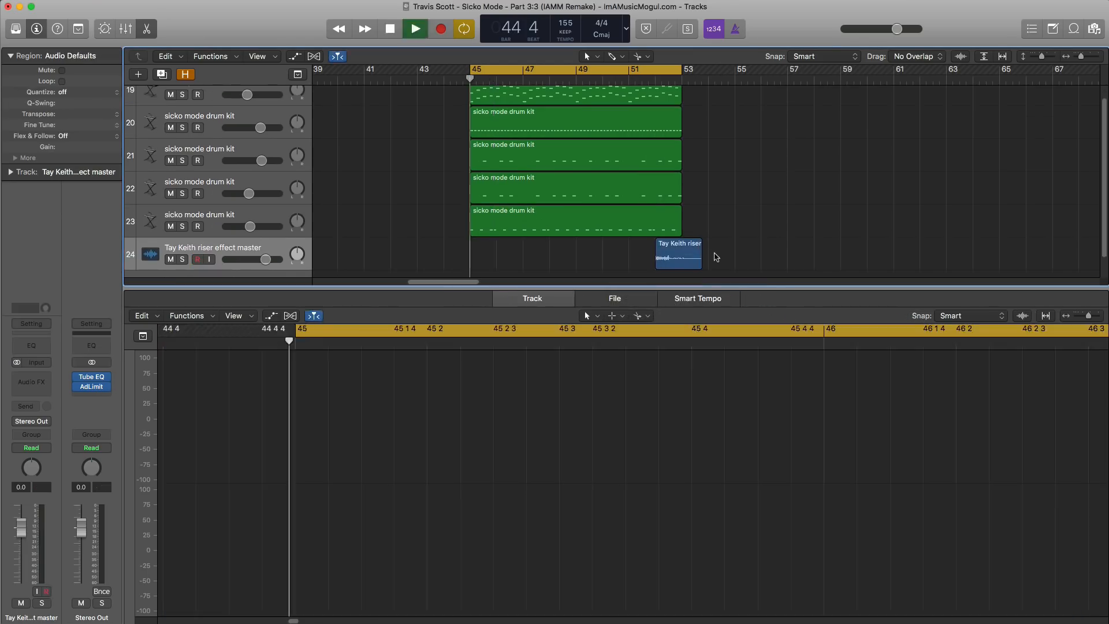
scroll(716, 257, up, 1)
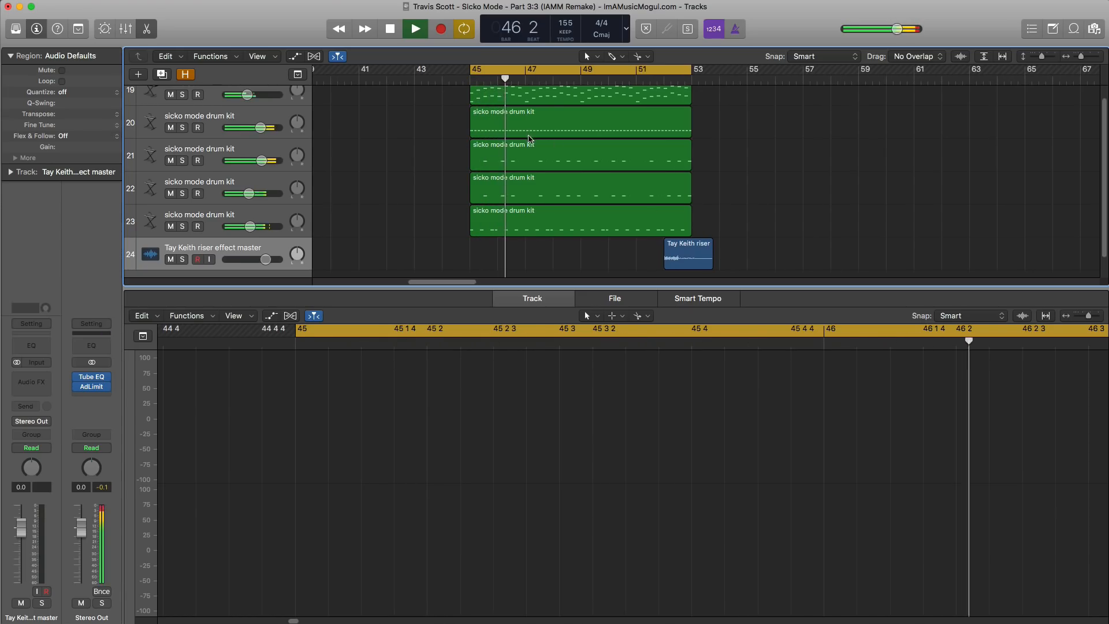
Step: Close the audio editor, enlarge the tracks and play the looped arrangement through the riser effect
key(x)
key(x)
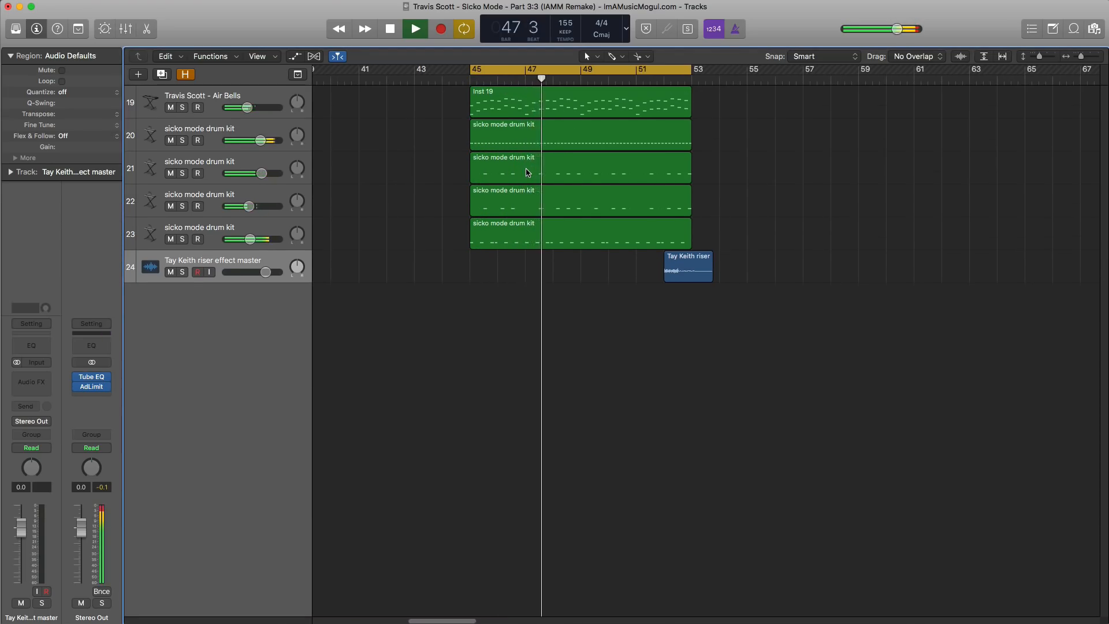
key(super+Down)
key(super+Down)
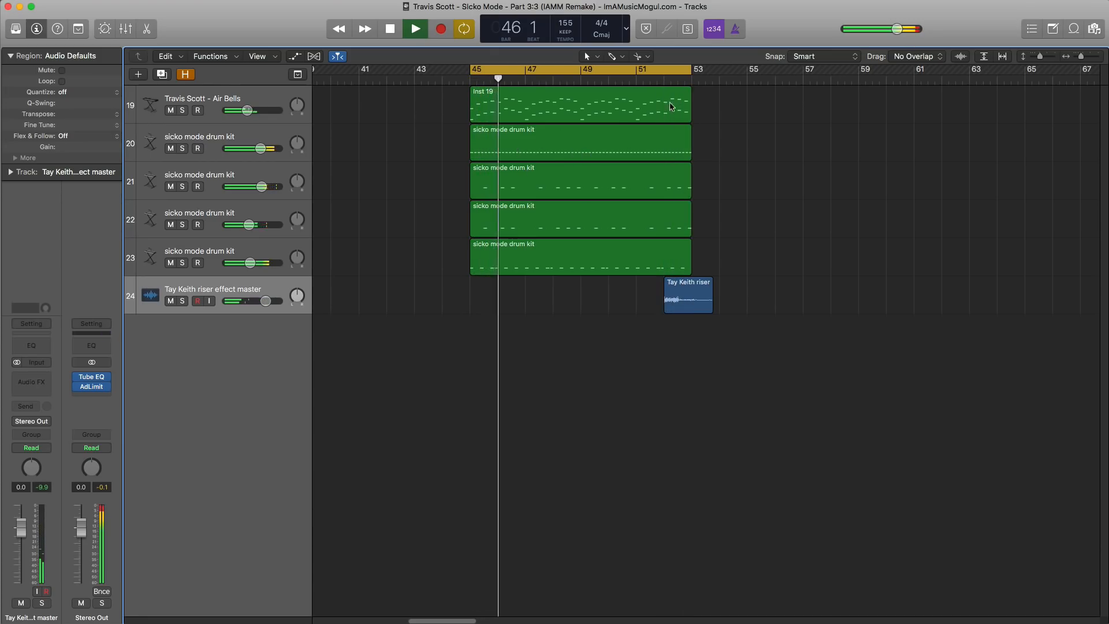
key(space)
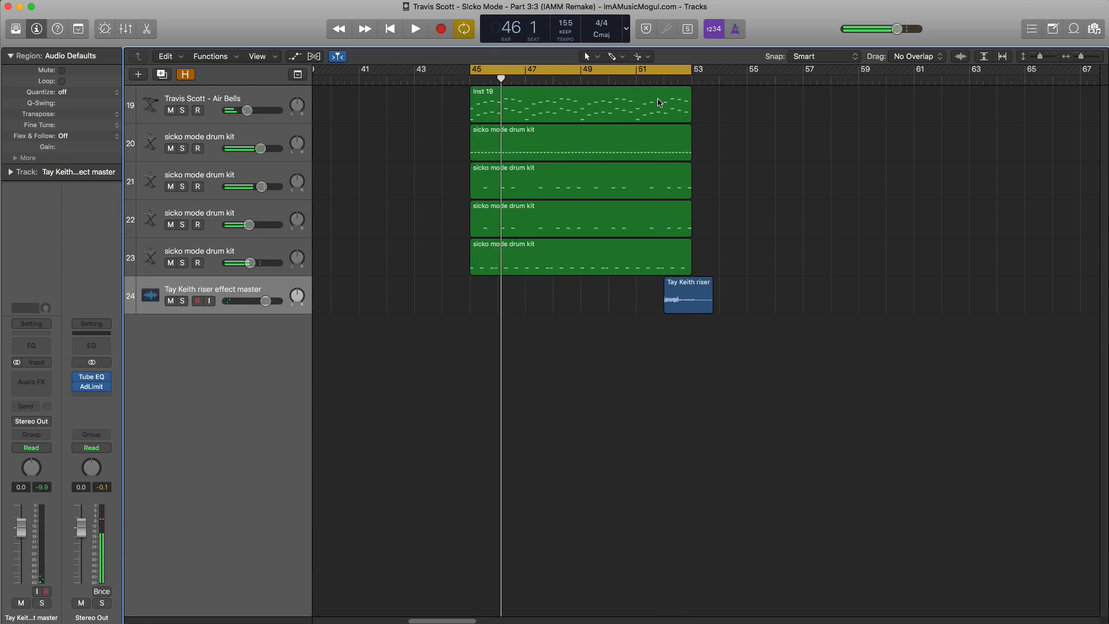
Step: Add an empty software instrument track below the riser and move the cycle range to bars 53 to 61
key(super+Left)
key(super+Left)
key(super+Left)
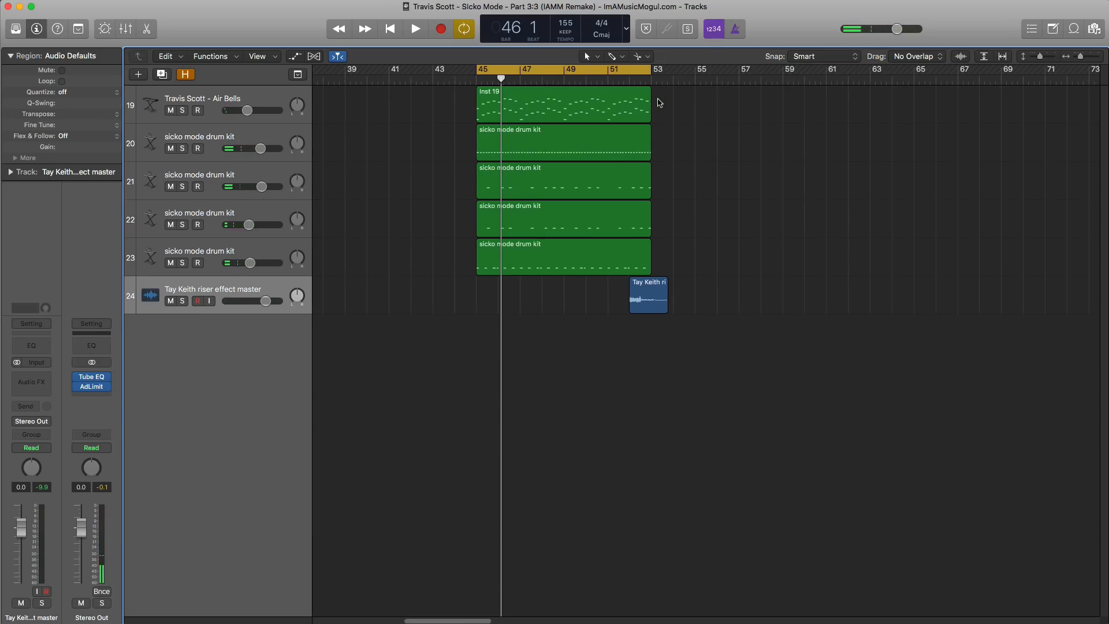
key(super+Left)
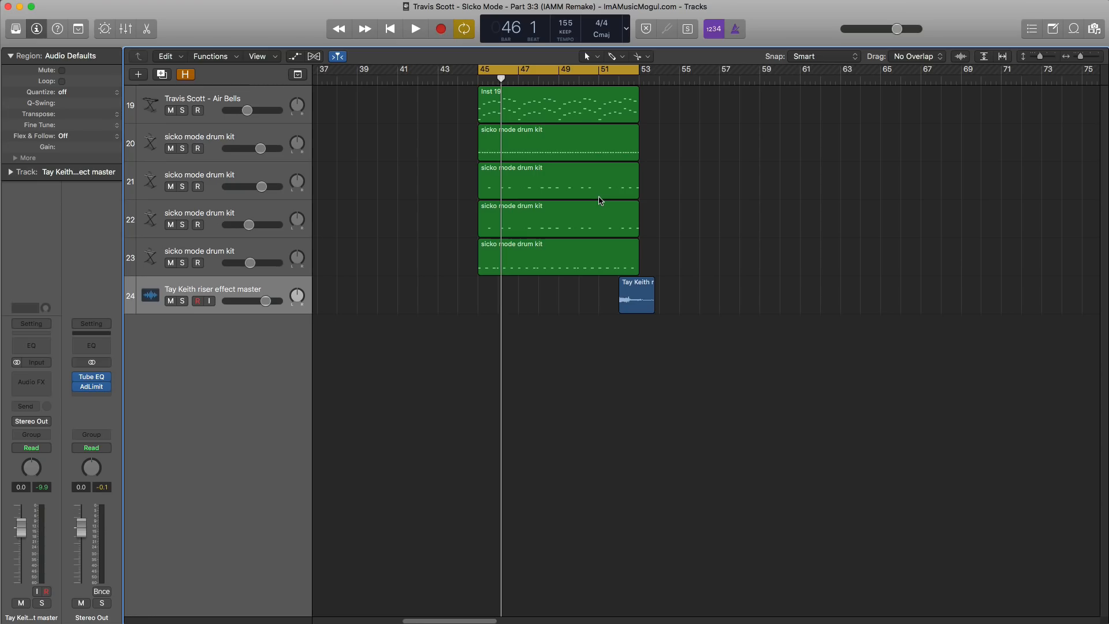
click(138, 74)
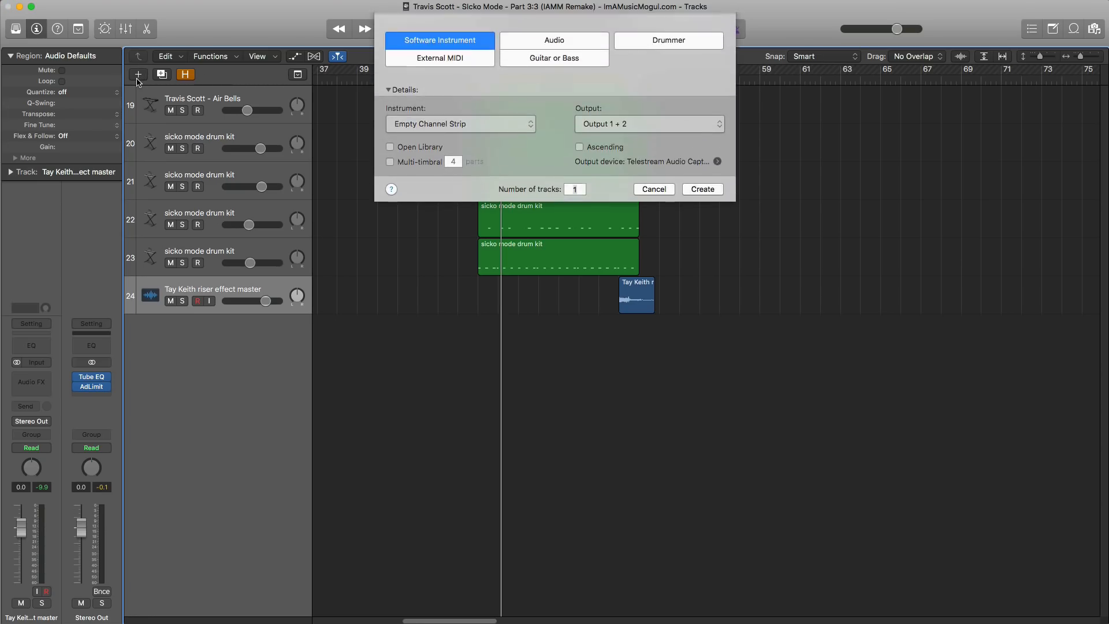
key(Return)
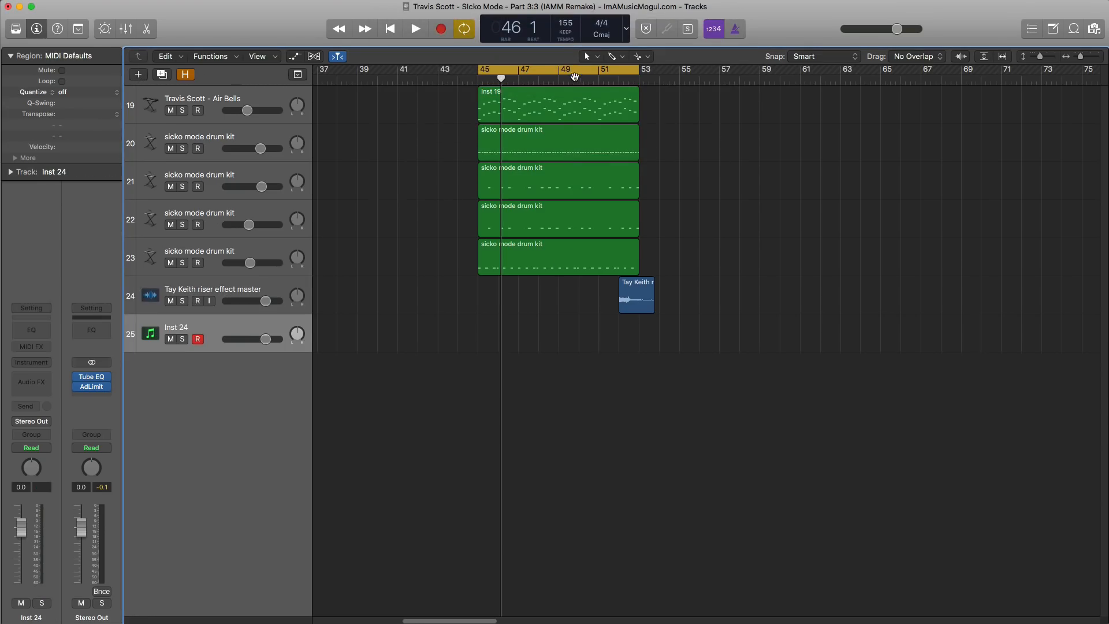
drag(575, 77, 736, 69)
Step: Load the ES2 synthesizer on the new track with the Drake Moog Bass preset
click(32, 363)
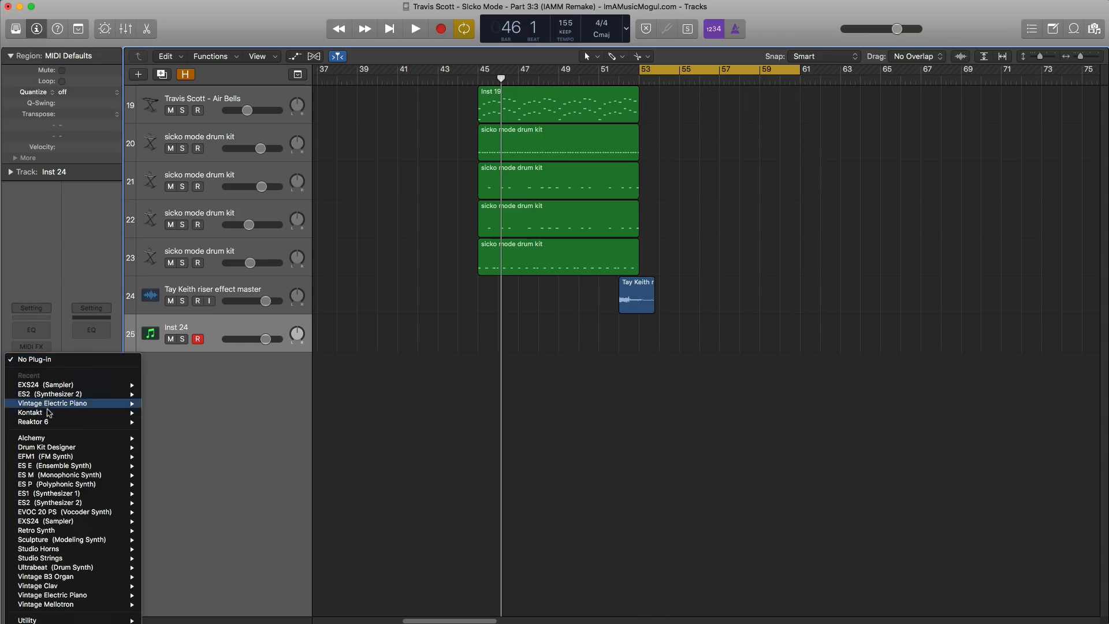
click(51, 394)
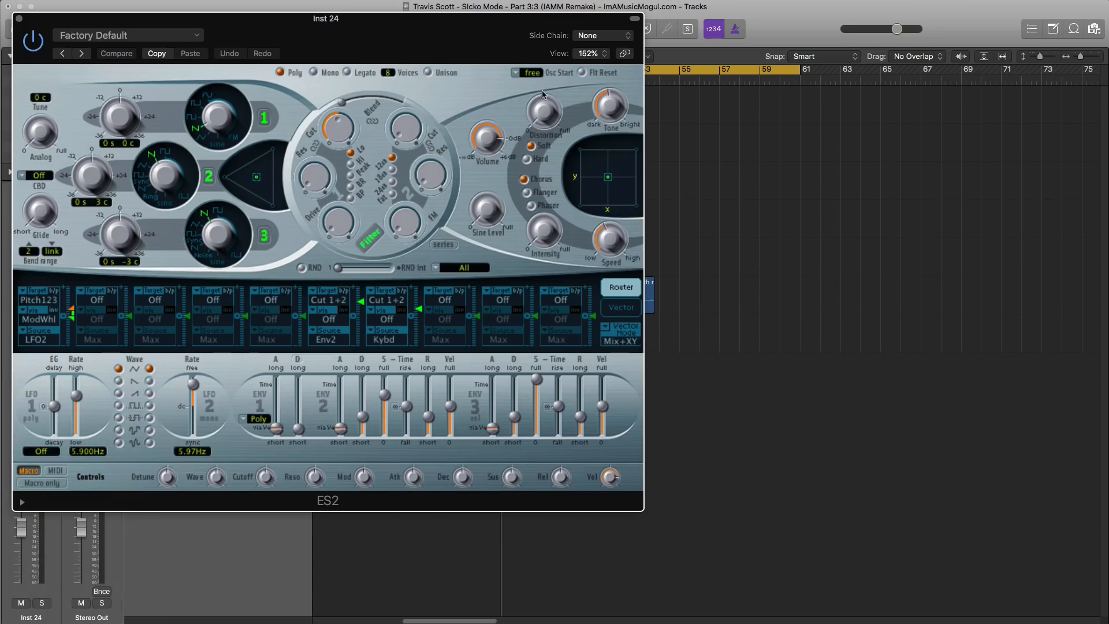
click(135, 36)
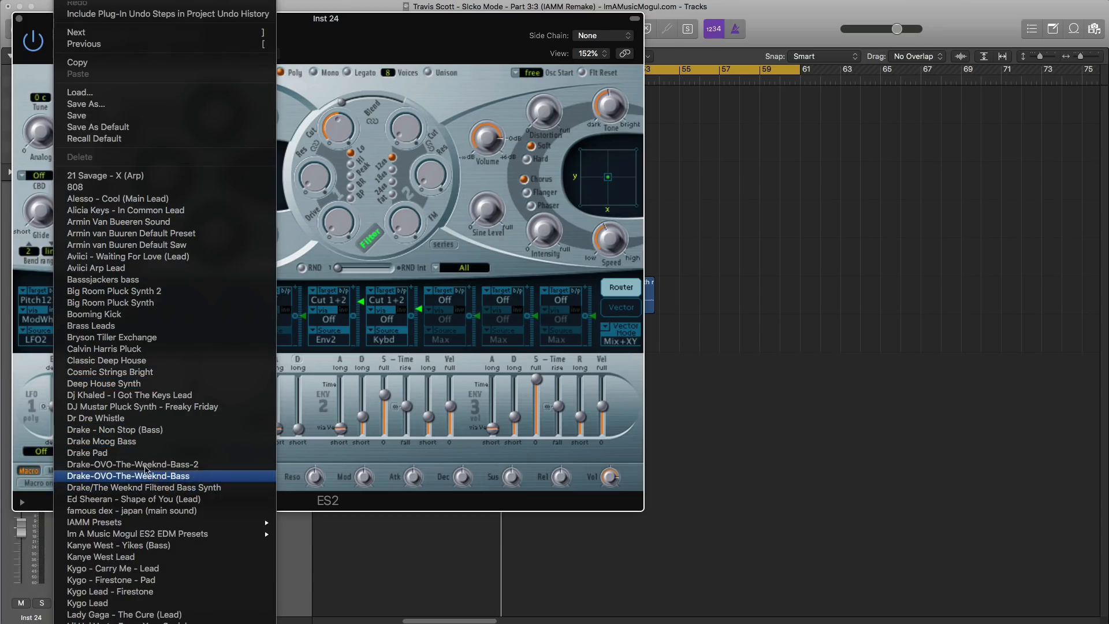
click(174, 441)
click(19, 19)
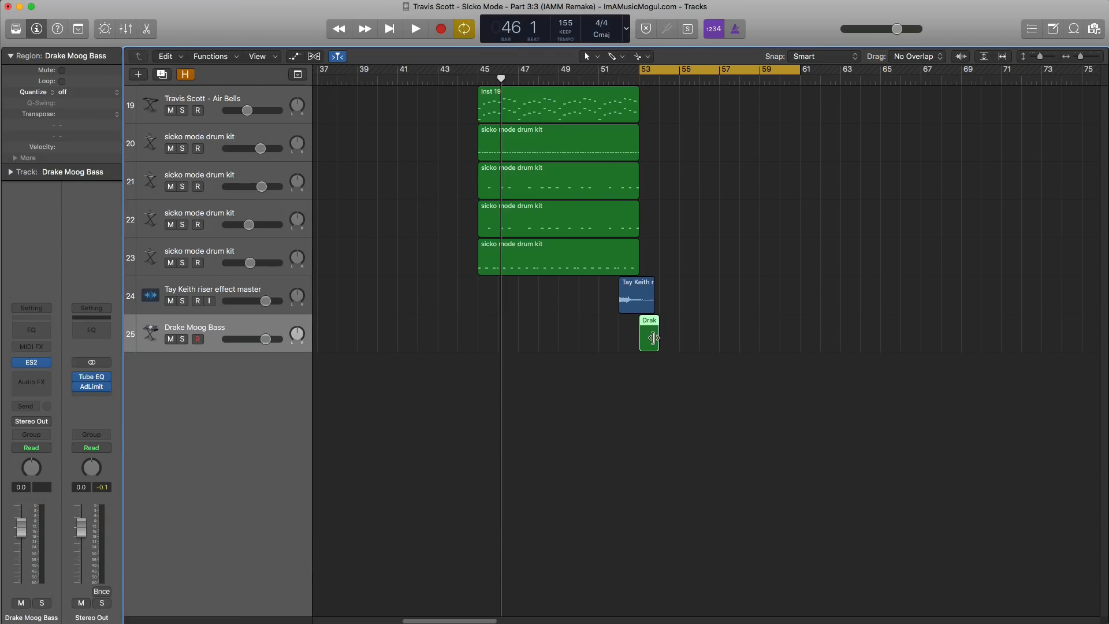
Step: Create an eight-bar region at bar 53 on the Drake Moog Bass track and open it for note editing
drag(653, 338, 797, 336)
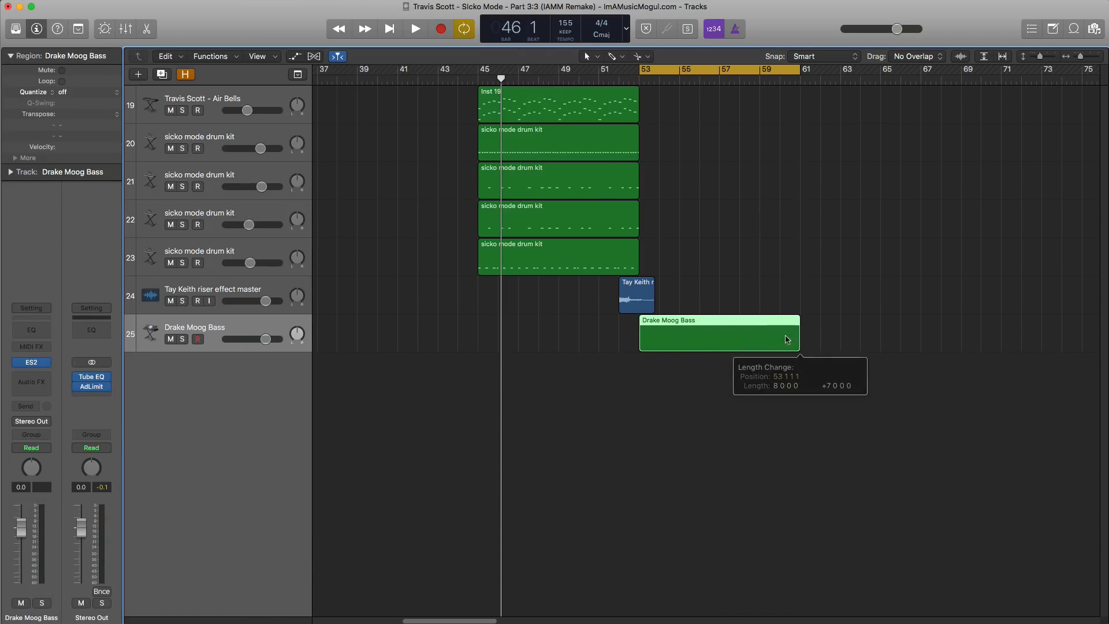
double_click(729, 340)
key(space)
click(680, 333)
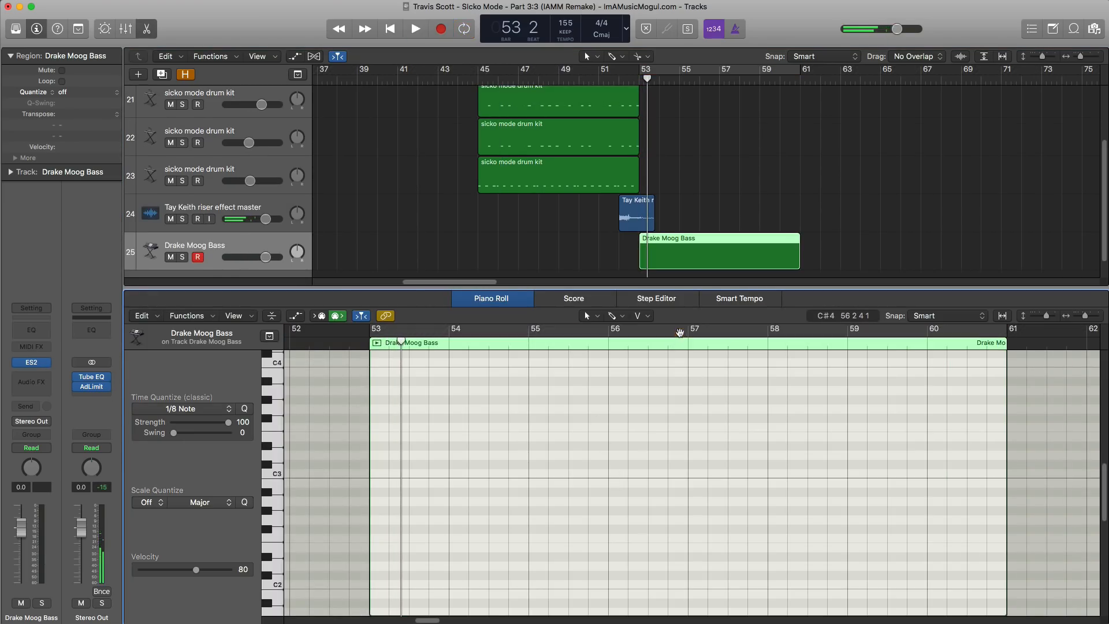
click(676, 331)
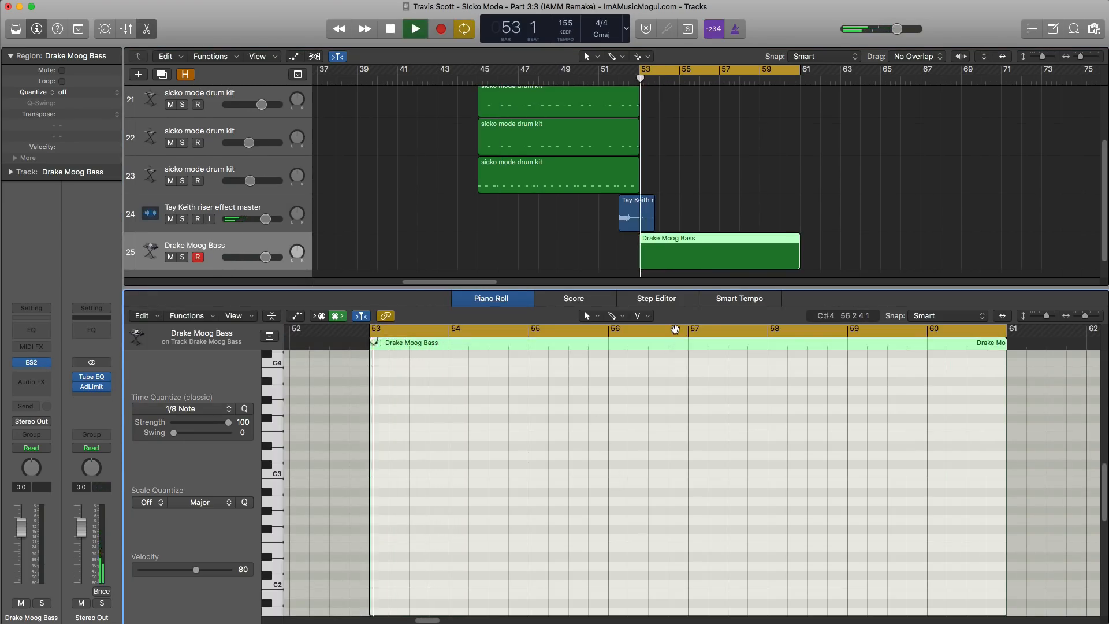
key(space)
Step: Extend the cycle range back to bar 52 and solo the Tay Keith riser effect track
click(168, 220)
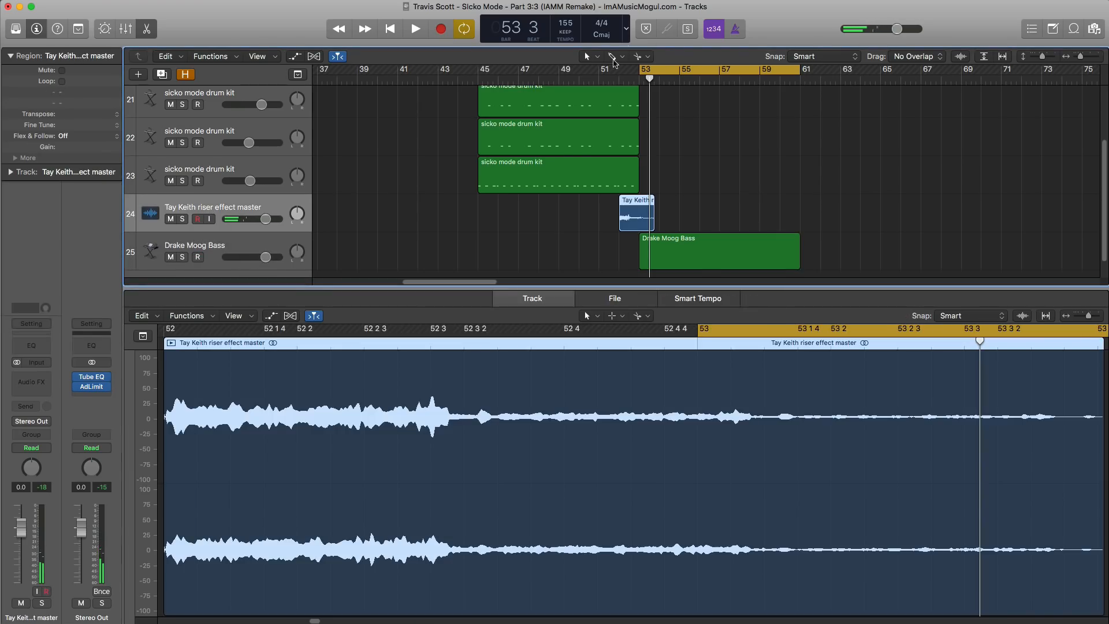
drag(625, 77, 800, 76)
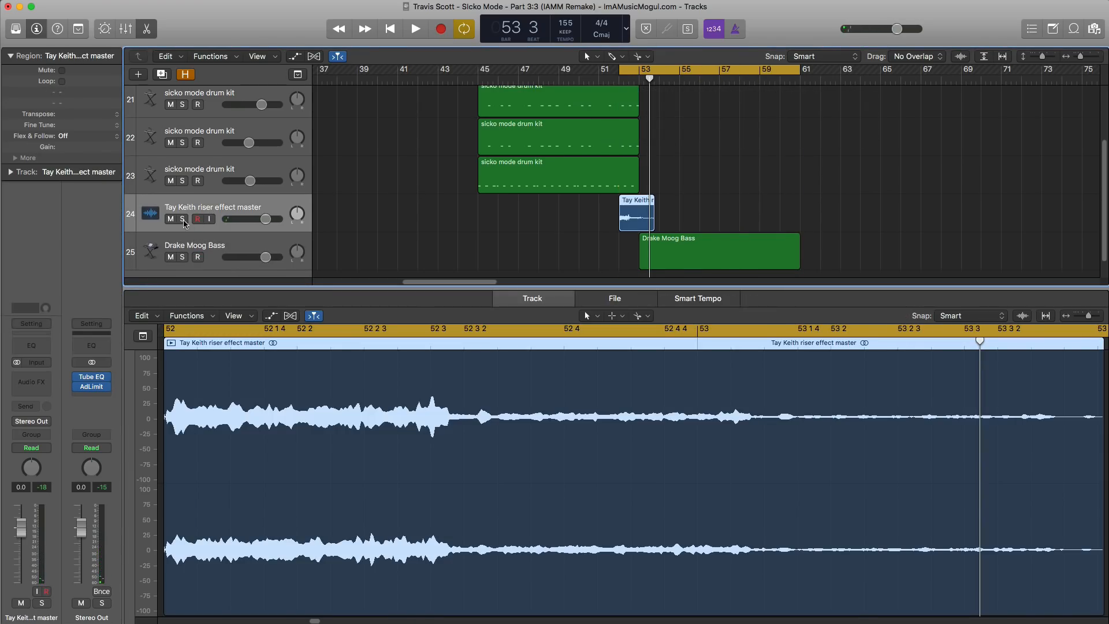
click(183, 219)
Step: Insert the Space Designer reverb on the riser track and lower its wet level to -18 dB during playback
click(36, 379)
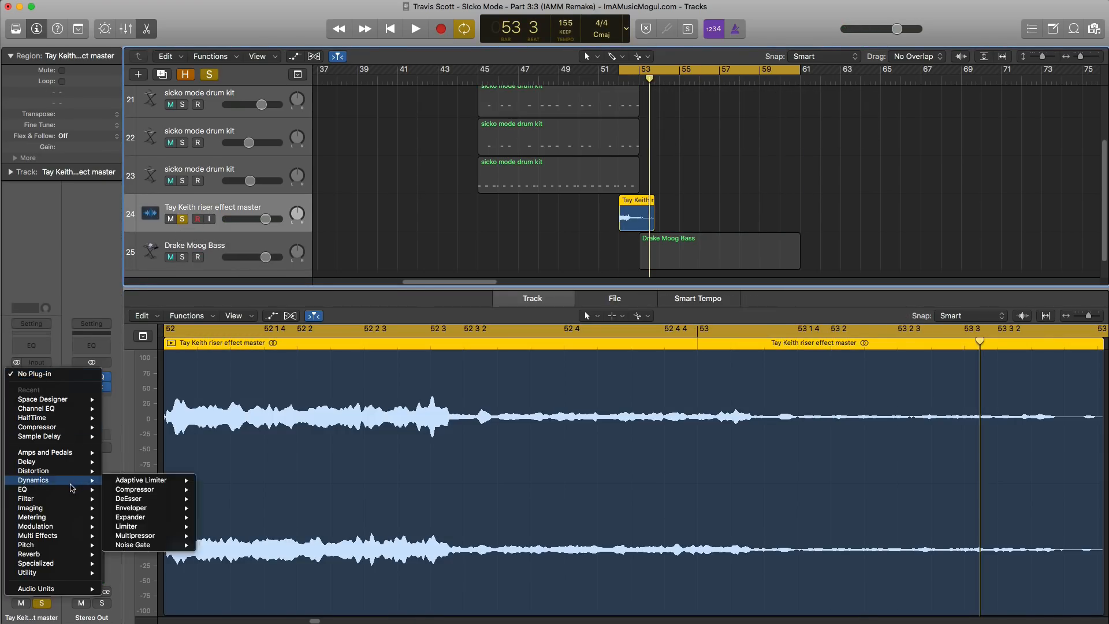
mouse_move(81, 556)
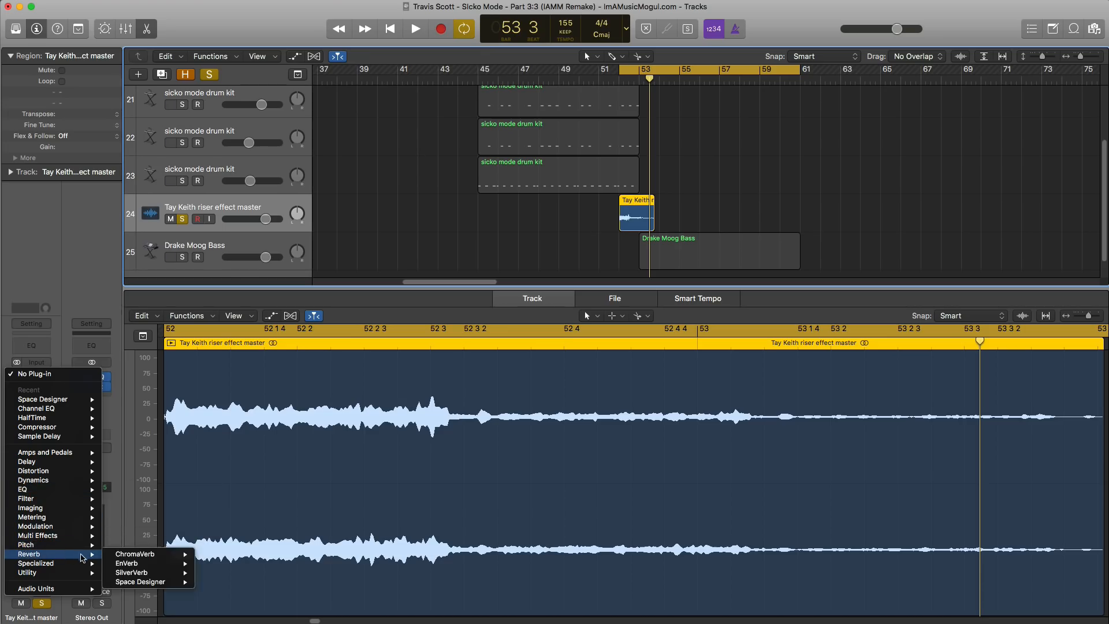
click(208, 584)
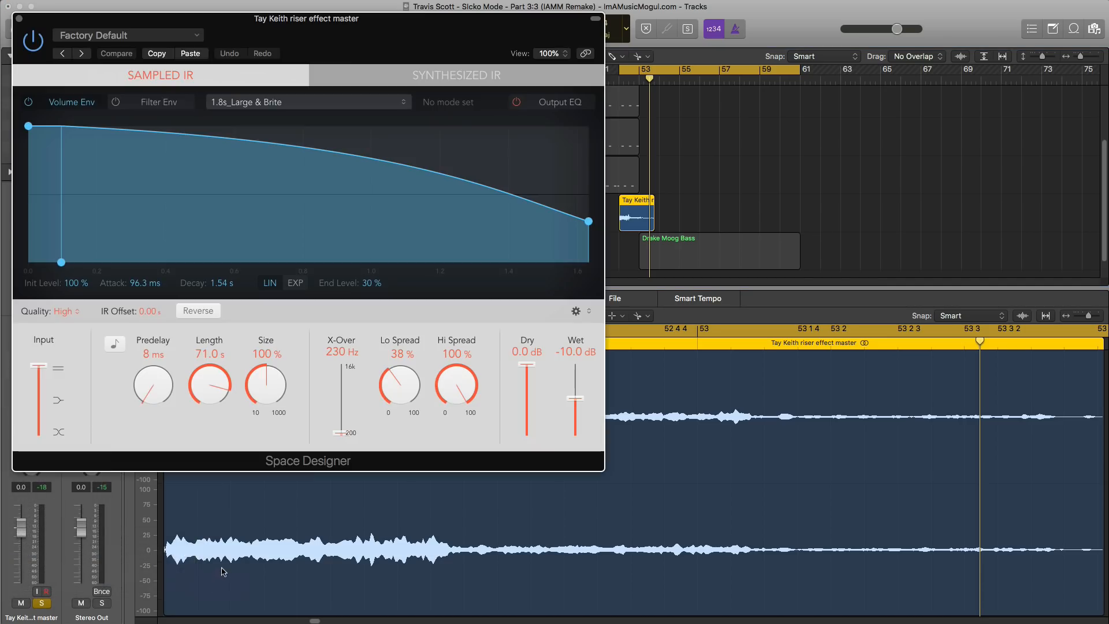
key(space)
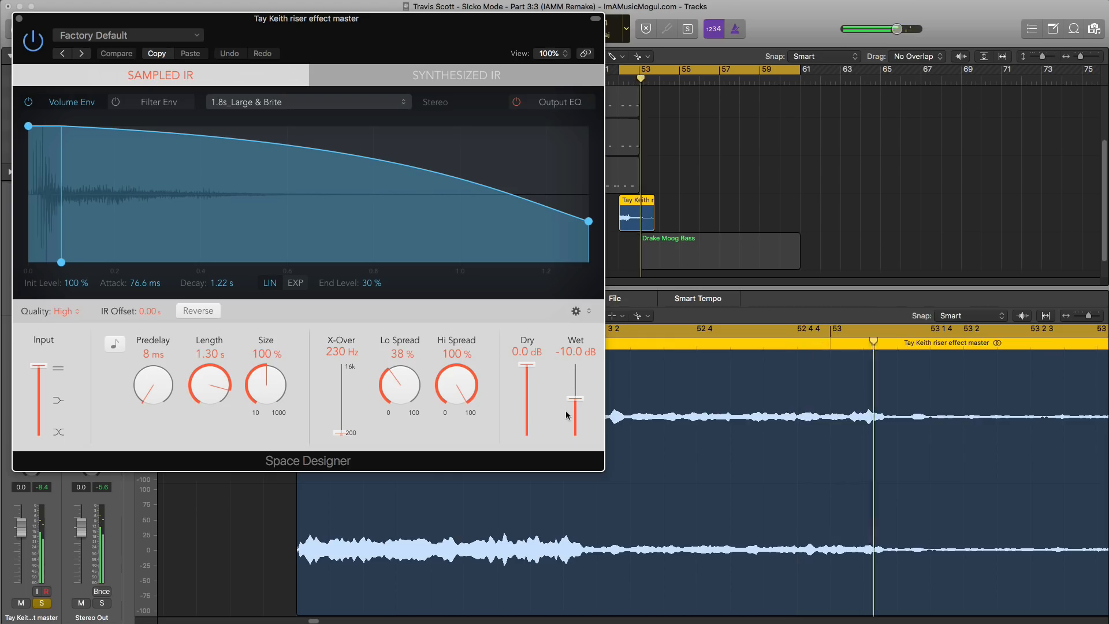
drag(575, 398, 576, 416)
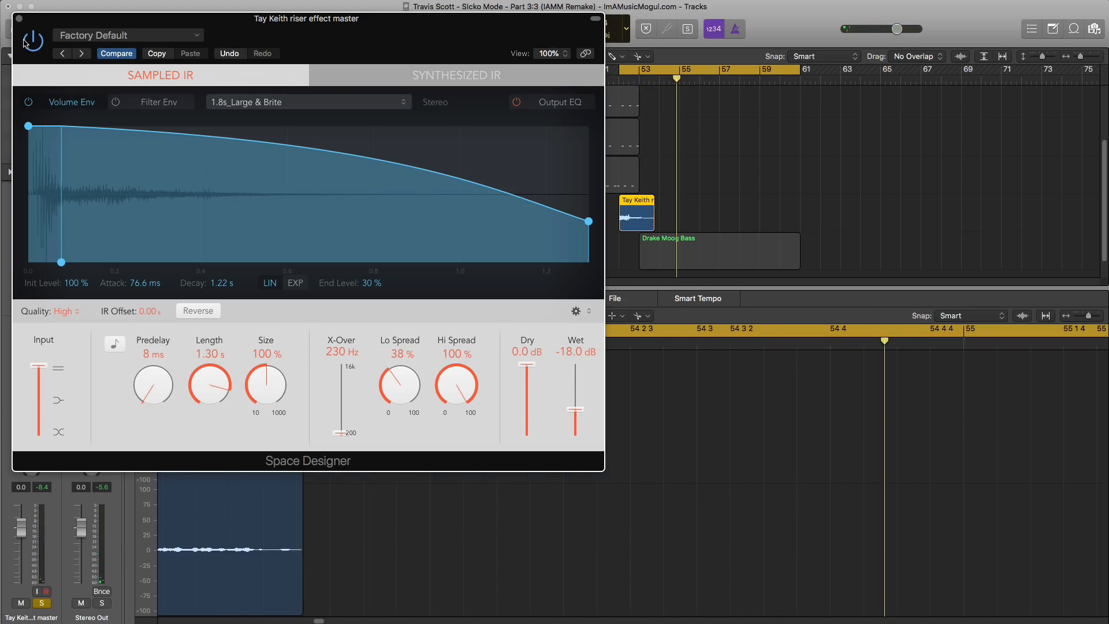
click(19, 19)
Step: Solo the Drake Moog Bass track instead of the riser track and open the bass region's notes
click(183, 257)
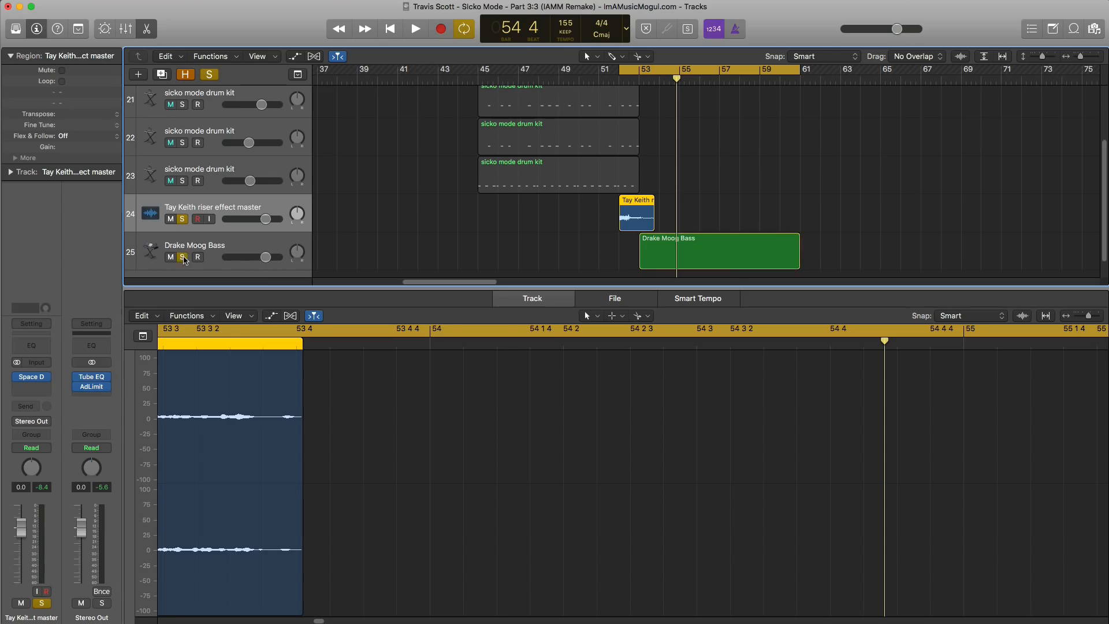
click(183, 219)
key(space)
key(space)
click(751, 254)
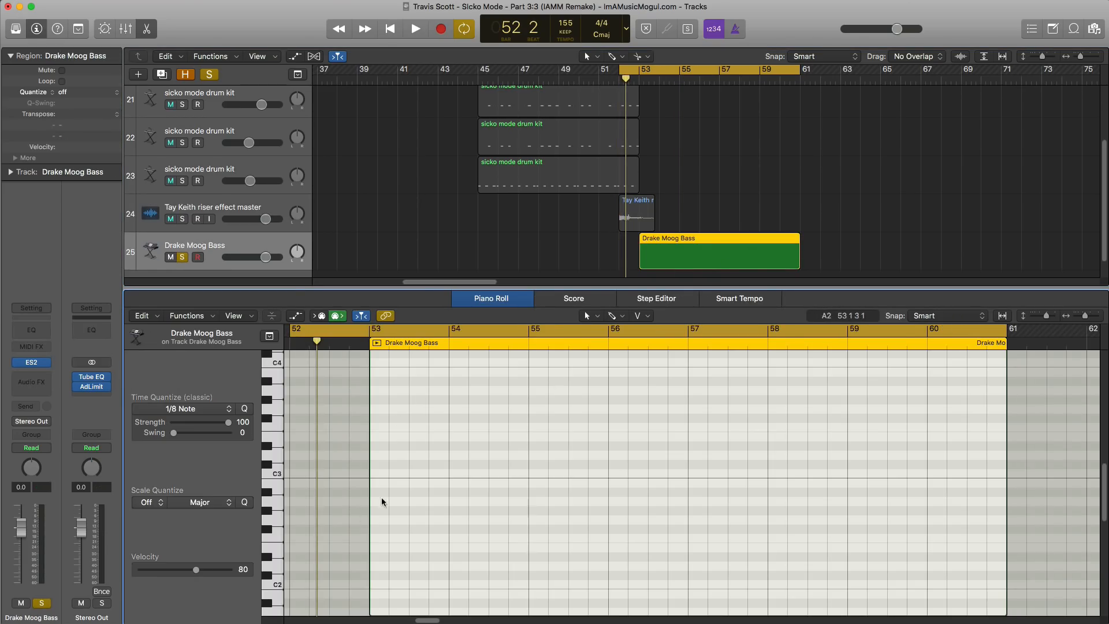
Step: Draw a one-bar D#0 note at bar 53 and a one-bar B-1 note at bar 54, and play them
scroll(381, 498, down, 6)
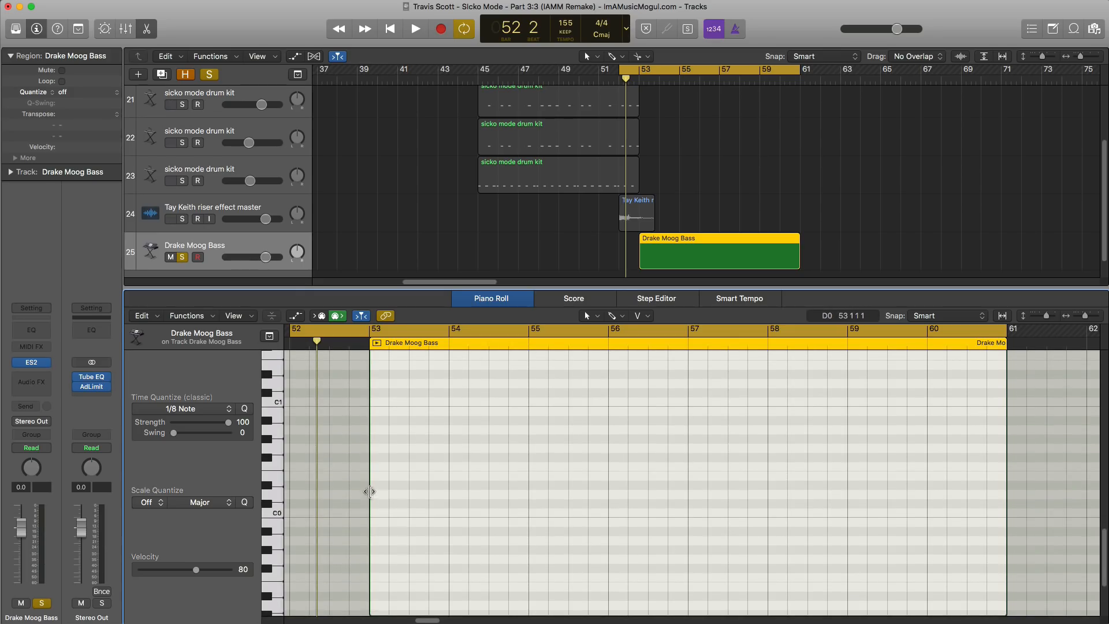
drag(379, 488, 512, 523)
key(space)
key(space)
key(space)
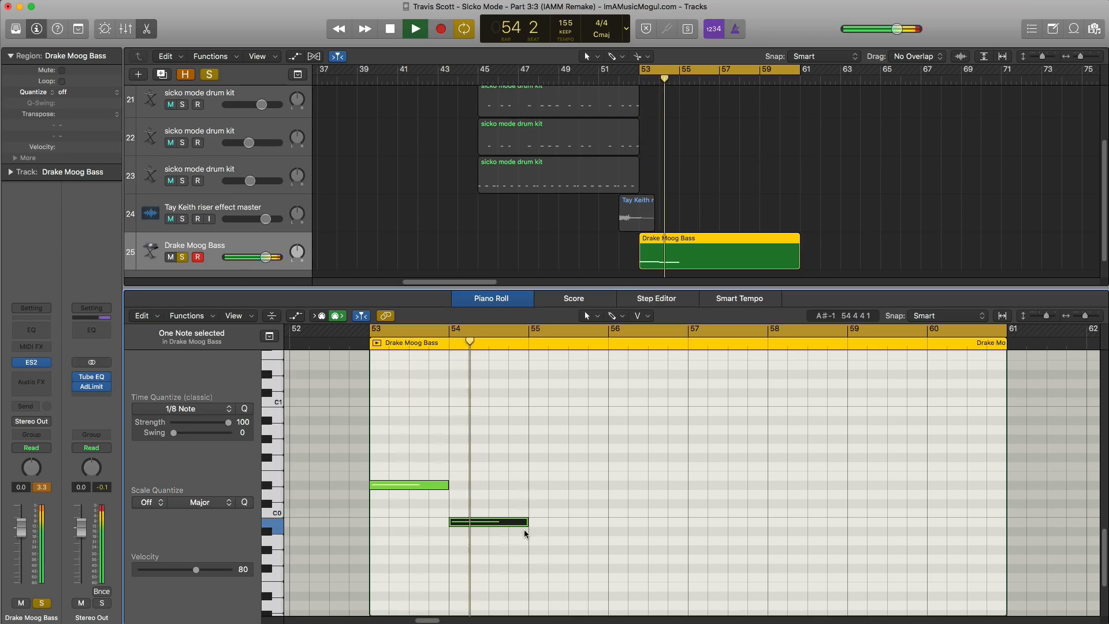
Step: Add a one-bar A#0 note starting exactly at bar 55 and play the bass line
double_click(538, 420)
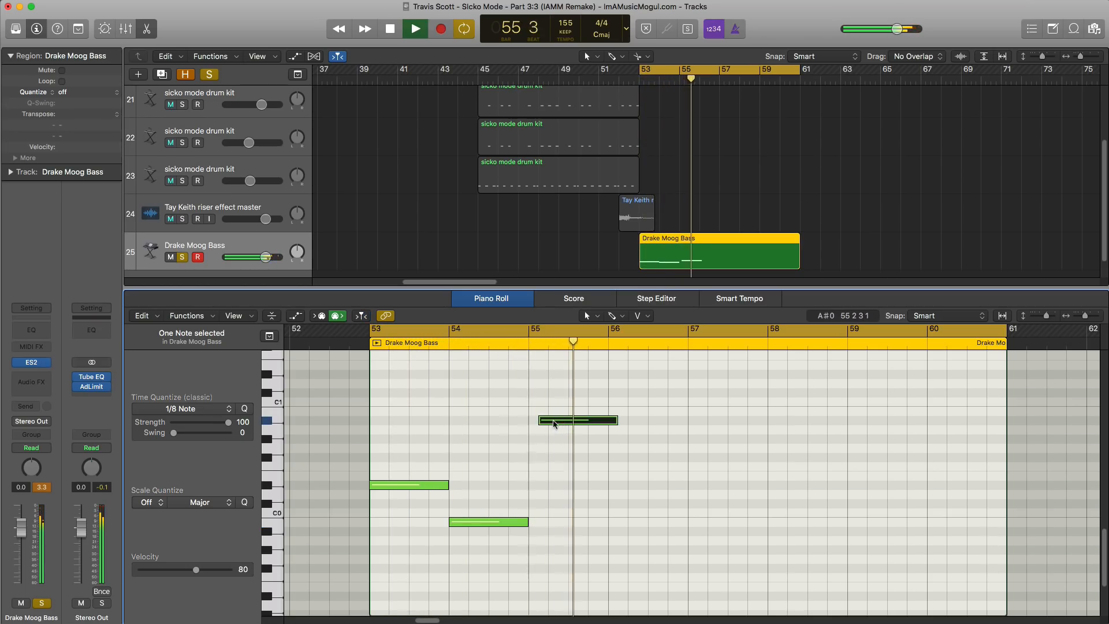
drag(554, 421, 545, 421)
key(space)
key(space)
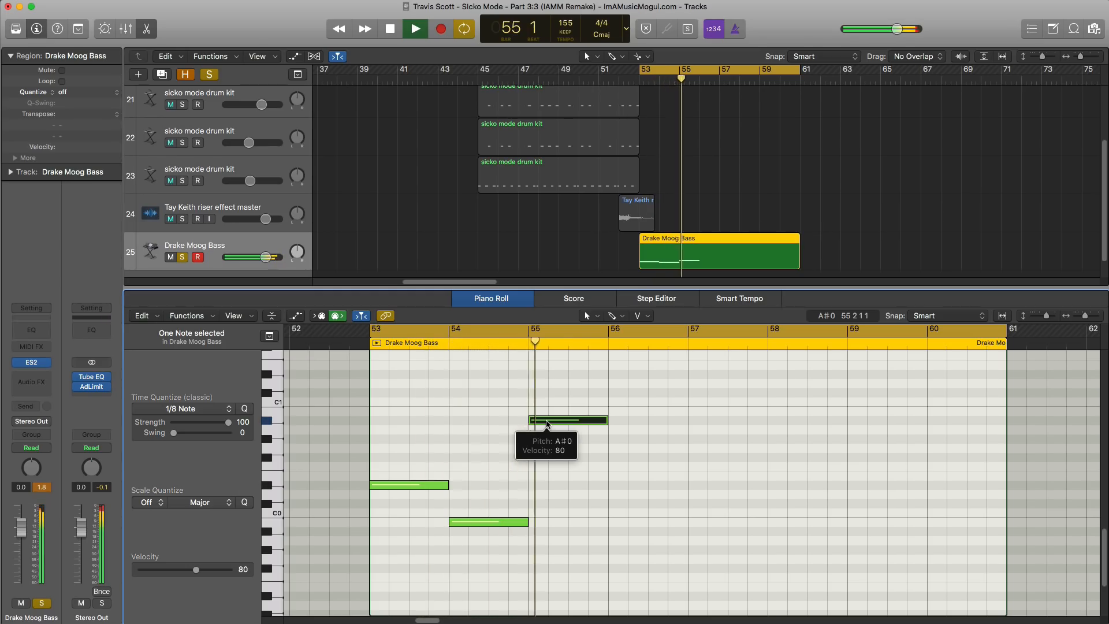
key(space)
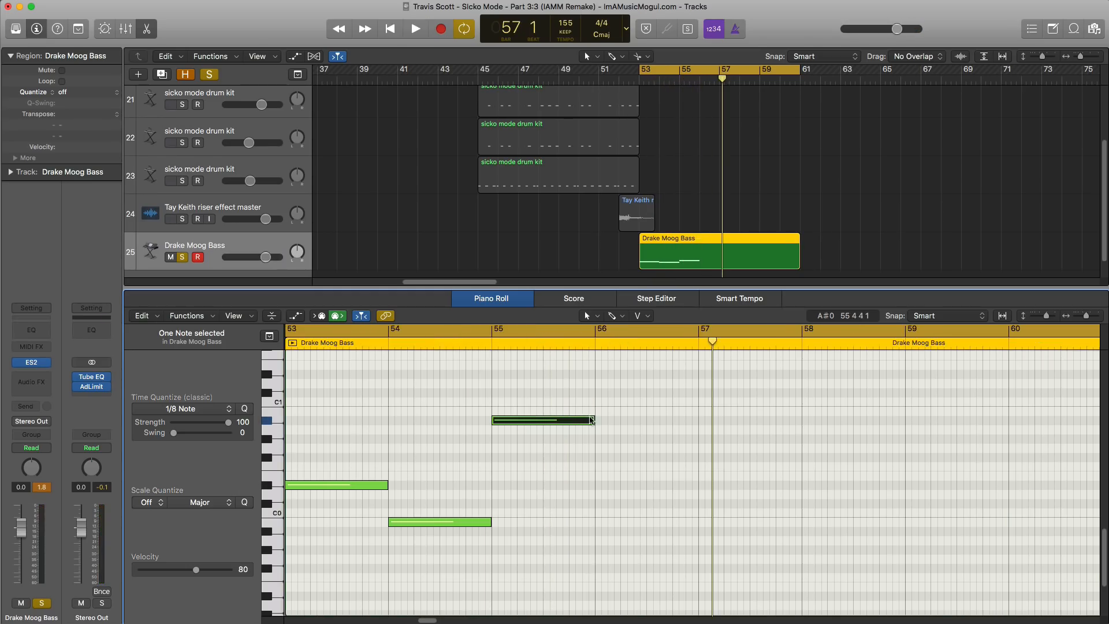
Step: Shorten the A#0 note by an eighth and follow it with sixteenth notes G#0 and F#0 and a one-beat D#0 at bar 56
drag(592, 419, 580, 426)
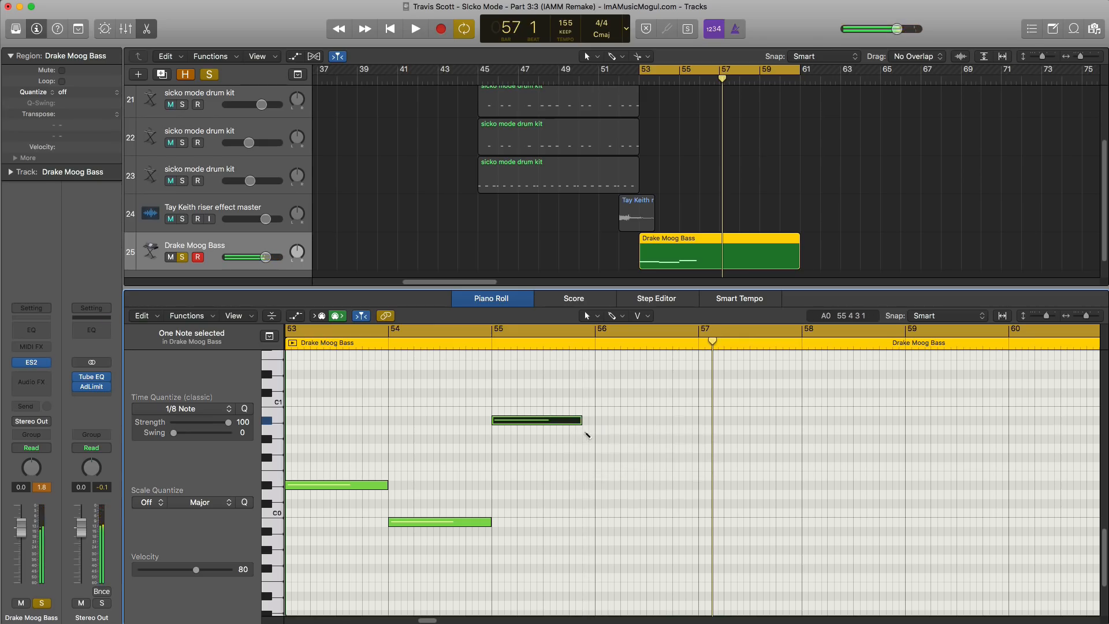
drag(668, 430, 592, 459)
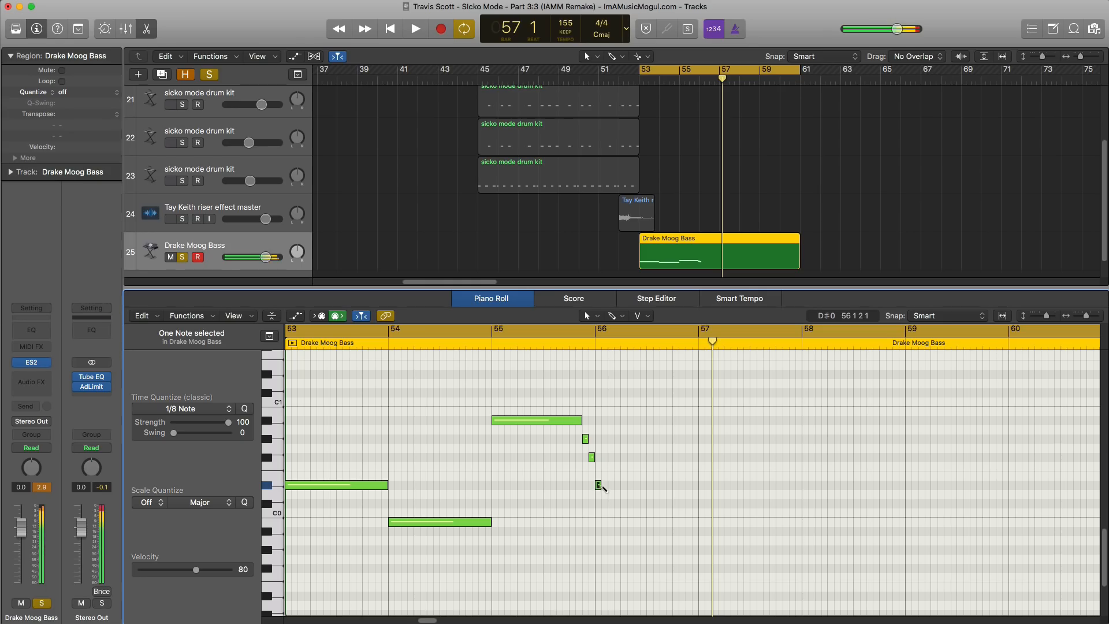
drag(599, 487, 618, 485)
key(space)
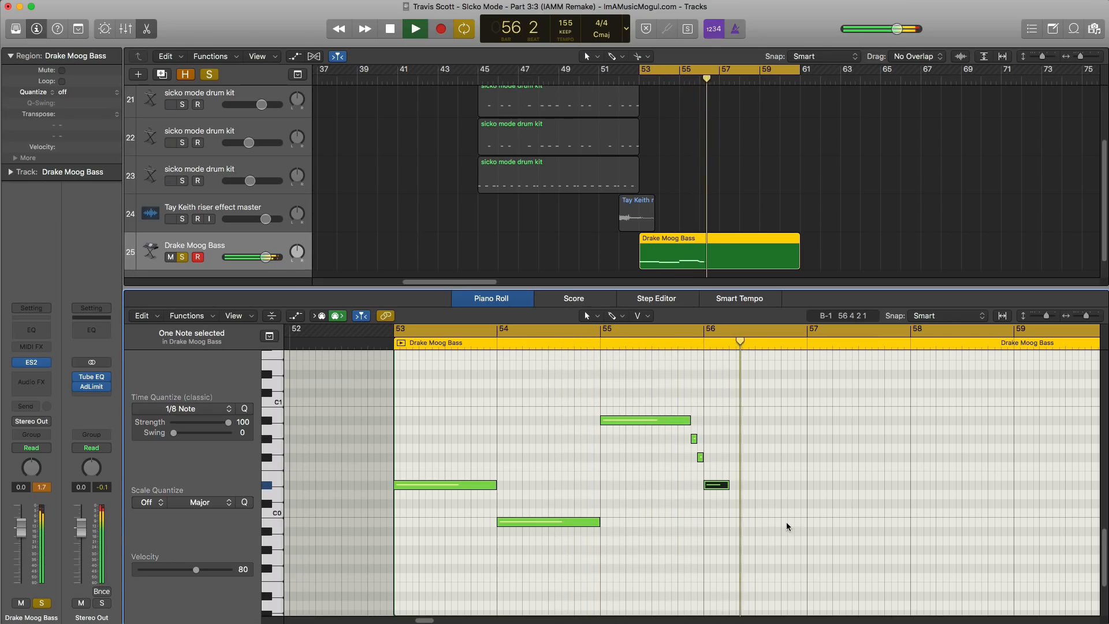
key(space)
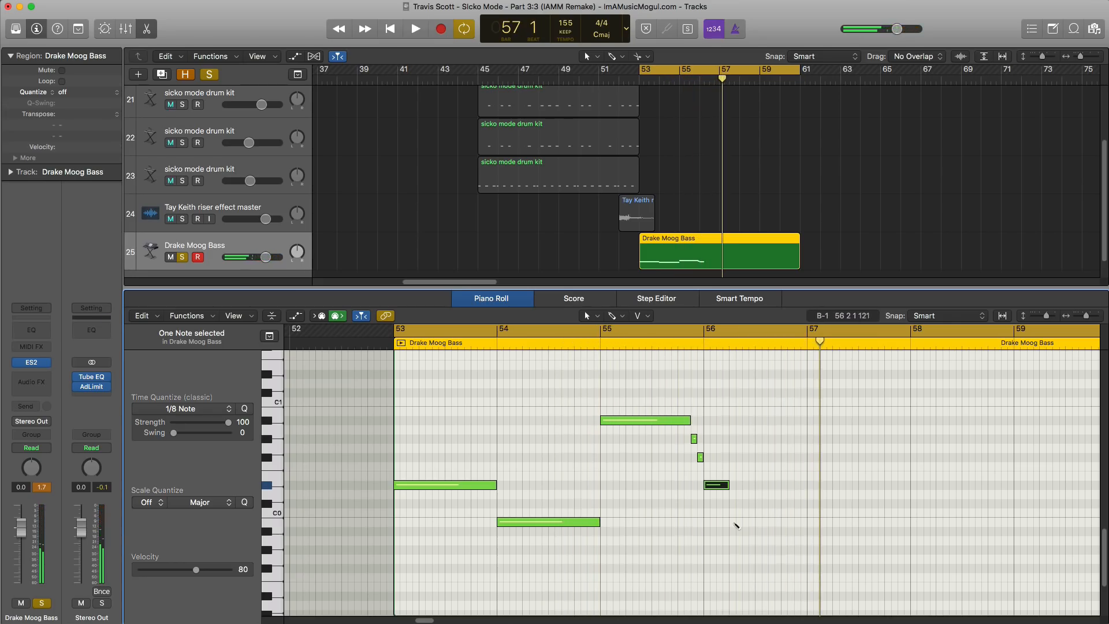
Step: Complete bar 56 with a three-beat B-1 note and repeat the seven-note bass line over bars 57 to 60
drag(752, 524, 805, 524)
key(space)
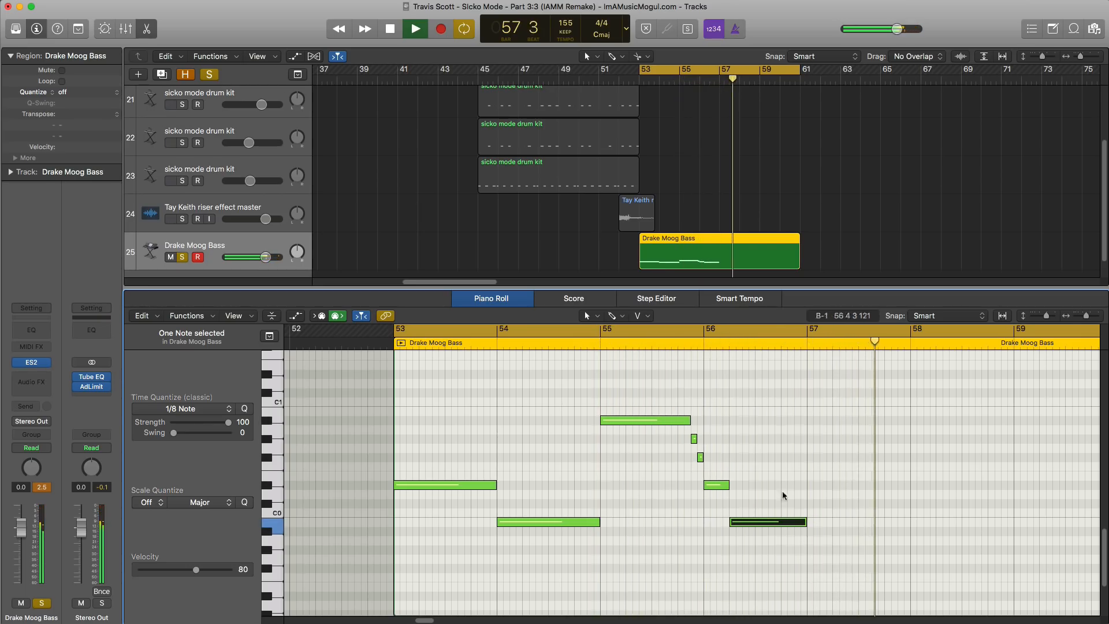
key(space)
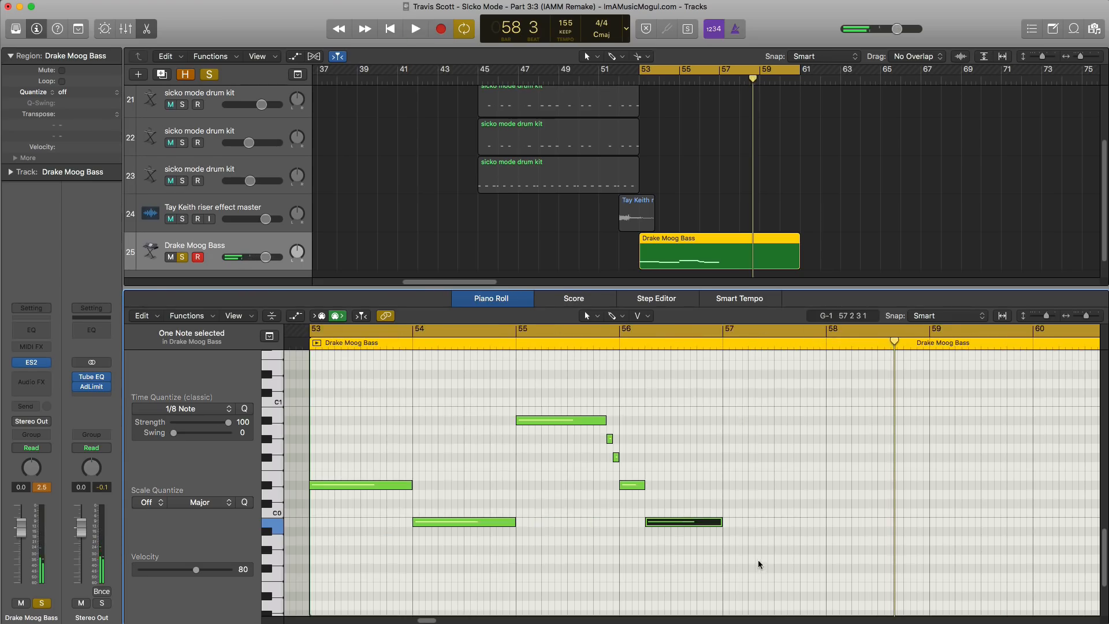
drag(758, 559, 349, 368)
key(super+r)
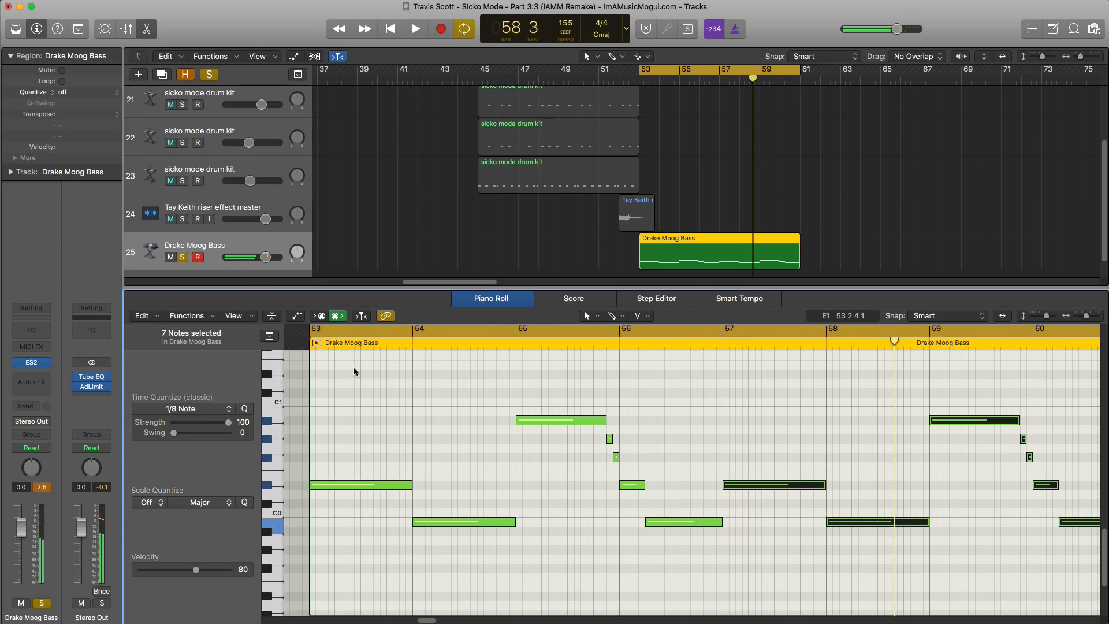
Step: Play the bass line and repeat the Air Bells region at bar 53, soloed together with the bass
key(space)
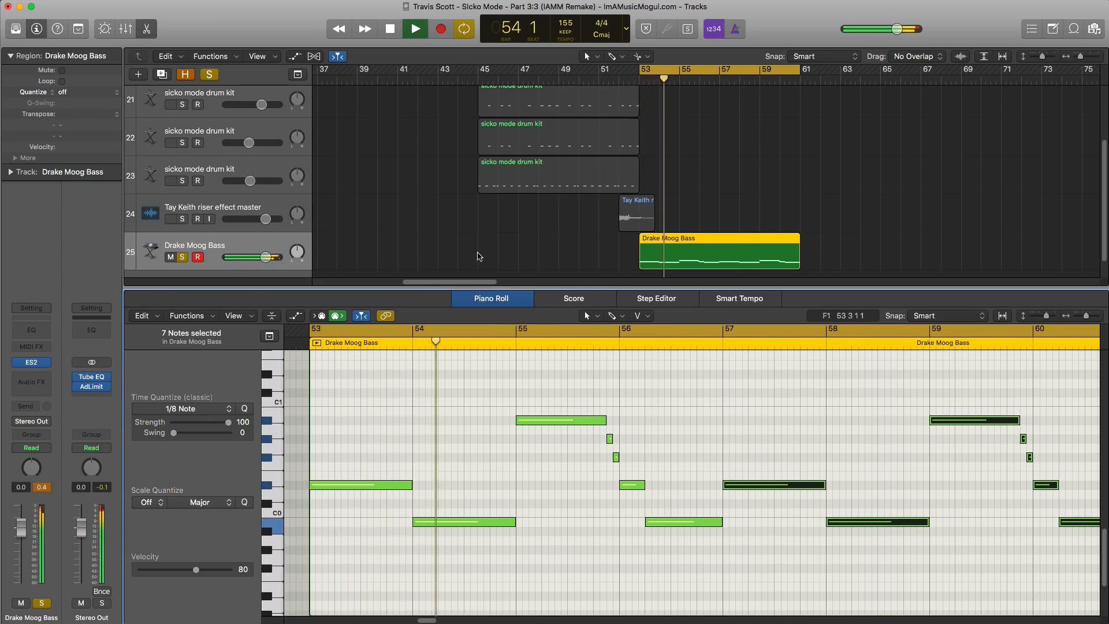
key(x)
key(x)
key(space)
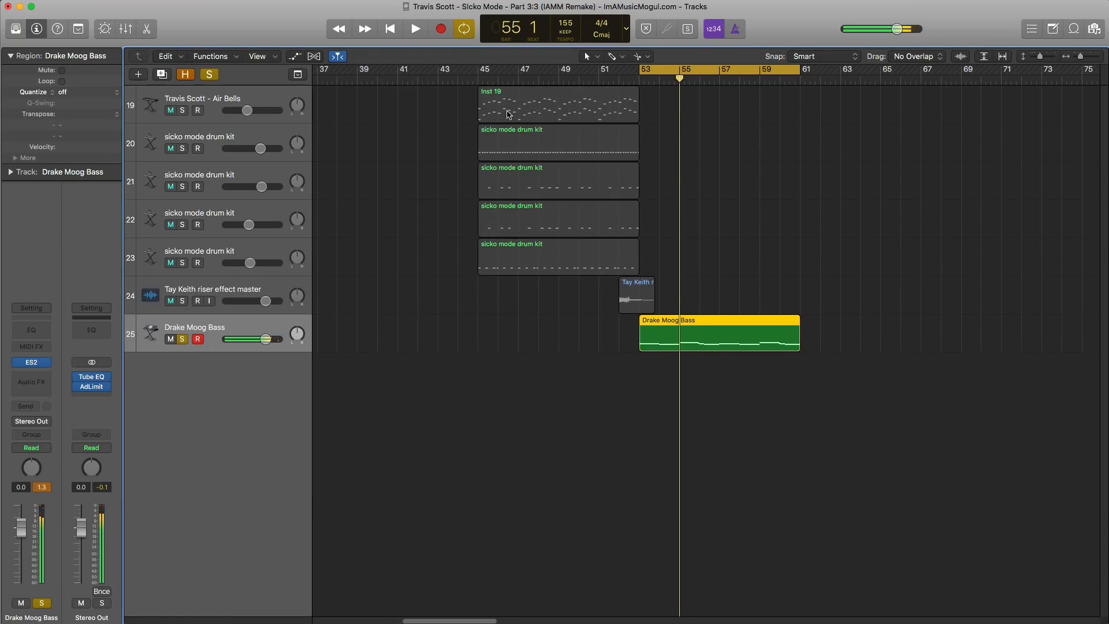
drag(508, 114, 669, 113)
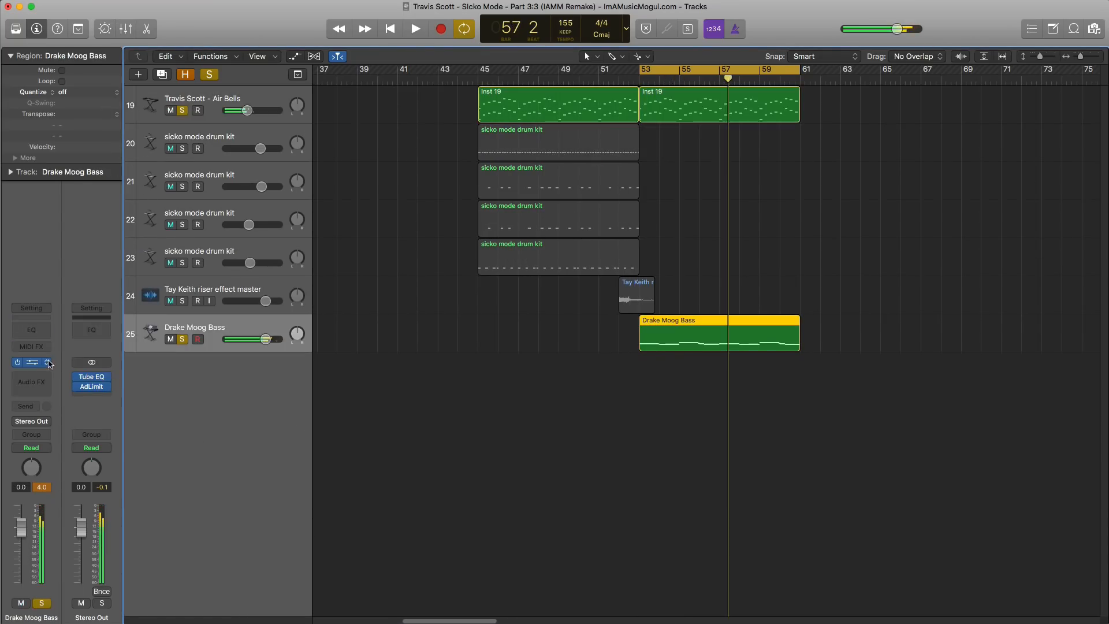
Step: Examine the ES2 synth settings of the Drake Moog Bass sound
click(32, 364)
drag(386, 36, 484, 50)
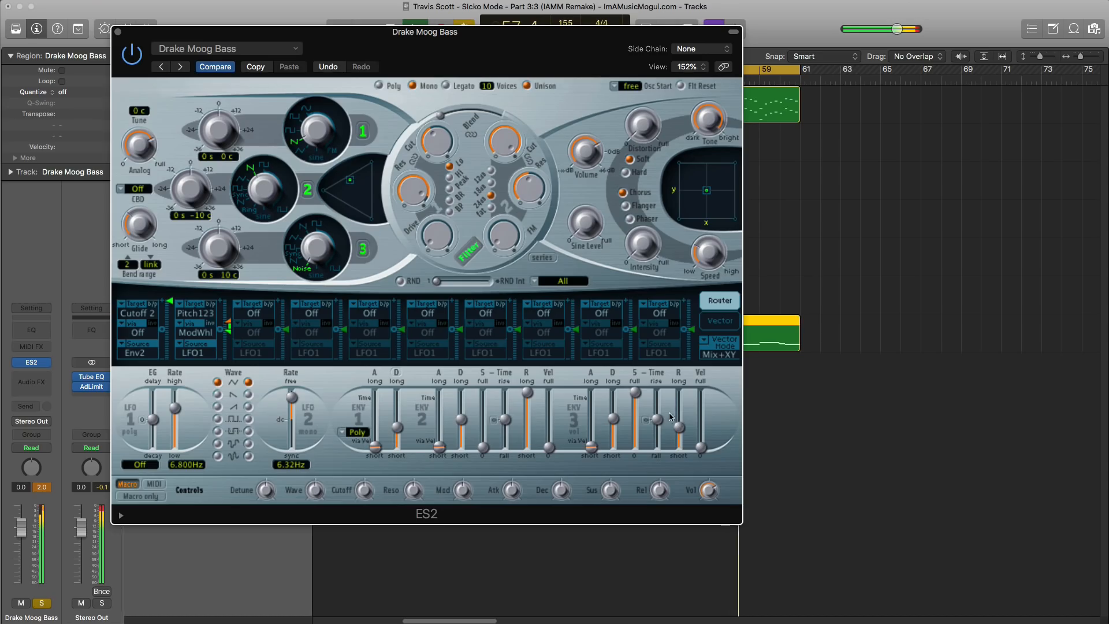
click(117, 33)
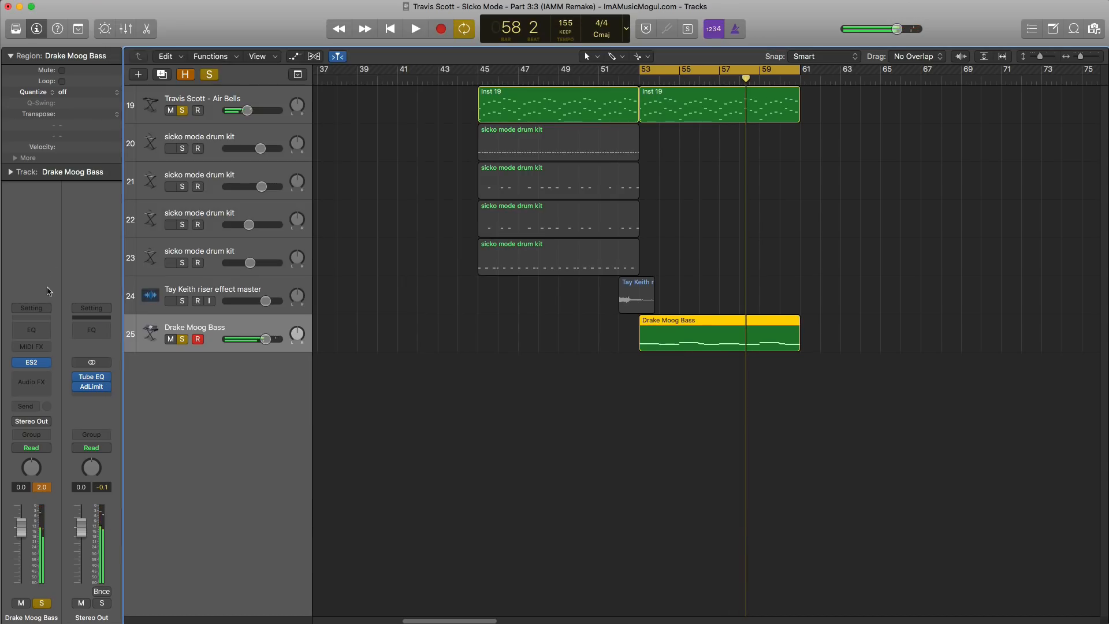
Step: Add a Channel EQ with a high cut at about 170 Hz to the Drake Moog Bass and lower its volume to -11.2 dB
click(33, 331)
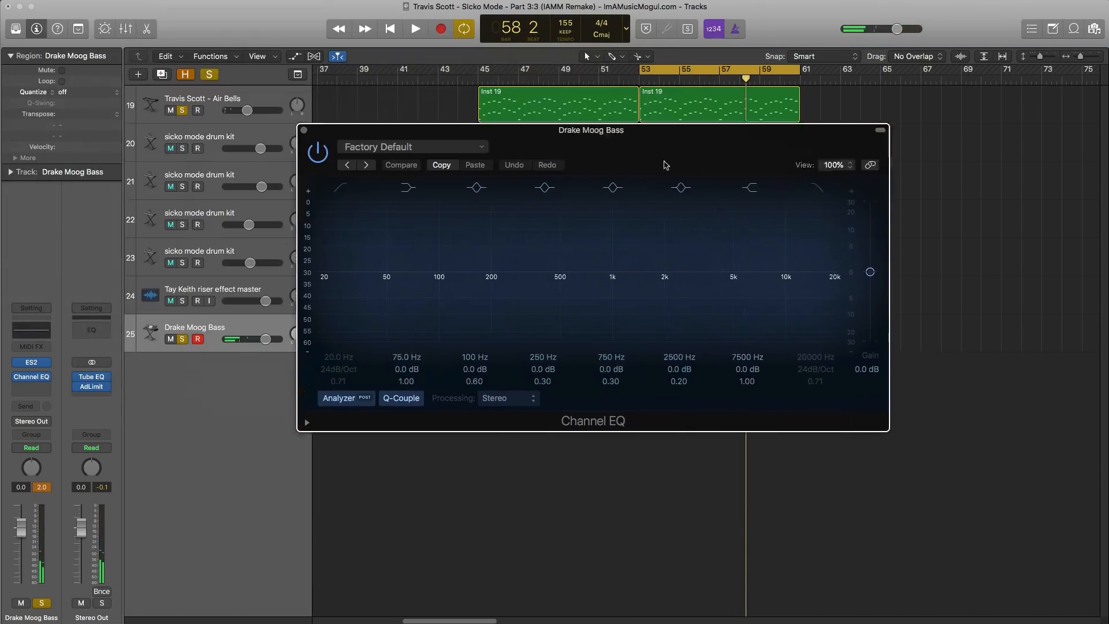
click(871, 201)
key(space)
mouse_move(887, 290)
mouse_down()
mouse_move(490, 311)
mouse_move(504, 313)
mouse_up()
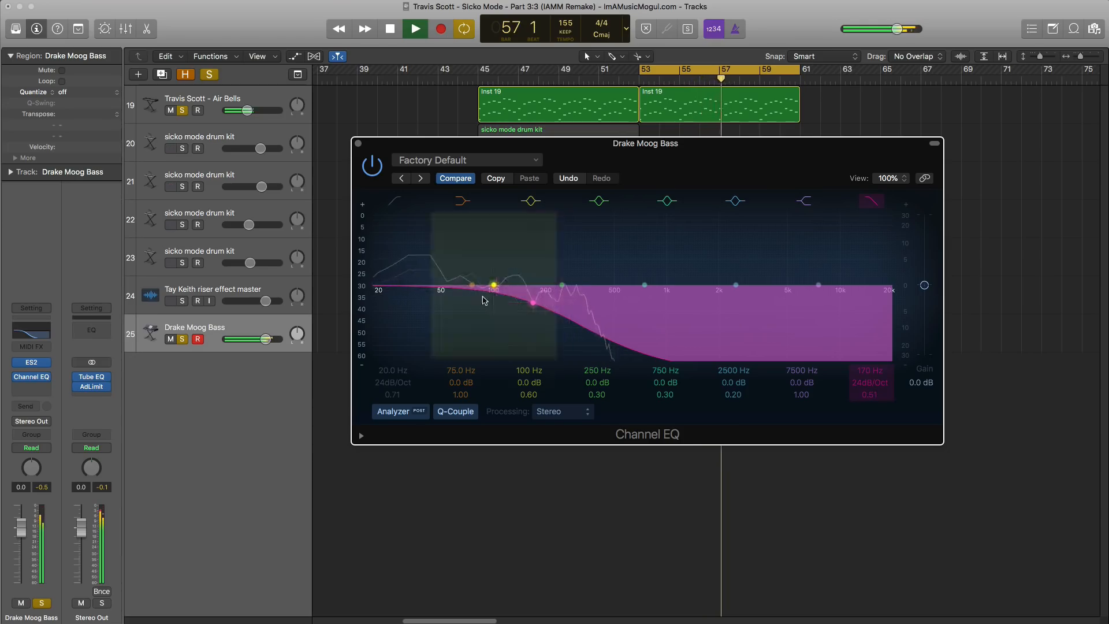
click(359, 143)
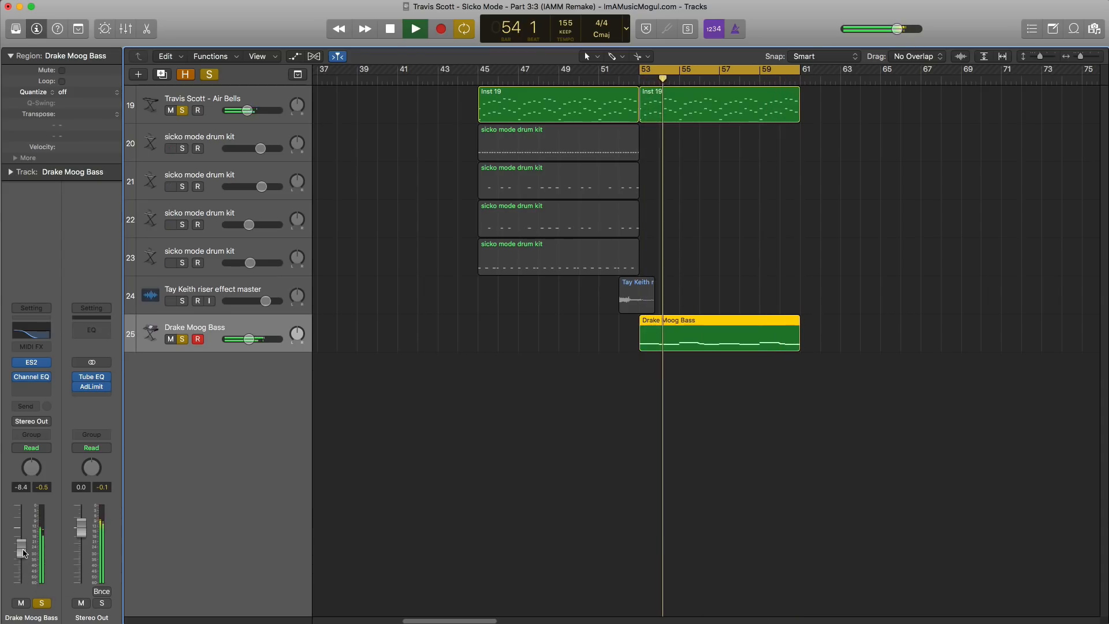
double_click(692, 343)
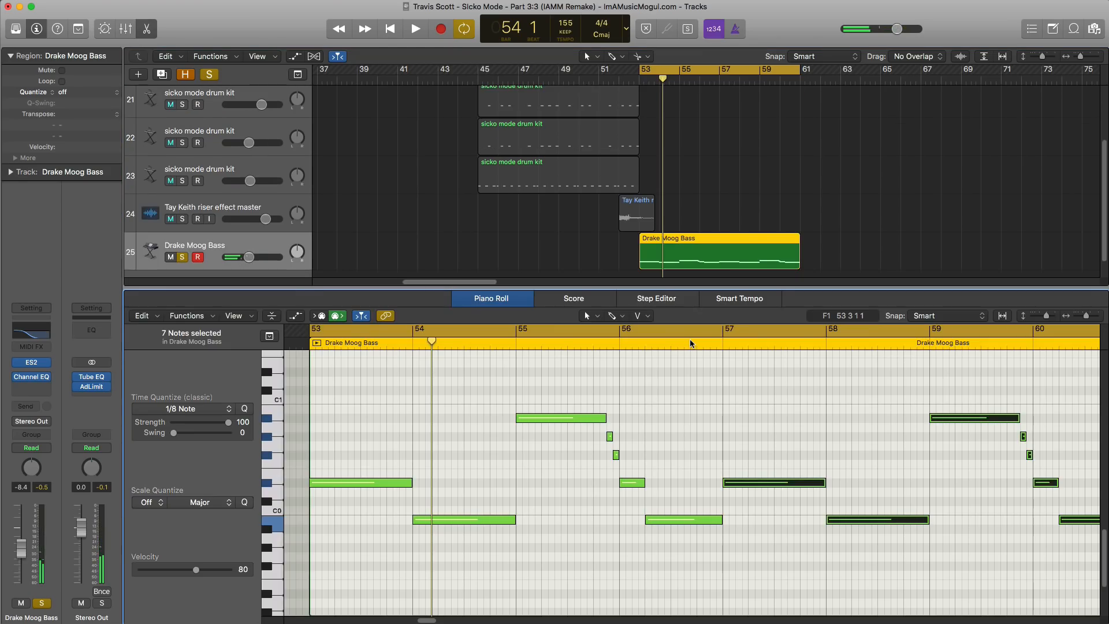
key(e)
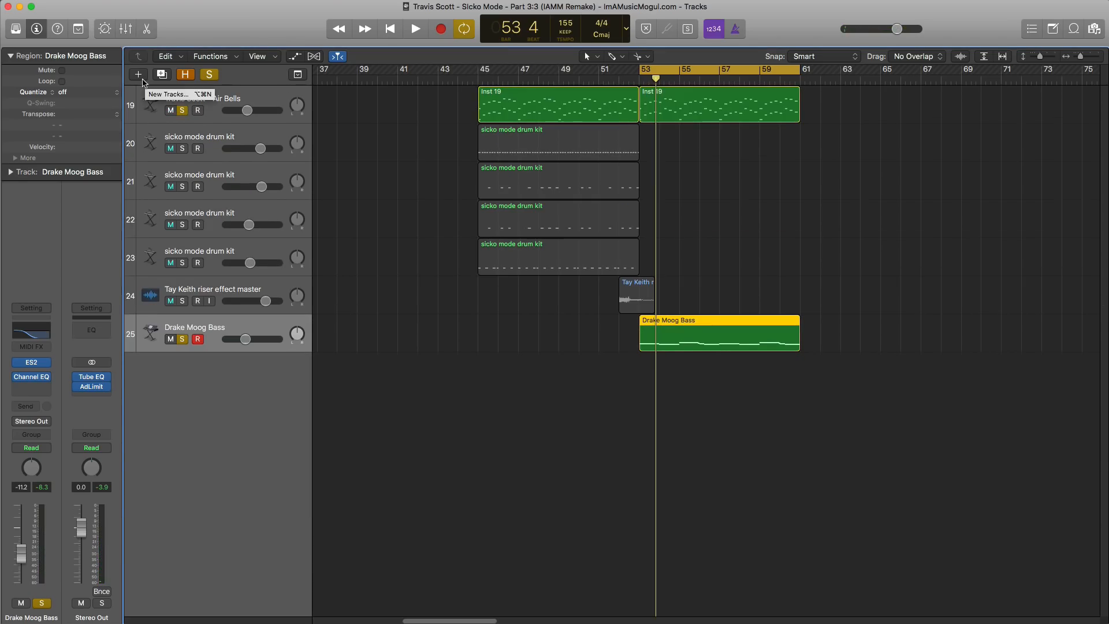
Step: Create a new software instrument track and load the Hollywood Strings sound onto it
click(139, 75)
click(703, 188)
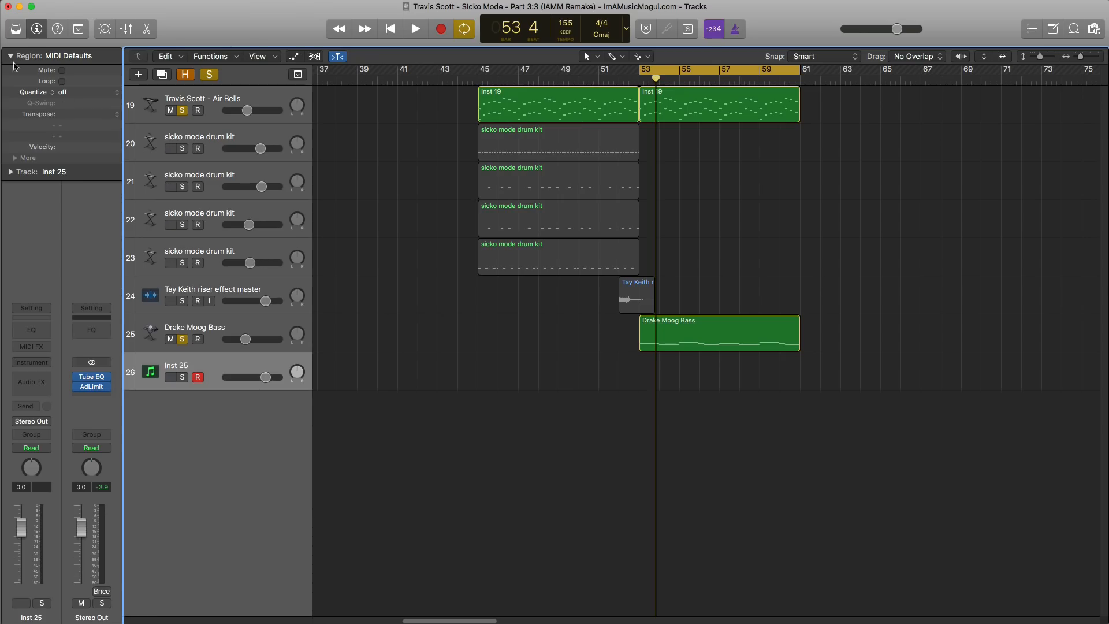
click(15, 30)
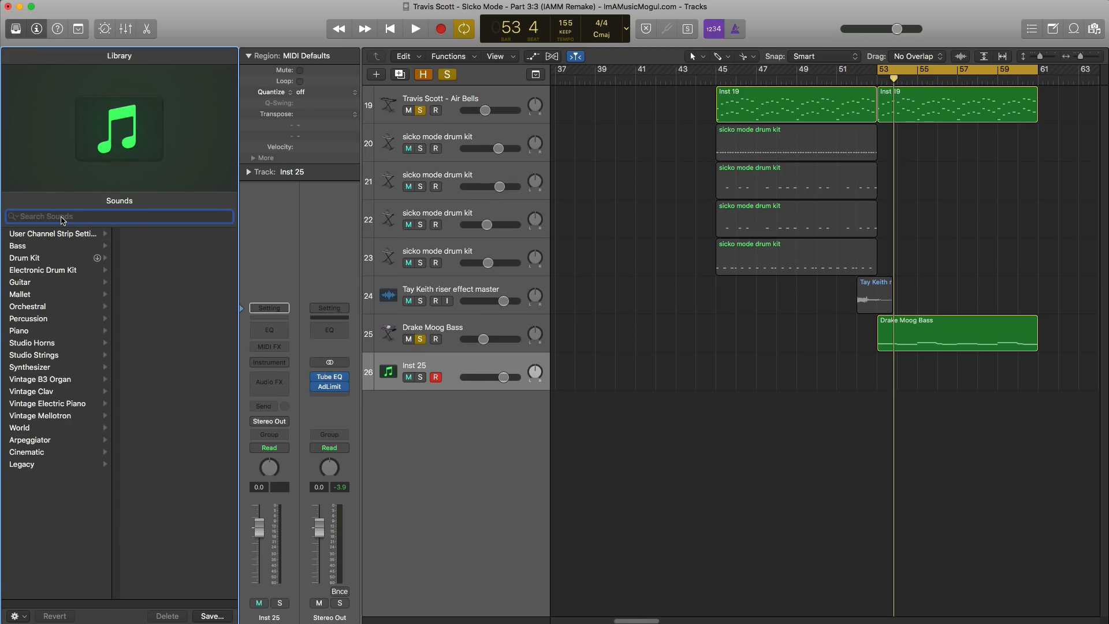
text(holly)
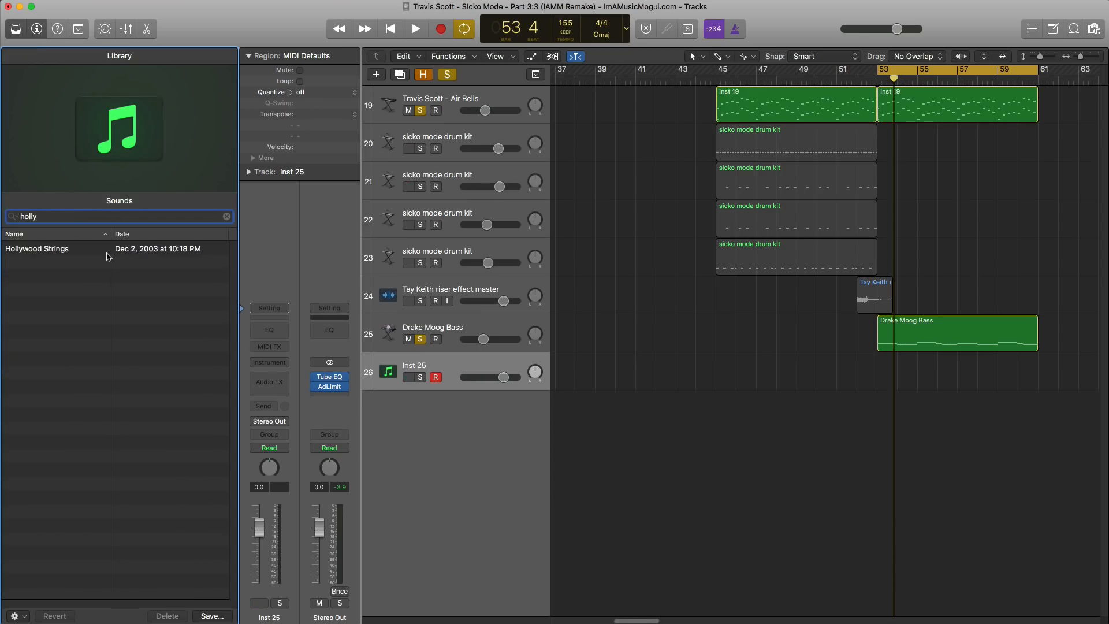
click(64, 251)
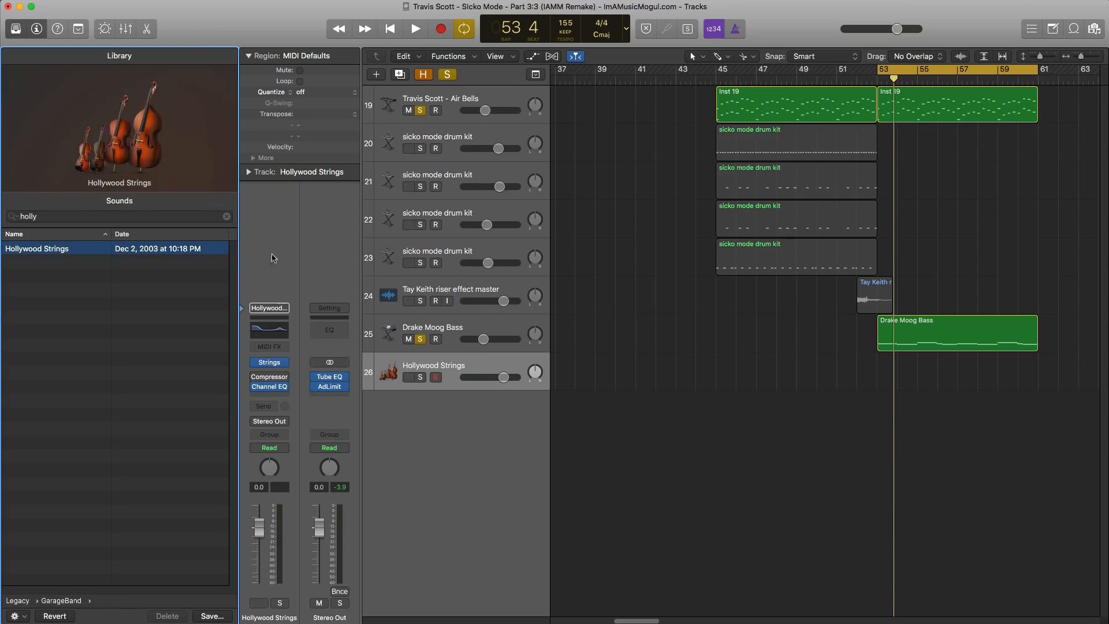
click(17, 30)
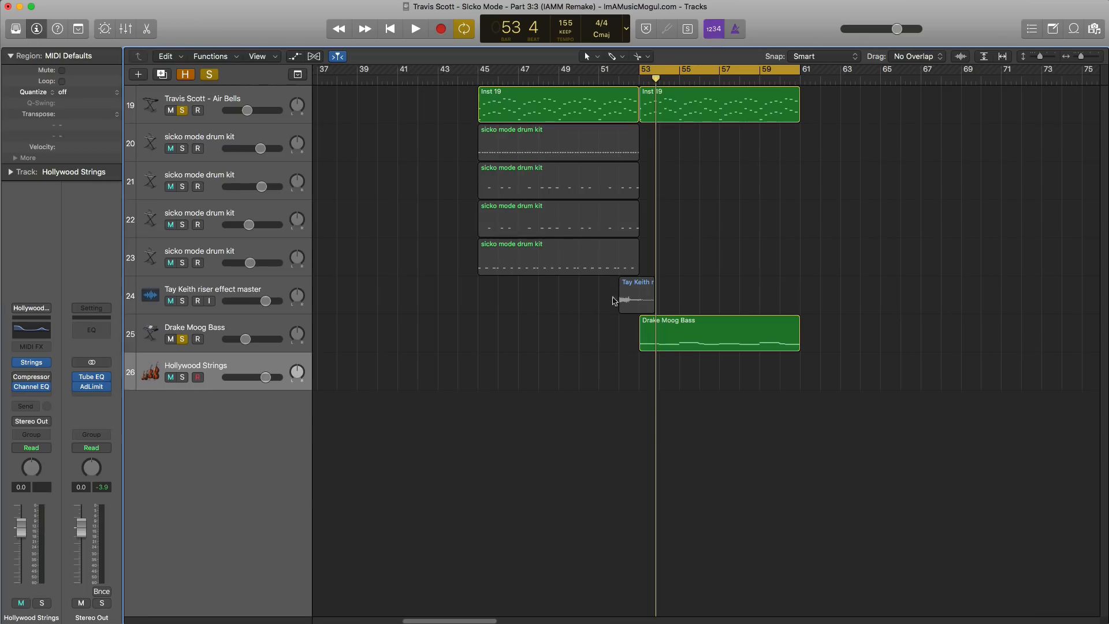
Step: Copy the Drake Moog Bass region onto the Hollywood Strings track at bar 53, then solo and play the strings
drag(673, 345, 676, 375)
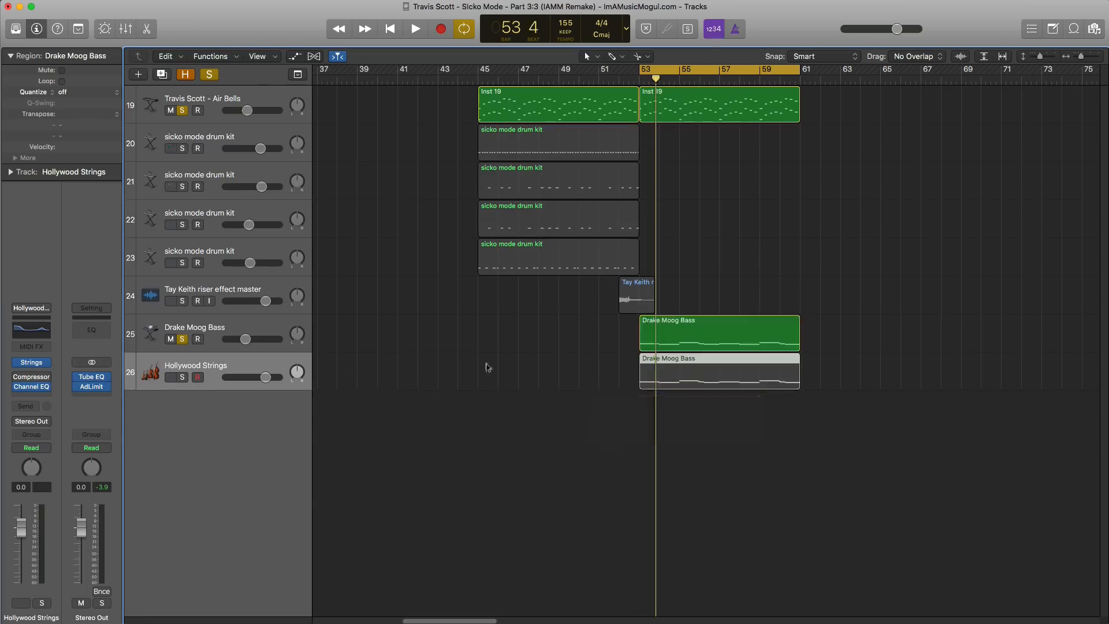
alt+click(184, 378)
alt+click(184, 378)
key(space)
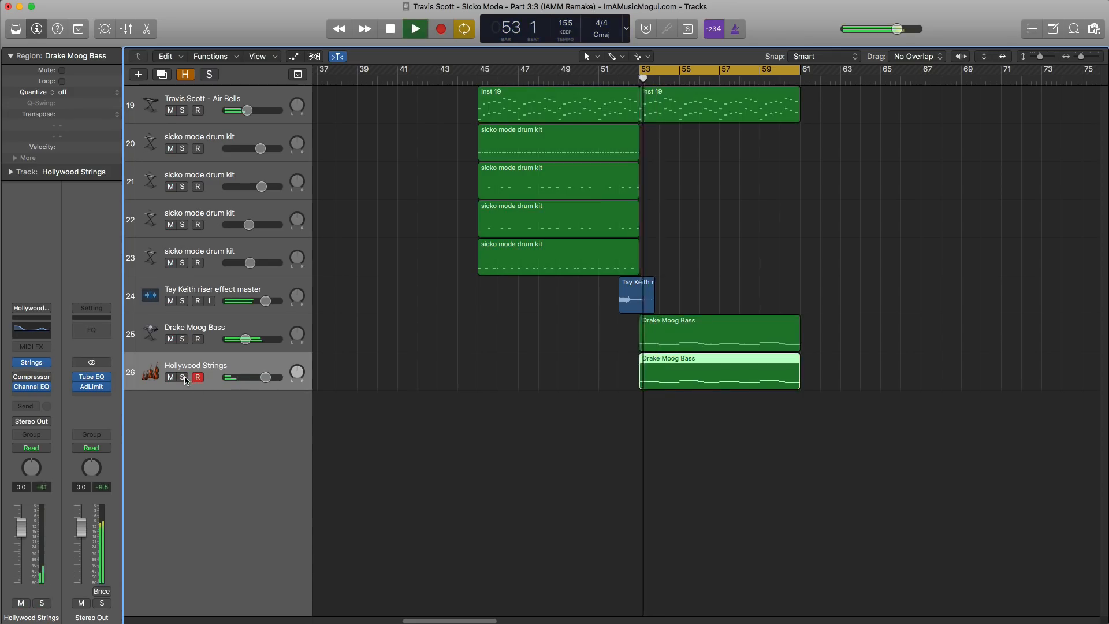
click(185, 379)
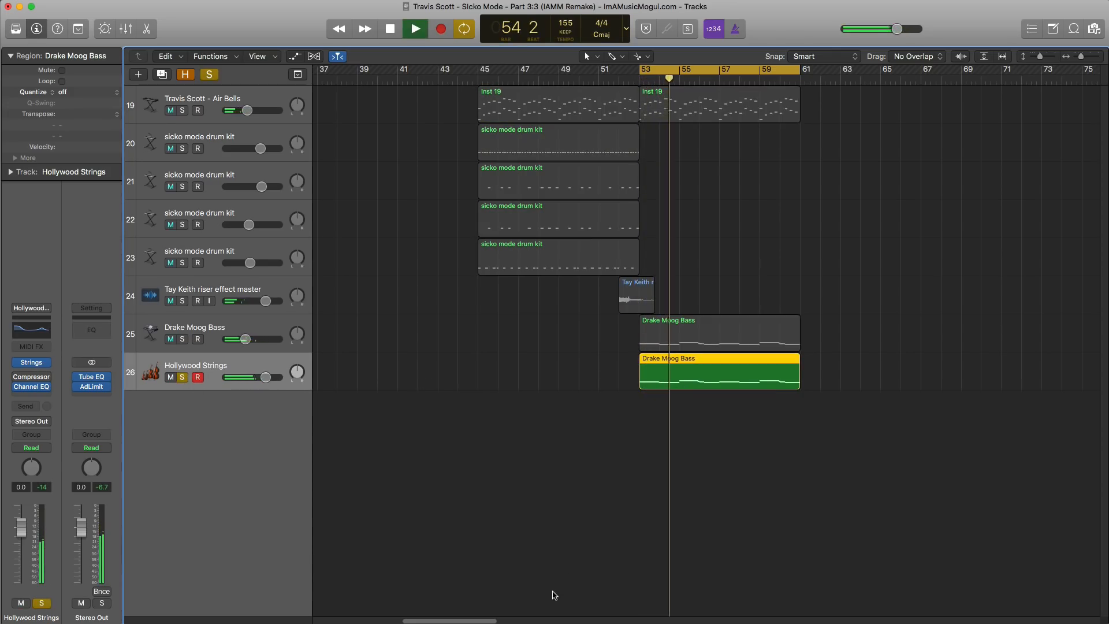
Step: Transpose all notes of the Hollywood Strings region up three octaves and play the result
double_click(699, 377)
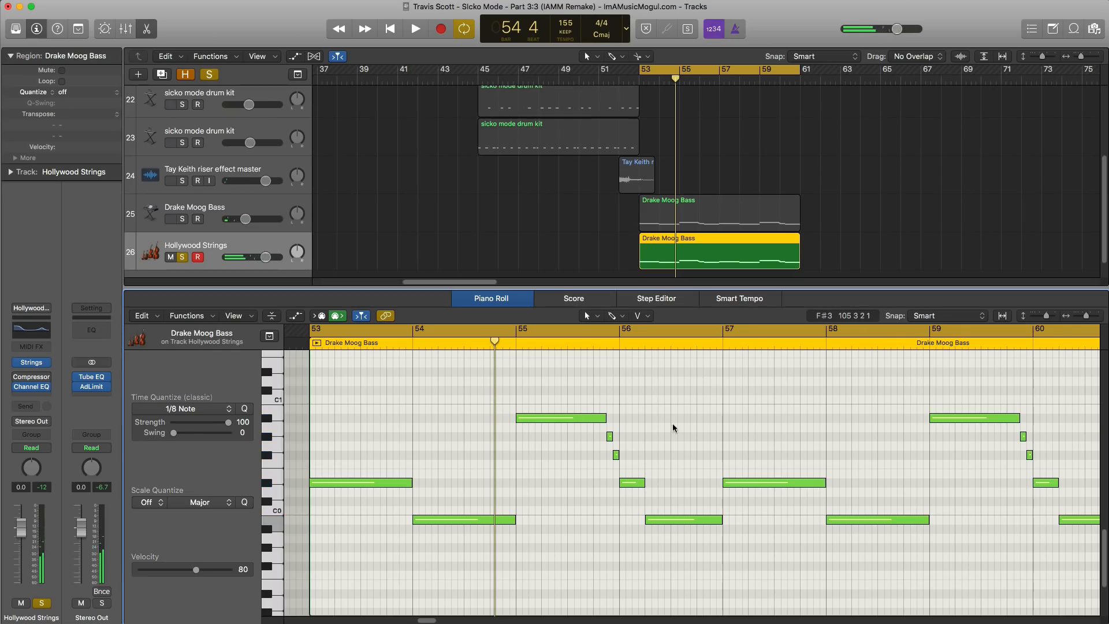
key(super+a)
key(alt+shift+Up)
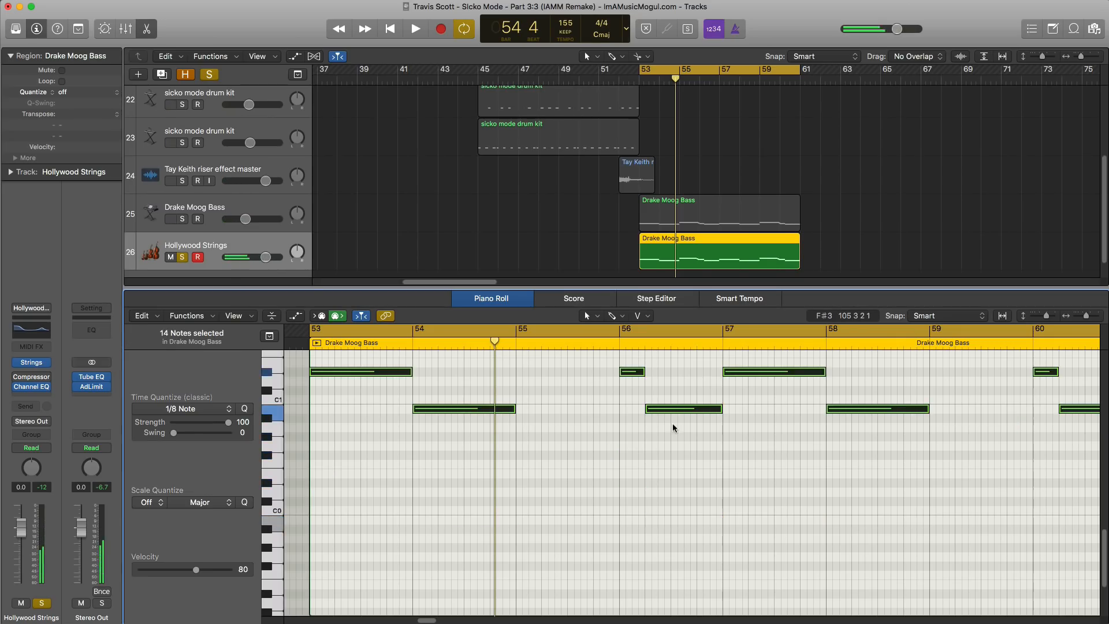
key(alt+shift+Up)
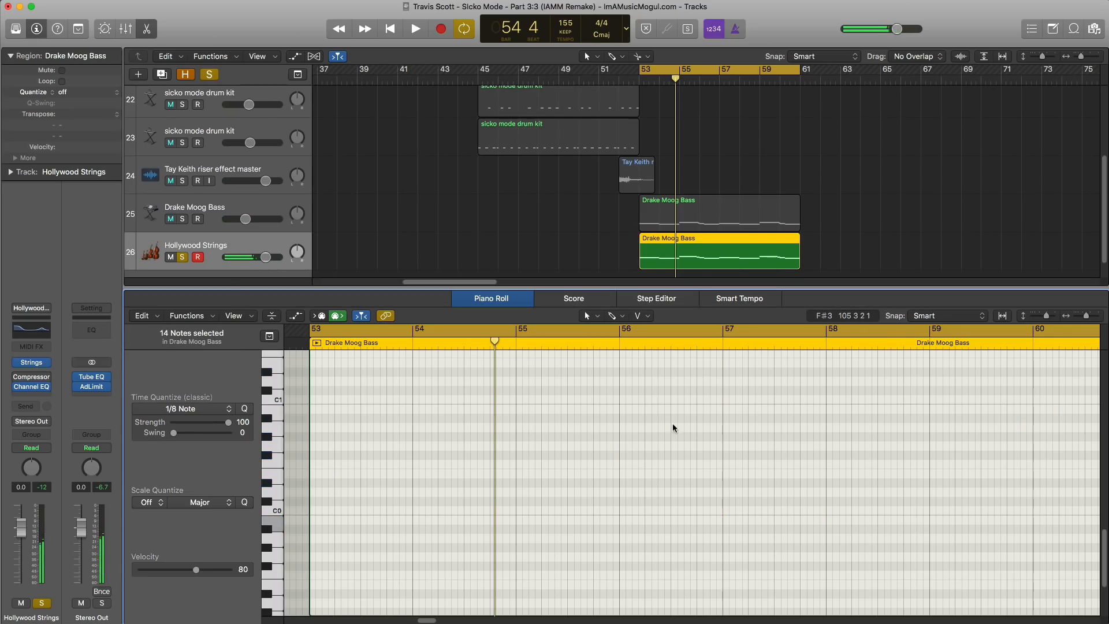
scroll(678, 494, up, 6)
key(alt+shift+Up)
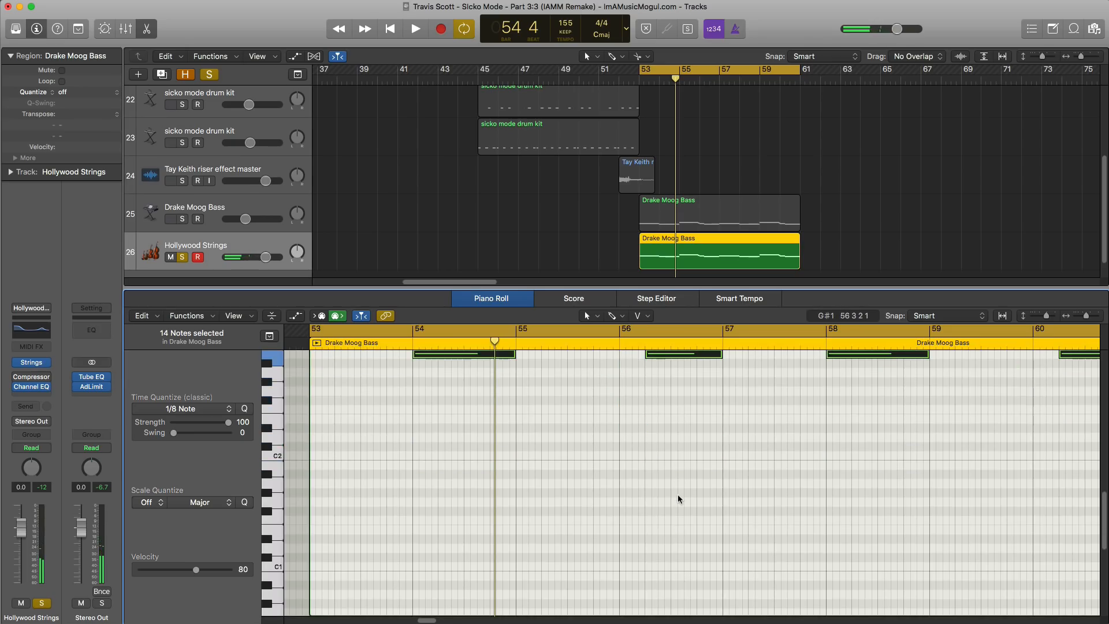
scroll(677, 493, up, 6)
scroll(678, 499, up, 1)
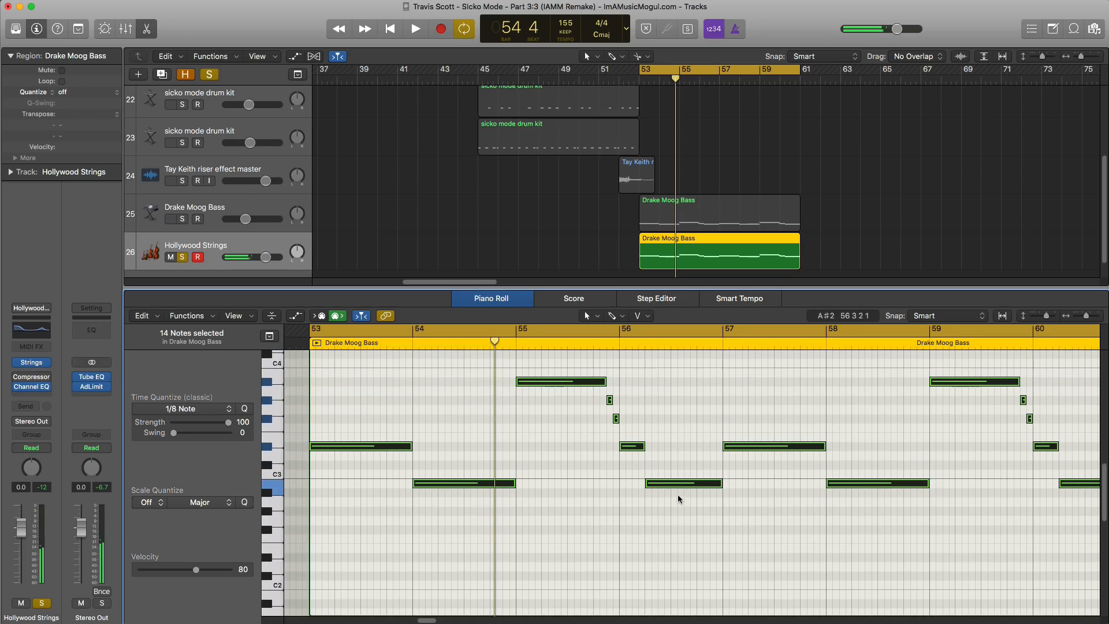
key(space)
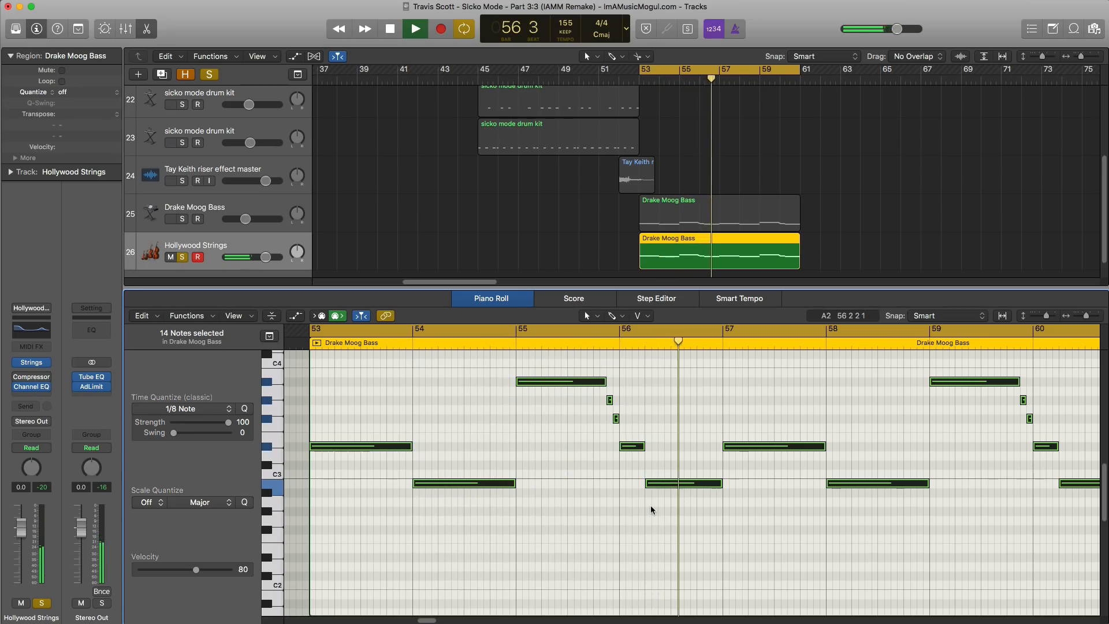
key(space)
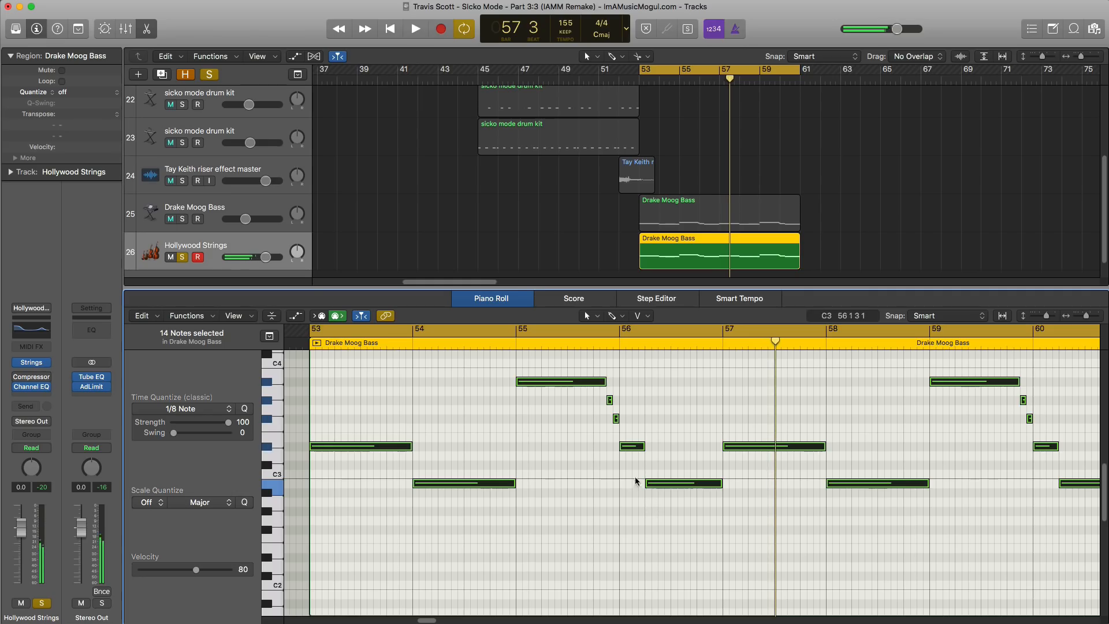
Step: Replace the short string notes in bars 55 and 56 with one-bar notes A#2 and B2, and play the line
click(647, 484)
click(640, 487)
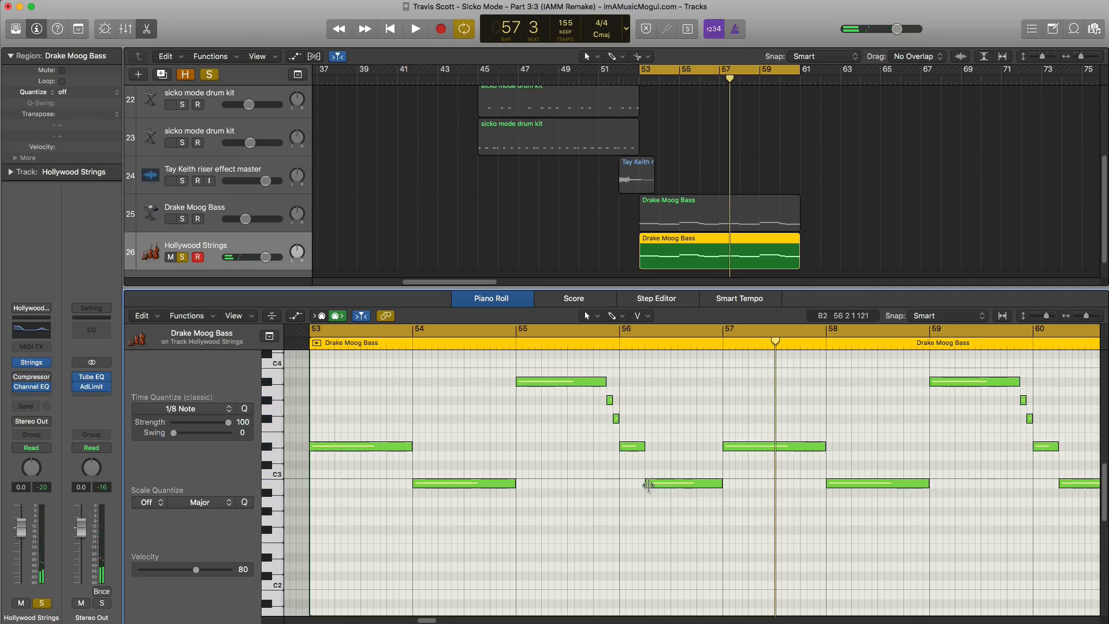
drag(649, 484, 620, 403)
key(space)
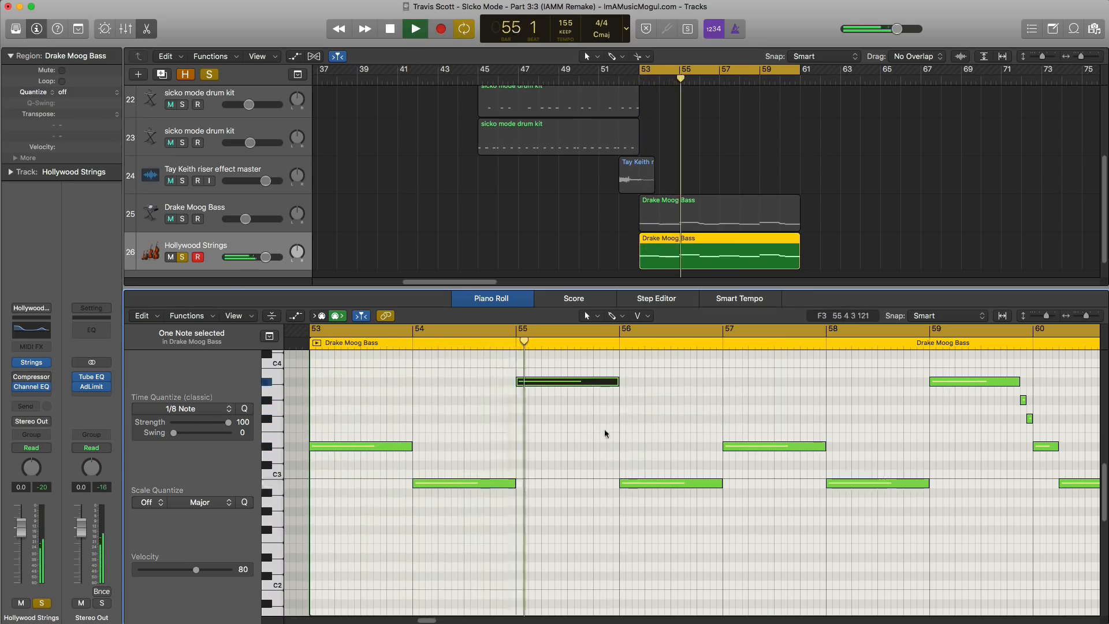
key(space)
key(alt+shift+Down)
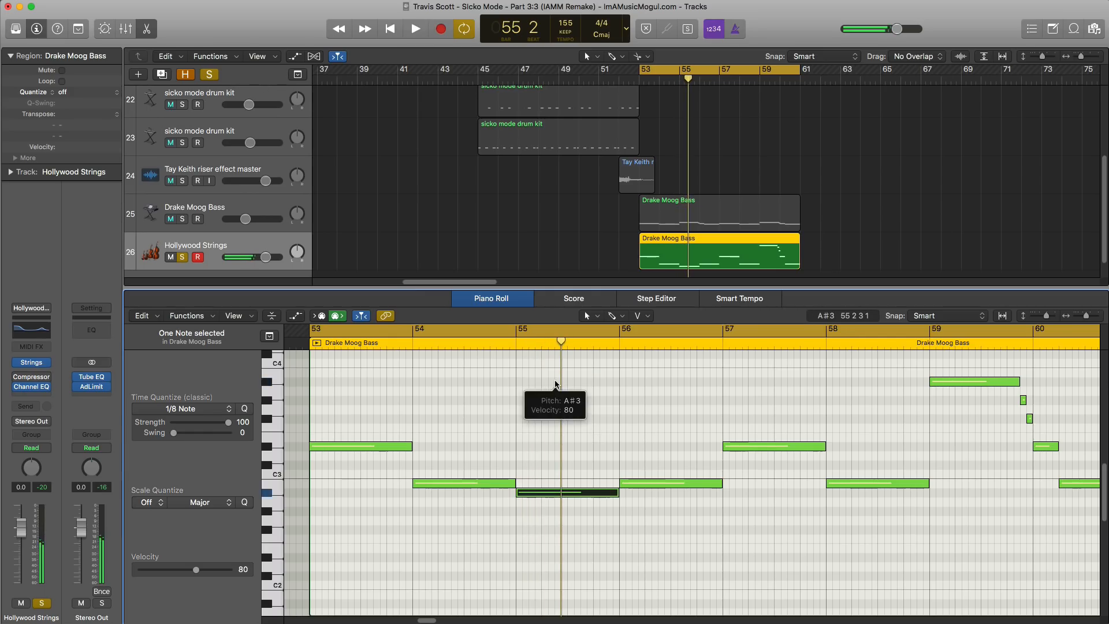
key(space)
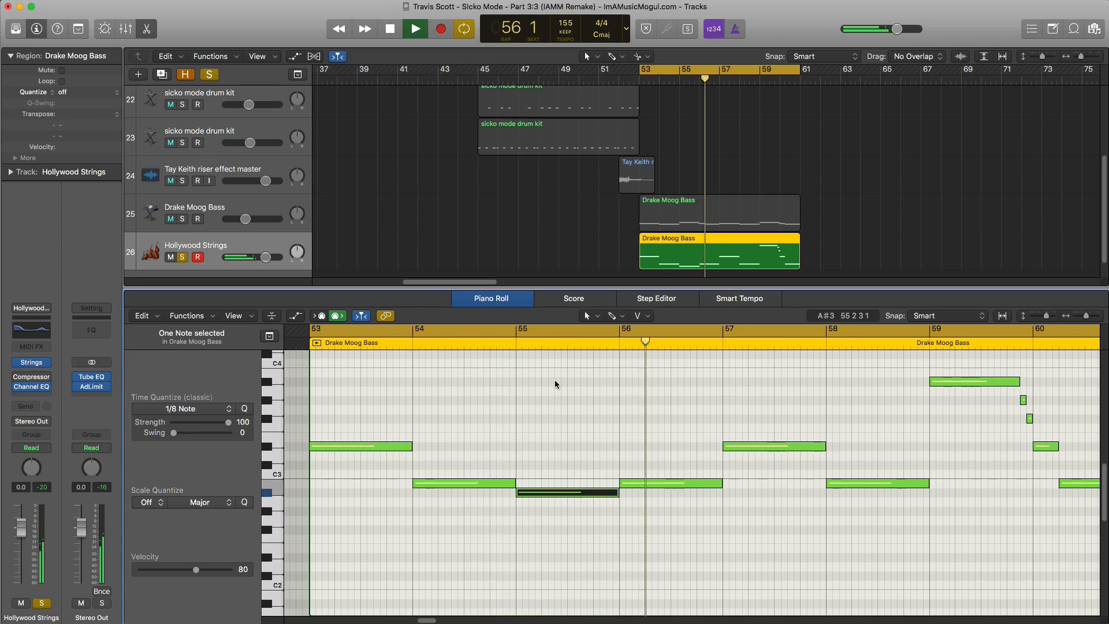
Step: Delete the string notes from bar 57 onward, repeat the four-note pattern over bars 57 to 60, and play it
scroll(653, 379, down, 5)
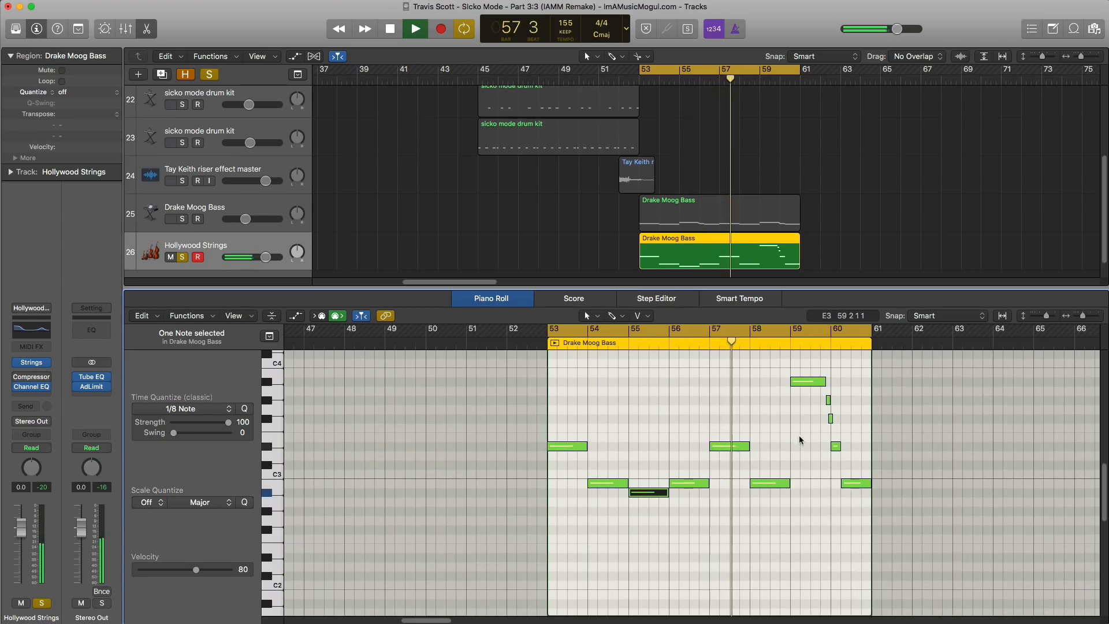
drag(870, 527, 734, 380)
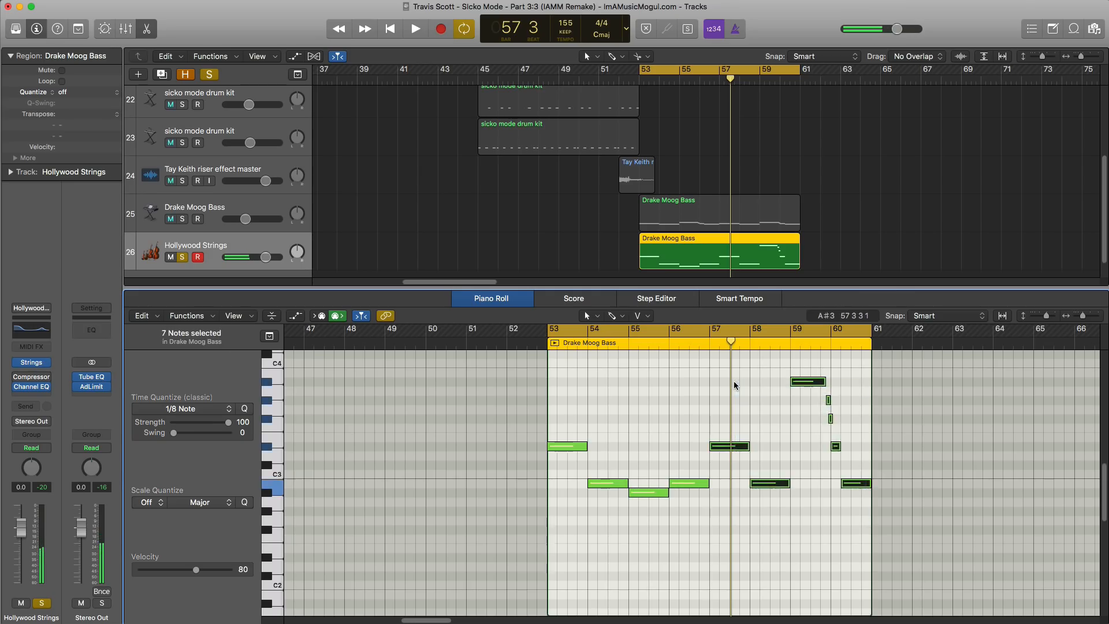
key(Delete)
drag(703, 506, 555, 417)
key(super+r)
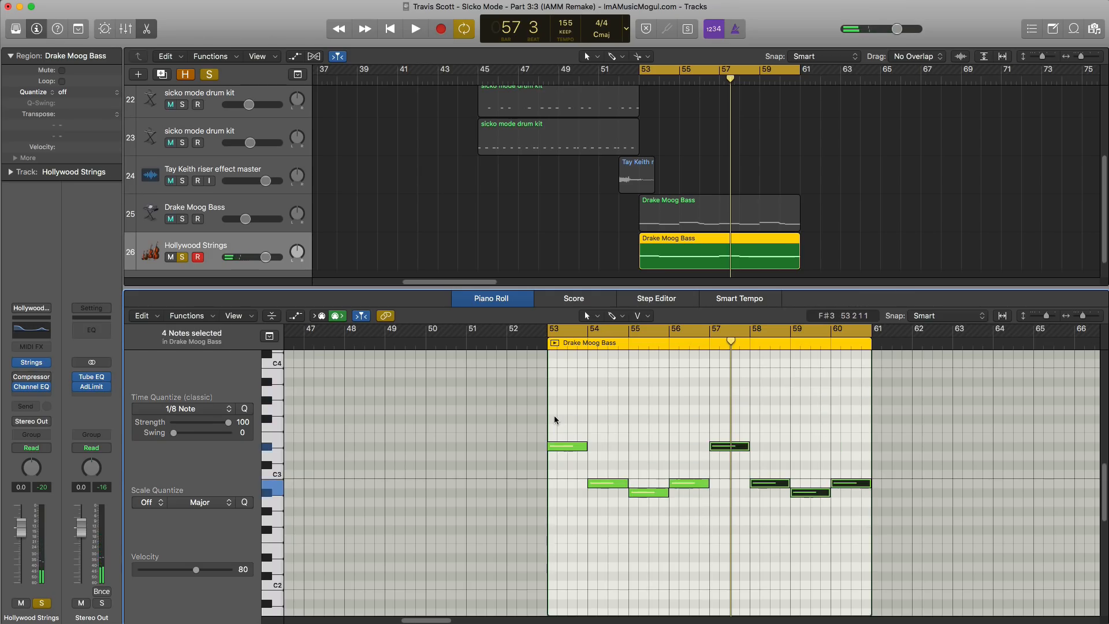
key(space)
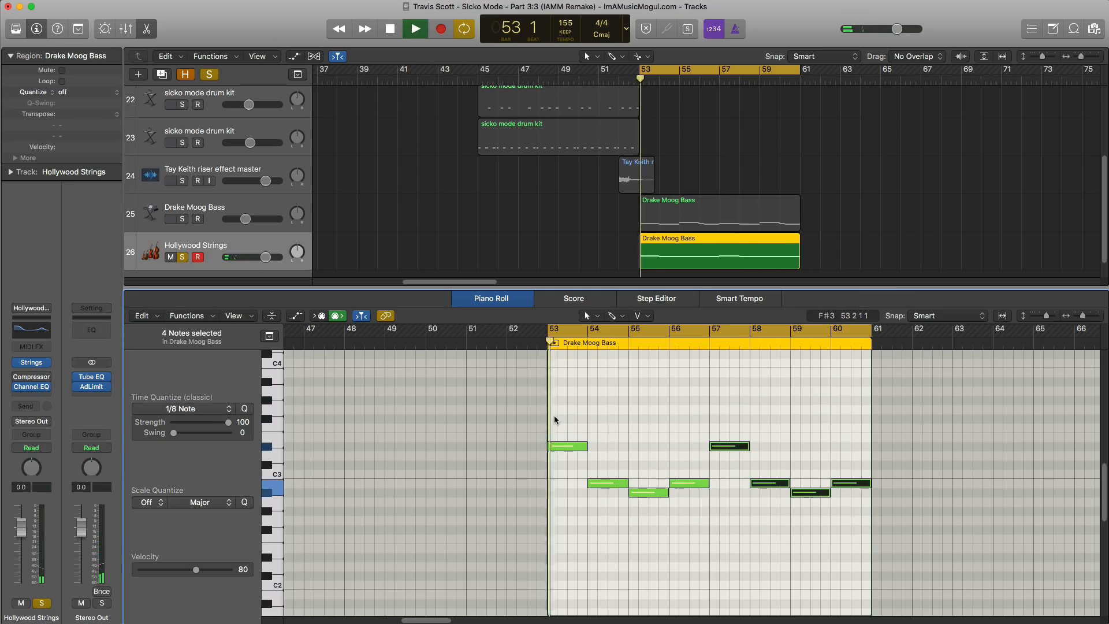
Step: Solo the Drake Moog Bass alongside the Hollywood Strings during playback and close the note editor
click(183, 219)
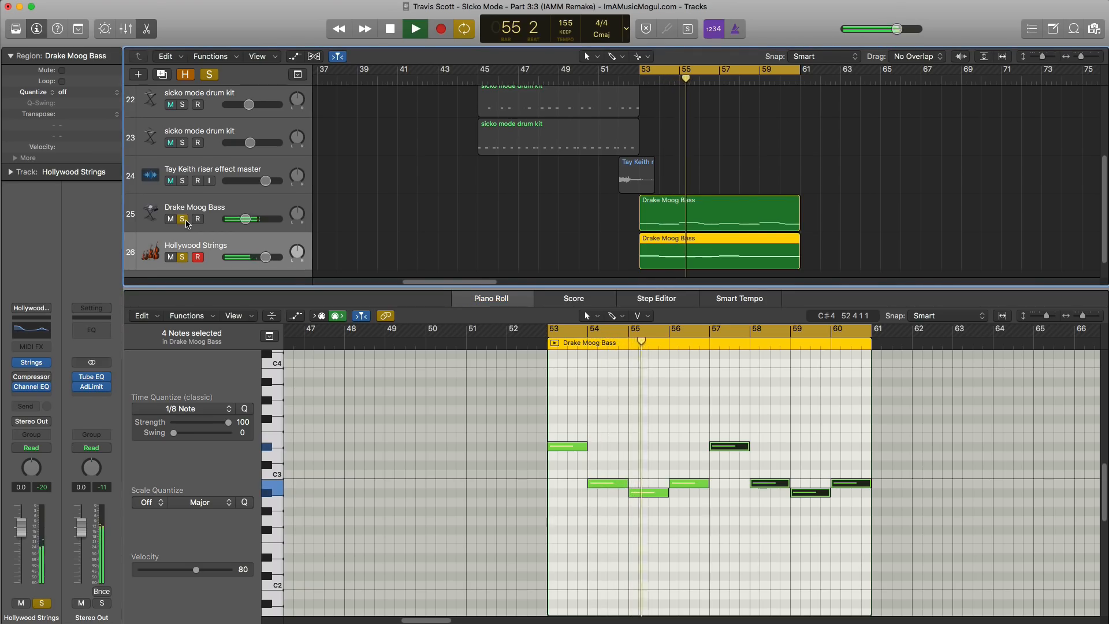
key(z)
key(x)
key(x)
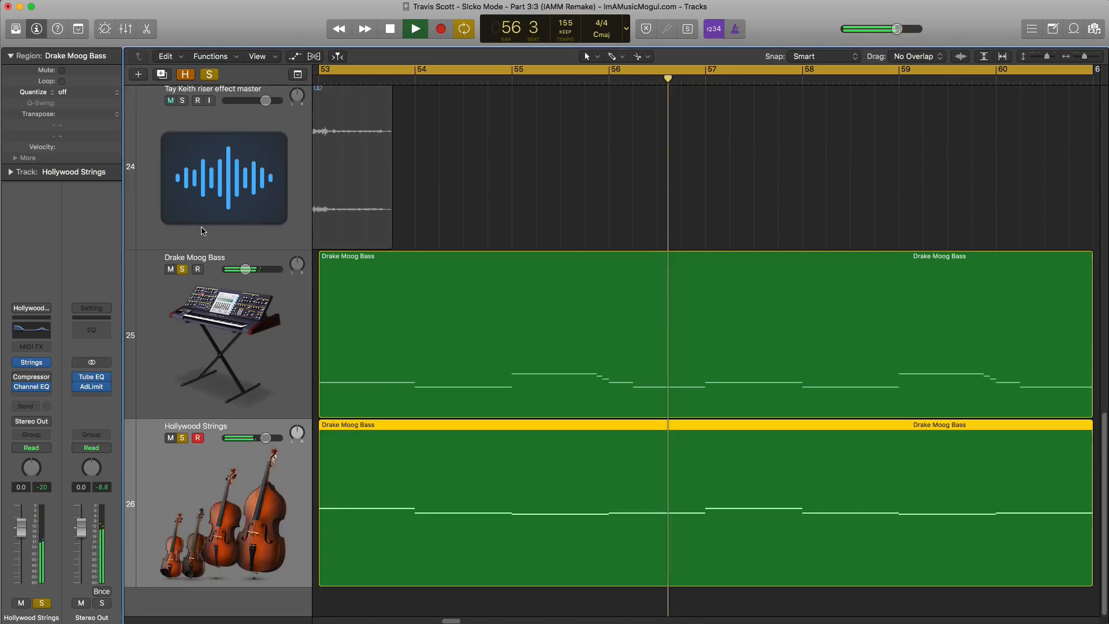
Step: Solo the Air Bells with the bass and strings during playback, and review the Drake Moog Bass notes
key(x)
key(x)
key(z)
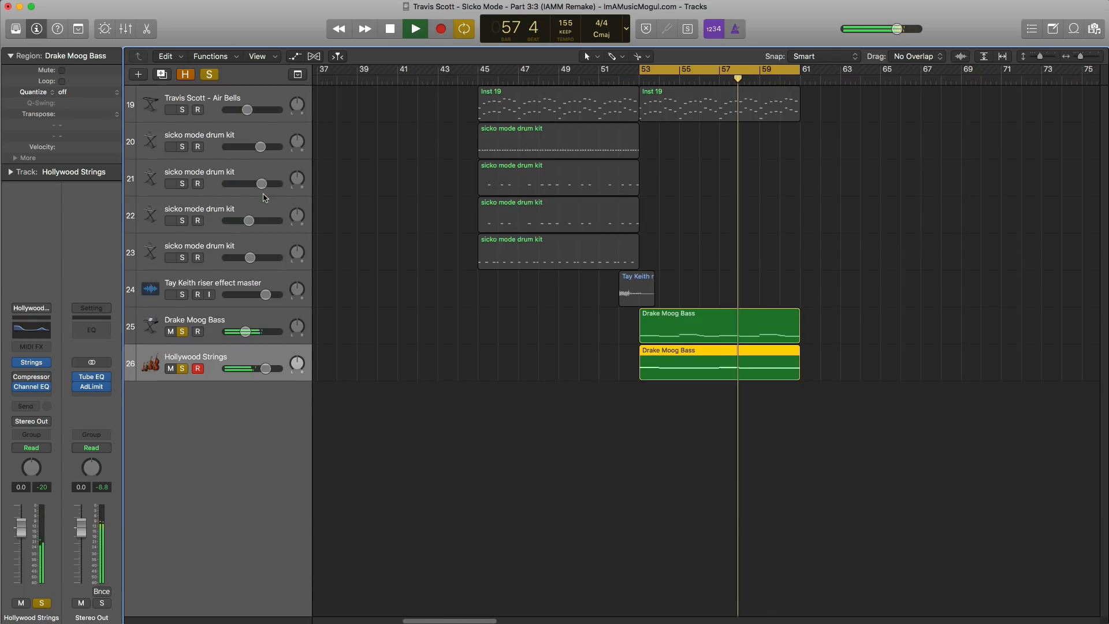
click(183, 111)
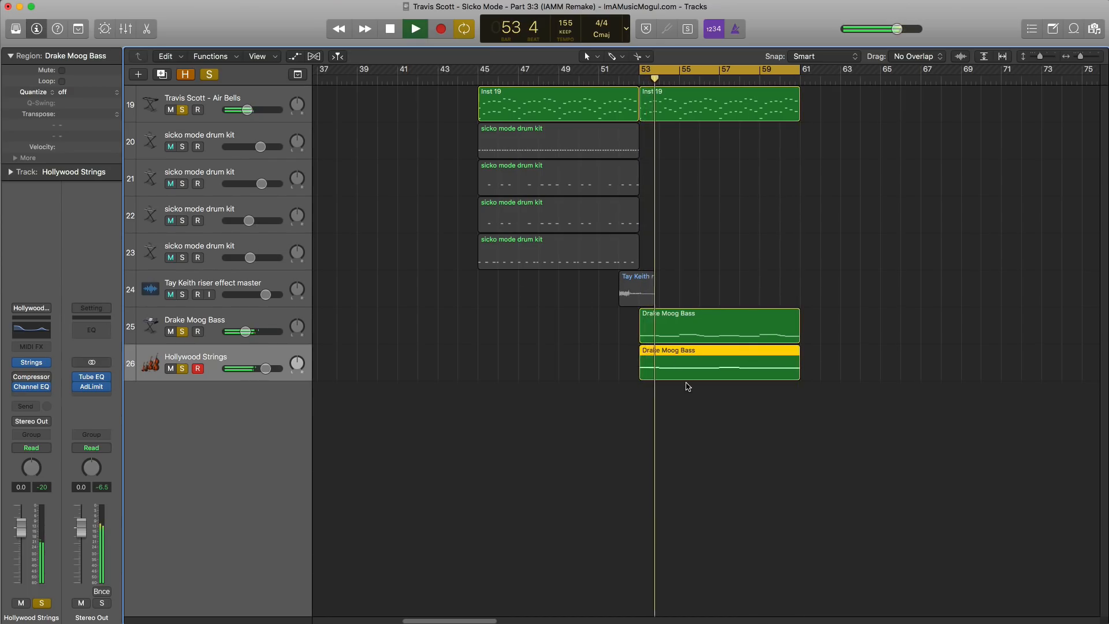
click(683, 339)
double_click(683, 339)
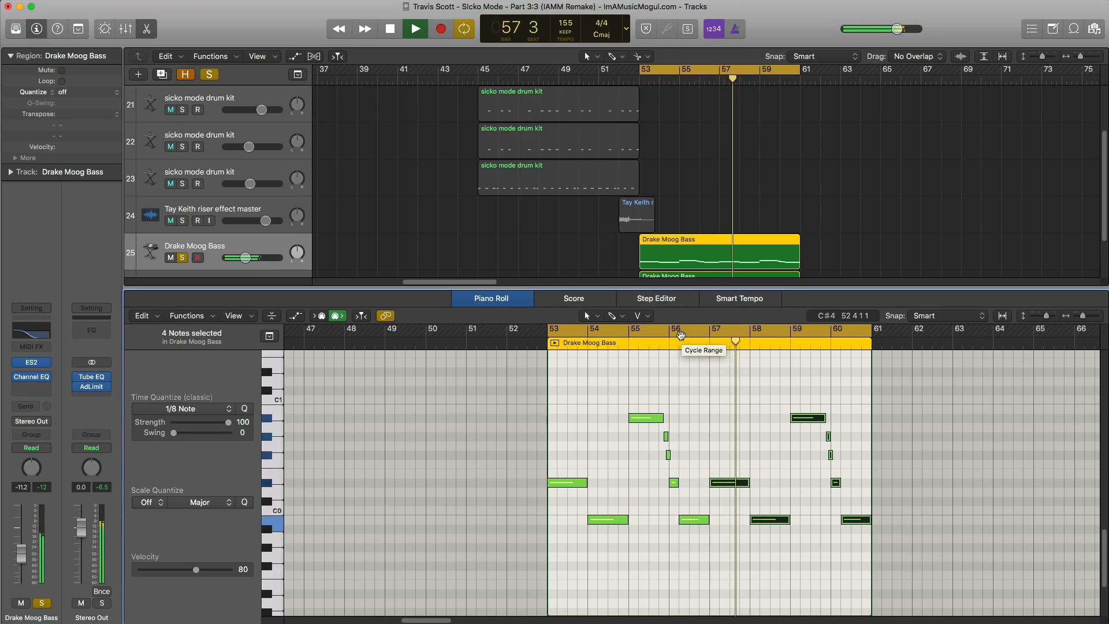
key(e)
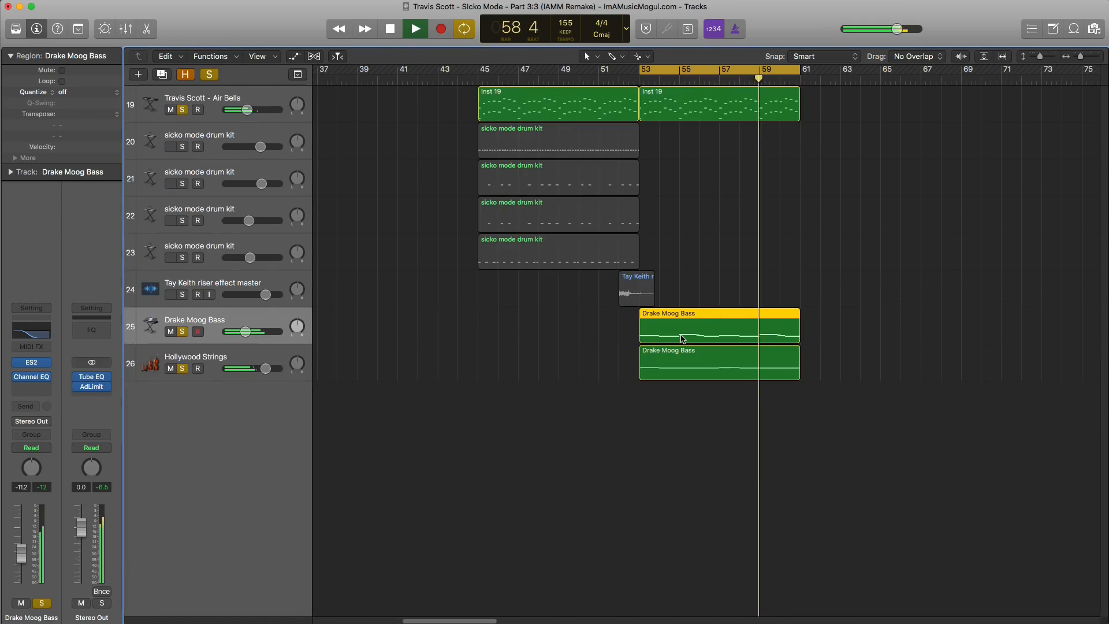
Step: Lower the Hollywood Strings track volume to about -11 dB and stop playback
key(super+Up)
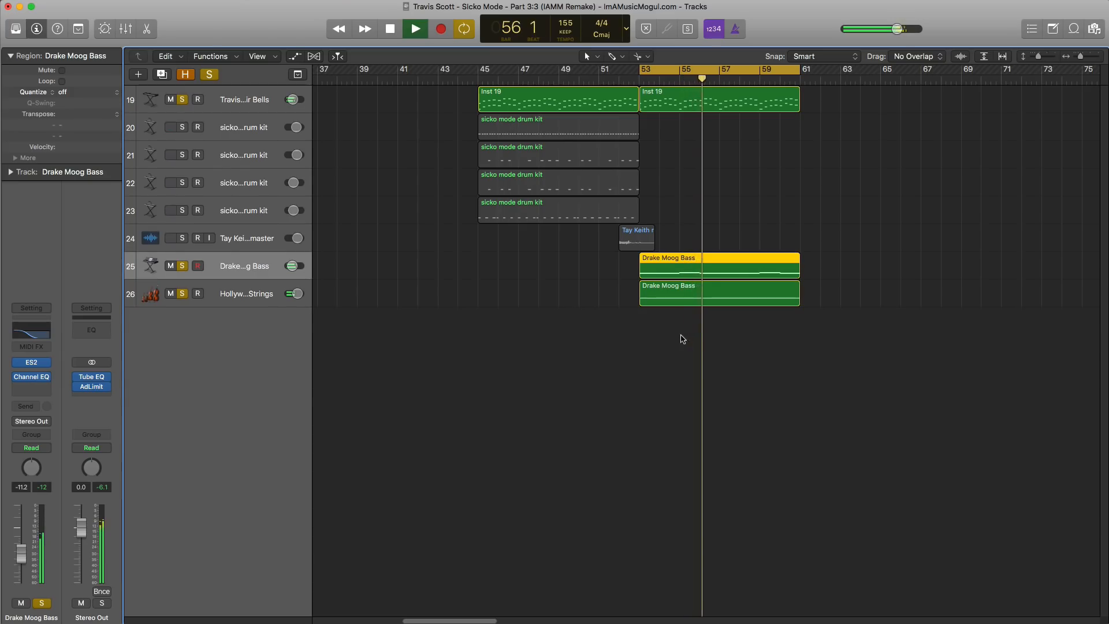
click(246, 293)
key(space)
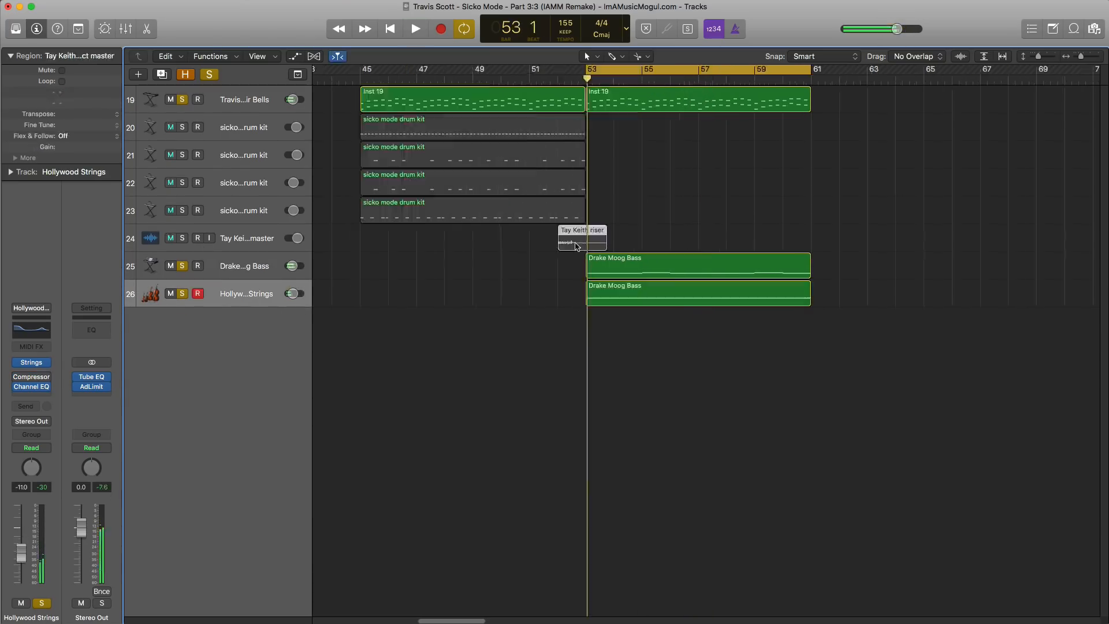
Step: Copy the Tay Keith riser region to bar 60 and clear the solo on all tracks
drag(573, 240, 802, 245)
alt+click(184, 268)
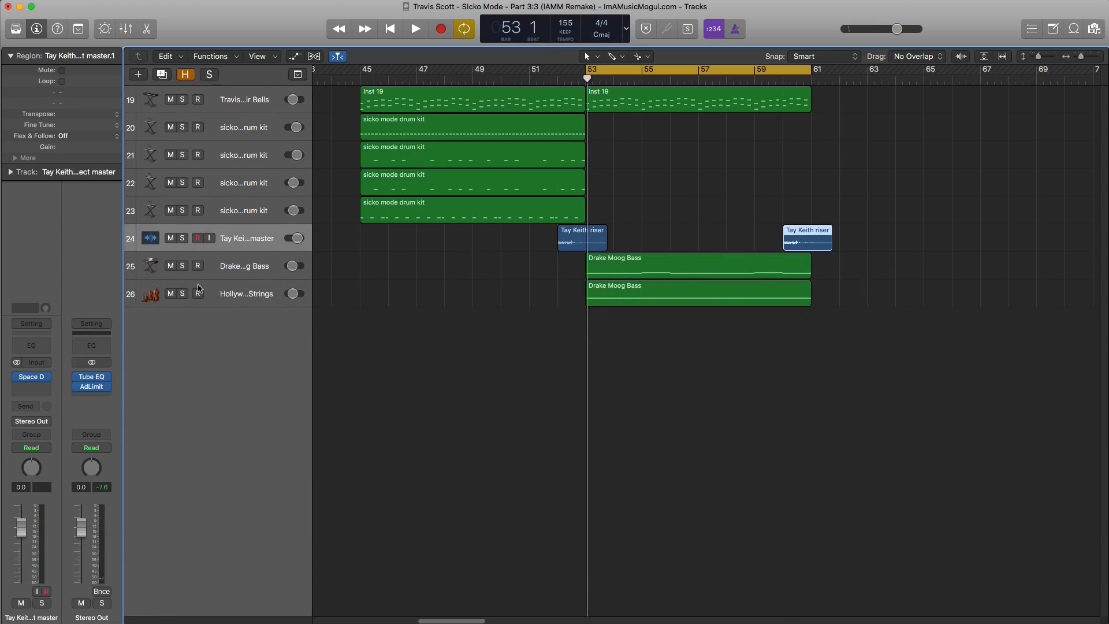
Step: Play the full arrangement from about bar 51 with cycling off, and turn the cycle back on after stopping
click(612, 78)
double_click(546, 81)
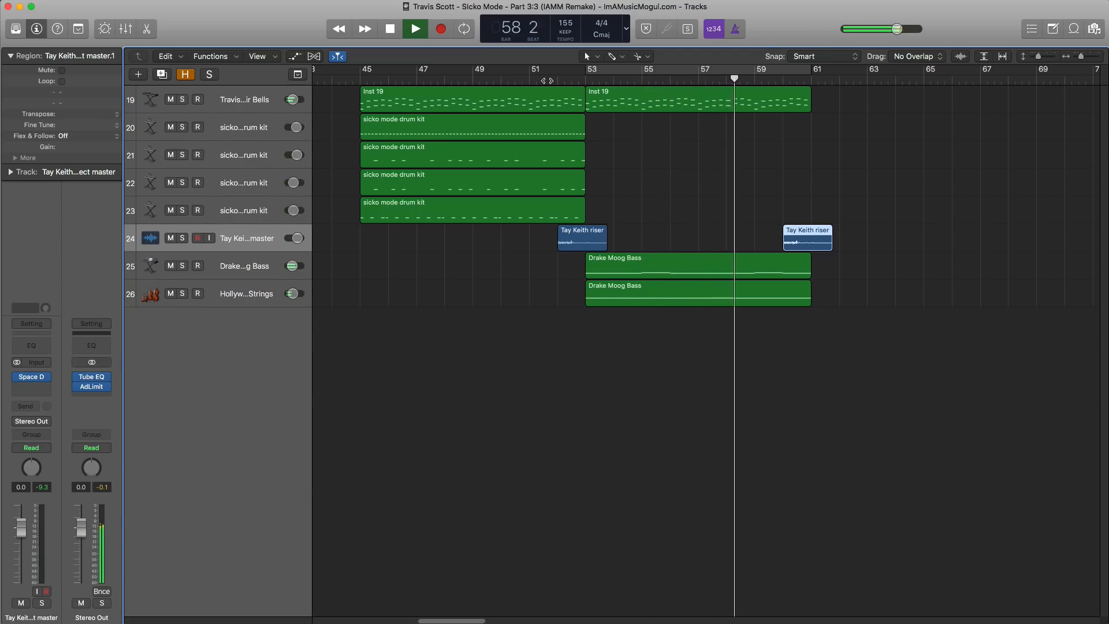
key(space)
click(615, 74)
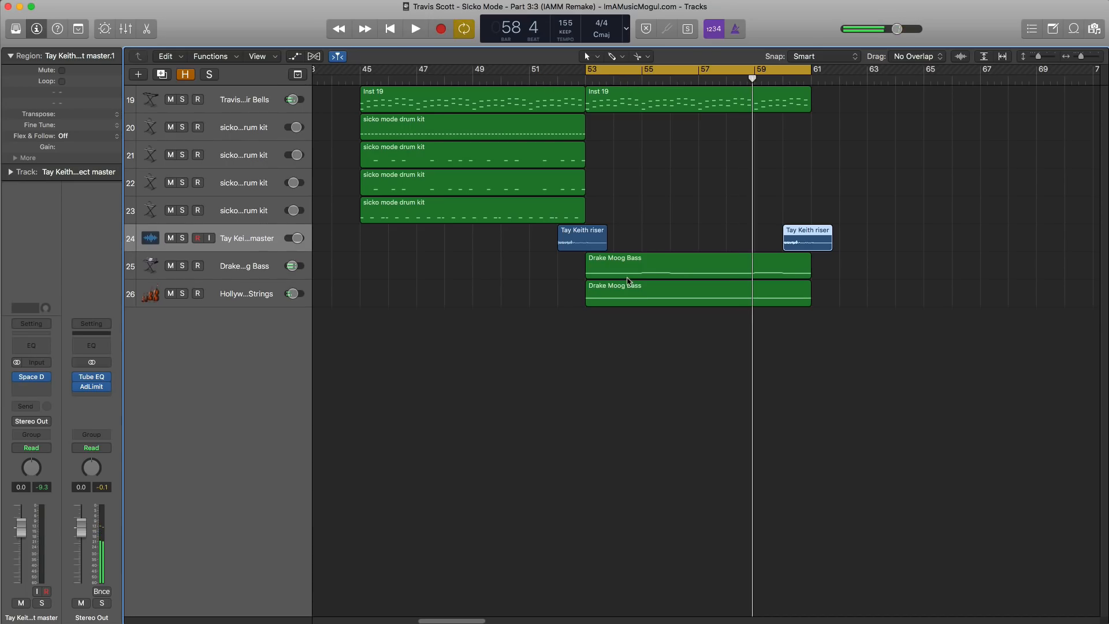
Step: In the Drake Moog Bass region, delete the last low note of bar 60 and extend its D#0 note over the full bar
double_click(636, 275)
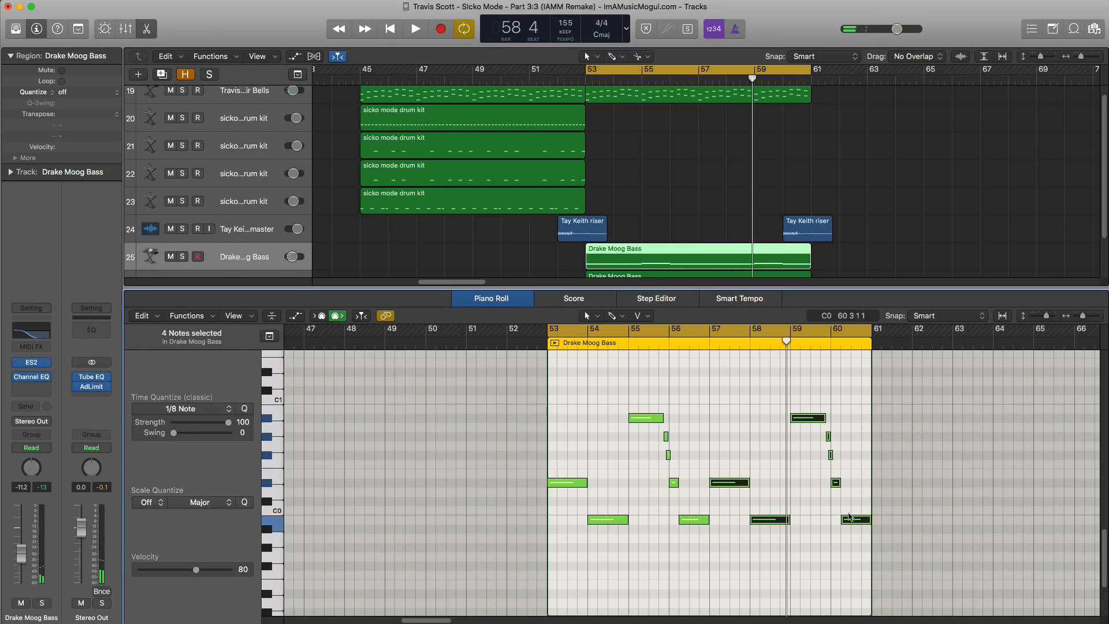
click(848, 503)
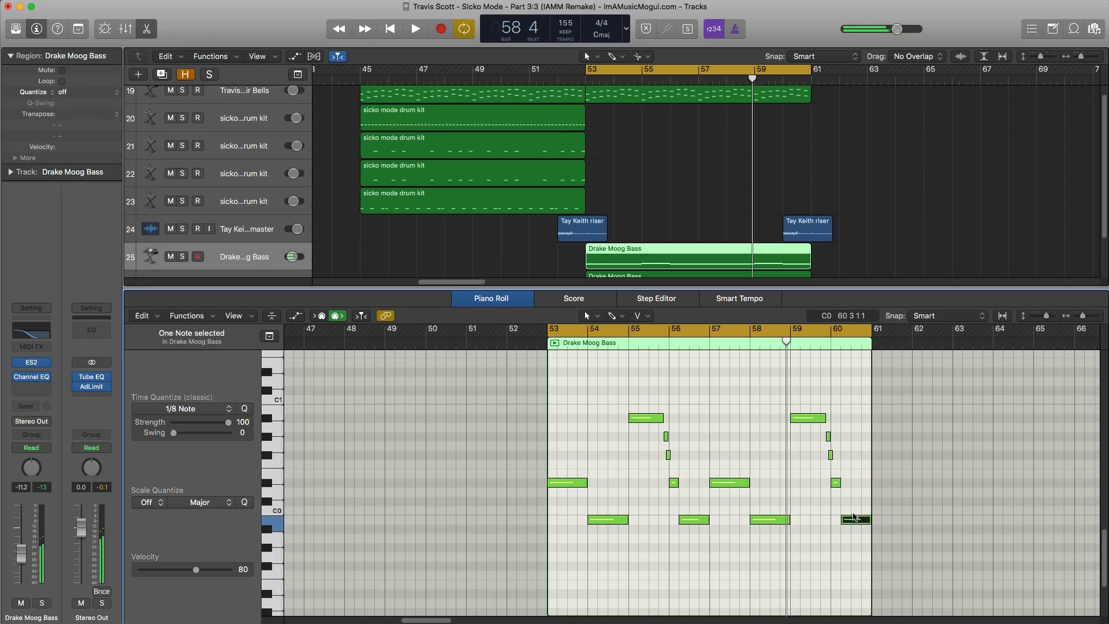
drag(840, 488, 869, 488)
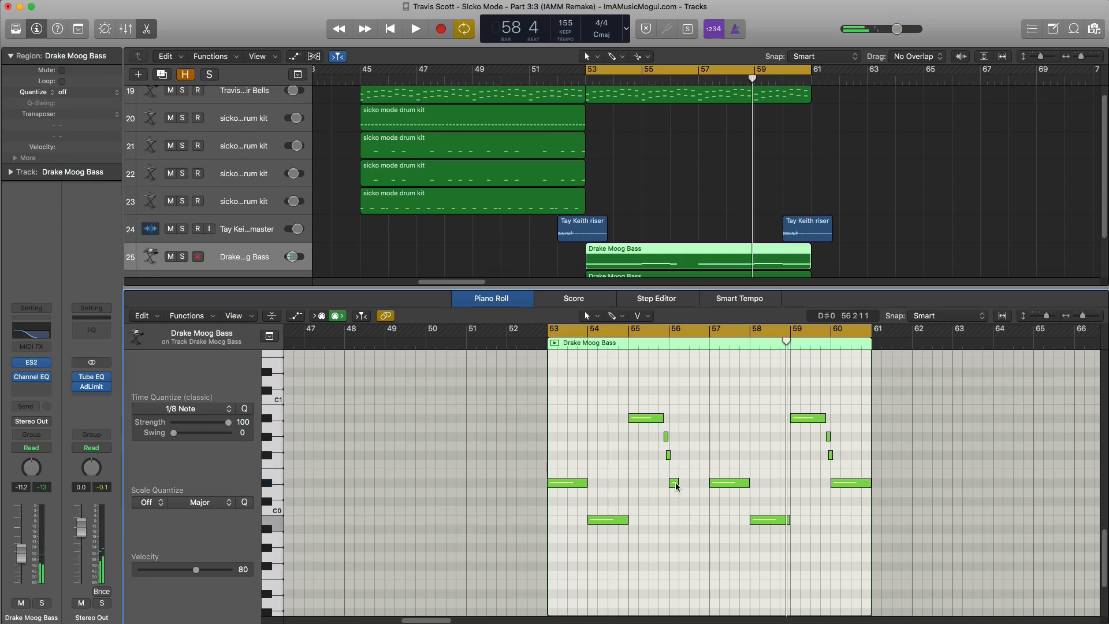
Step: Replace the bass notes in bar 56 with one D#0 note held for the full bar, and play the line
drag(677, 486, 709, 486)
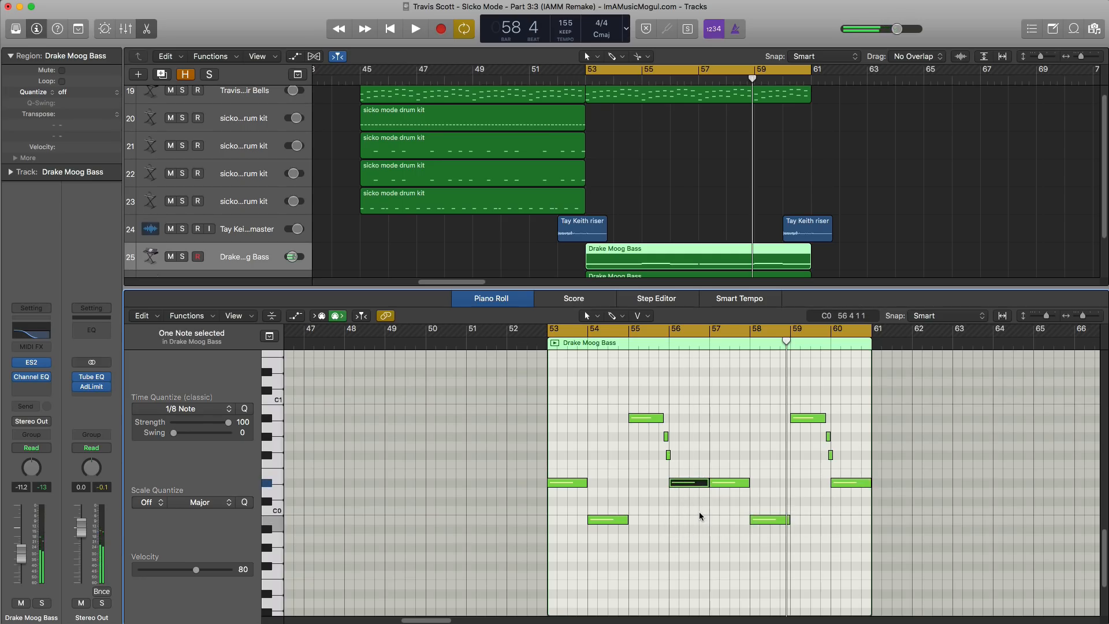
key(space)
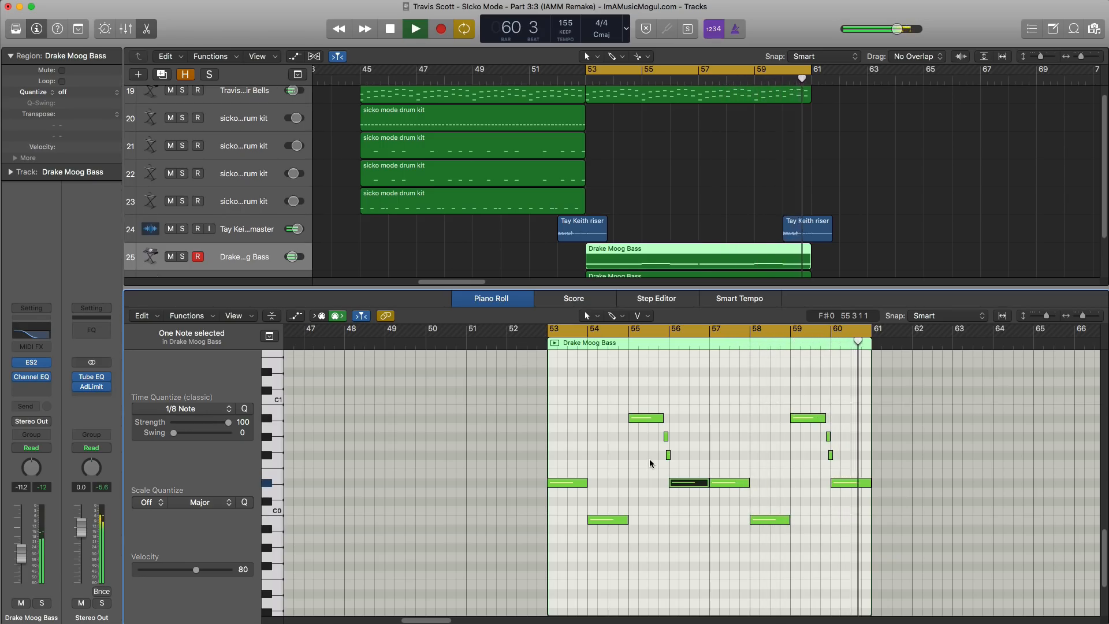
key(space)
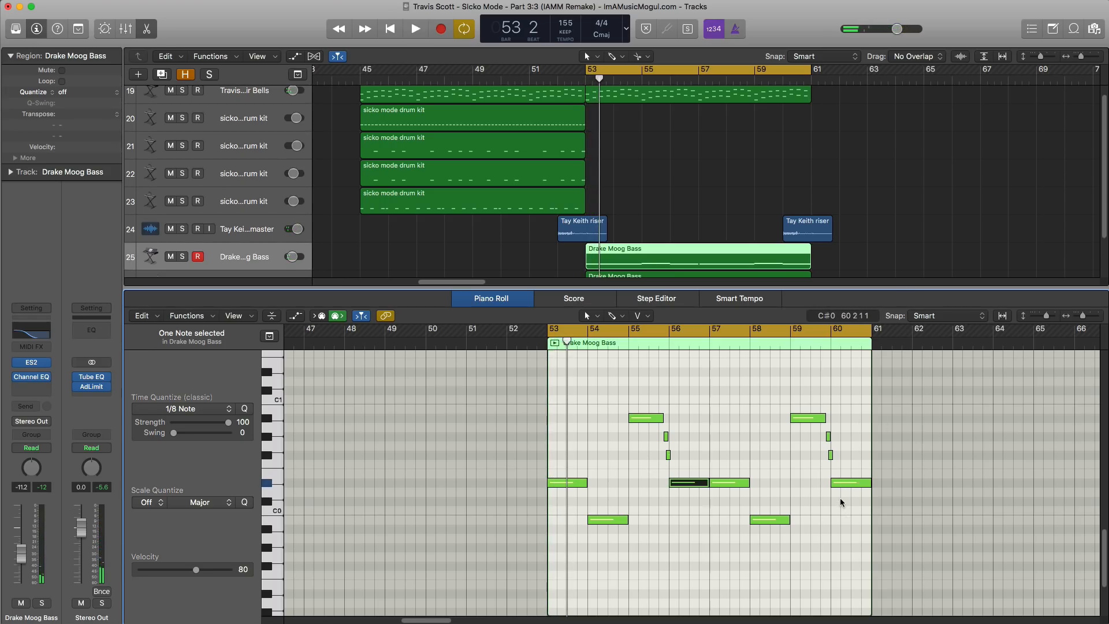
Step: Close the note editor and set the Drake Moog Bass track volume to -10.6 dB during playback
key(x)
key(x)
scroll(761, 323, up, 2)
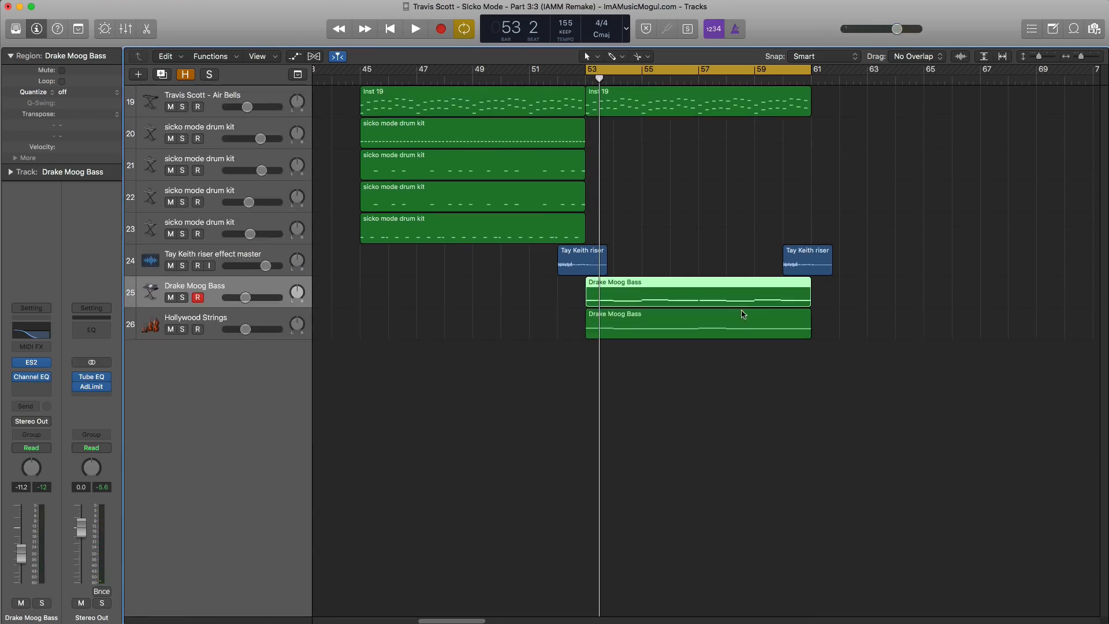
key(space)
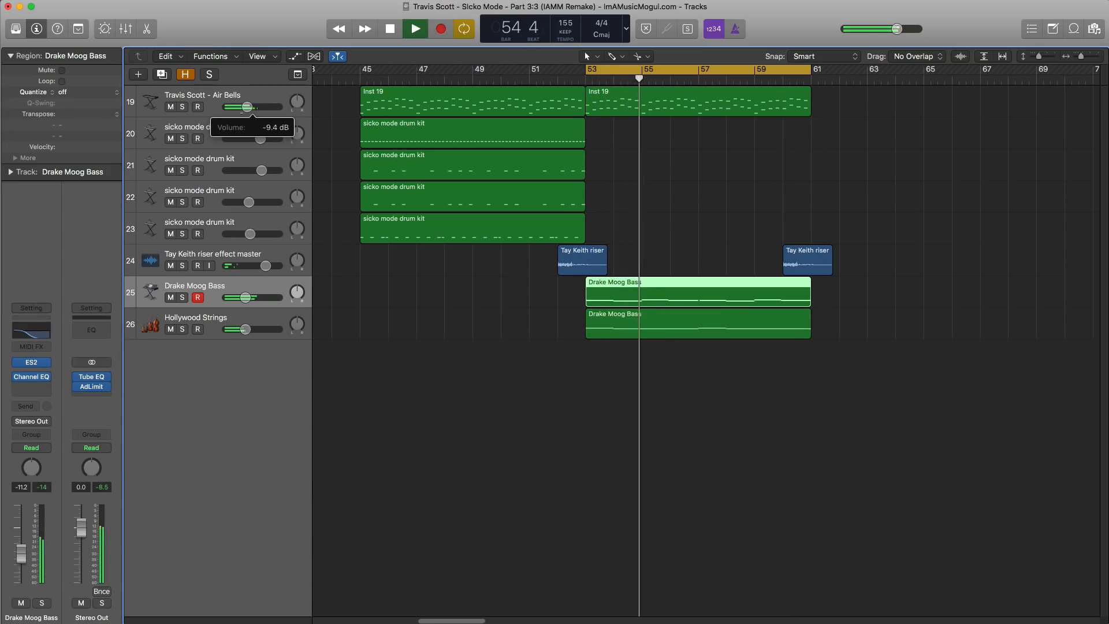
drag(246, 298, 247, 297)
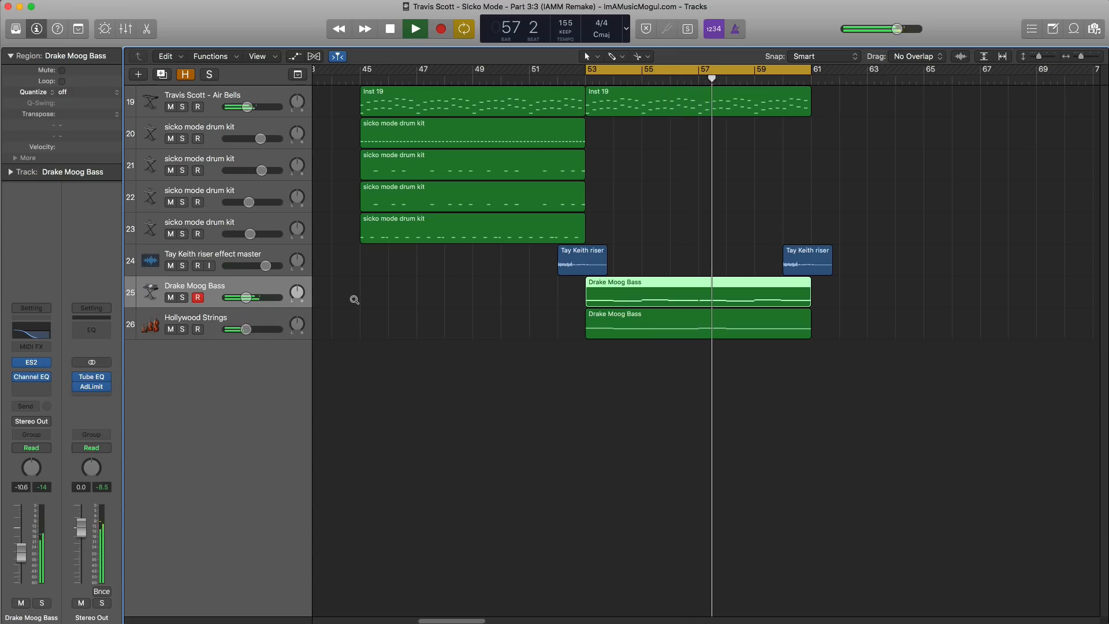
Step: Reopen the Drake Moog Bass notes and undo the note changes made in bar 56
scroll(355, 299, down, 1)
scroll(664, 231, right, 5)
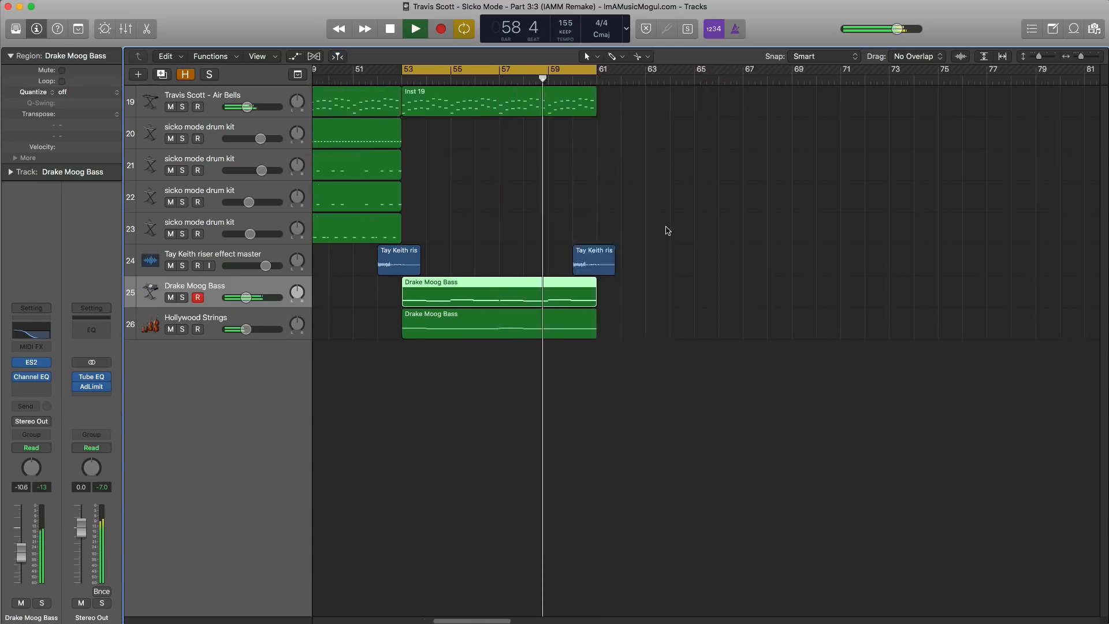
key(p)
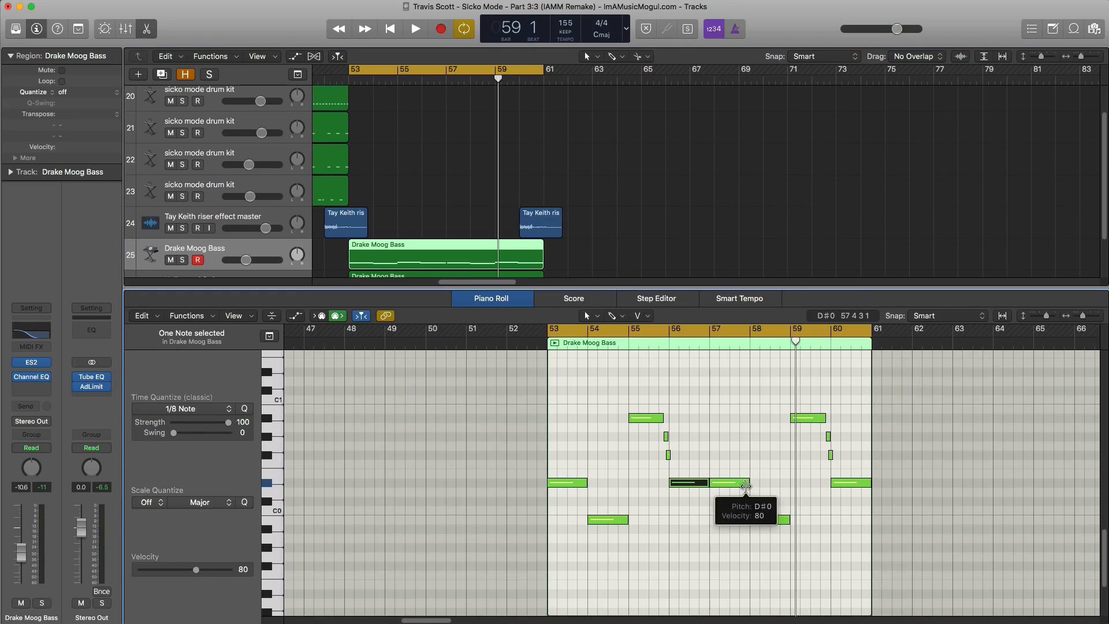
key(super+z)
key(super+z)
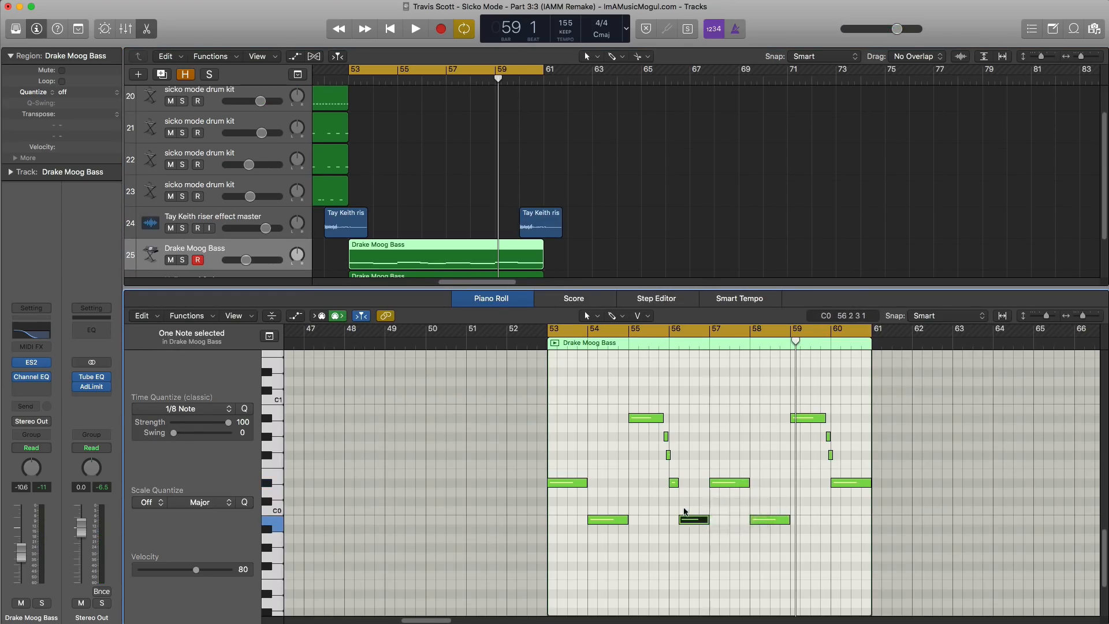
Step: Resize the two bass notes in bar 56 to half a bar each, play the line, and close the note editor
drag(678, 483, 688, 518)
key(space)
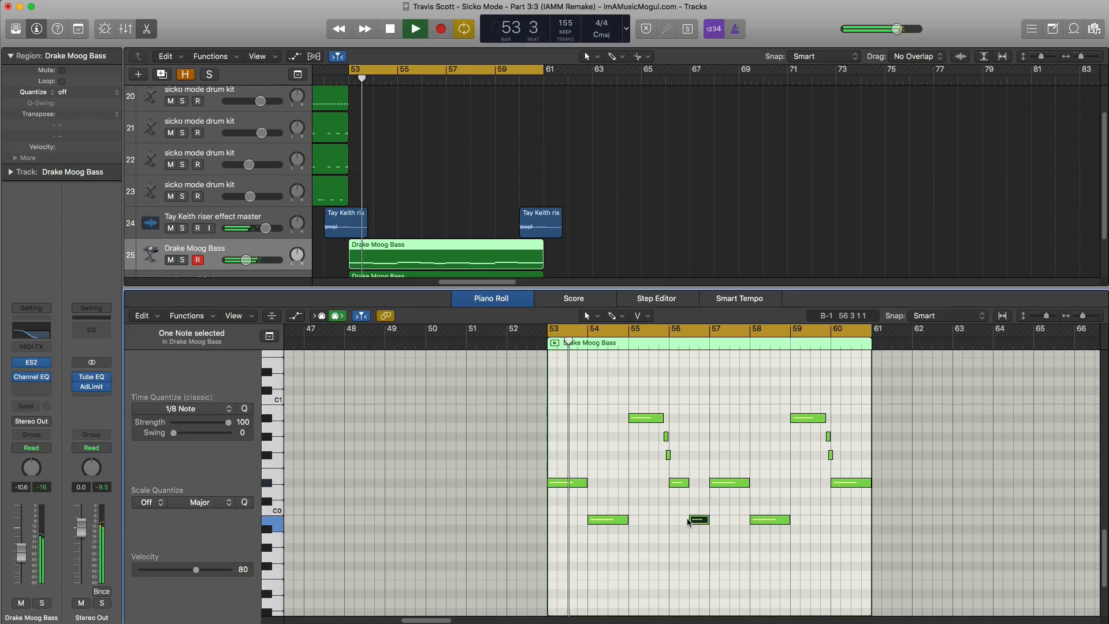
scroll(688, 518, up, 5)
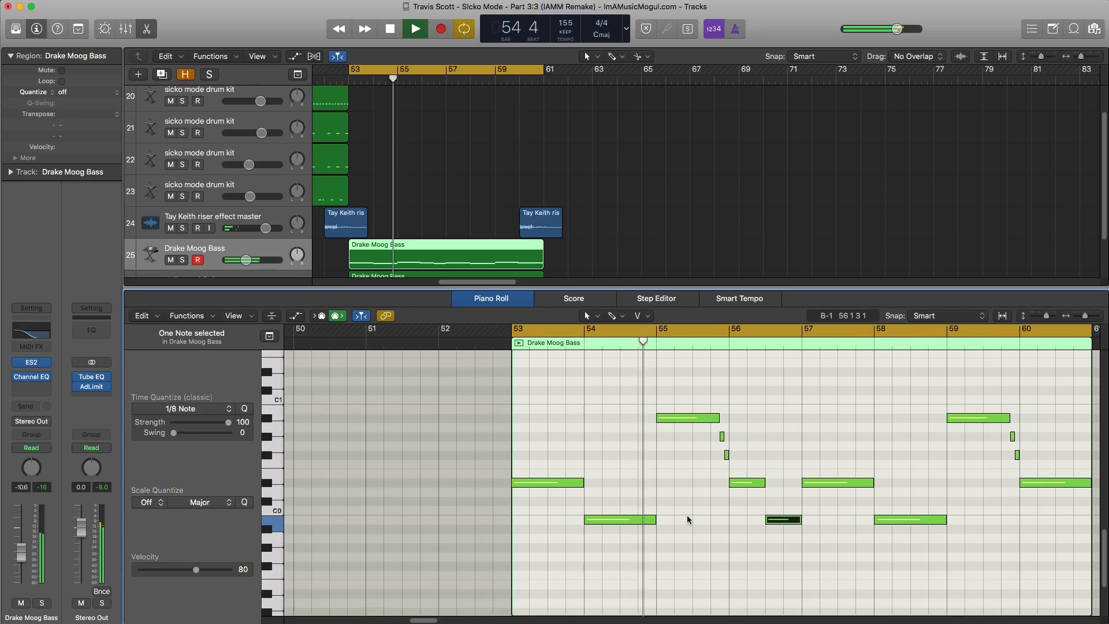
scroll(688, 520, right, 1)
scroll(688, 520, right, 2)
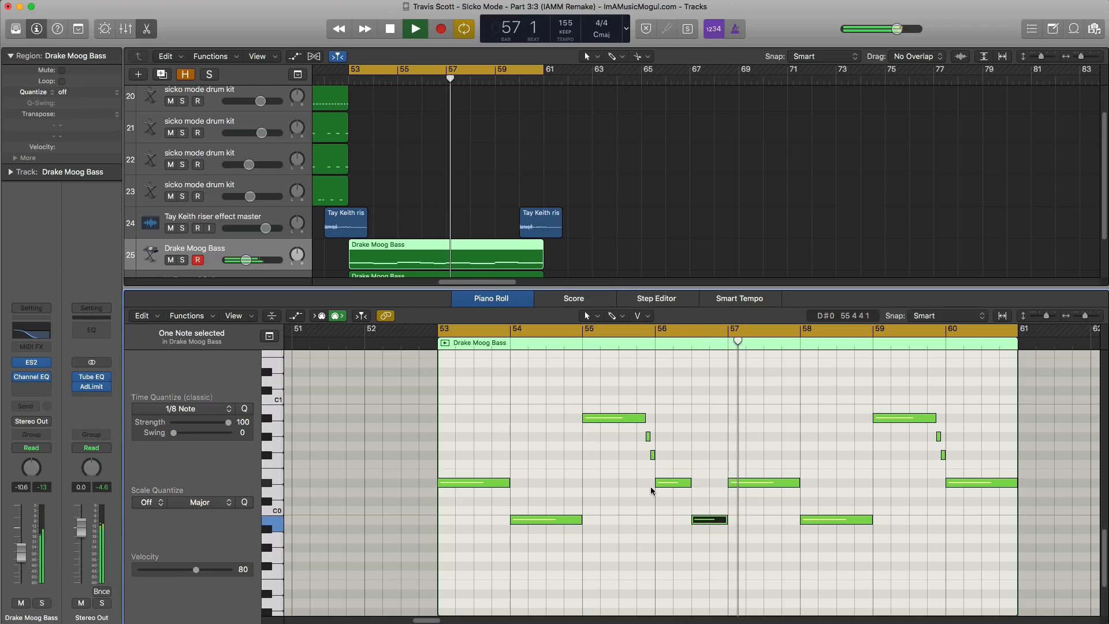
key(x)
key(x)
key(x)
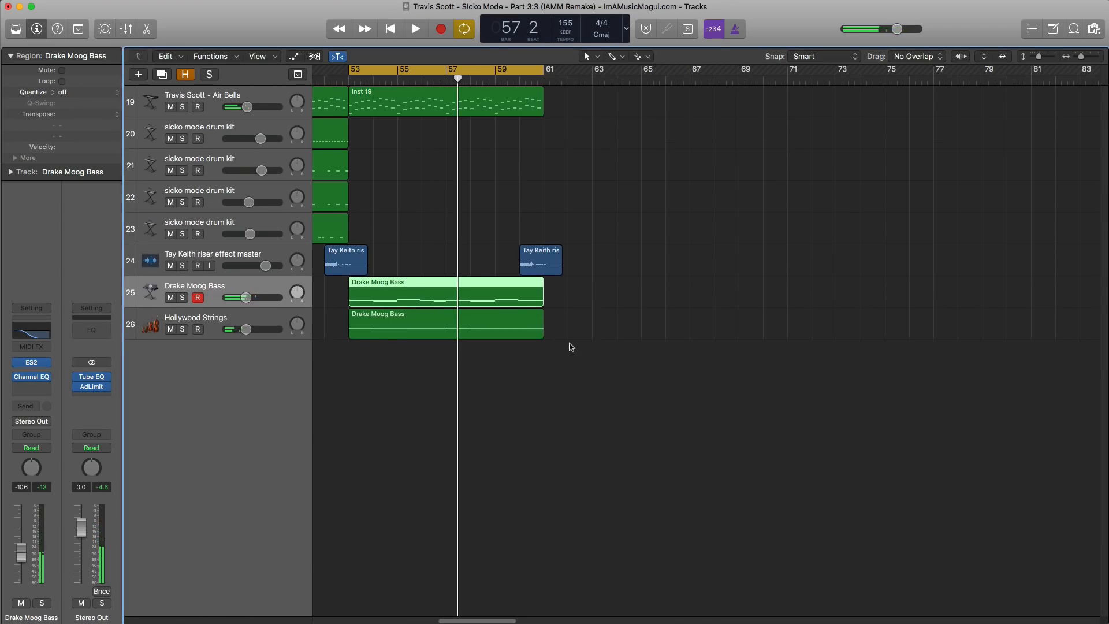
key(x)
key(p)
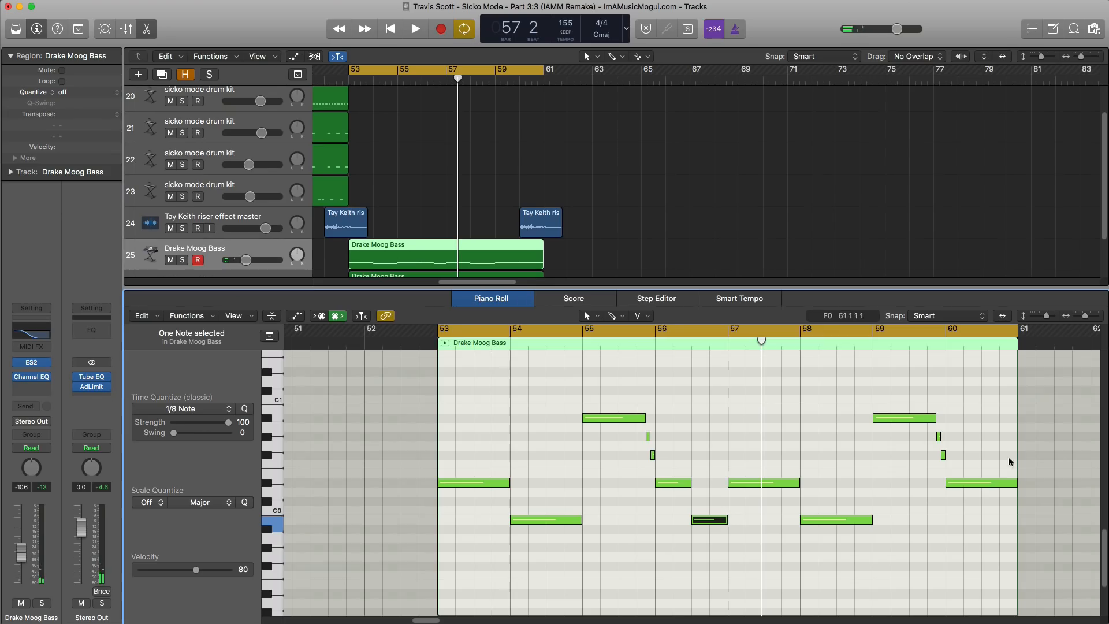
key(x)
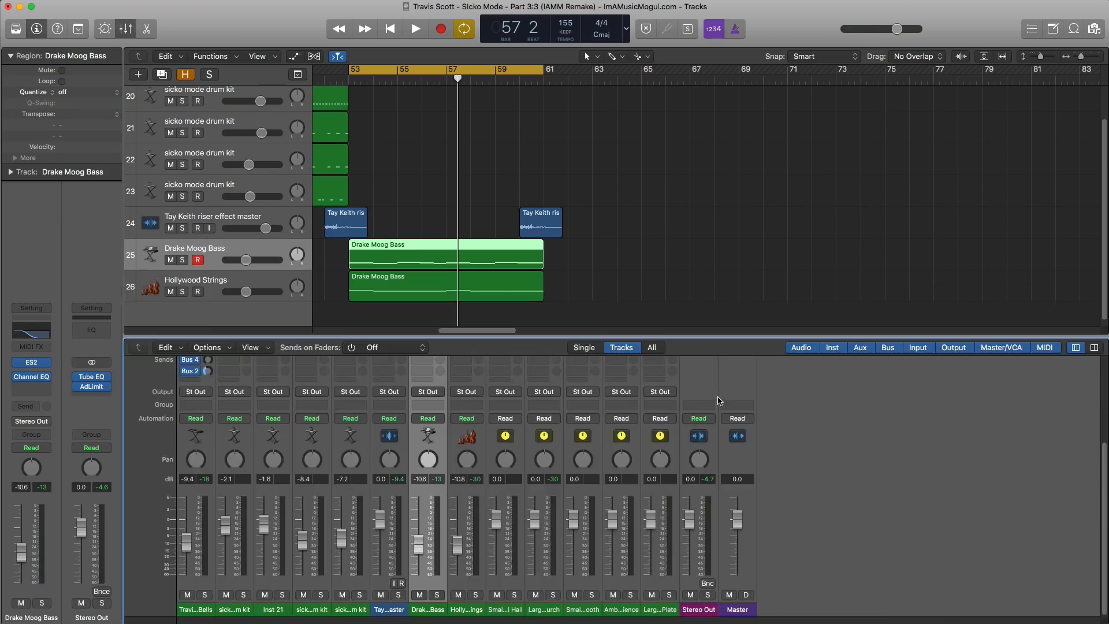
key(x)
Step: Copy the four sicko mode drum kit regions from bar 45 to bar 61
key(super+Left)
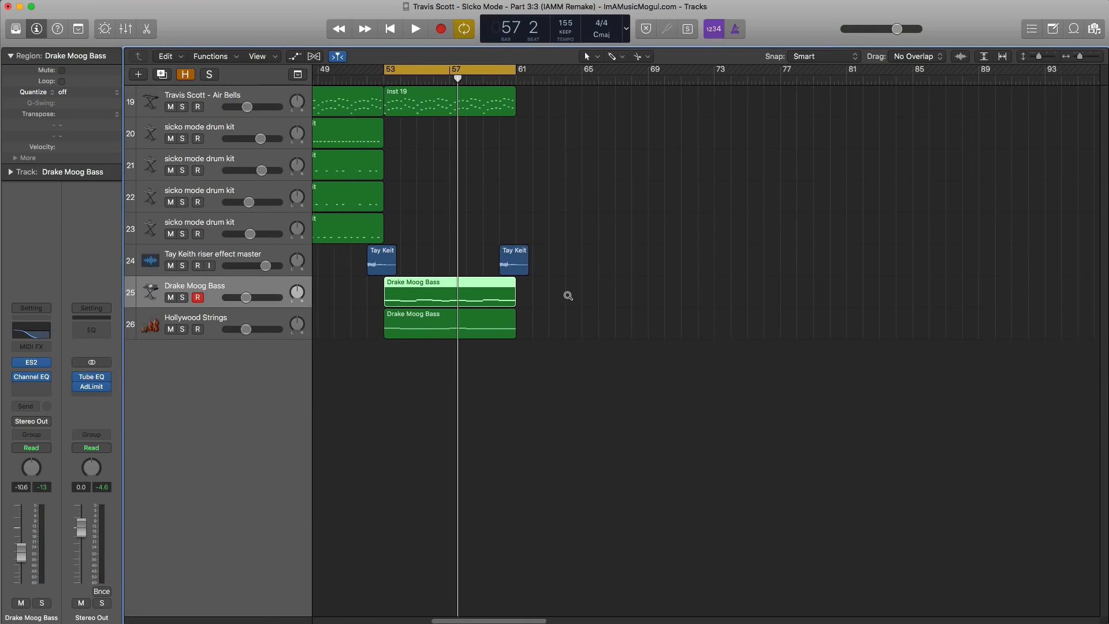
key(super+Left)
drag(444, 276, 620, 132)
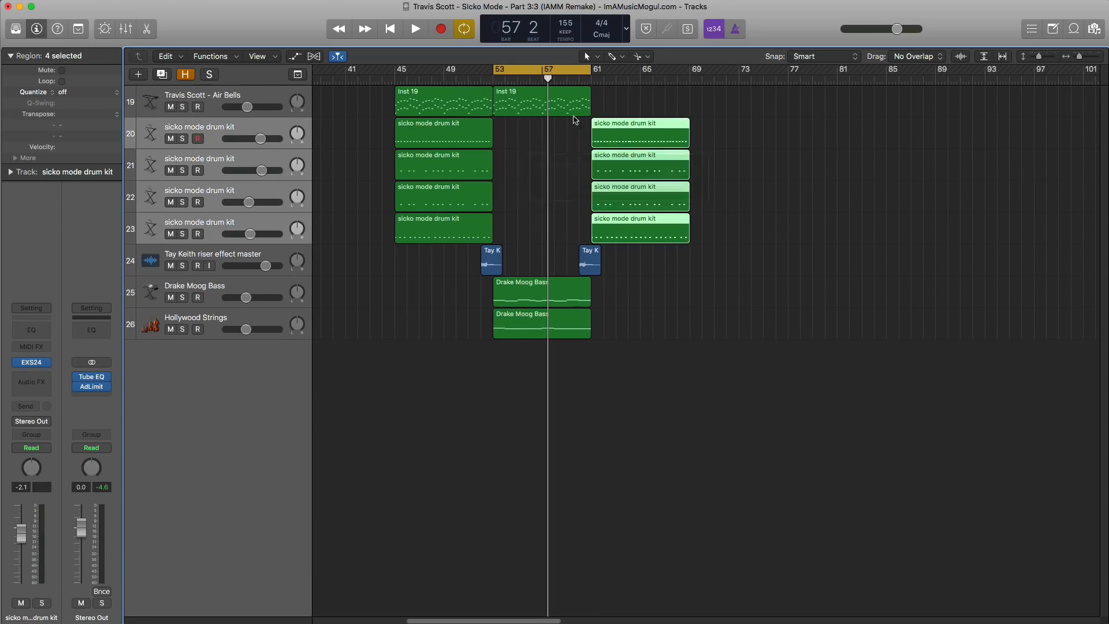
Step: Try a copy of the Air Bells region at bar 61, play it with the drums, and delete the copy
drag(559, 106, 658, 114)
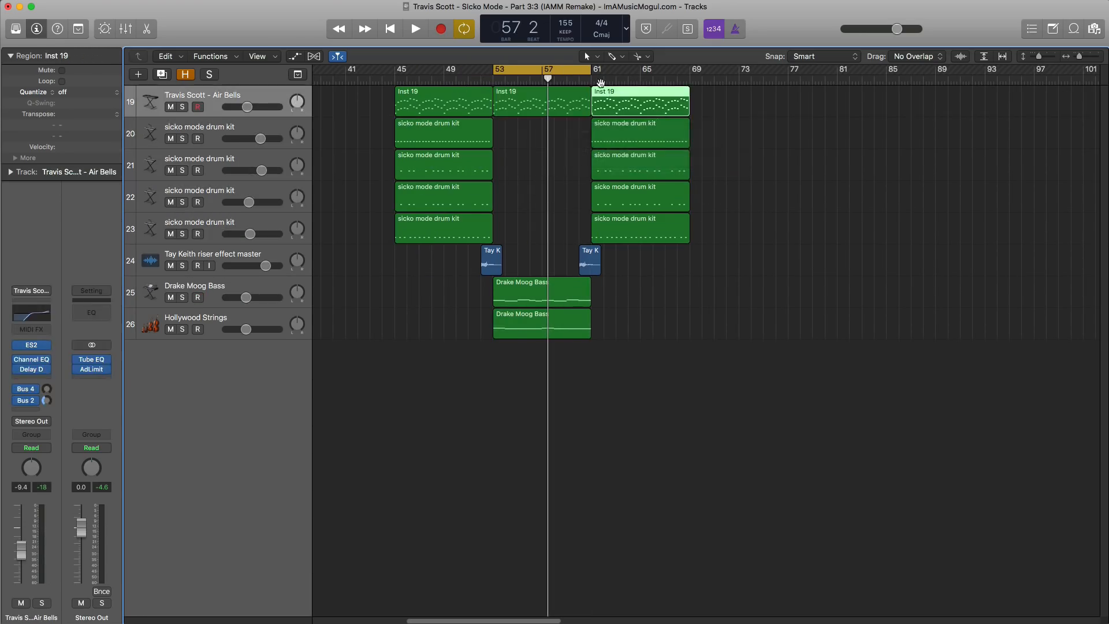
click(578, 85)
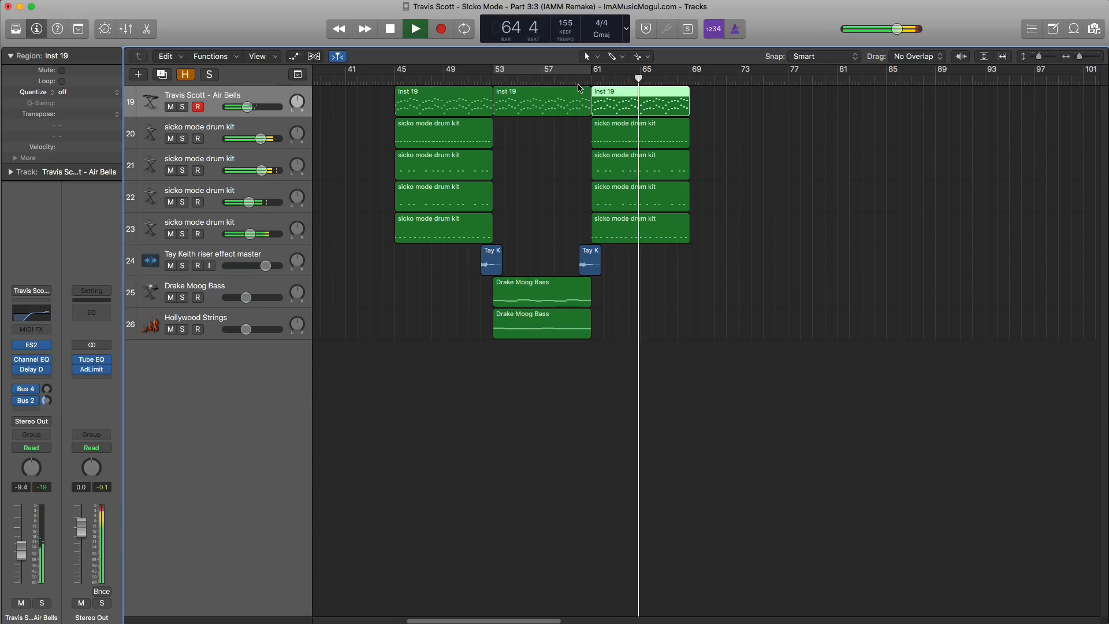
key(space)
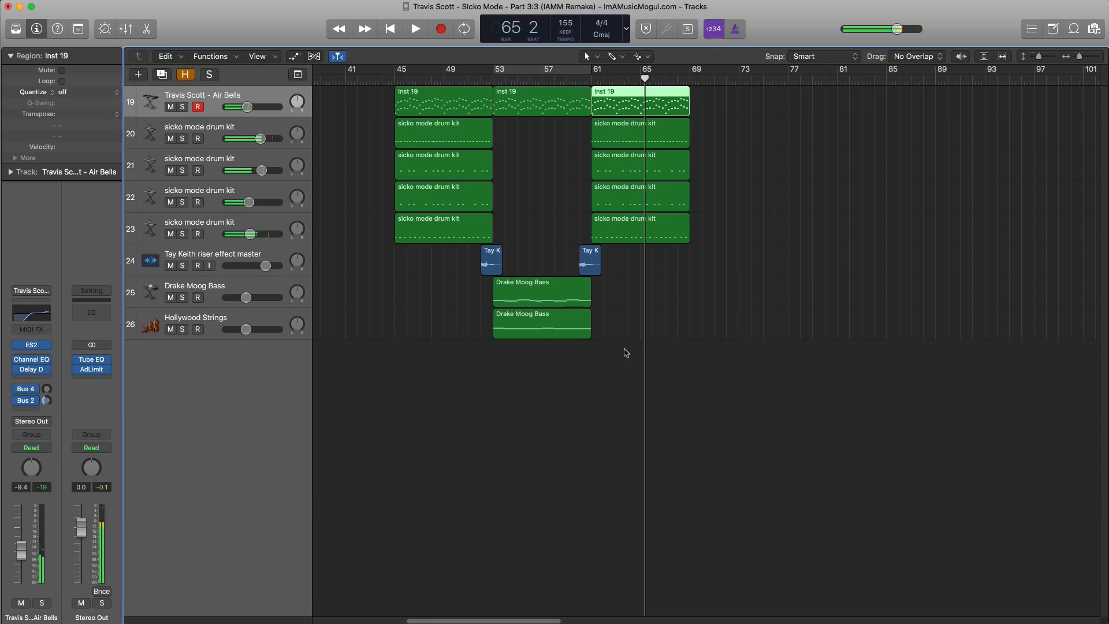
key(Delete)
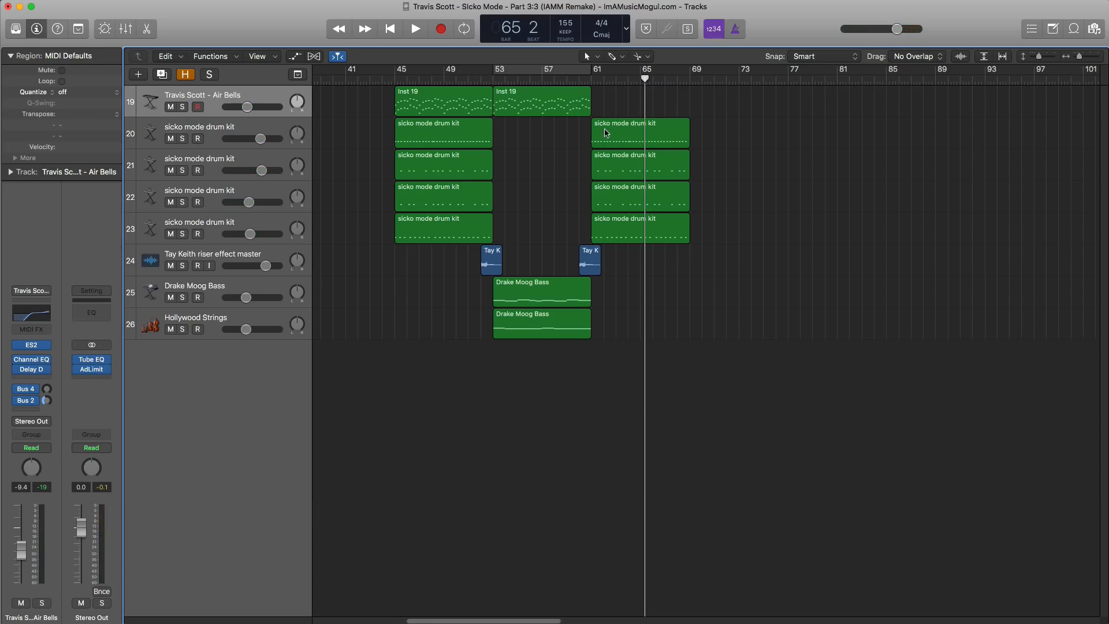
Step: Add a software instrument track below Air Bells and load the Gentle Sine Bells patch from the sound library
click(138, 74)
key(Return)
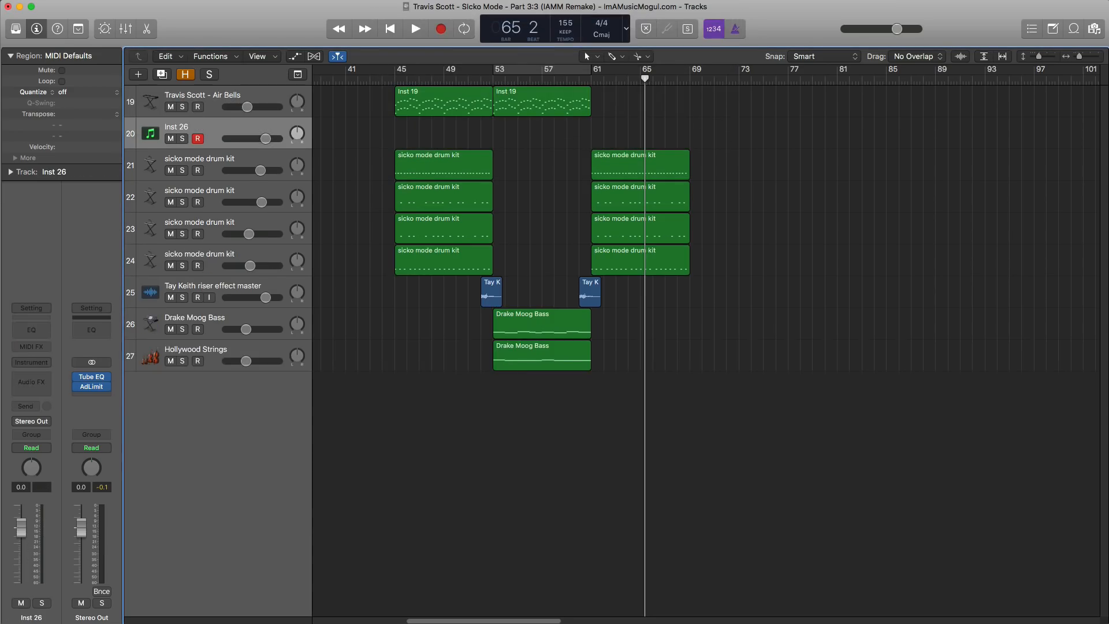
click(16, 29)
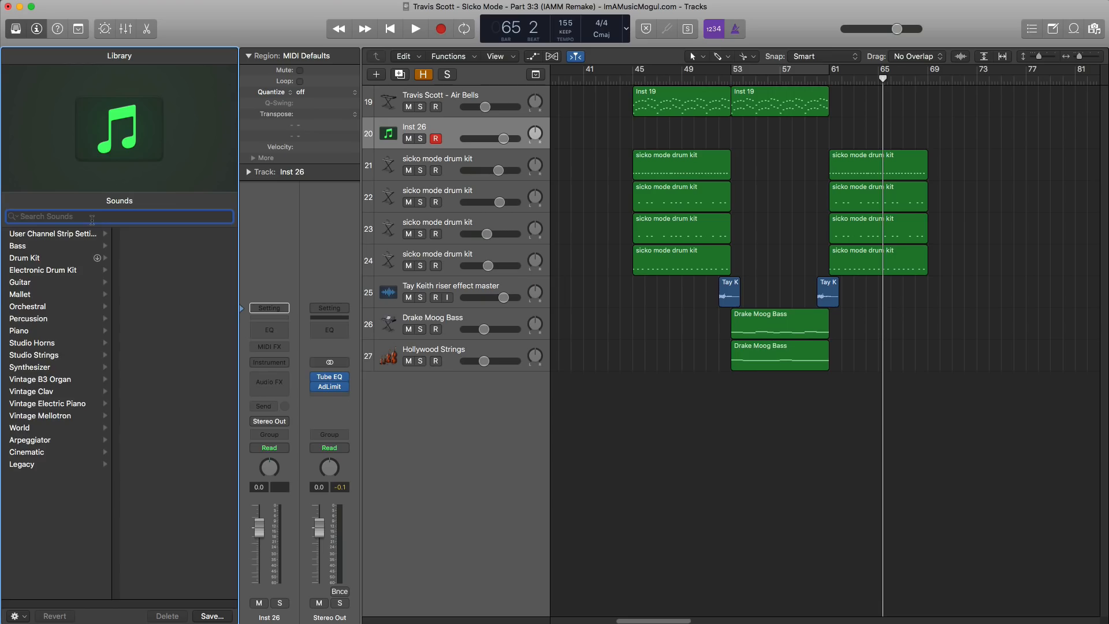
text(gent)
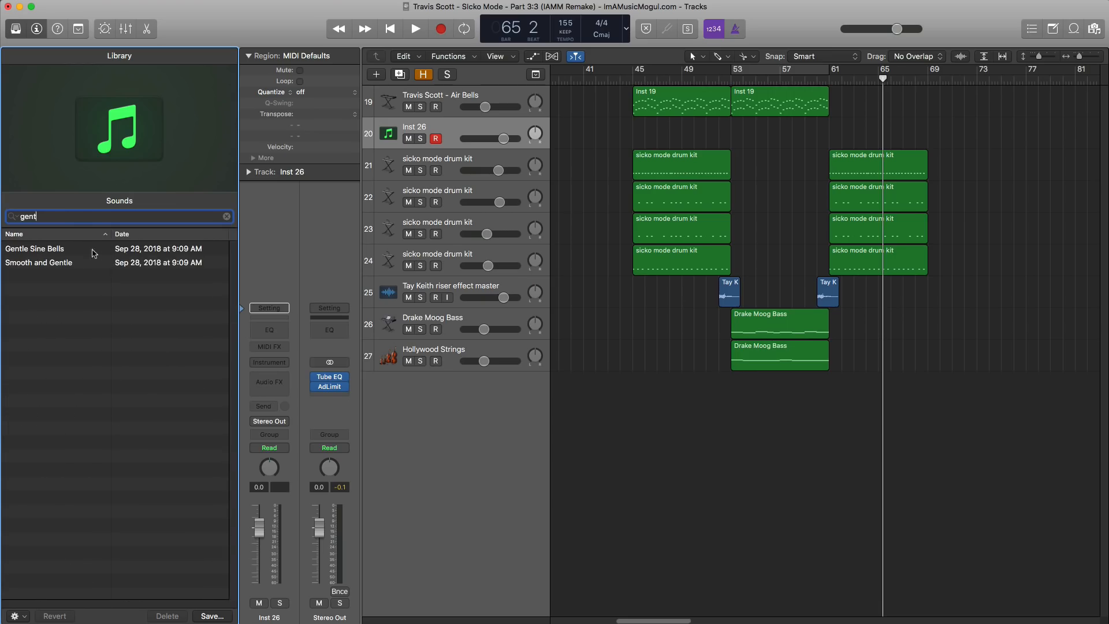
click(72, 255)
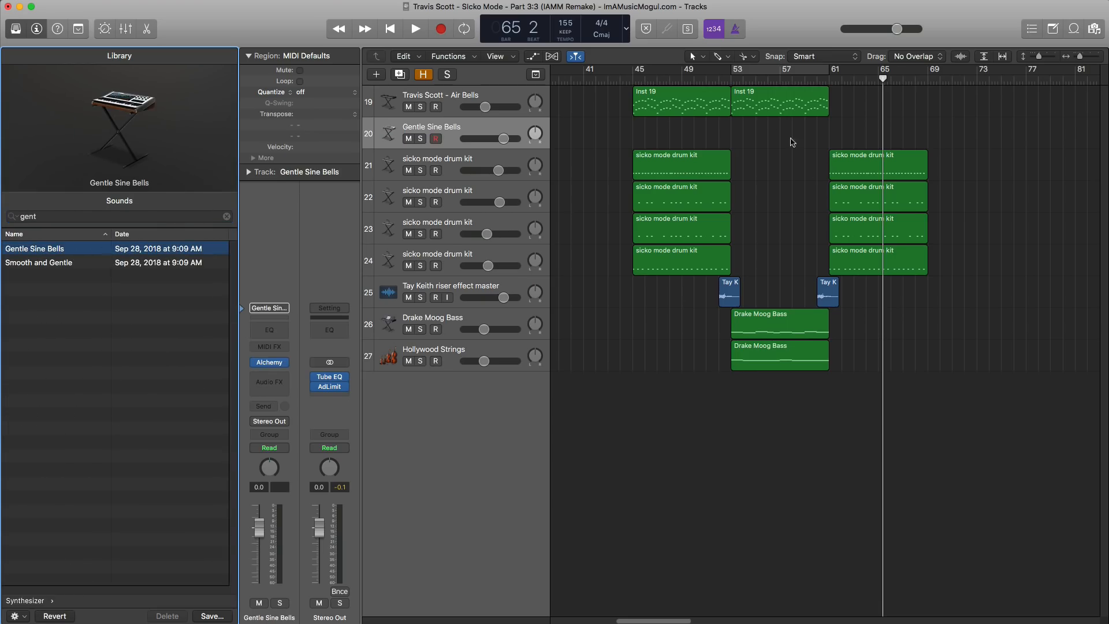
Step: Copy the bar 53 Air Bells region to the Gentle Sine Bells track at bar 61, cycle bars 61 to 69, and play it
drag(776, 110, 878, 137)
drag(831, 71, 929, 71)
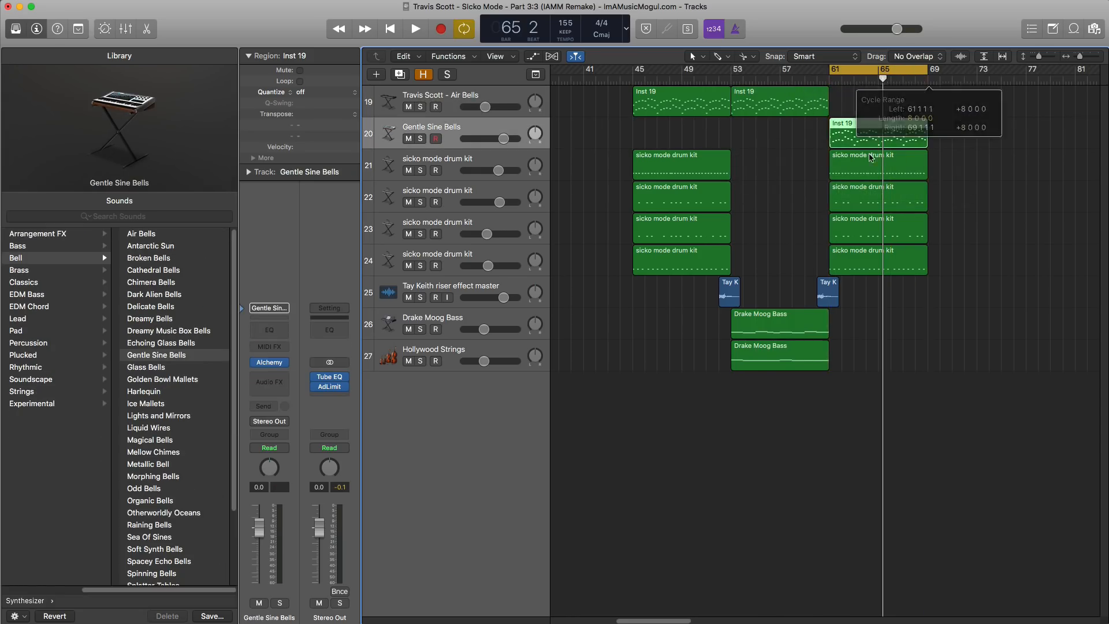
key(space)
scroll(803, 214, right, 5)
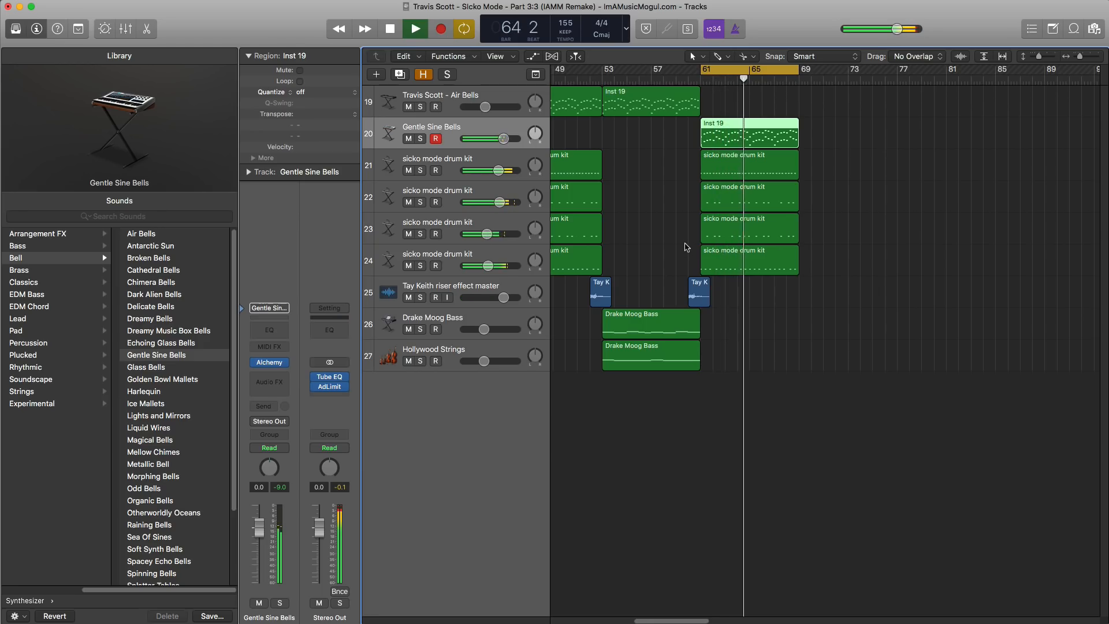
key(space)
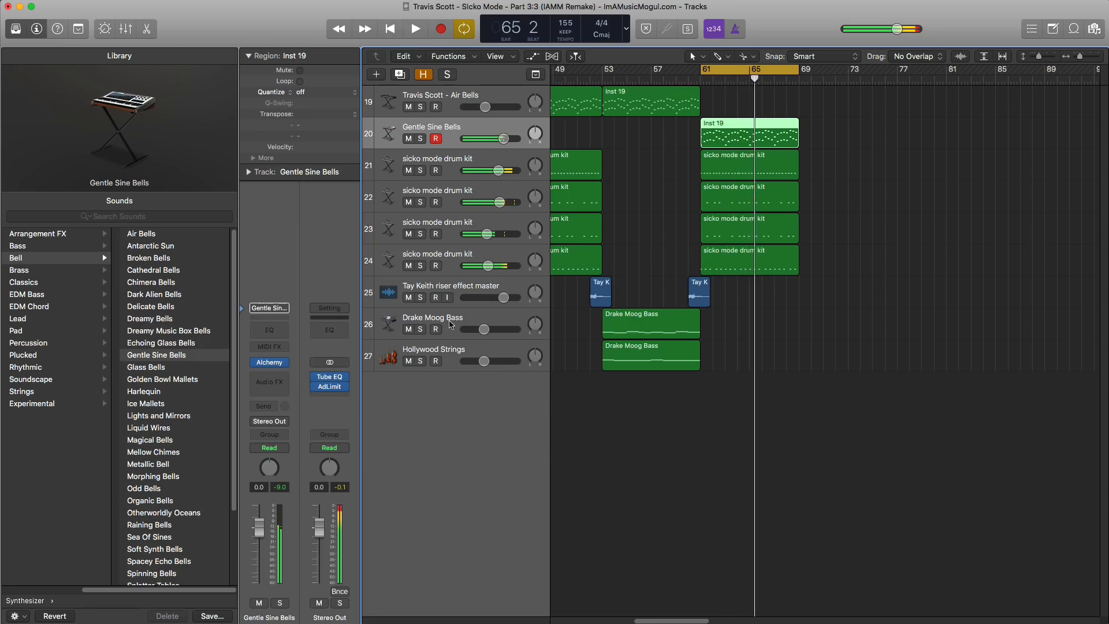
Step: Look over the Alchemy settings on the Gentle Sine Bells track and close the instrument
click(271, 368)
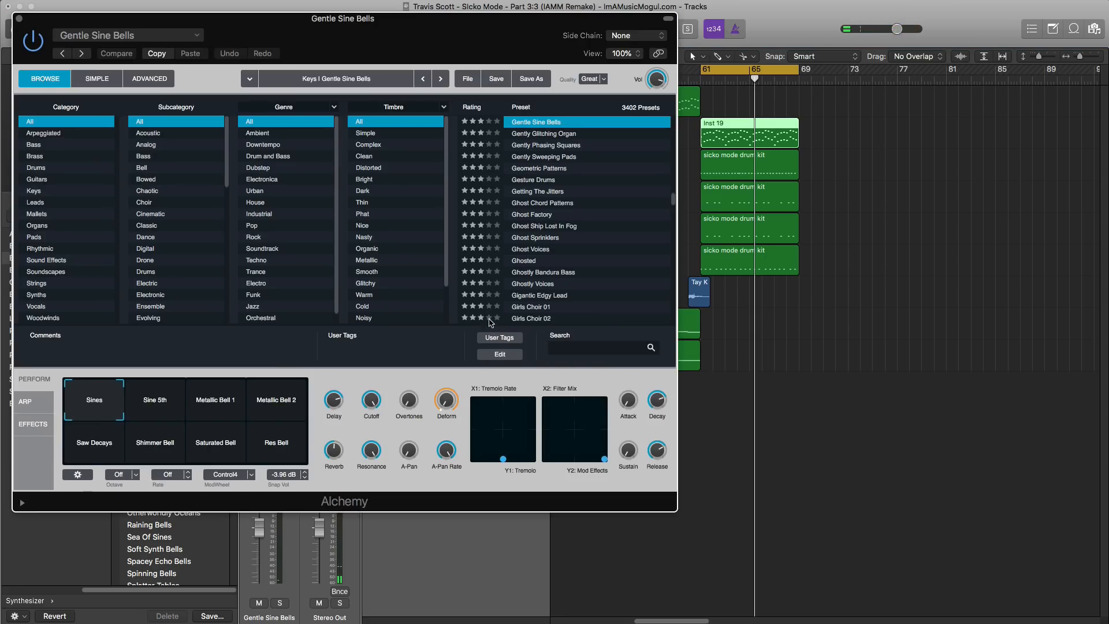
drag(476, 50, 669, 102)
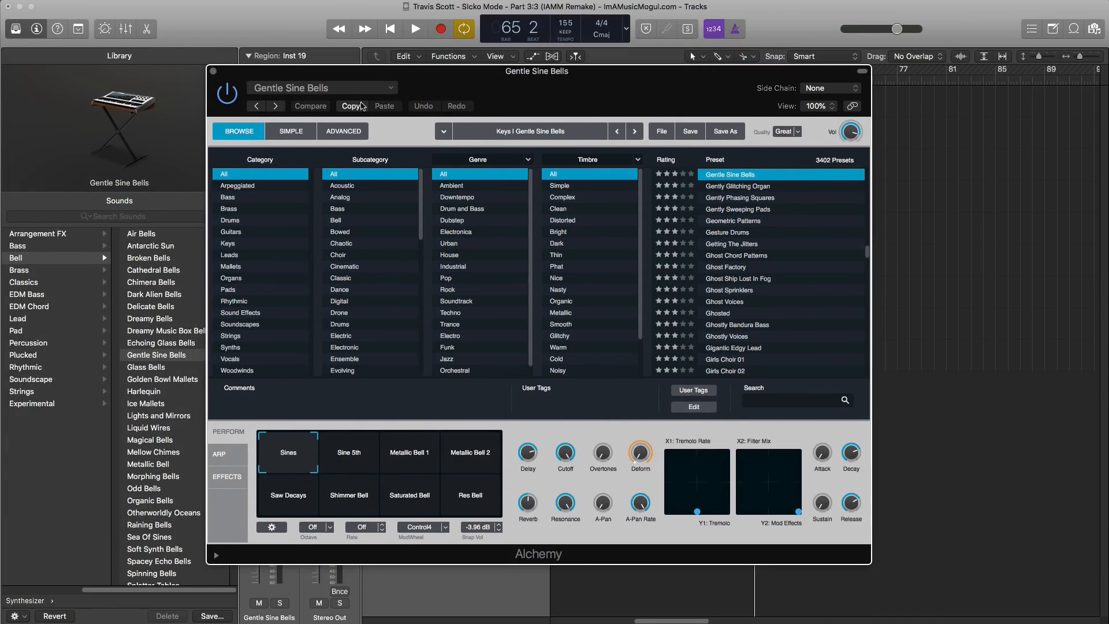
click(213, 71)
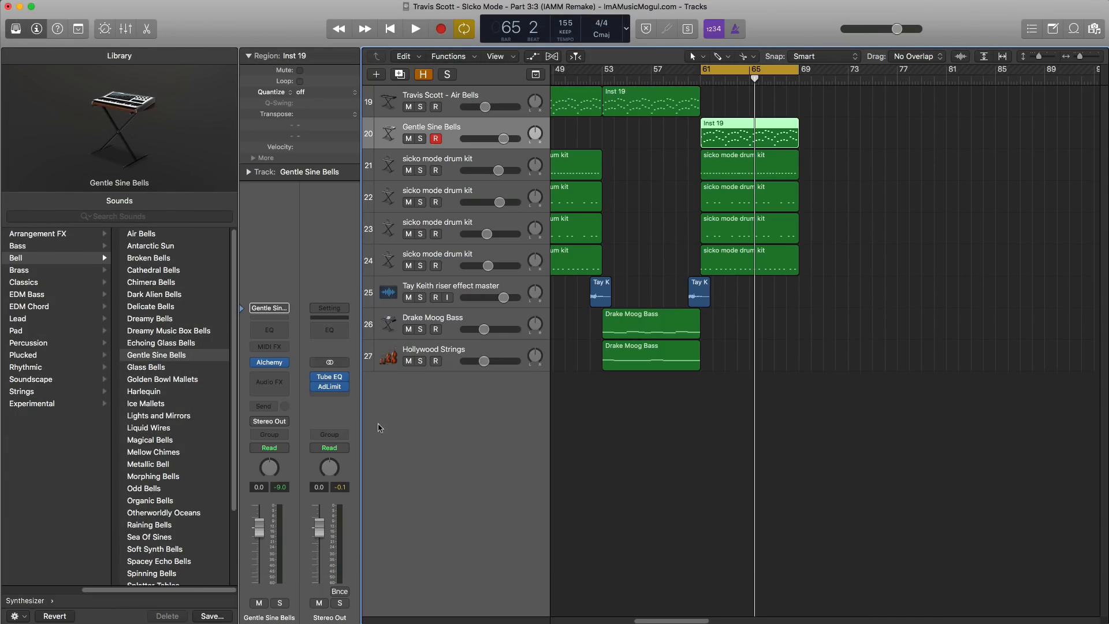
Step: Add a Channel EQ to Gentle Sine Bells and enable its high-cut band, lowering the cutoff to about 160 Hz during playback
click(282, 335)
drag(477, 49, 618, 123)
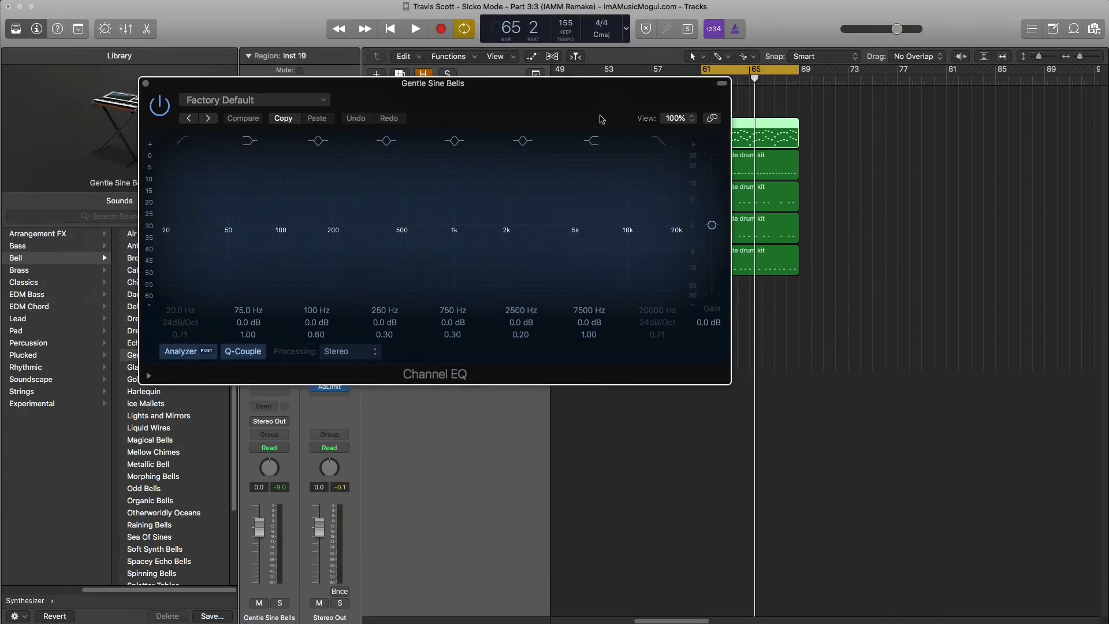
click(660, 145)
key(space)
mouse_move(677, 226)
mouse_down()
mouse_move(673, 238)
mouse_move(530, 263)
mouse_move(274, 243)
mouse_move(320, 250)
mouse_move(290, 251)
mouse_up()
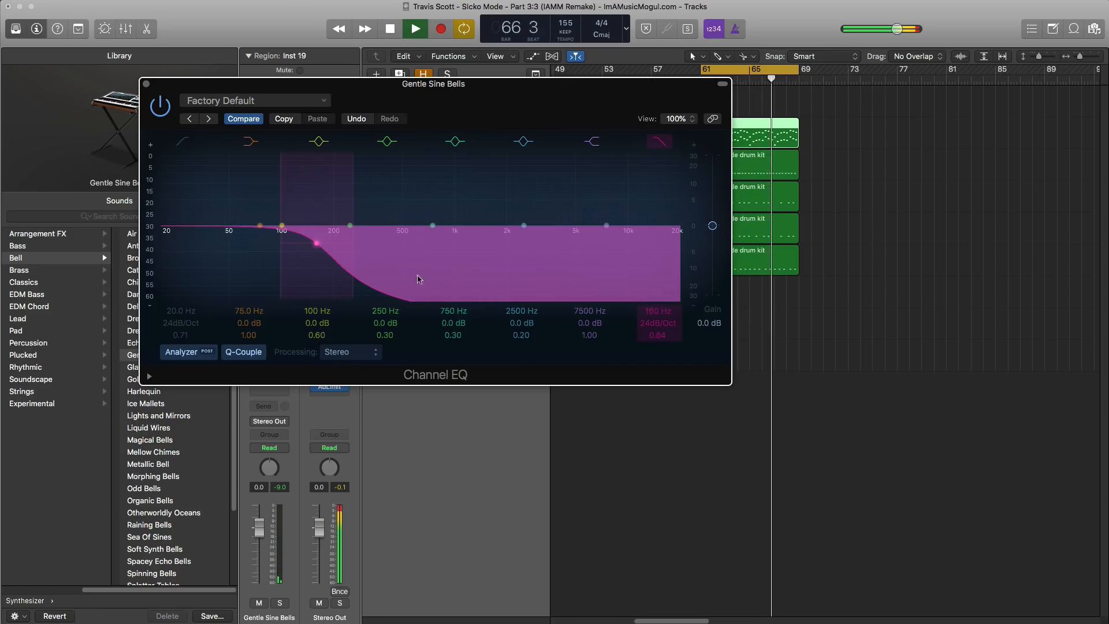
Step: Set the high-cut band to 18 dB/Oct at 142 Hz with a Q of 0.41, close the EQ, and stop playback
drag(657, 324, 656, 336)
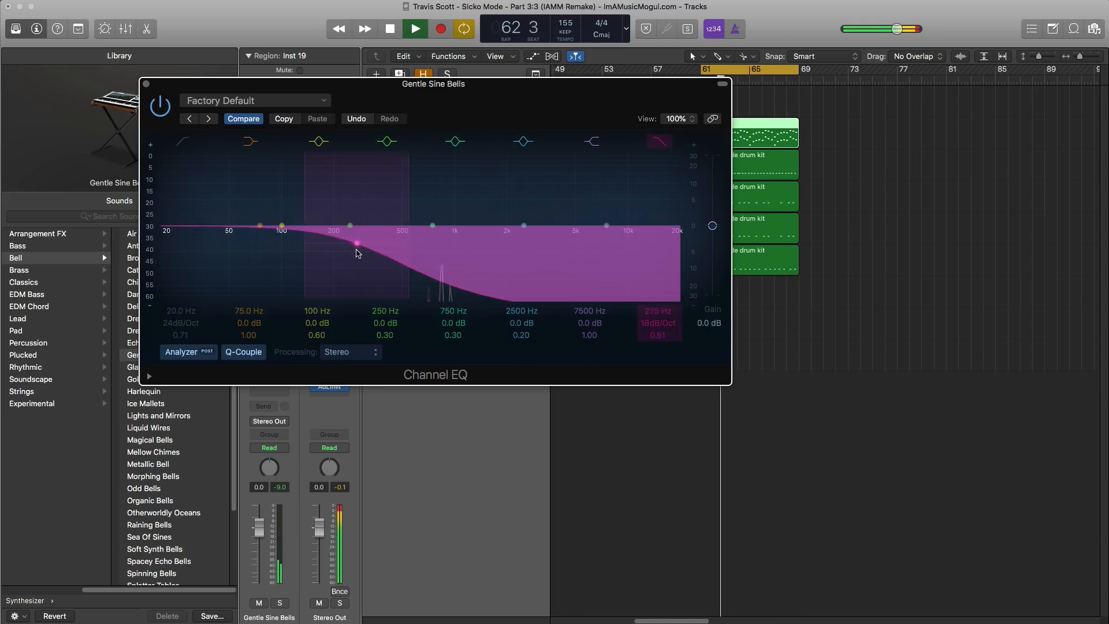
drag(357, 252, 321, 255)
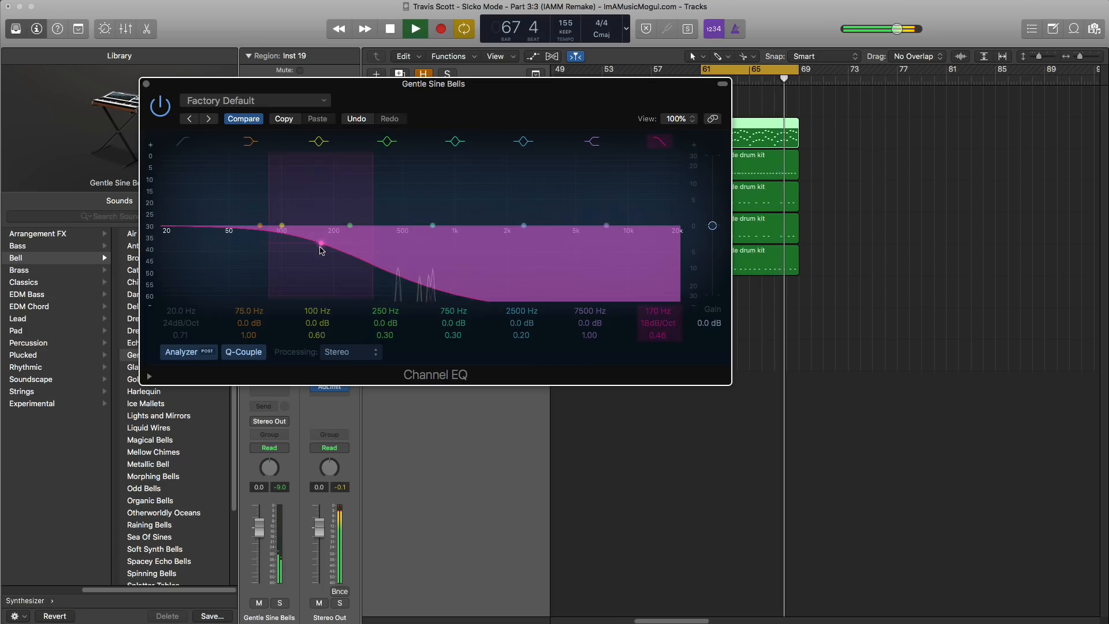
drag(321, 245, 310, 250)
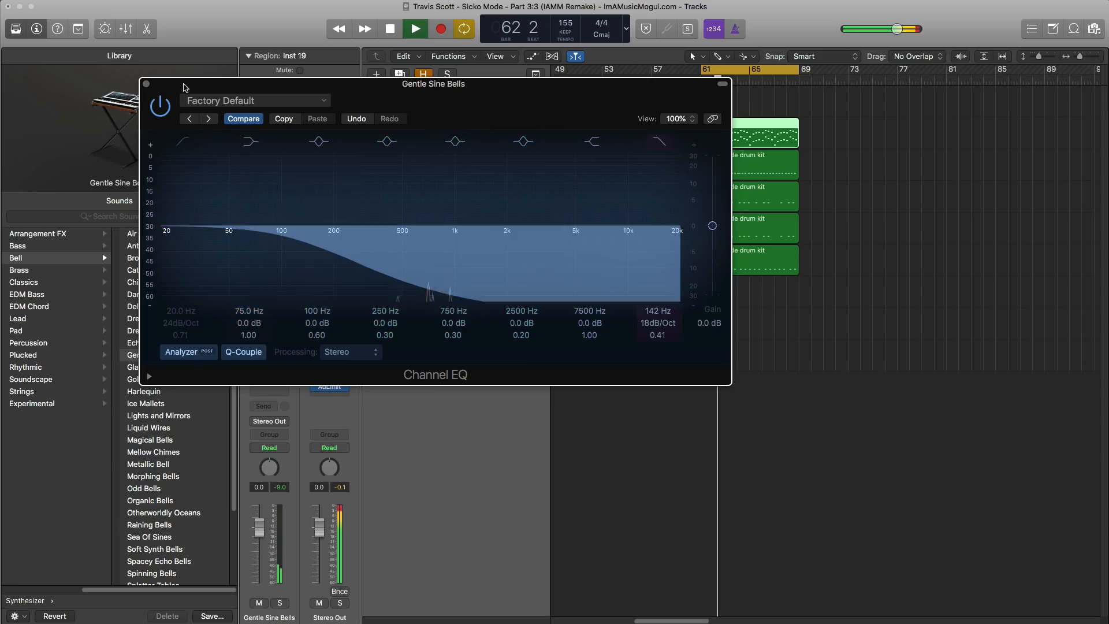
click(147, 84)
key(space)
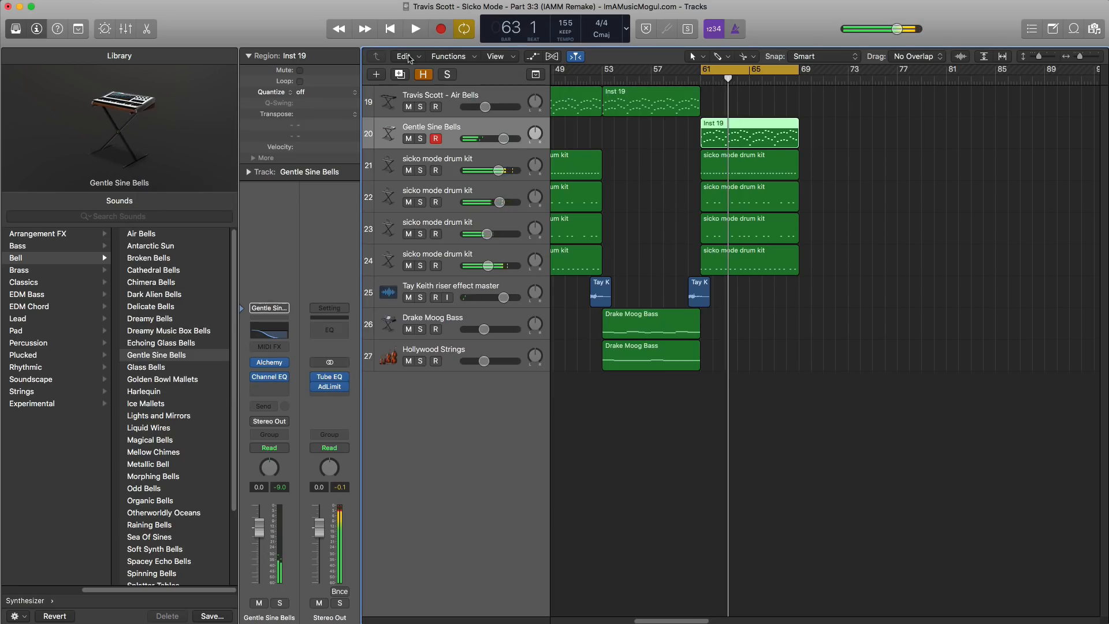
Step: Raise the Gentle Sine Bells volume to 0.7 dB and add a Space Designer reverb with its wet level at -7.4 dB
drag(508, 147, 510, 147)
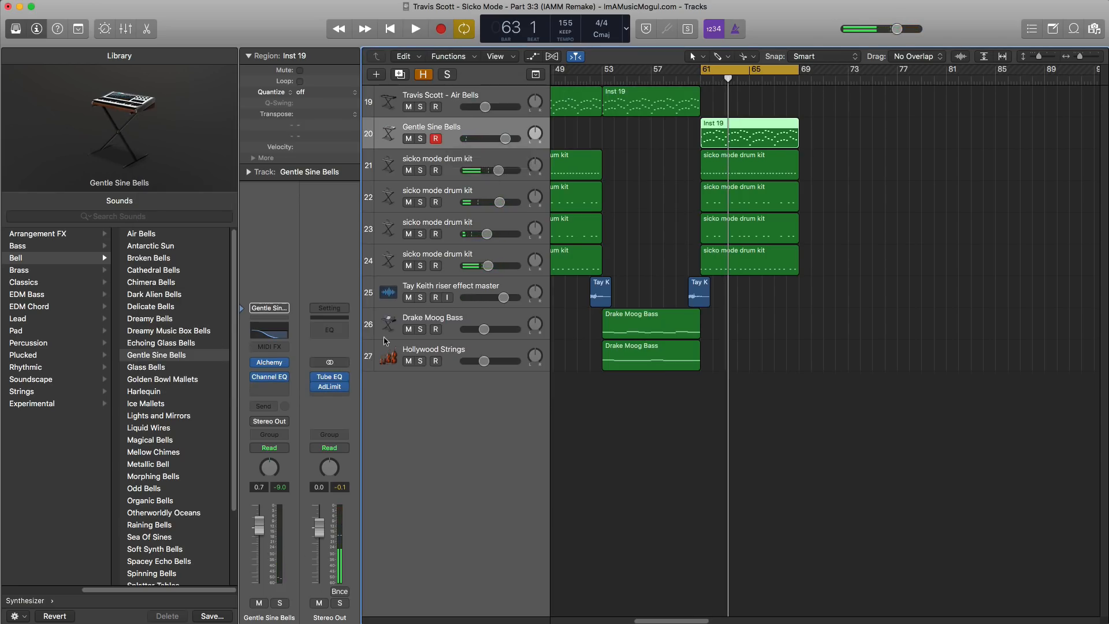
click(275, 397)
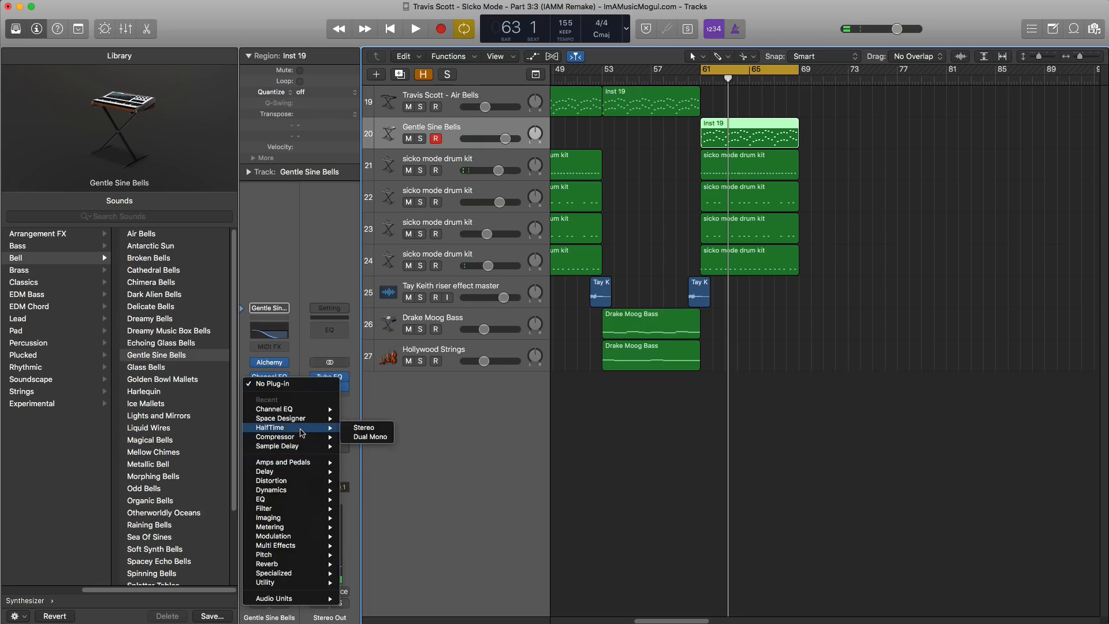
mouse_move(299, 449)
mouse_move(282, 421)
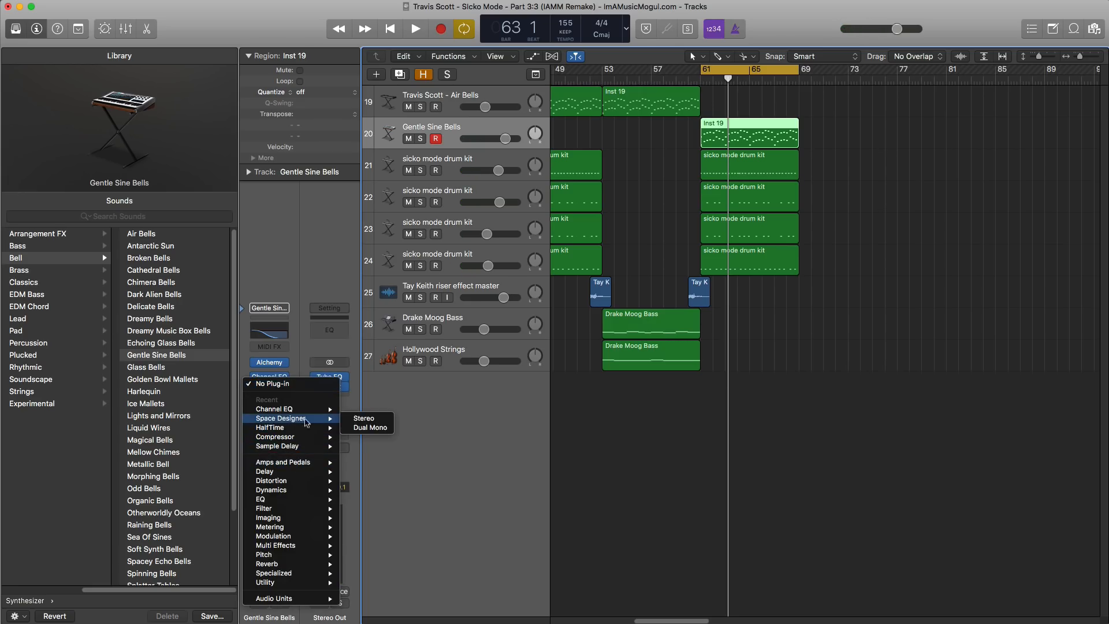
click(382, 426)
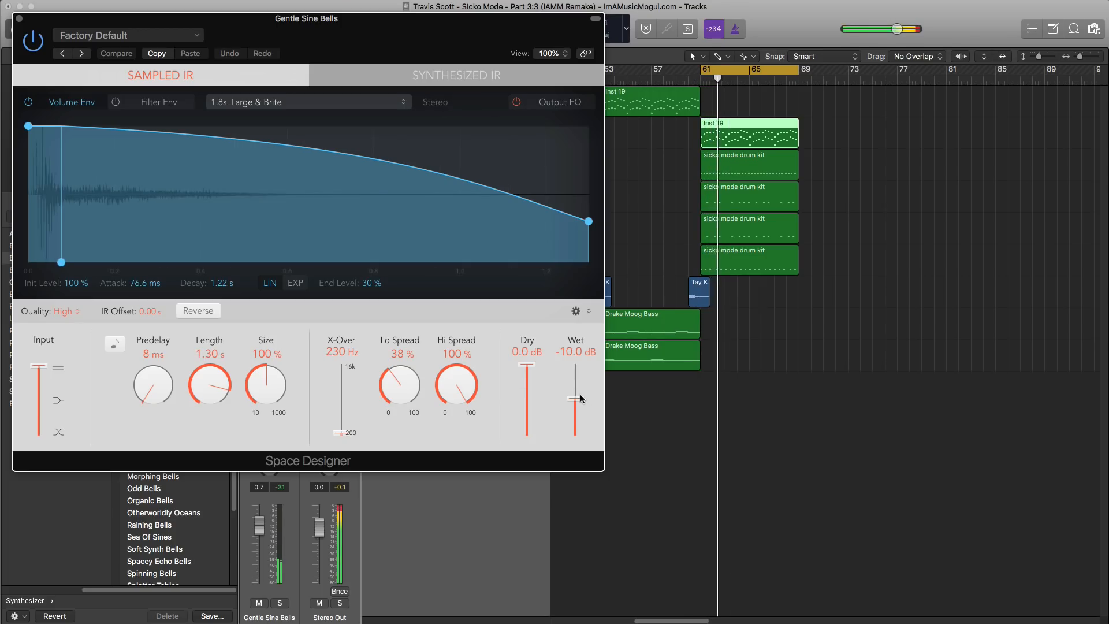
drag(582, 399, 584, 389)
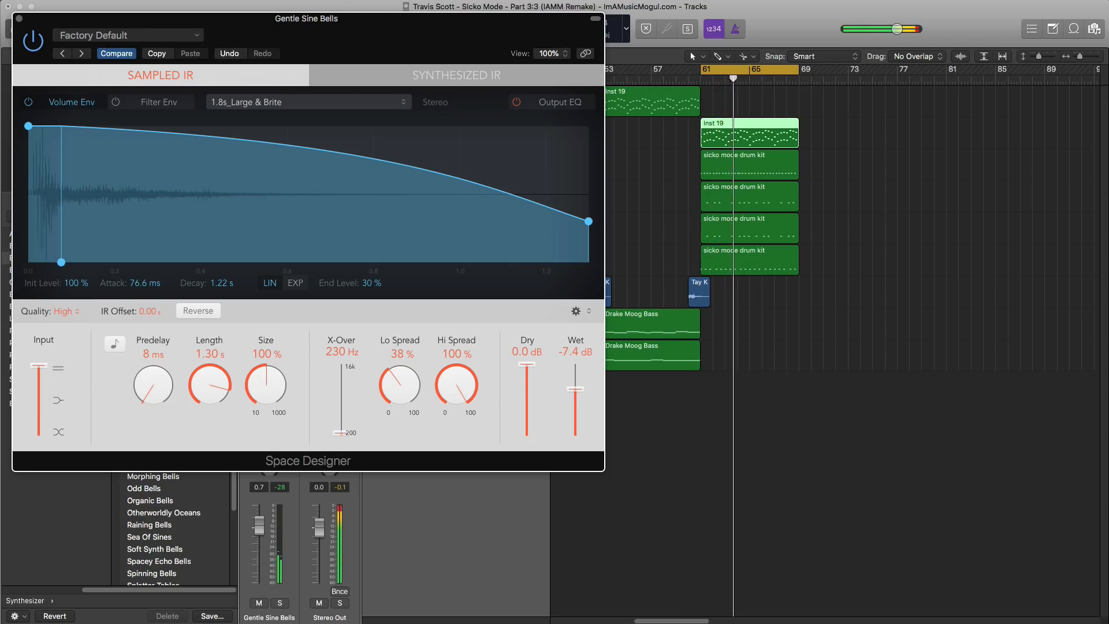
click(19, 18)
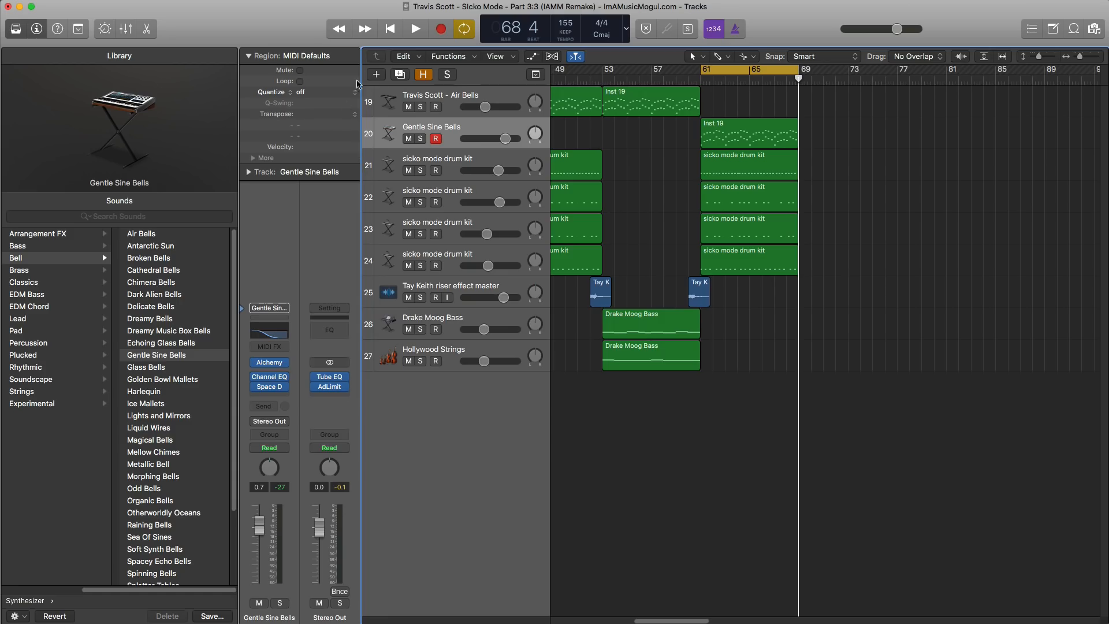
Step: Add another software instrument track and move it directly below the last sicko mode drum kit track
click(376, 74)
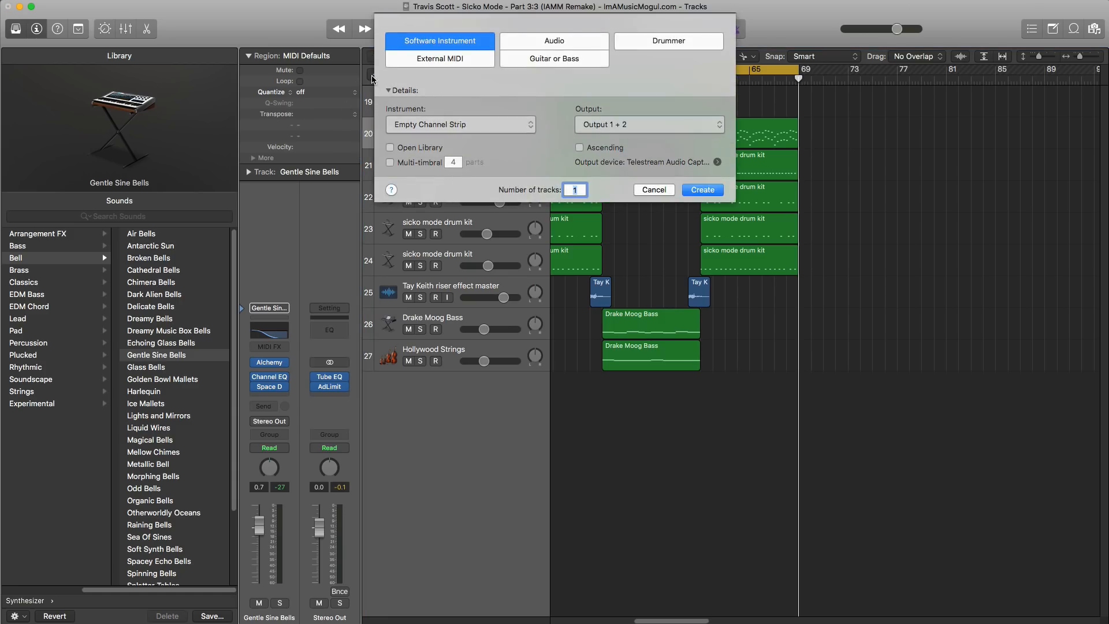
key(Return)
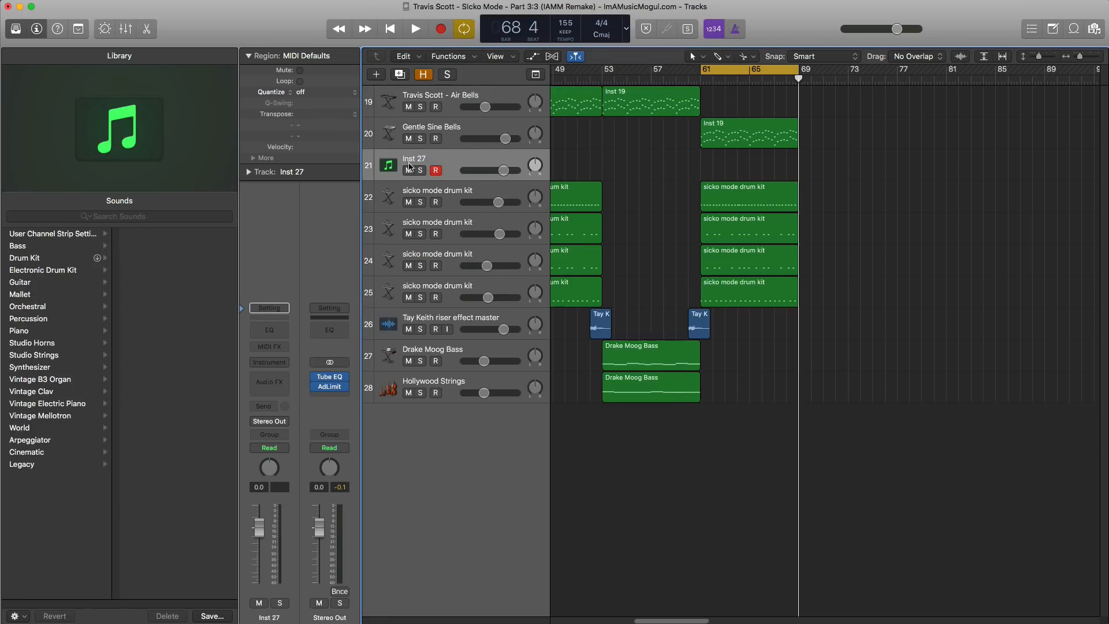
drag(453, 178, 473, 302)
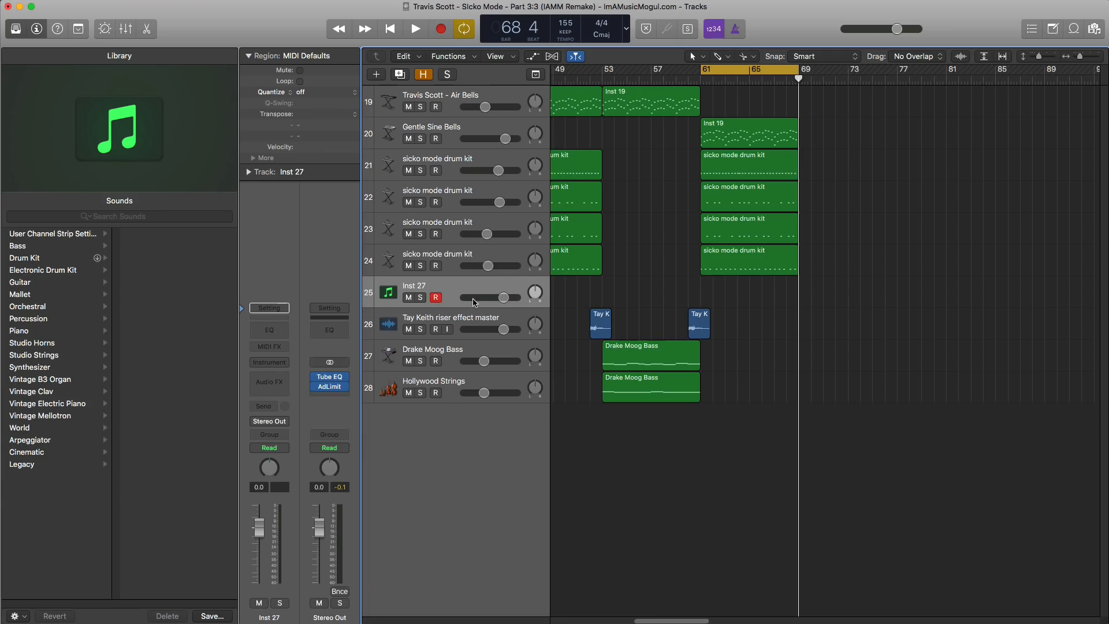
Step: Load the ES2 synthesizer on the new track with its 808 preset and close the plug-in
click(279, 366)
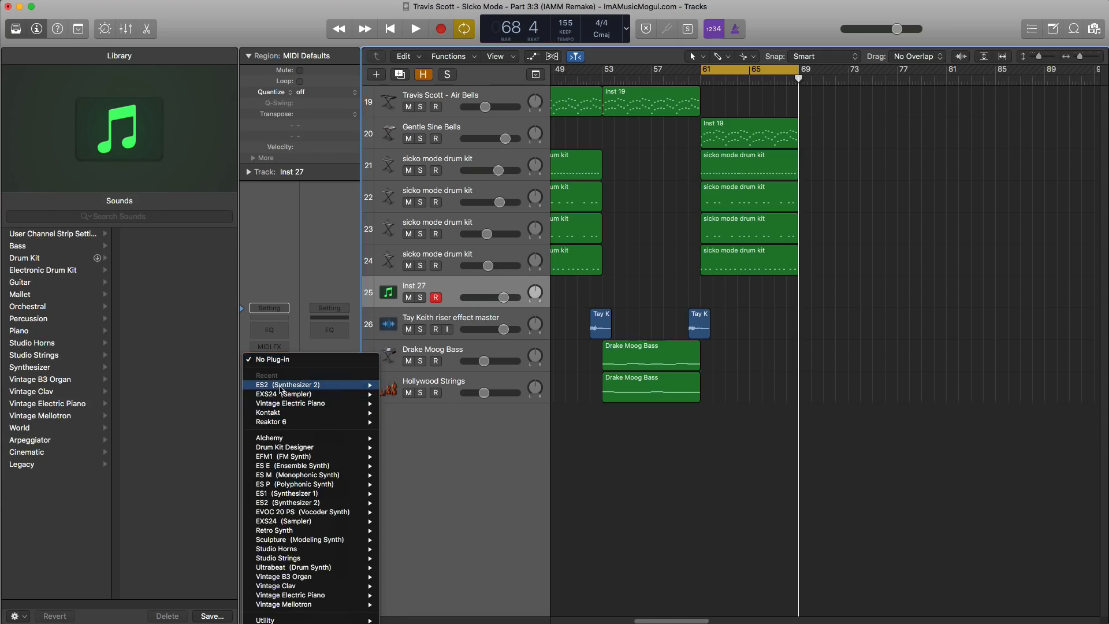
click(286, 391)
click(166, 40)
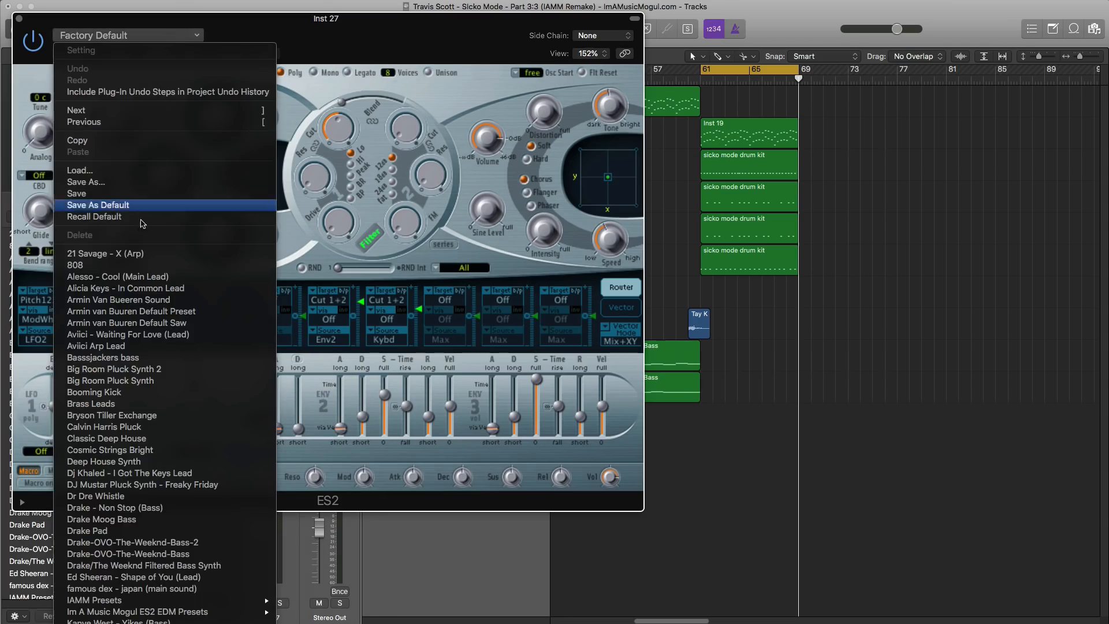
click(87, 266)
click(19, 18)
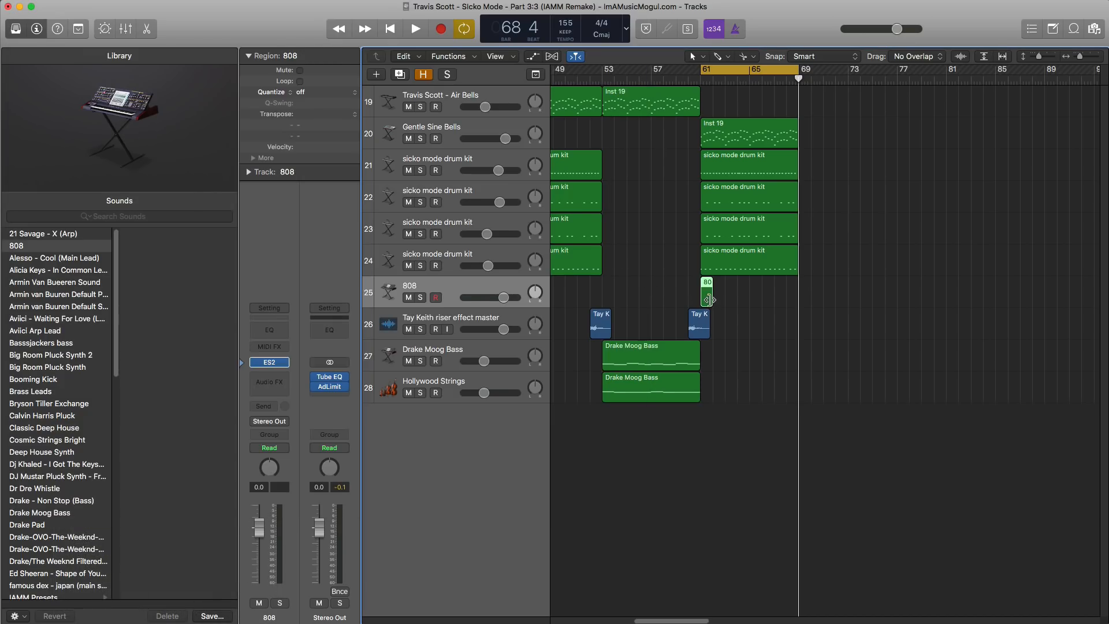
Step: Try extending the empty 808 region at bar 61 to bar 69 and open it in the piano roll
drag(709, 300, 774, 301)
double_click(770, 299)
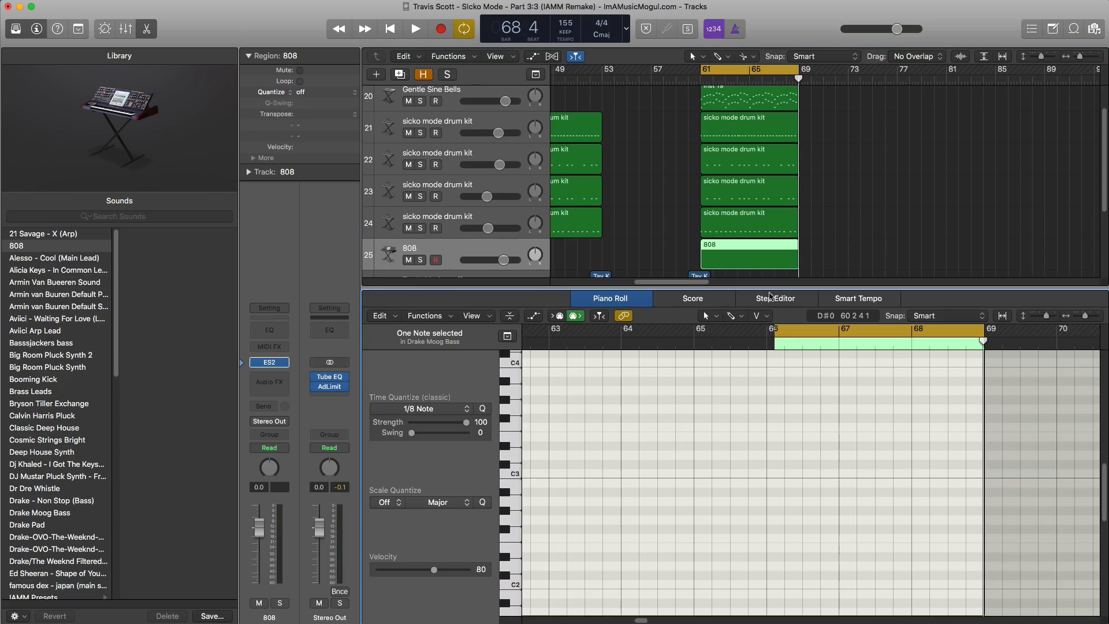
click(762, 266)
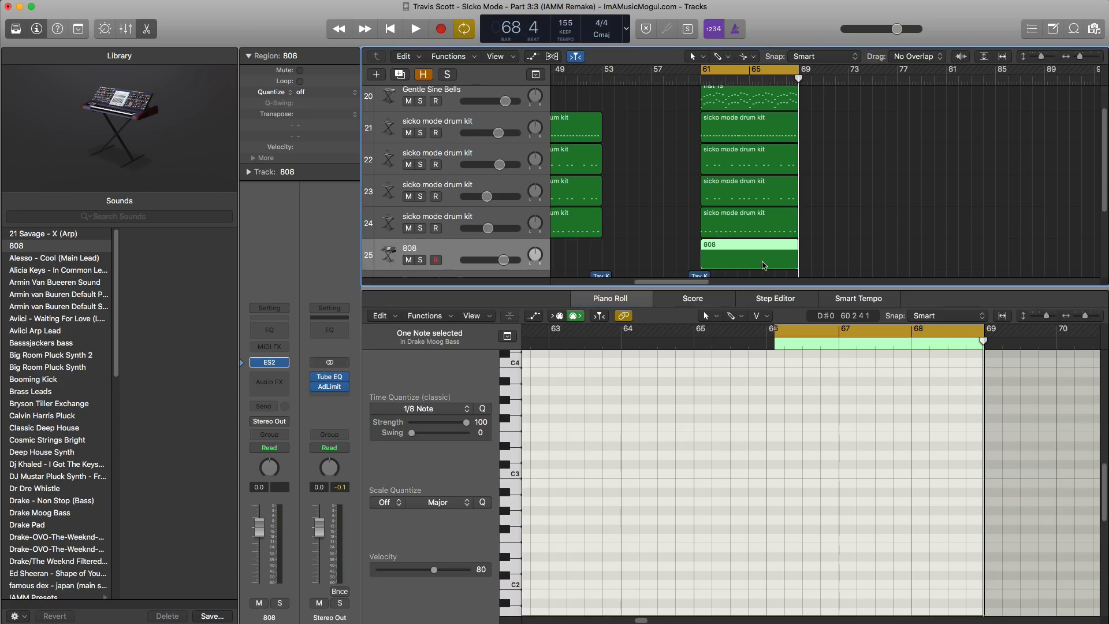
Step: Copy the bar 61 region of the lowest drum kit track to the 808 track and raise all its notes from C0 to D#0
click(753, 224)
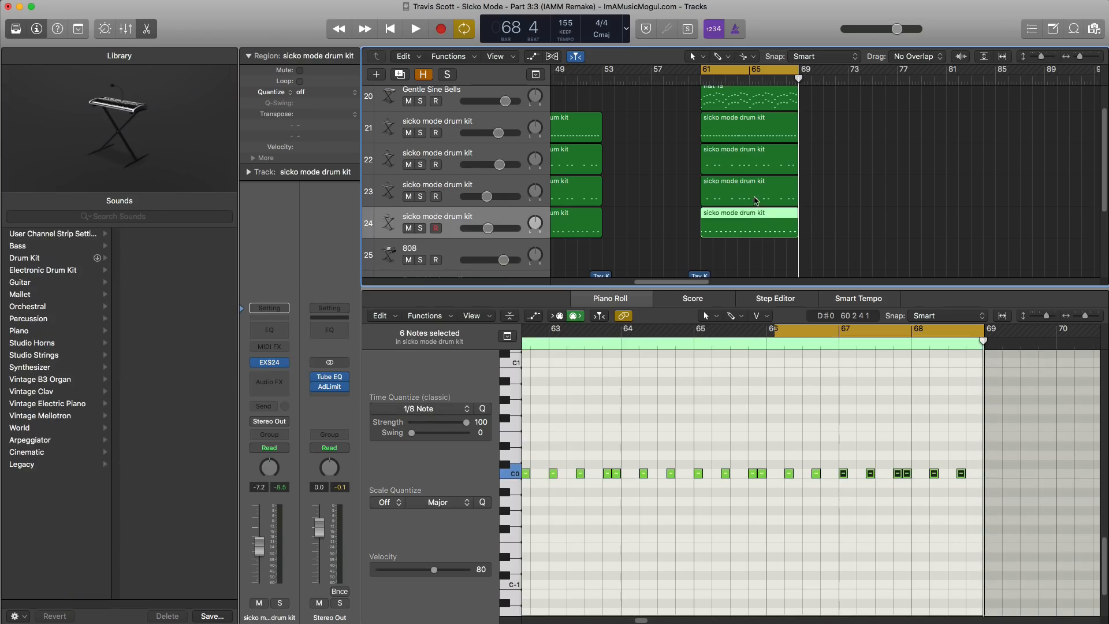
drag(749, 235, 752, 254)
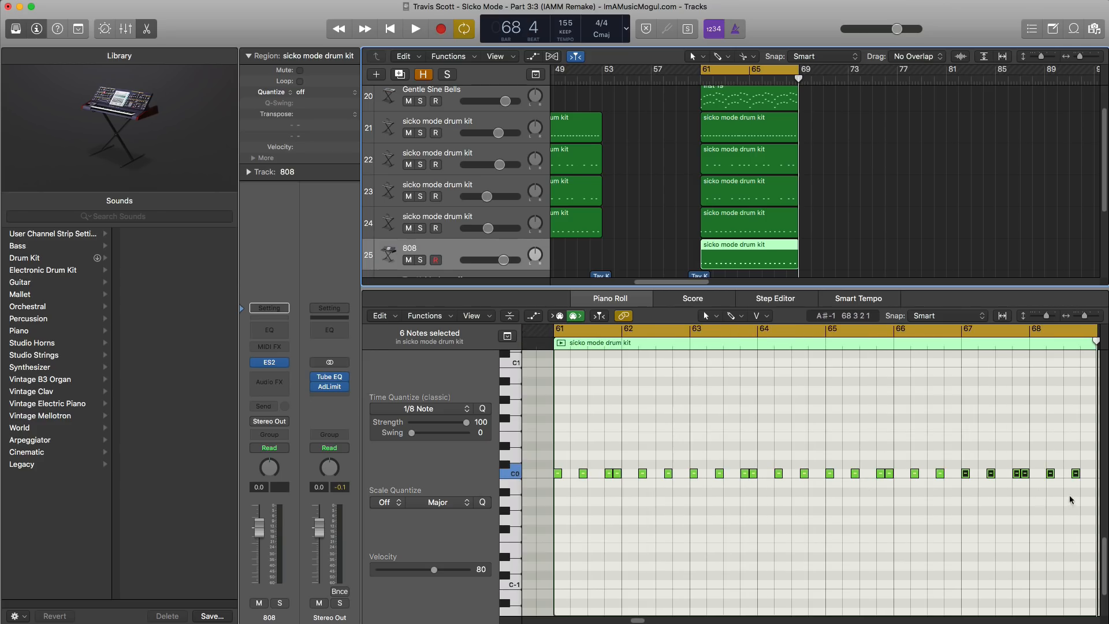
drag(1087, 497, 558, 446)
Step: Play the 808 line with the drums, lower the 808 track's volume to -1.1 dB, and stop playback
key(space)
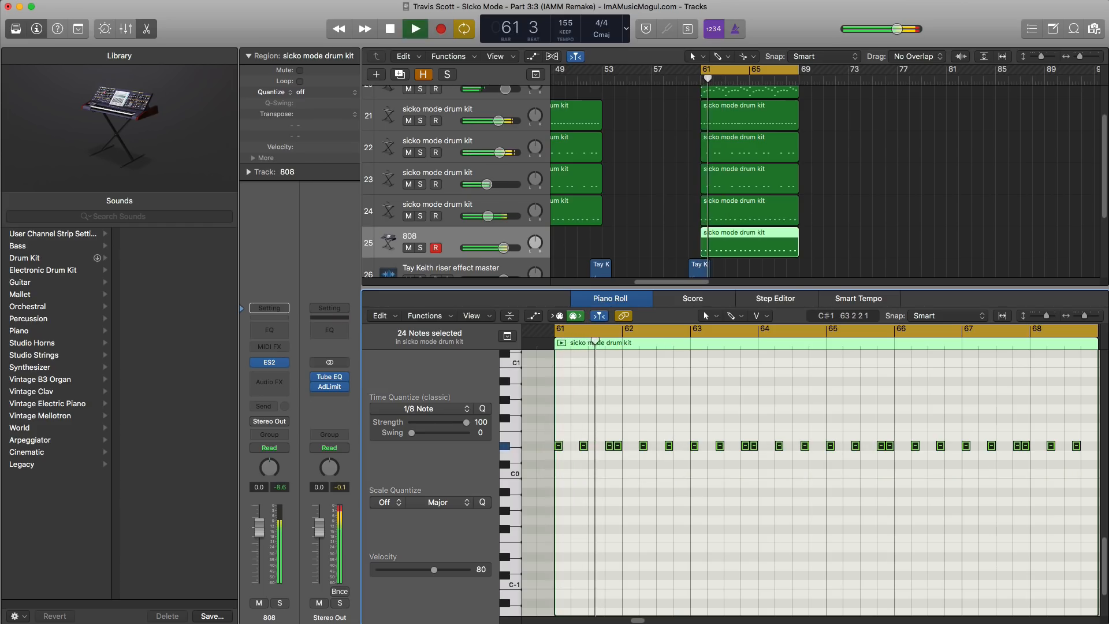
key(space)
key(space)
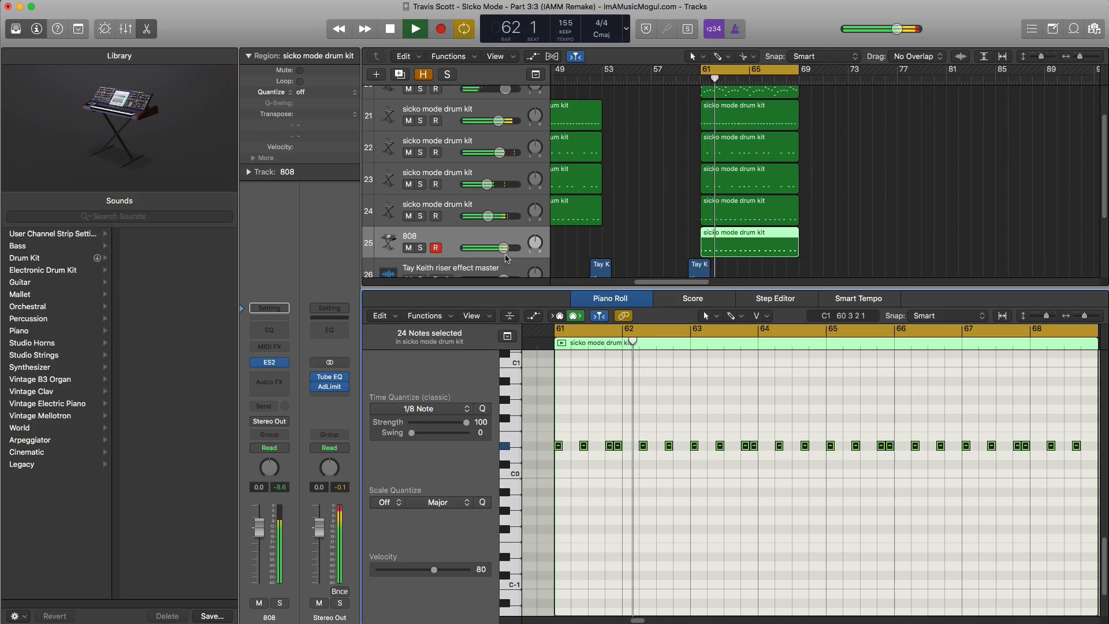
drag(502, 248, 499, 250)
key(space)
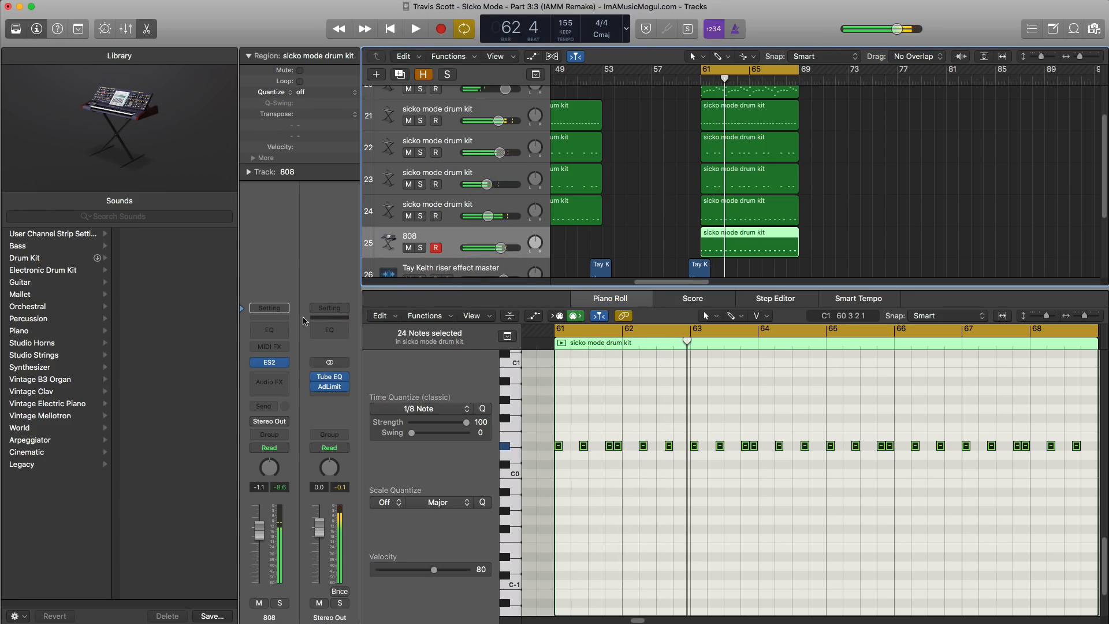
Step: Examine the ES2 synthesizer settings on the 808 track during playback, close the plug-in, and stop playback
click(270, 364)
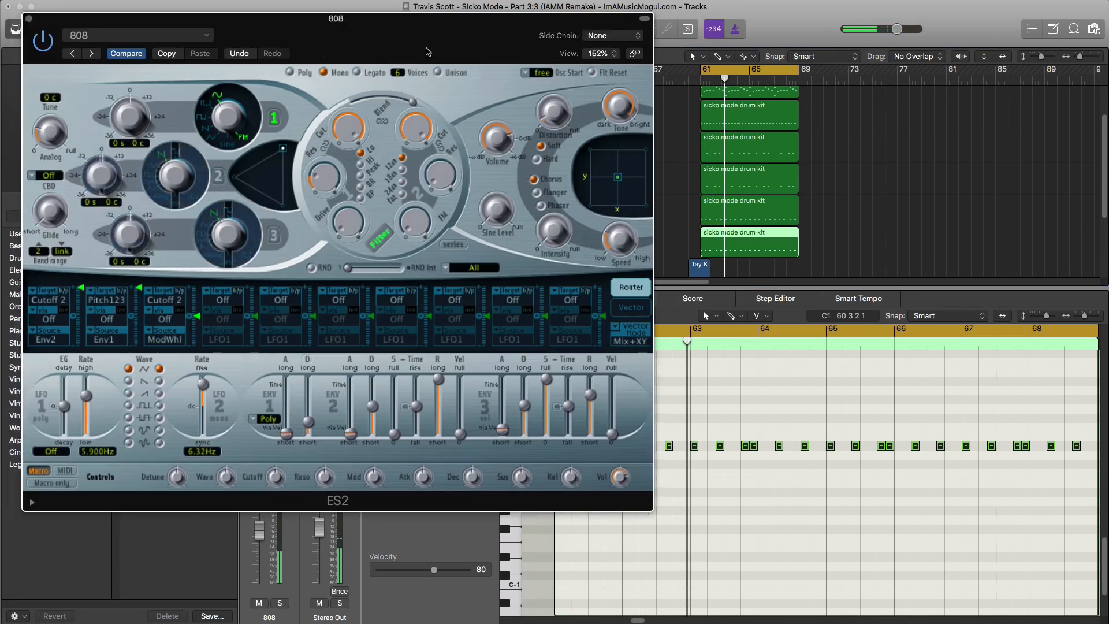
drag(379, 58, 527, 57)
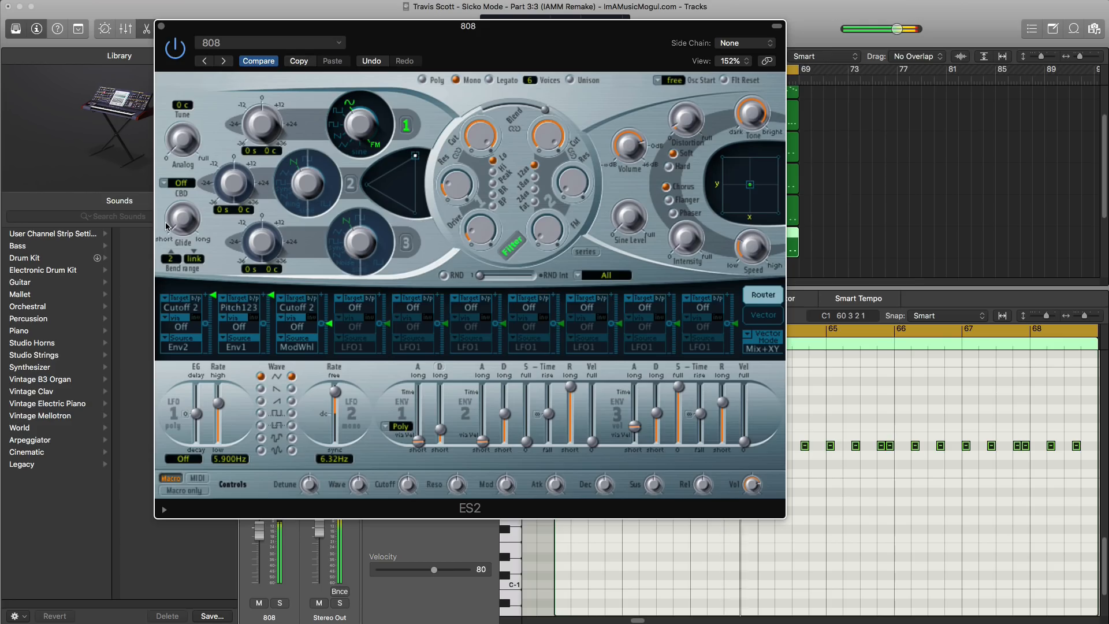
click(161, 27)
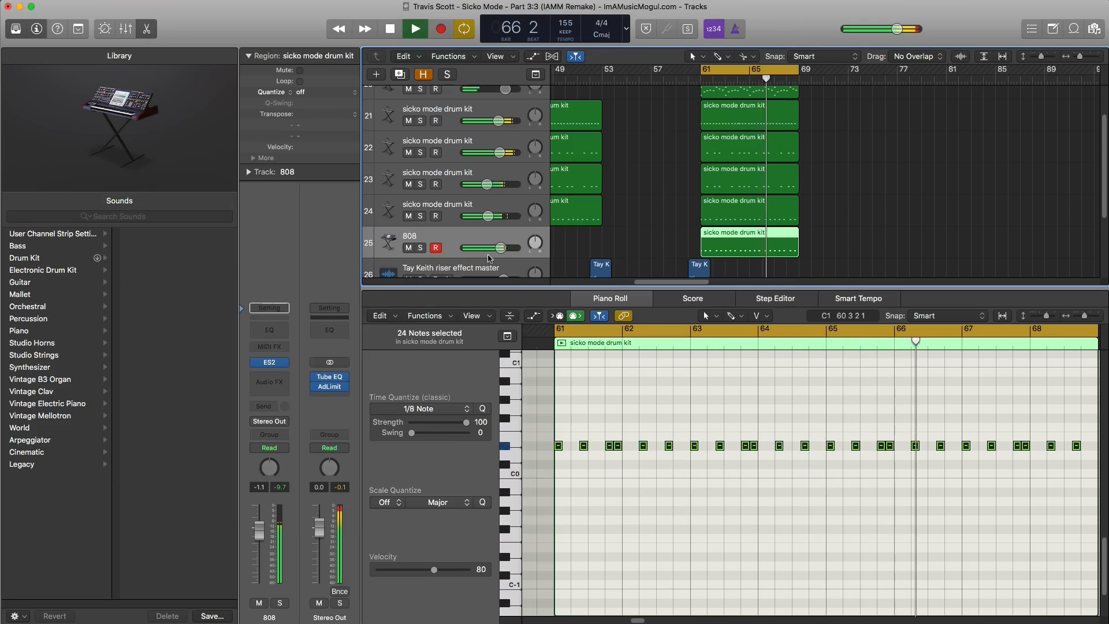
key(space)
Step: Transpose all notes of the Gentle Sine Bells region at bar 61 down one octave and play the section
scroll(751, 173, up, 3)
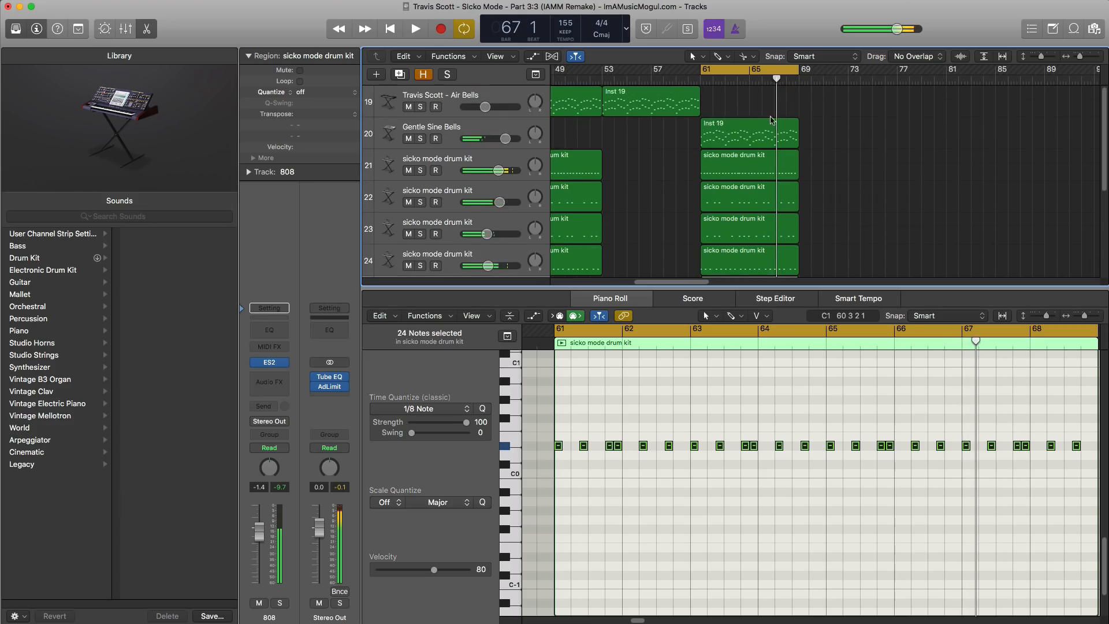
click(749, 134)
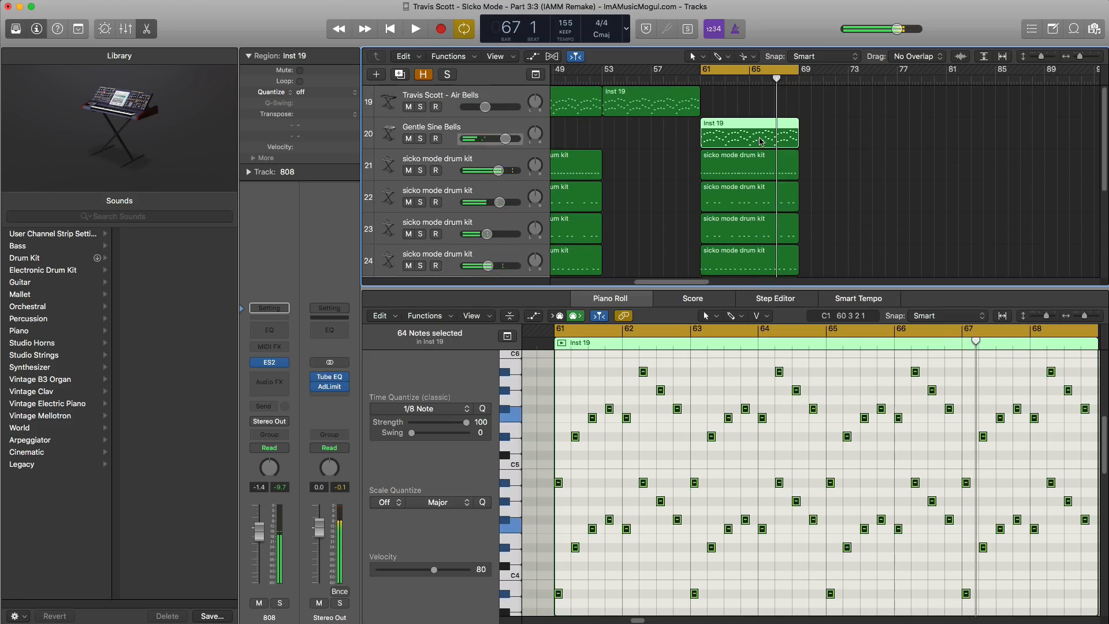
scroll(751, 487, down, 1)
click(758, 486)
key(super+a)
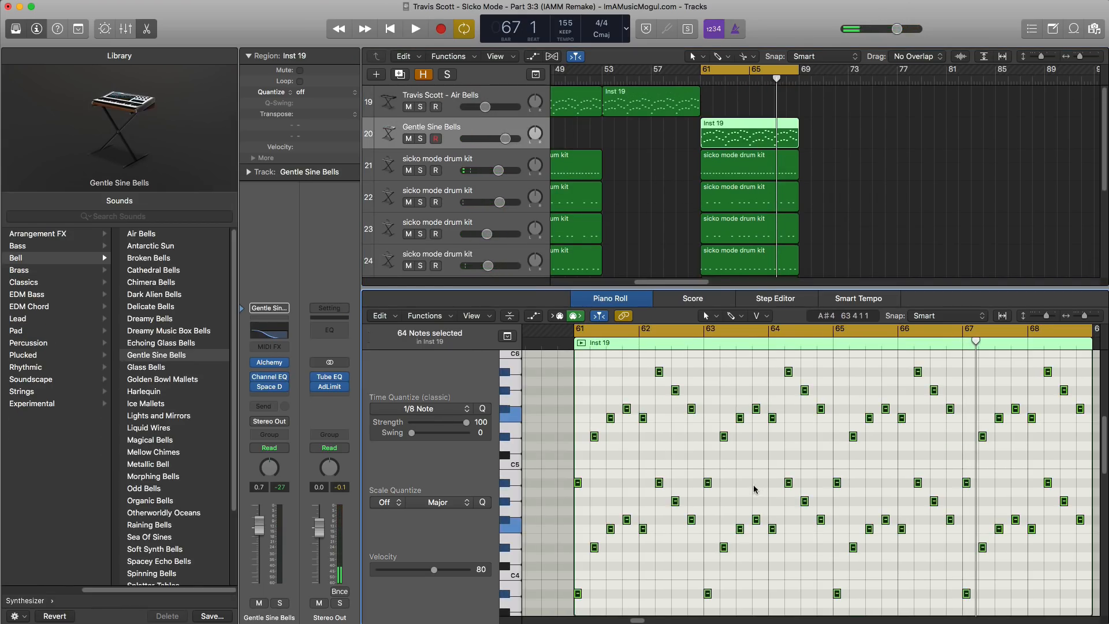
key(alt+shift+Down)
key(space)
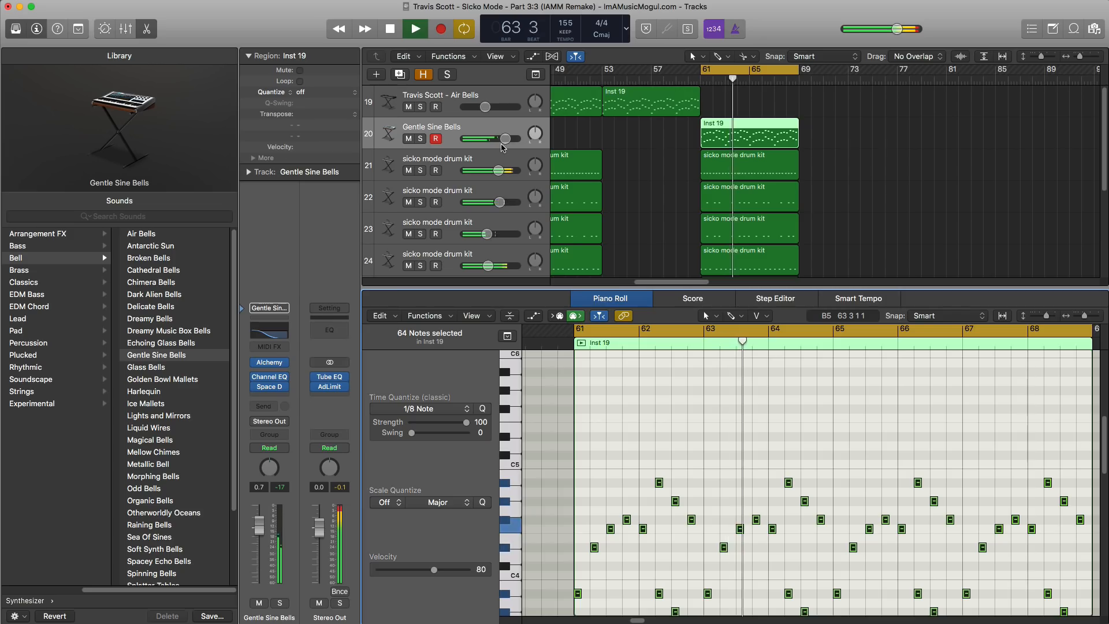
Step: Close the piano roll, play the transition into bar 61 without cycling, and lower the Gentle Sine Bells volume to -4.8 dB
key(x)
key(x)
key(space)
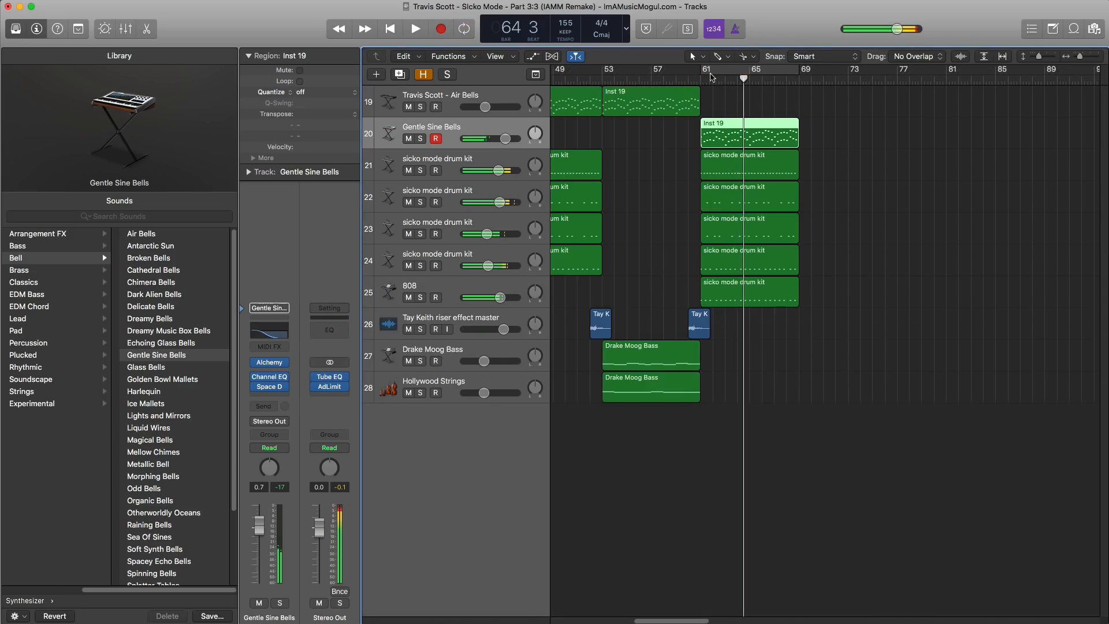
click(678, 81)
key(space)
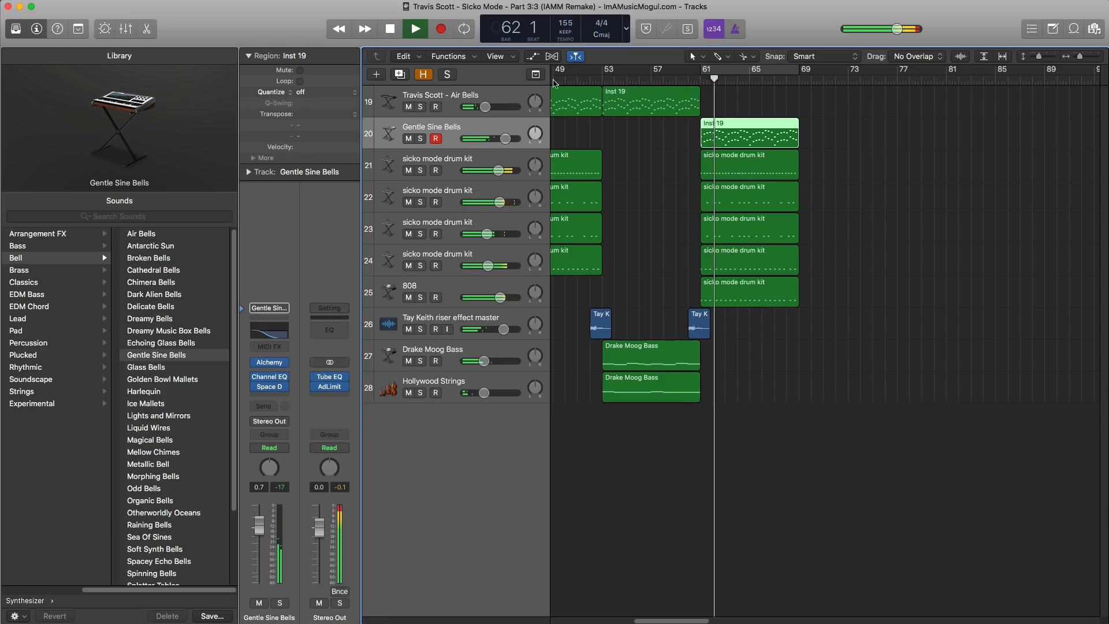
drag(505, 139, 491, 139)
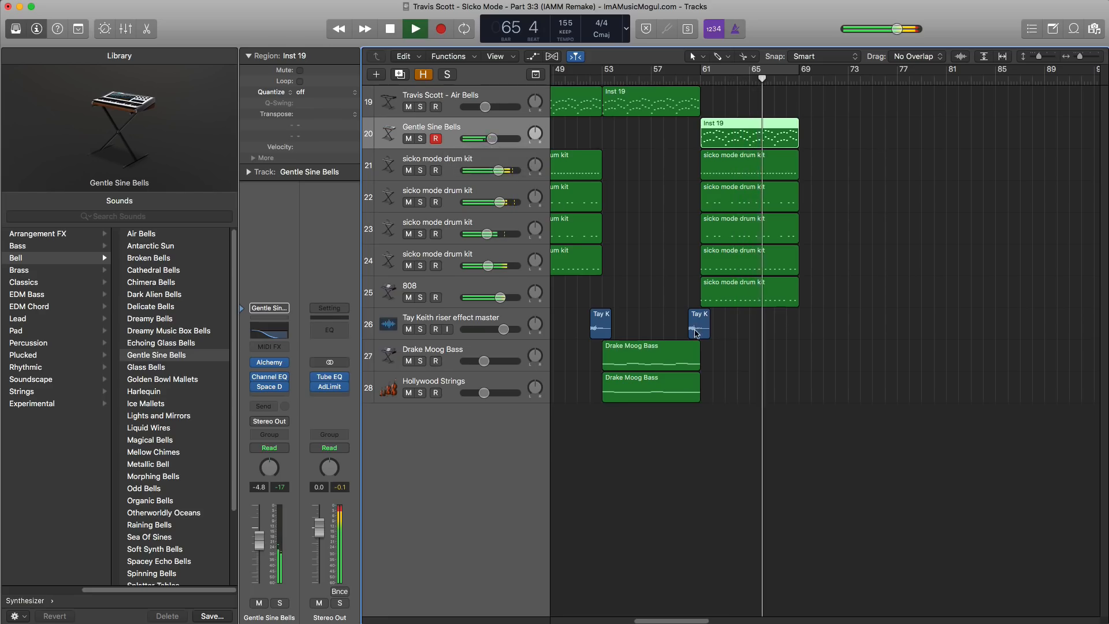
Step: Copy the Tay Keith riser region from bar 60 to bar 68 and play the lead-in to bar 69
click(707, 327)
drag(710, 330, 799, 331)
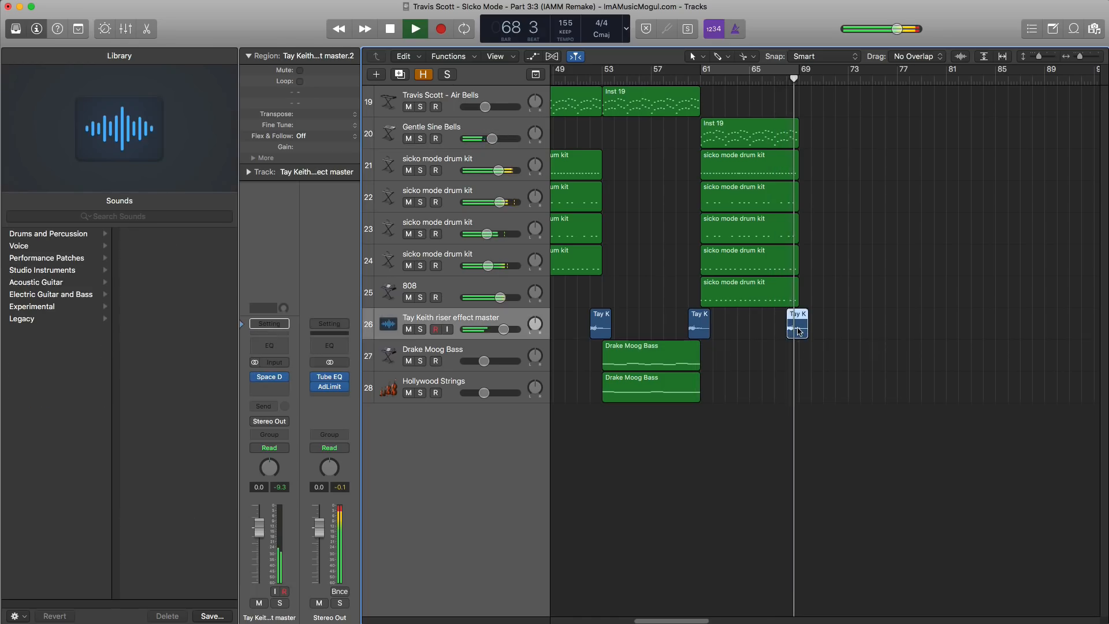
click(777, 85)
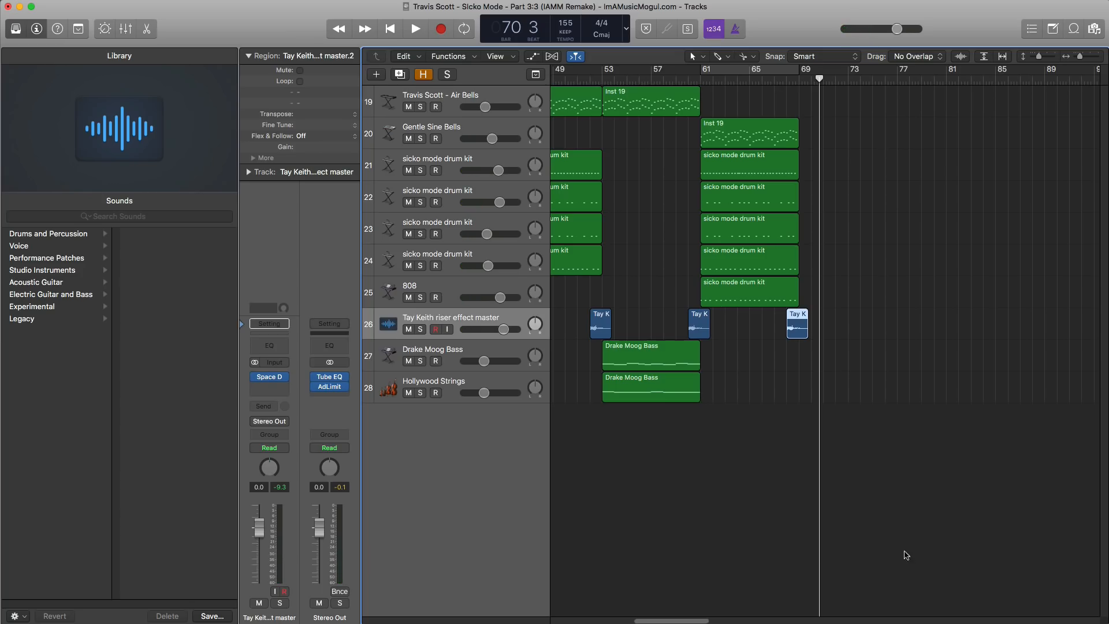
Step: Copy the six bar 61 bell, drum and 808 regions and the bar 53 Air Bells region to bar 69, and play the transition
drag(813, 283, 845, 143)
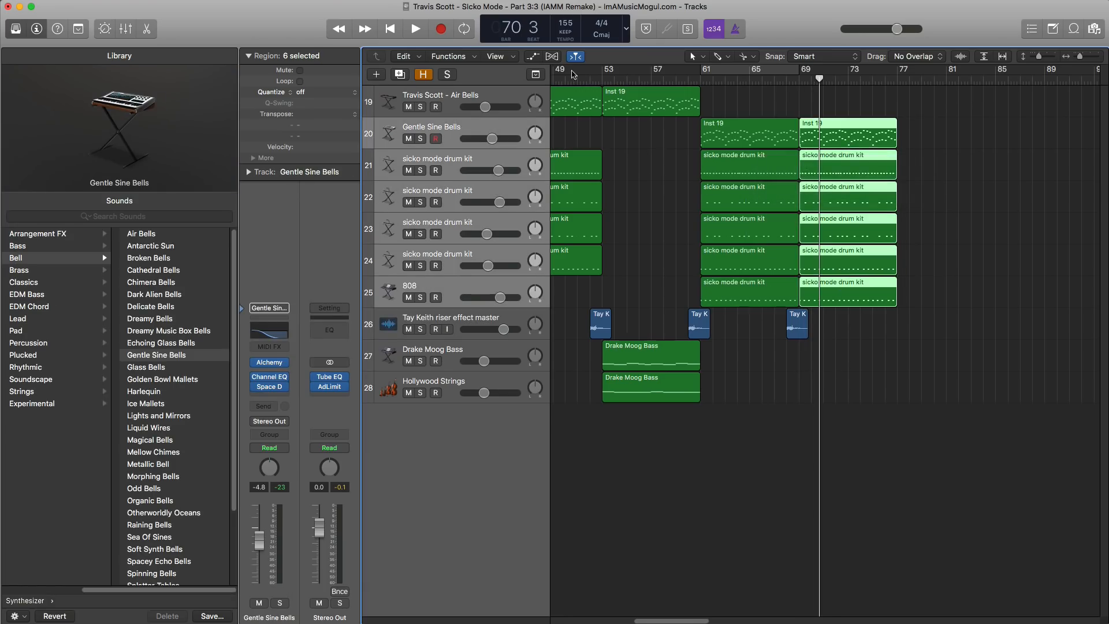
drag(639, 101, 839, 109)
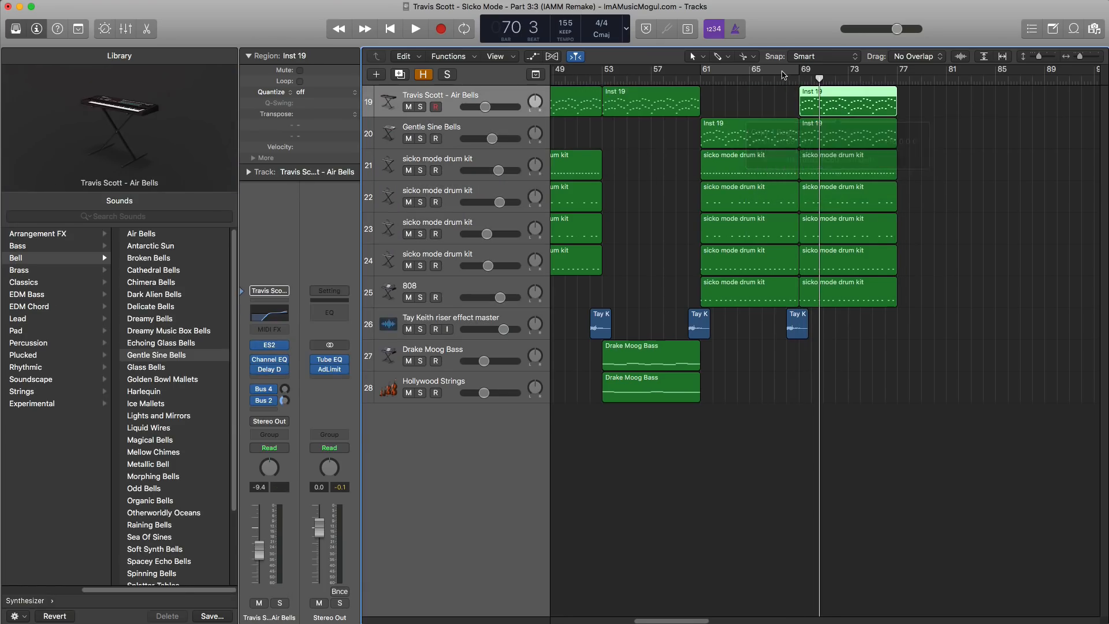
click(773, 82)
key(space)
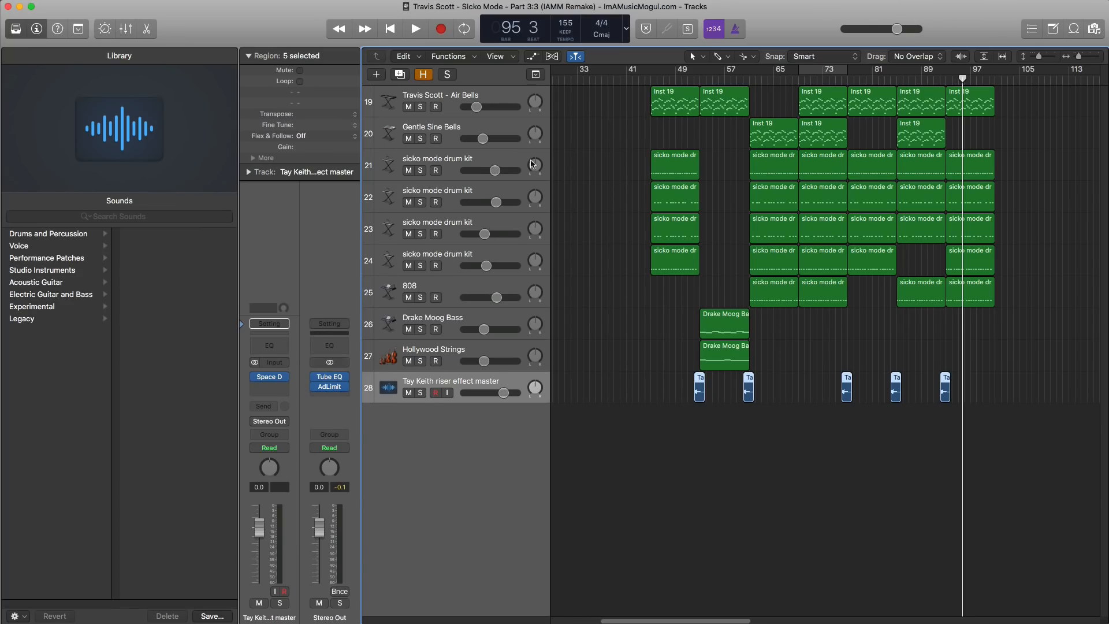
Step: Reveal the hidden tracks, close the Library, play the full arrangement from about bar 41 to its end, and stop playback
key(h)
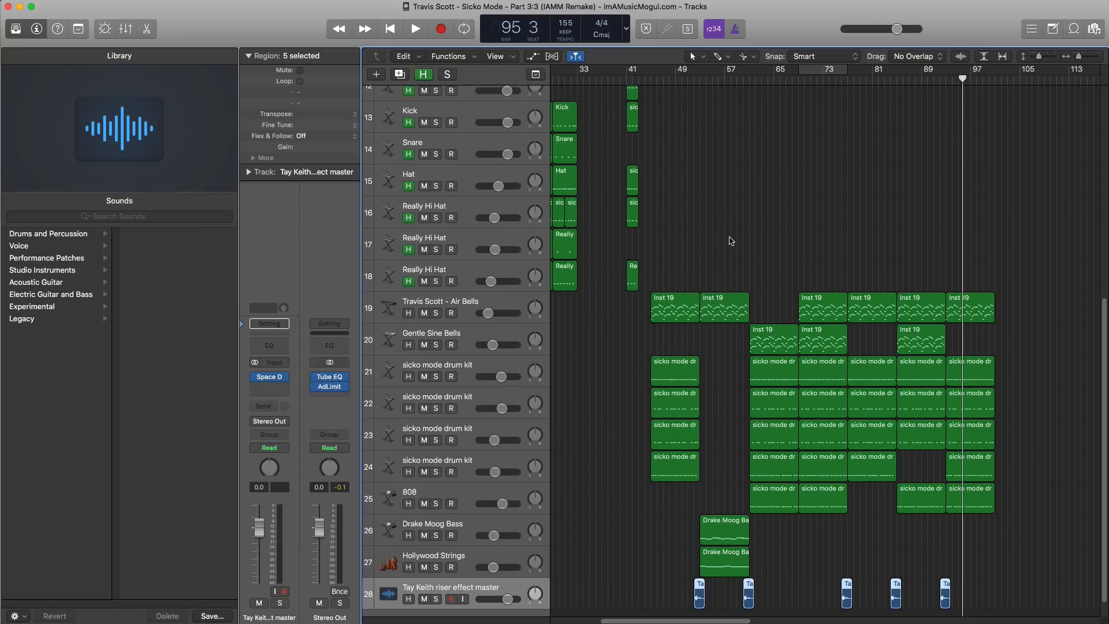
key(super+Up)
click(15, 33)
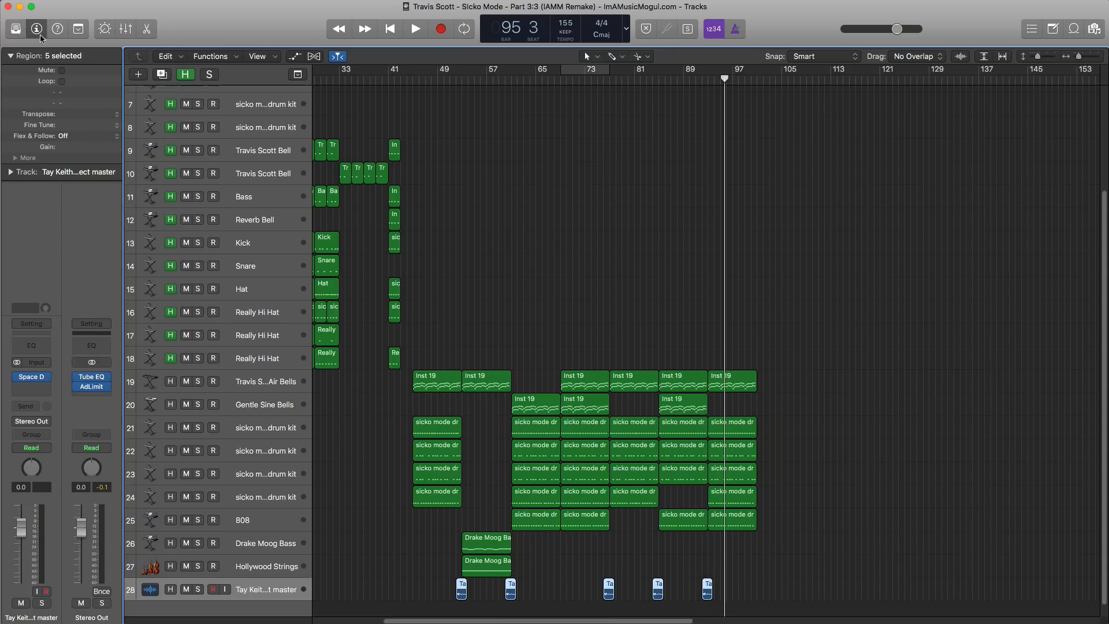
scroll(615, 216, left, 5)
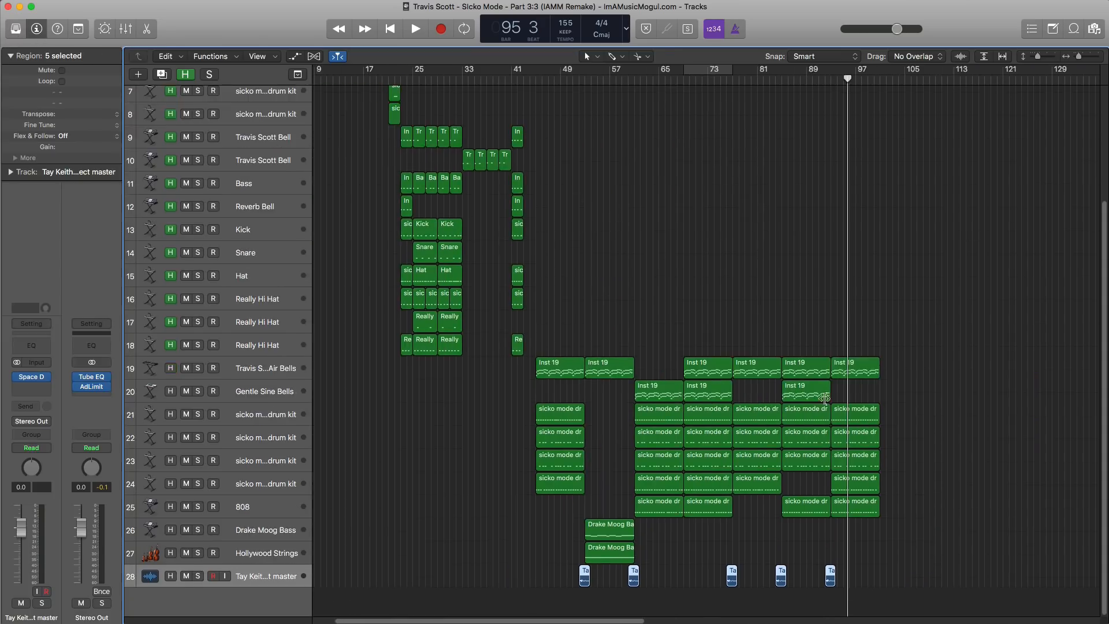
click(512, 82)
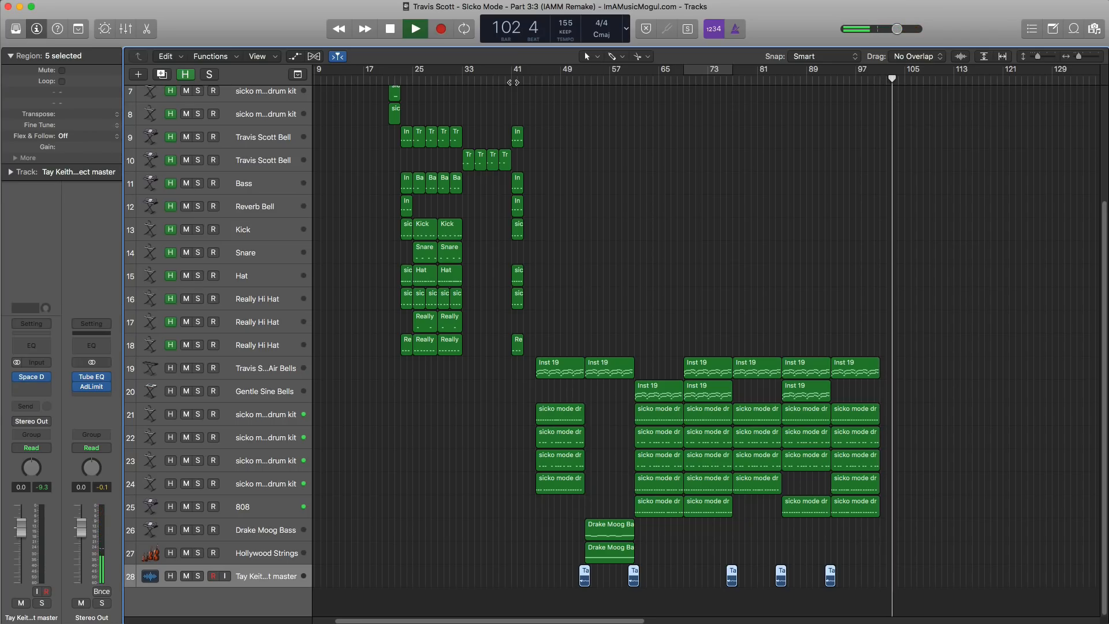
key(space)
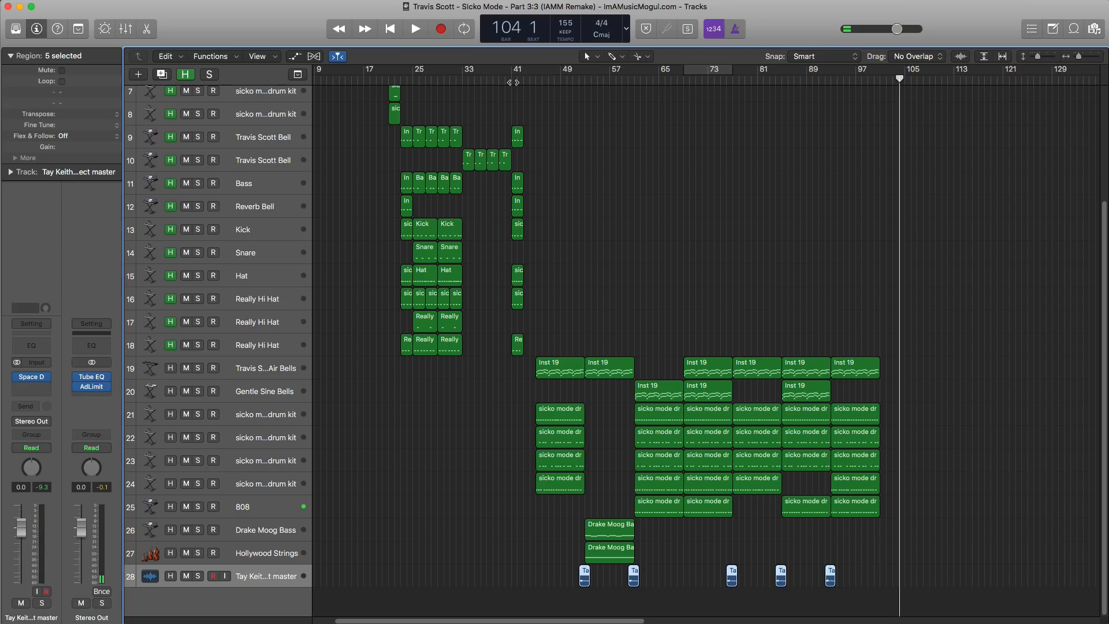